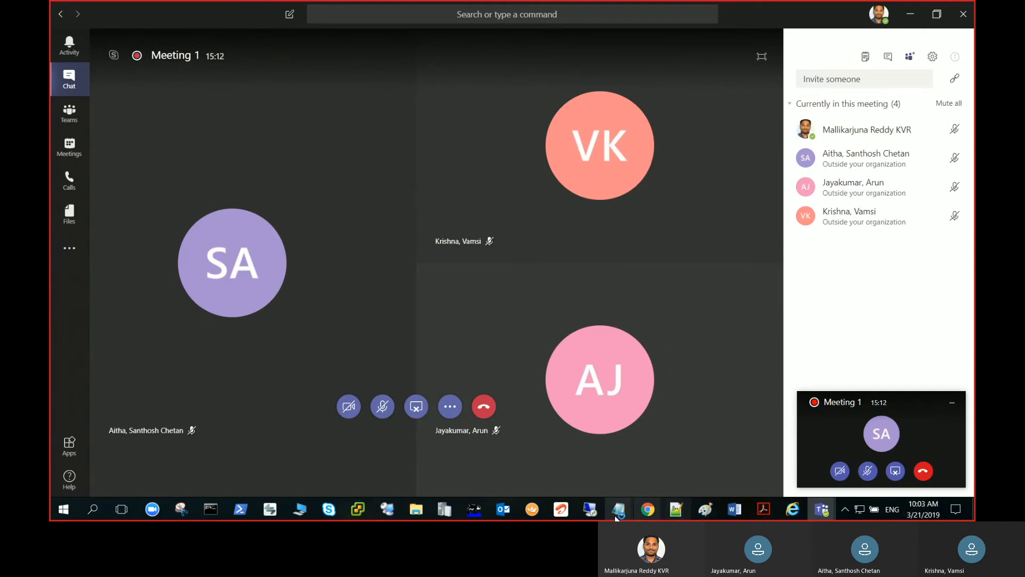
Switch to the 40.117.186.116 remote desktop session at full screen and open the Corporate folder under User Collections
click(589, 508)
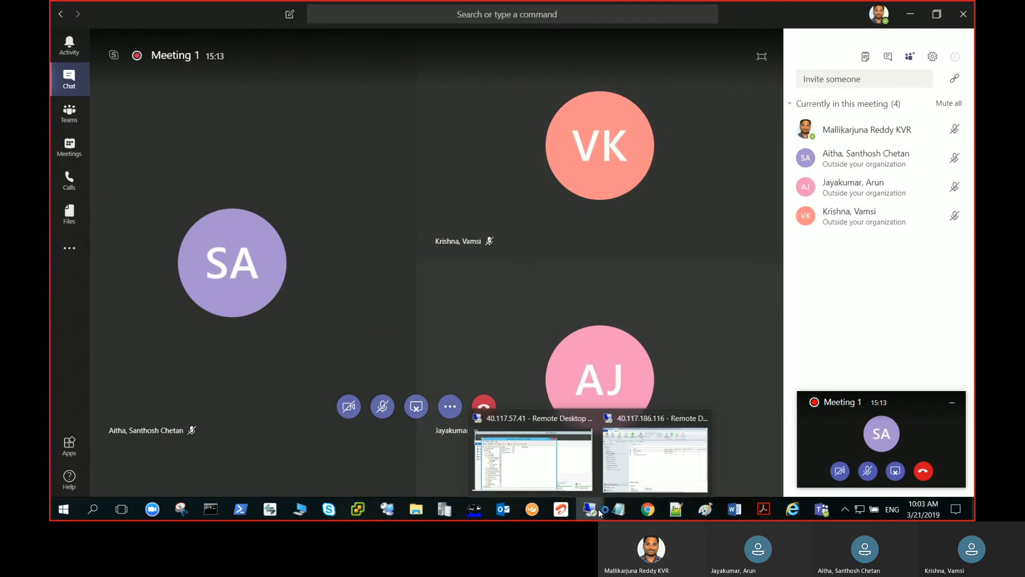
click(636, 470)
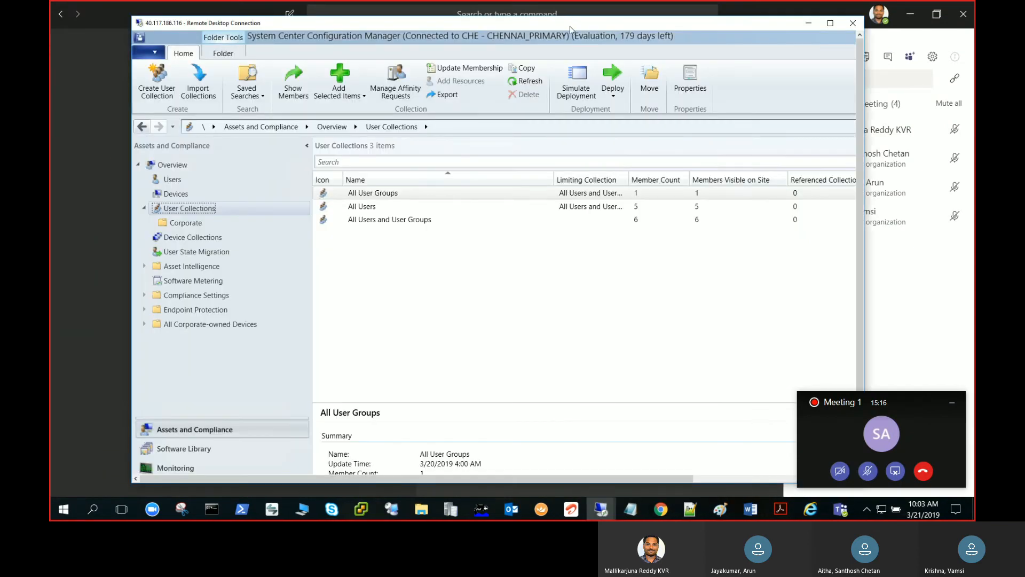
double_click(569, 23)
click(955, 406)
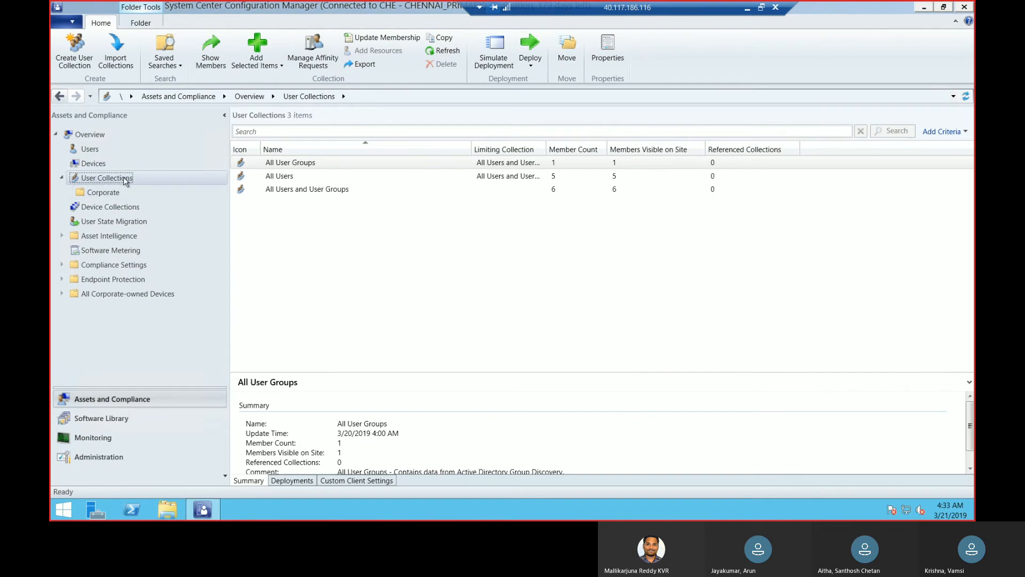
click(103, 192)
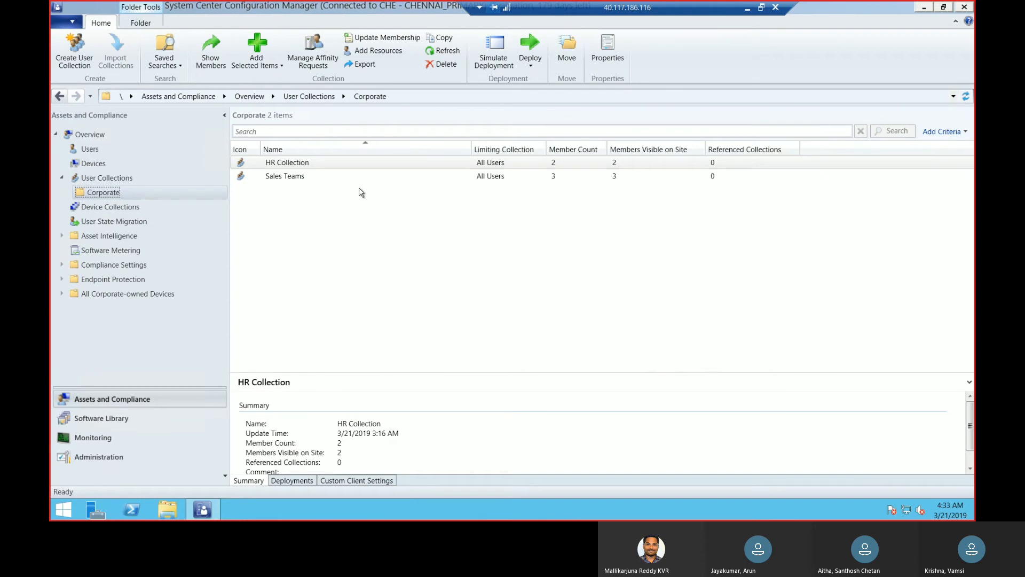
Review the membership rules in the HR Collection properties, then close them
click(303, 175)
click(310, 164)
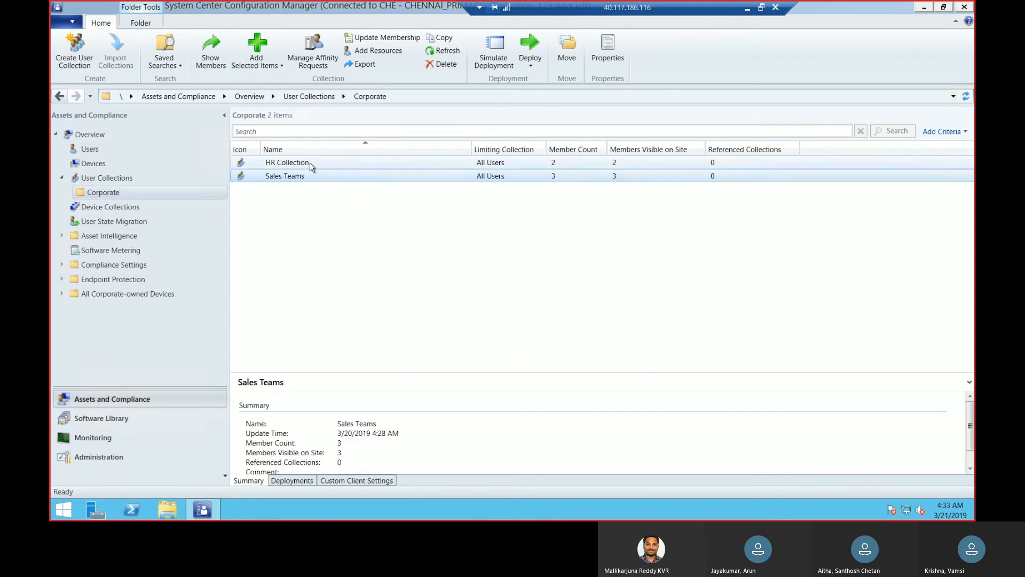
right_click(310, 163)
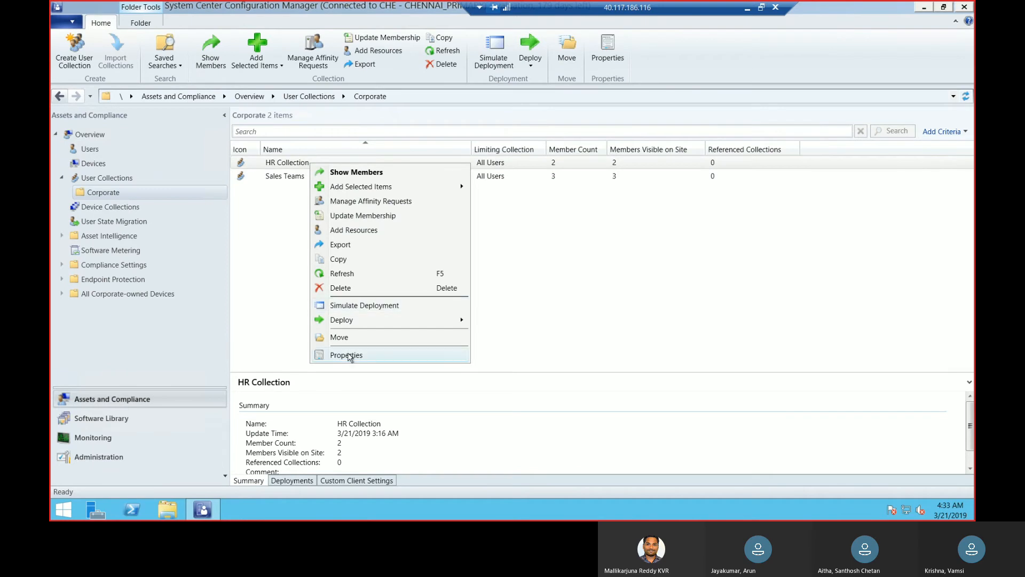
click(346, 355)
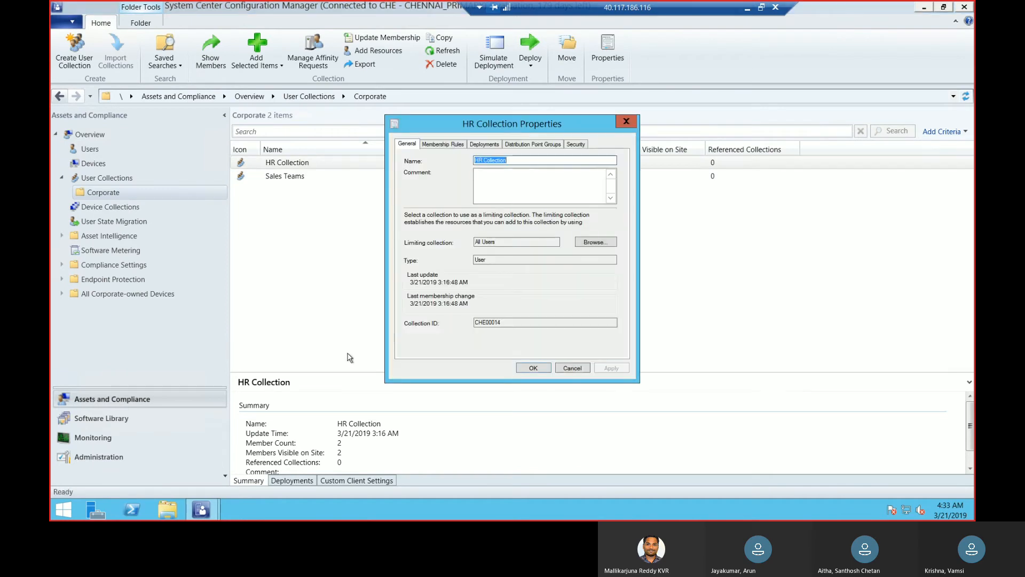
click(449, 146)
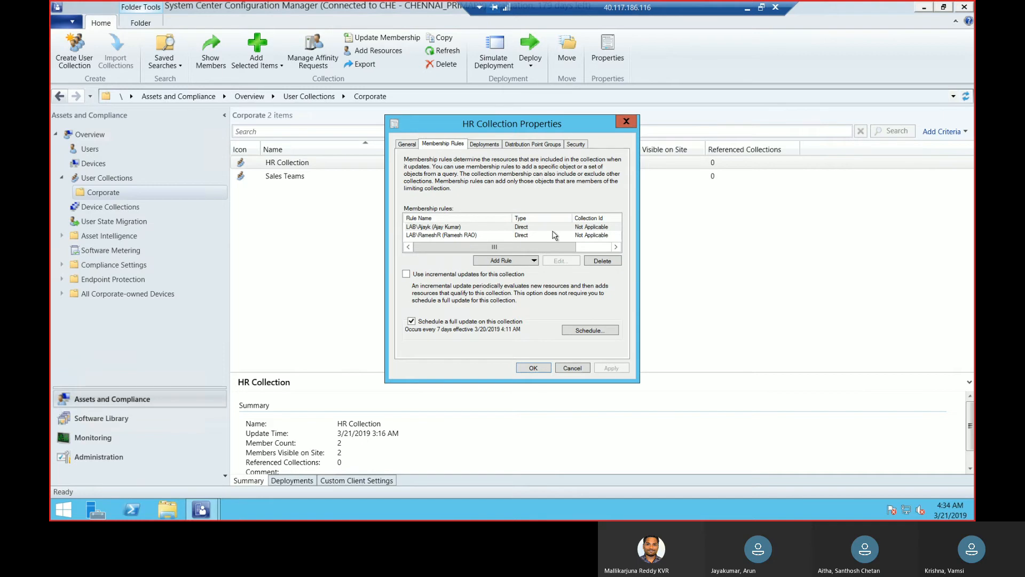
click(626, 122)
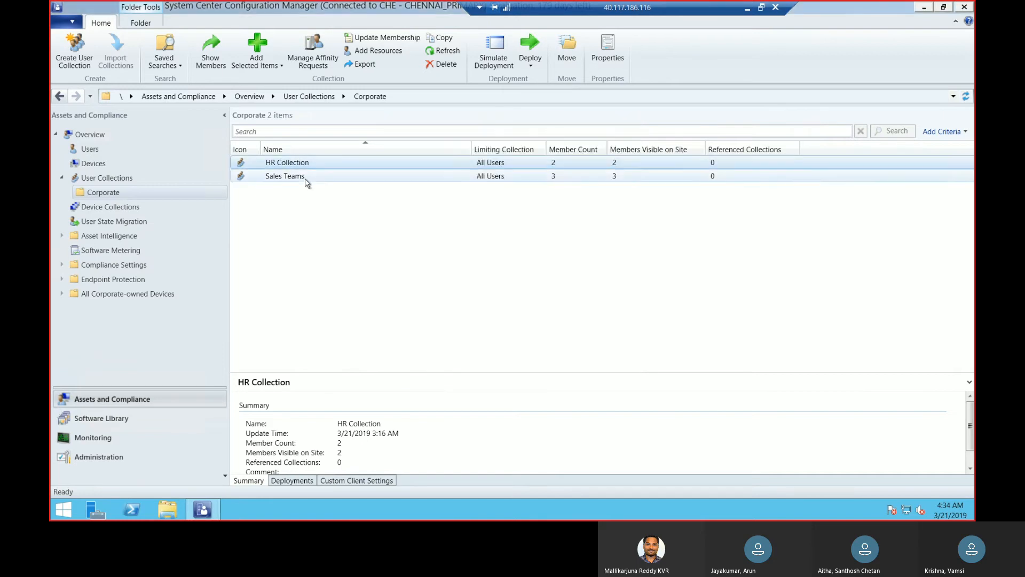
Show the membership rules in the properties of the Sales Teams collection
click(307, 181)
right_click(306, 181)
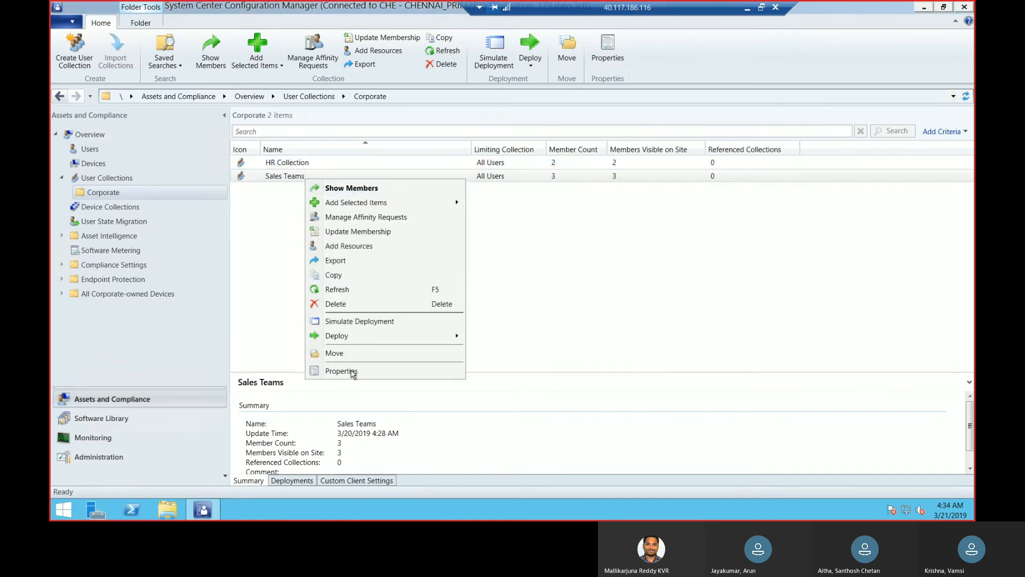
click(351, 373)
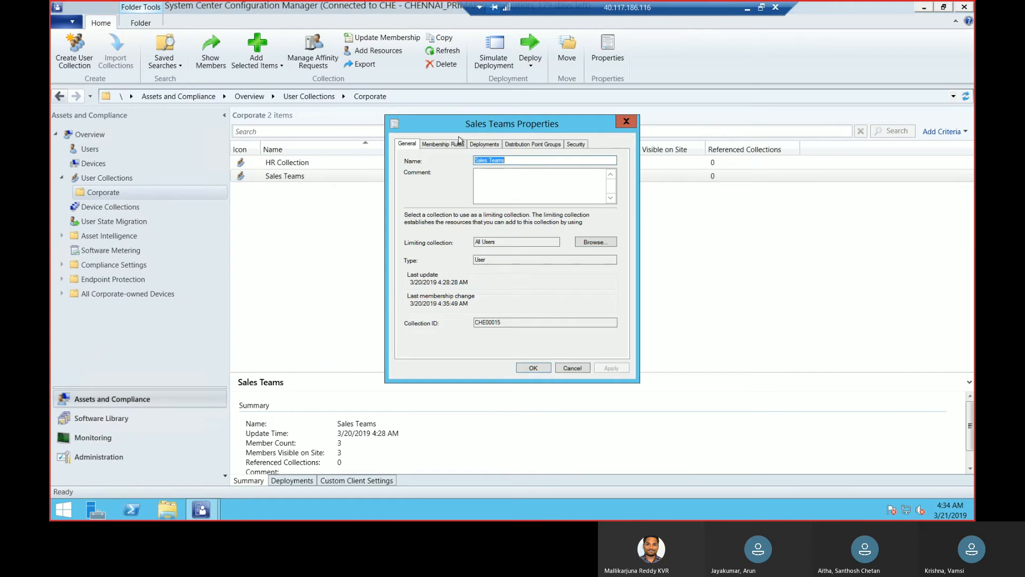
click(450, 145)
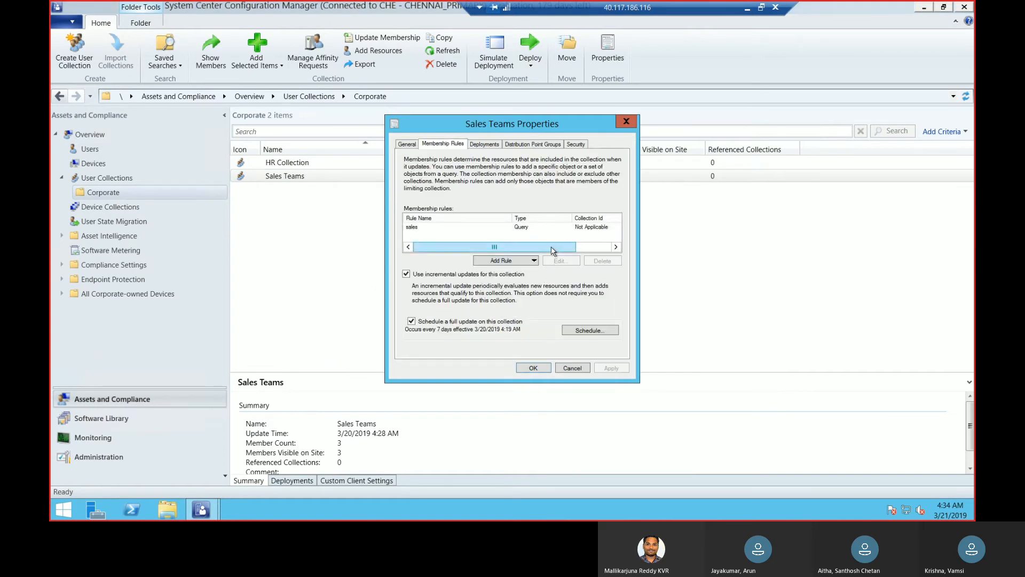
Examine the query statement of the sales membership rule and close the Sales Teams properties
click(561, 232)
click(559, 260)
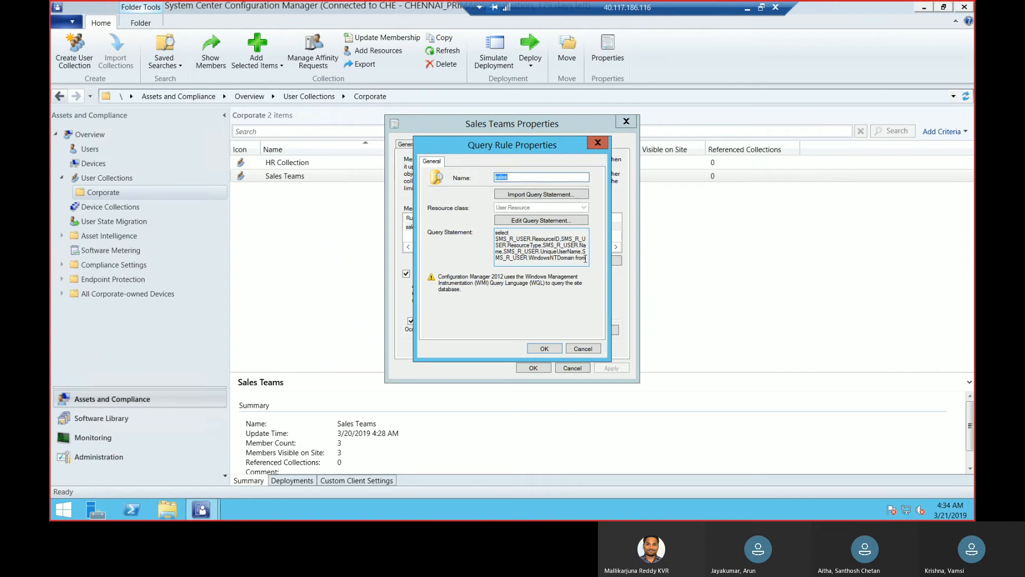
drag(585, 259, 484, 235)
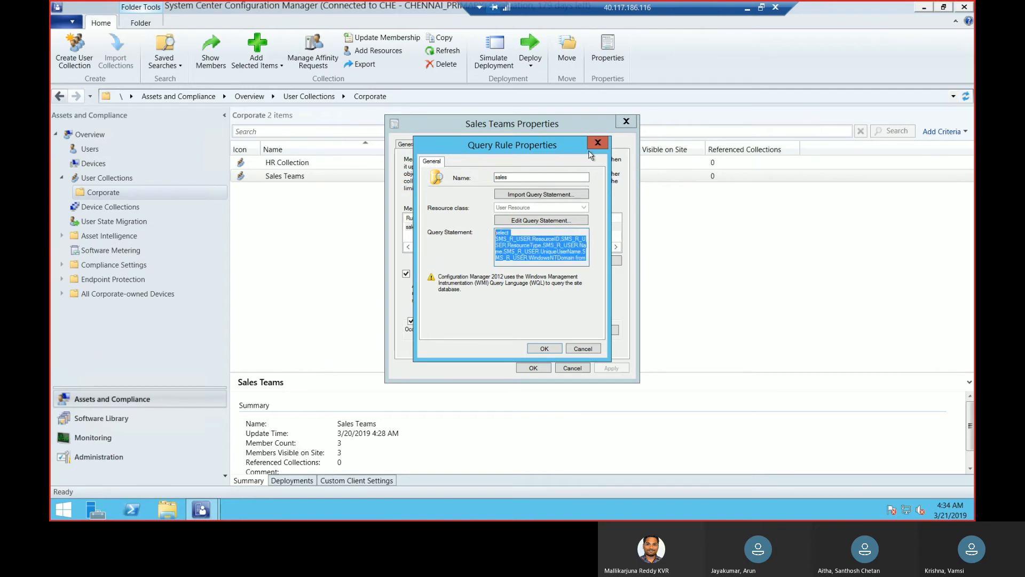
drag(590, 150, 597, 147)
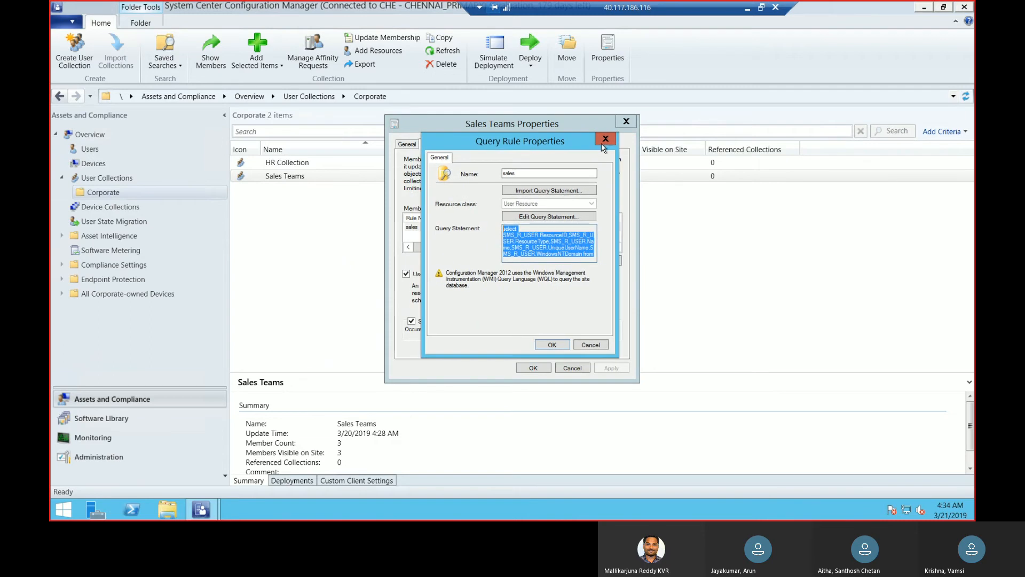
click(605, 139)
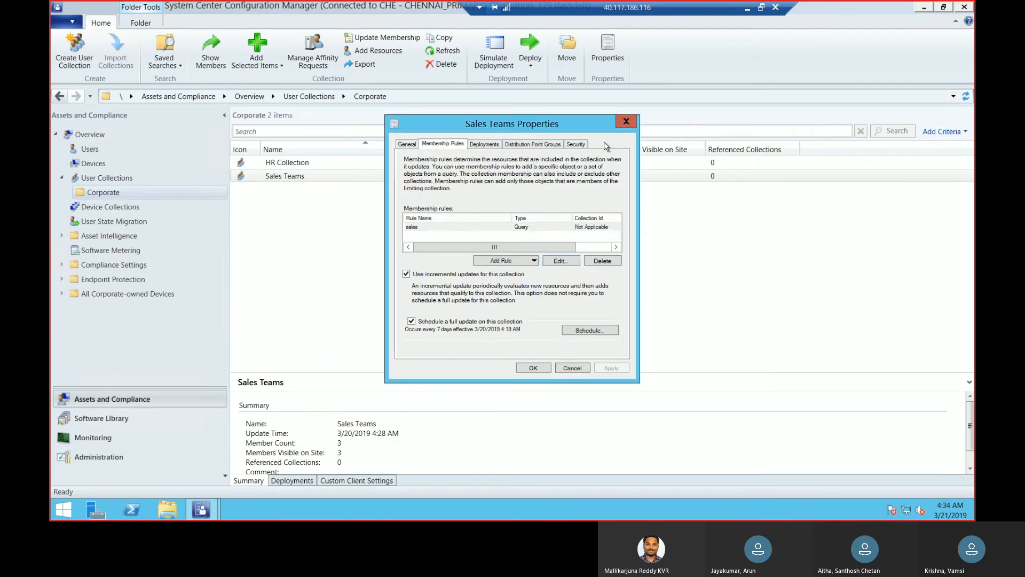
click(491, 228)
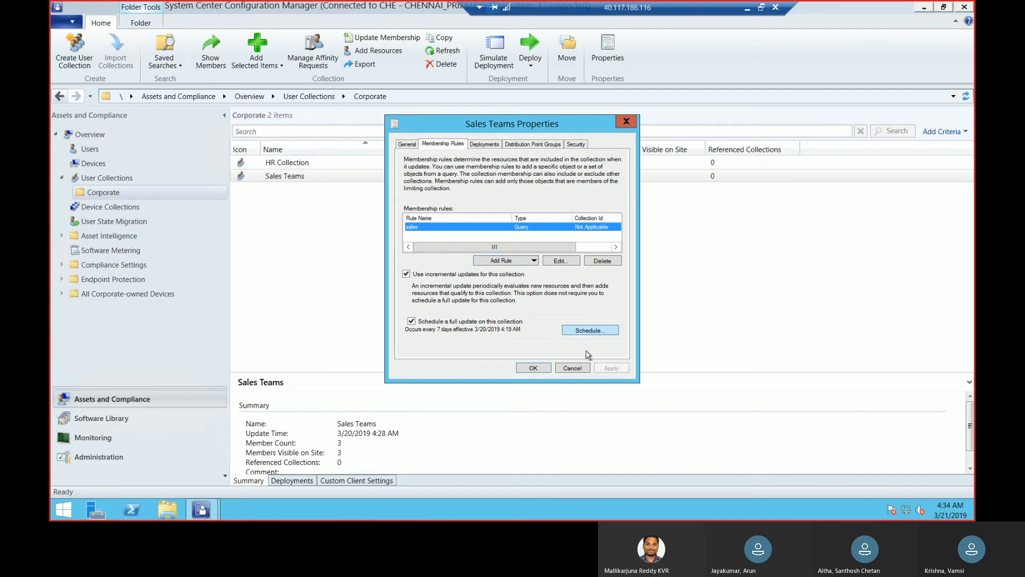
click(540, 368)
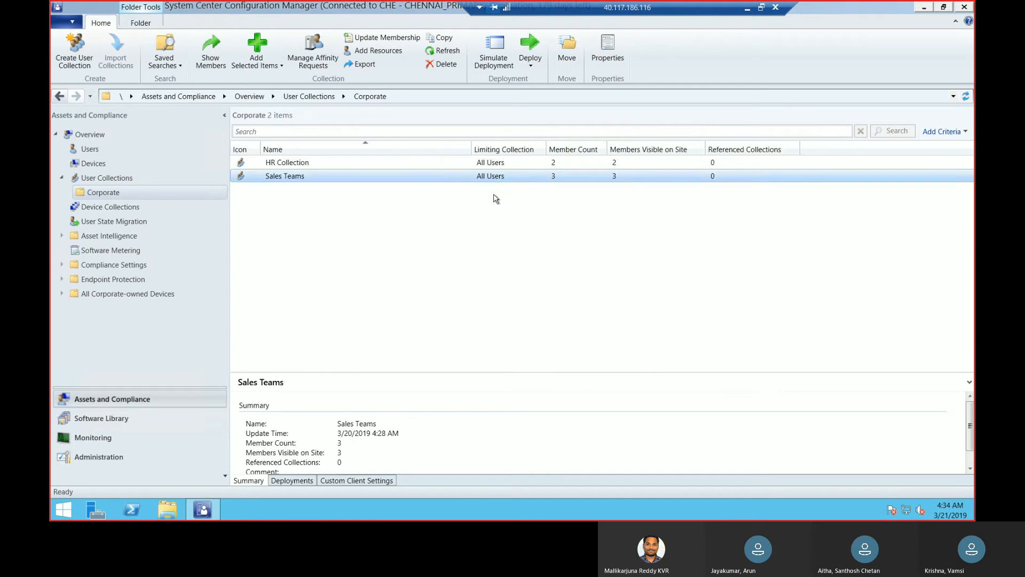
click(495, 209)
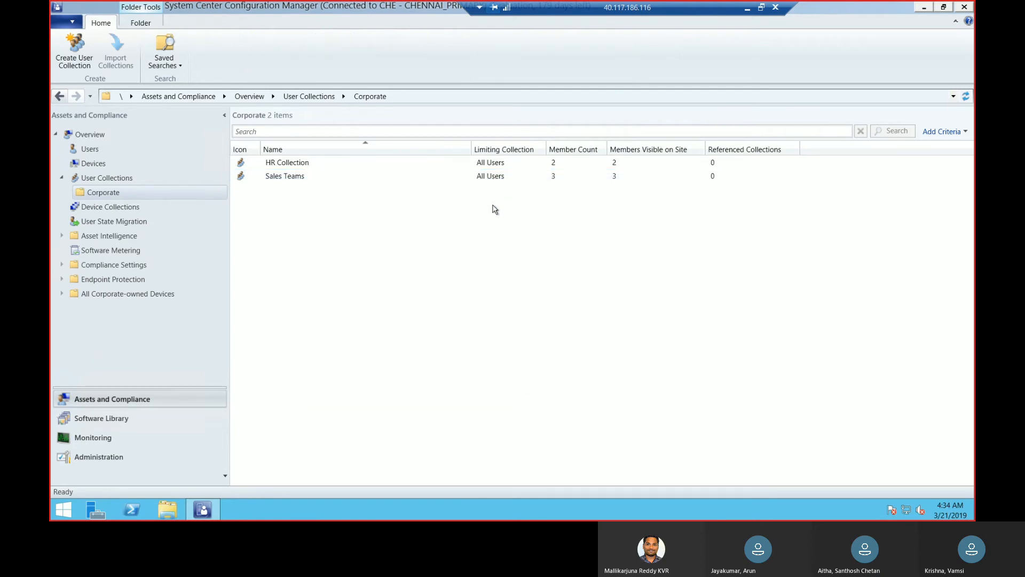
Start a user collection in the Corporate folder with name test, comment test and All Users as the limiting collection
right_click(174, 194)
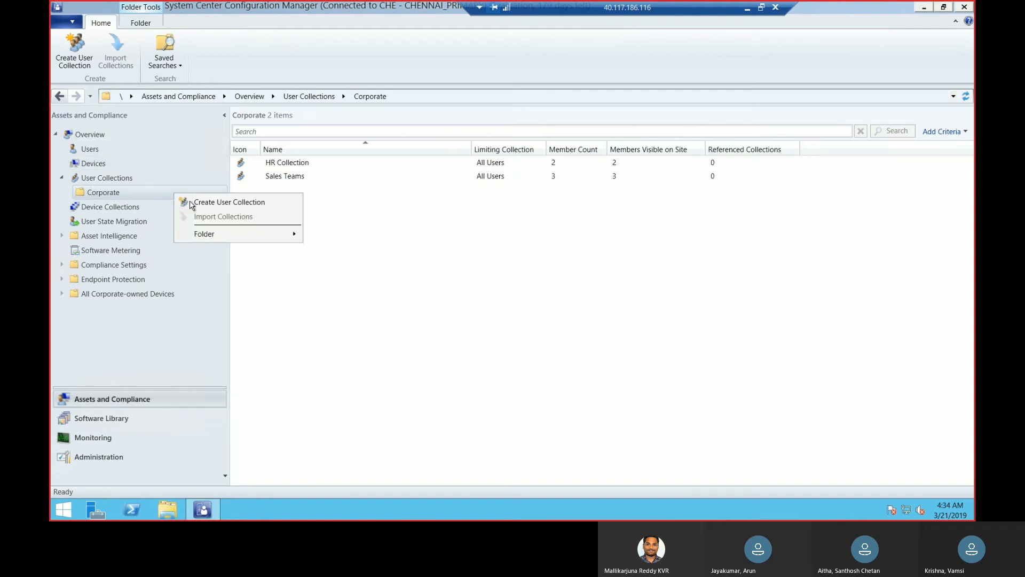
click(216, 202)
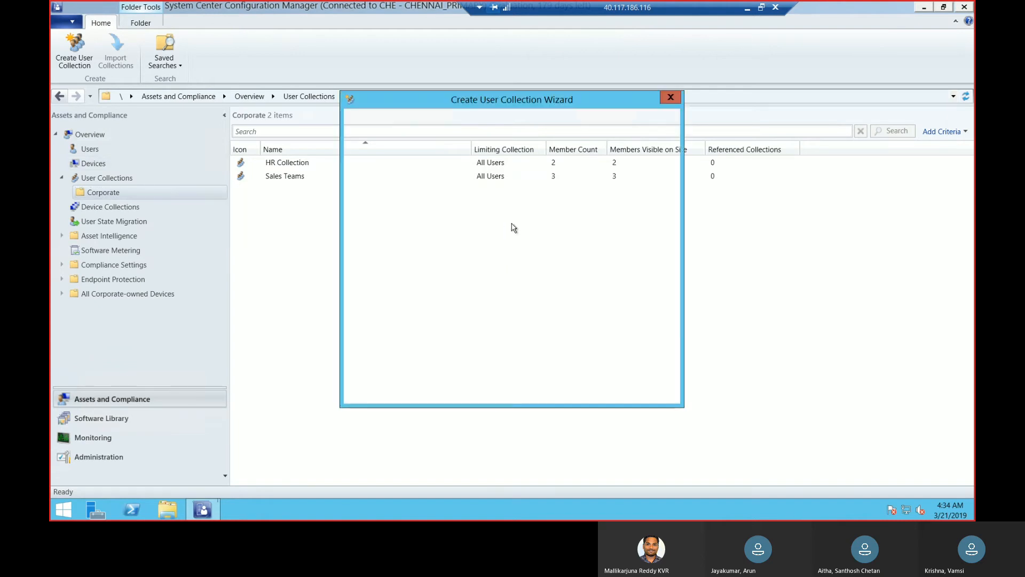
click(525, 200)
text(test)
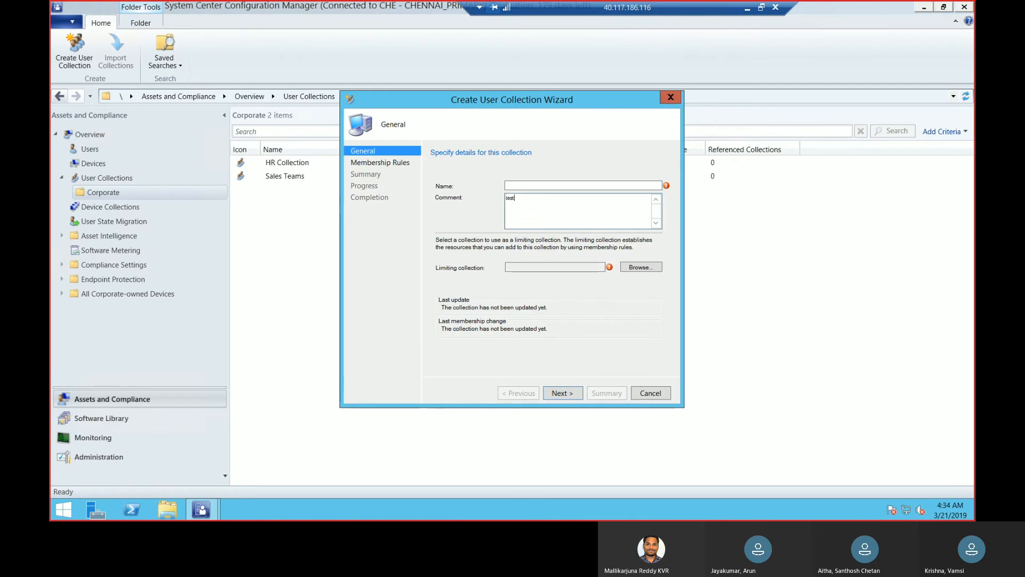
click(556, 183)
text(test)
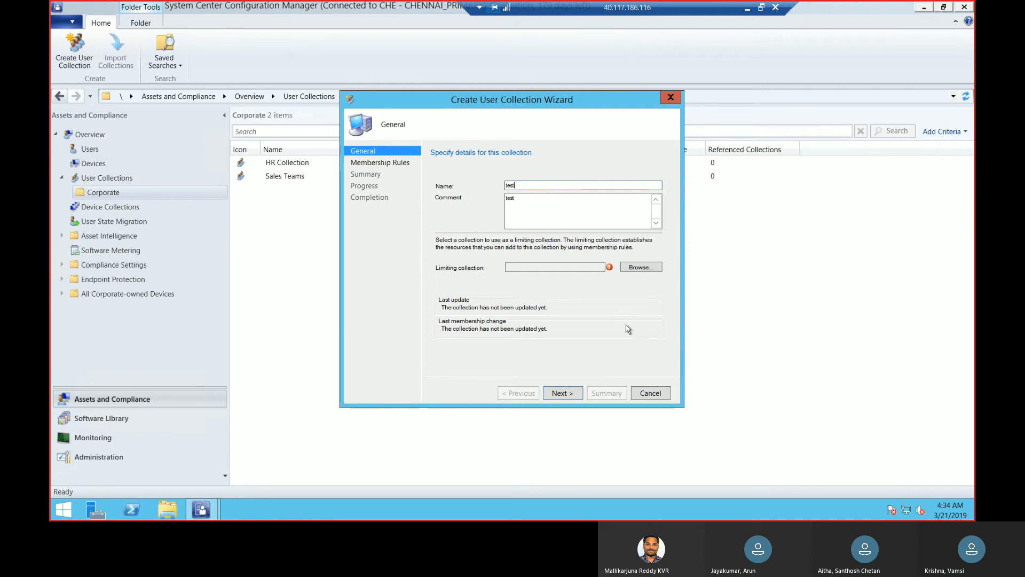
click(641, 267)
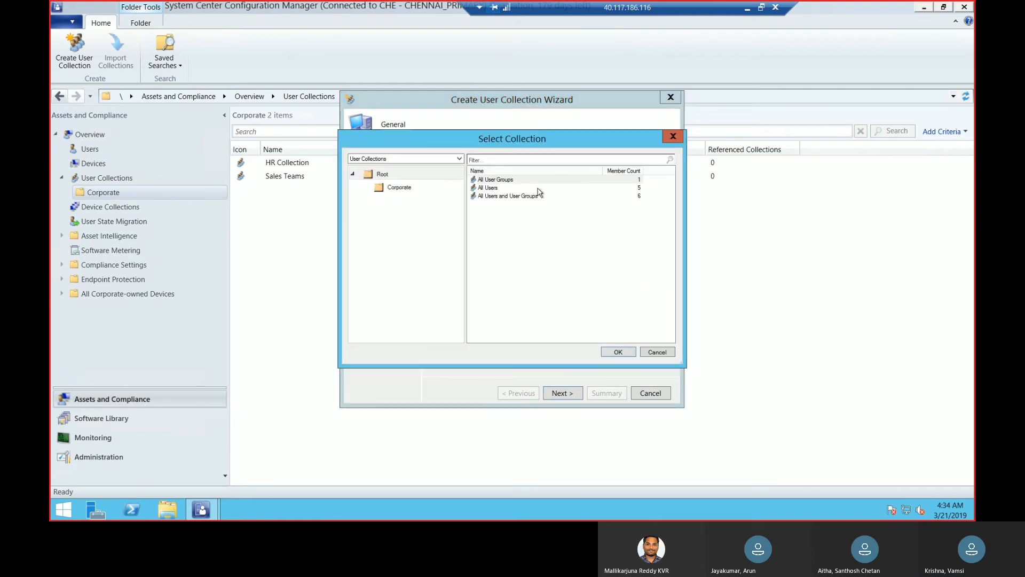
click(522, 188)
click(617, 352)
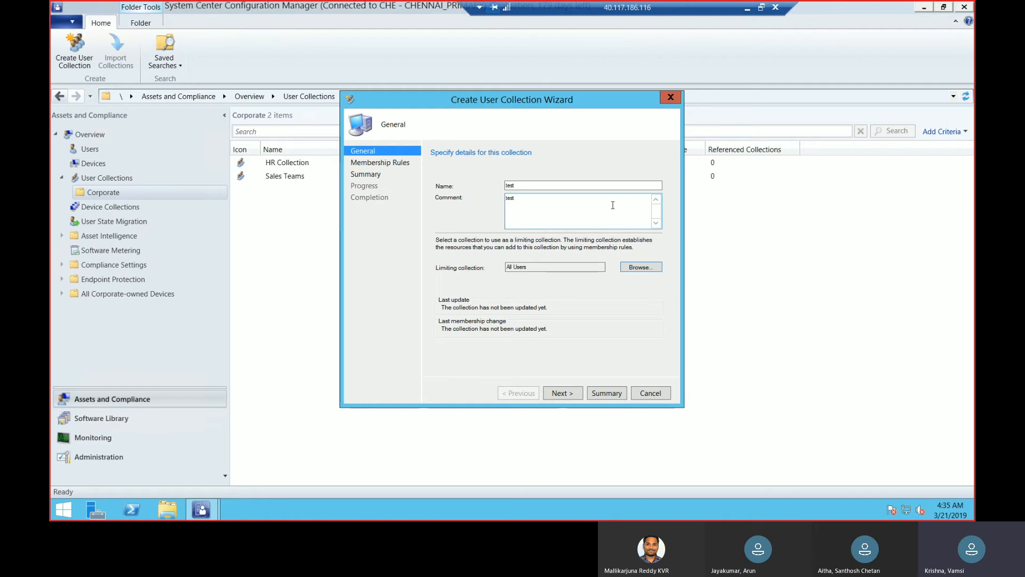
Switch to the Teams meeting, unmute the microphone and return to the remote desktop session
click(747, 9)
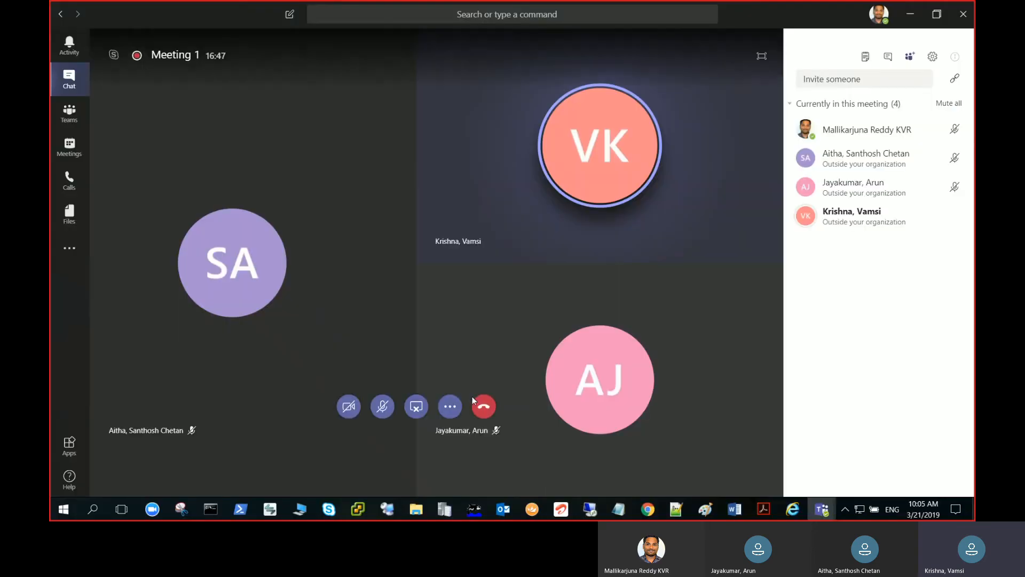
click(384, 408)
click(590, 509)
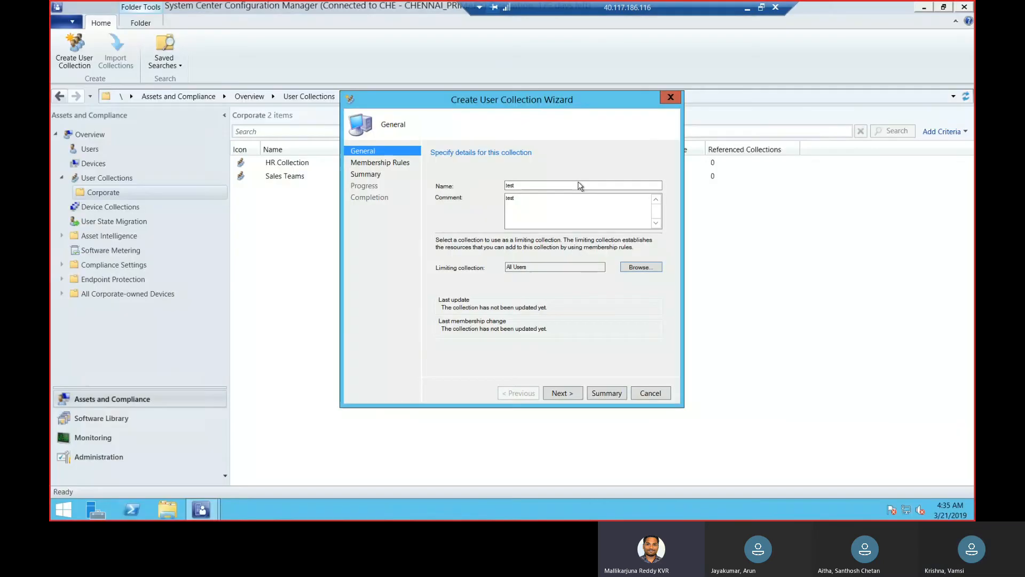
Exit the Create User Collection Wizard and discard the unsaved test collection
click(671, 97)
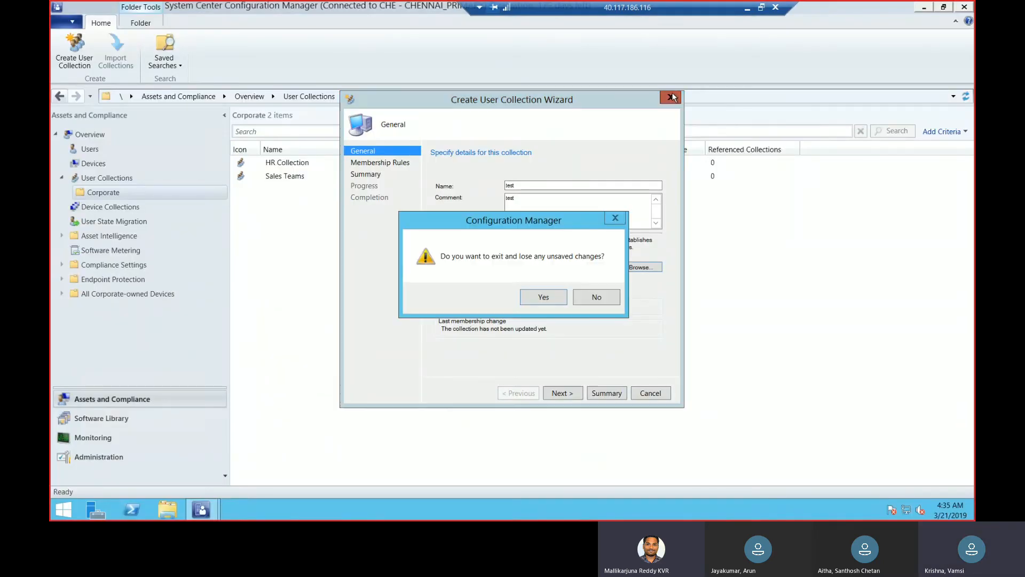
click(544, 296)
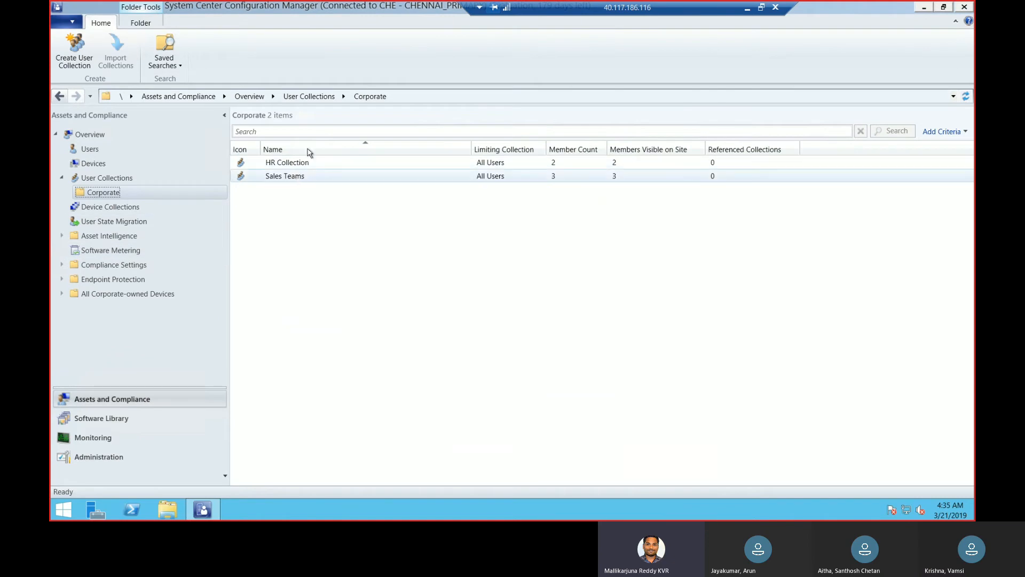
Reopen the HR Collection properties, examine the direct membership rules and close the properties
click(310, 178)
click(331, 166)
right_click(331, 167)
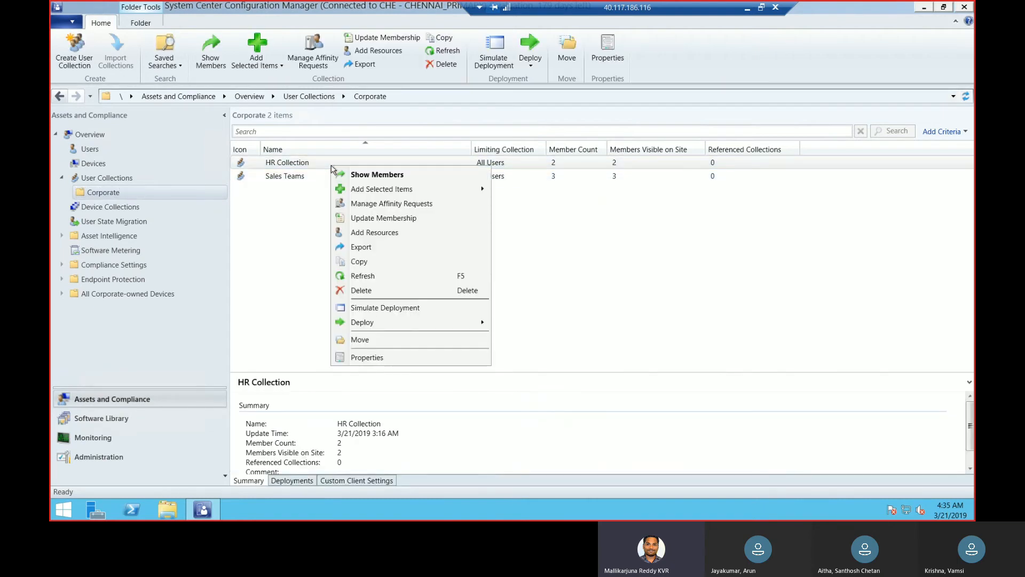
click(388, 359)
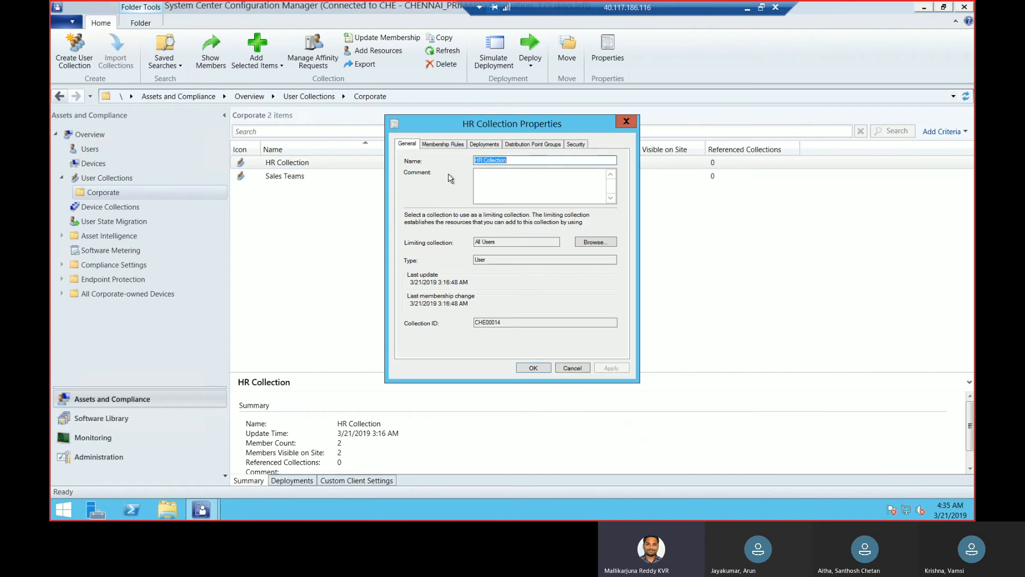
click(444, 144)
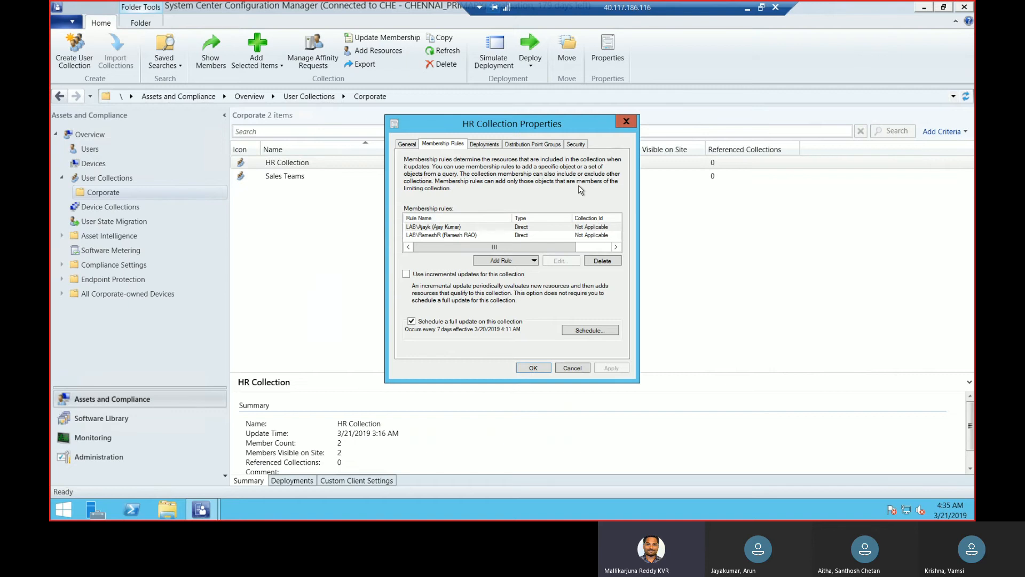
click(534, 367)
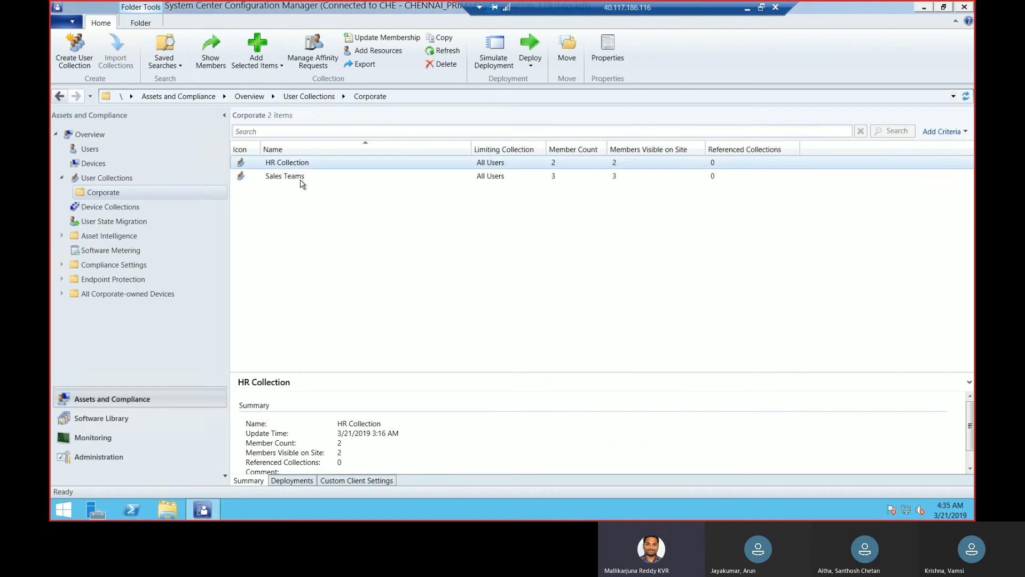
Open the Sales Teams collection properties, examine its query membership rule and close the properties without changes
click(303, 176)
right_click(304, 179)
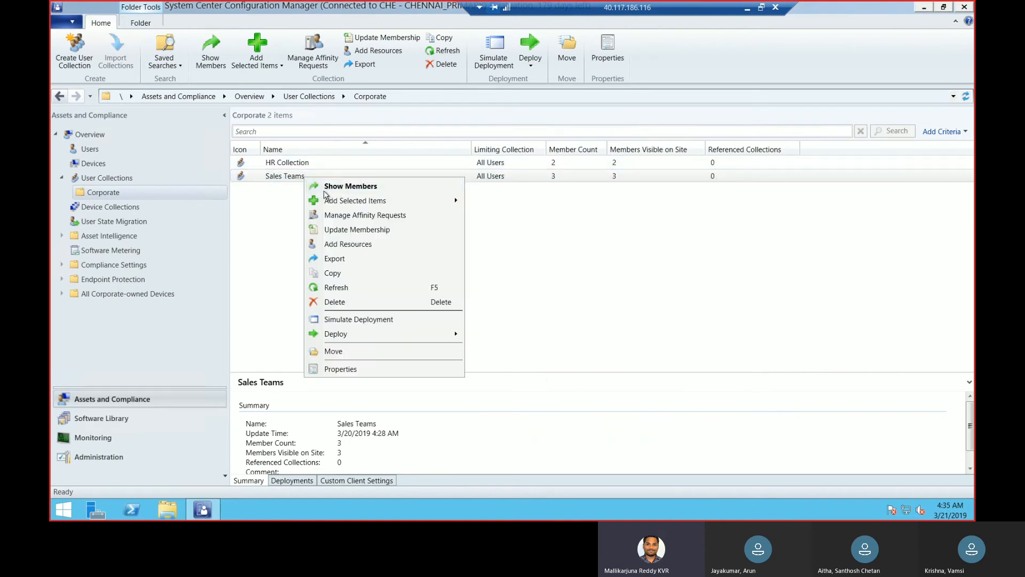
click(340, 369)
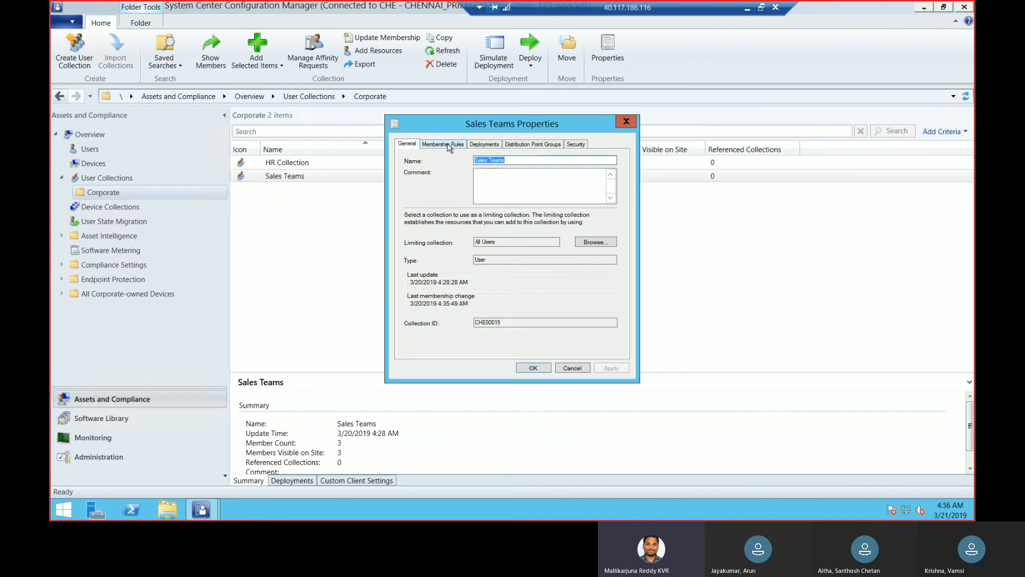
click(443, 144)
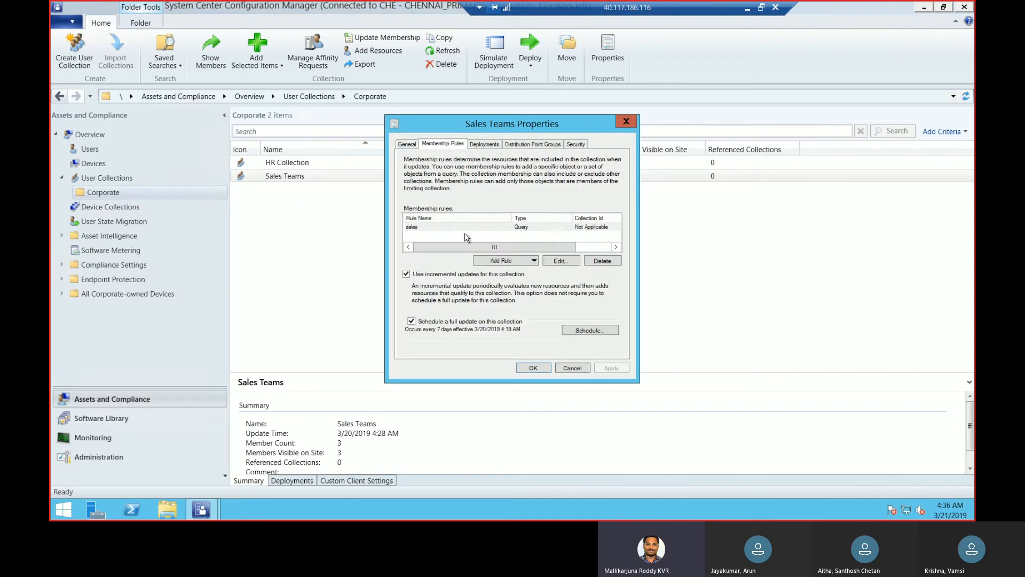
click(534, 229)
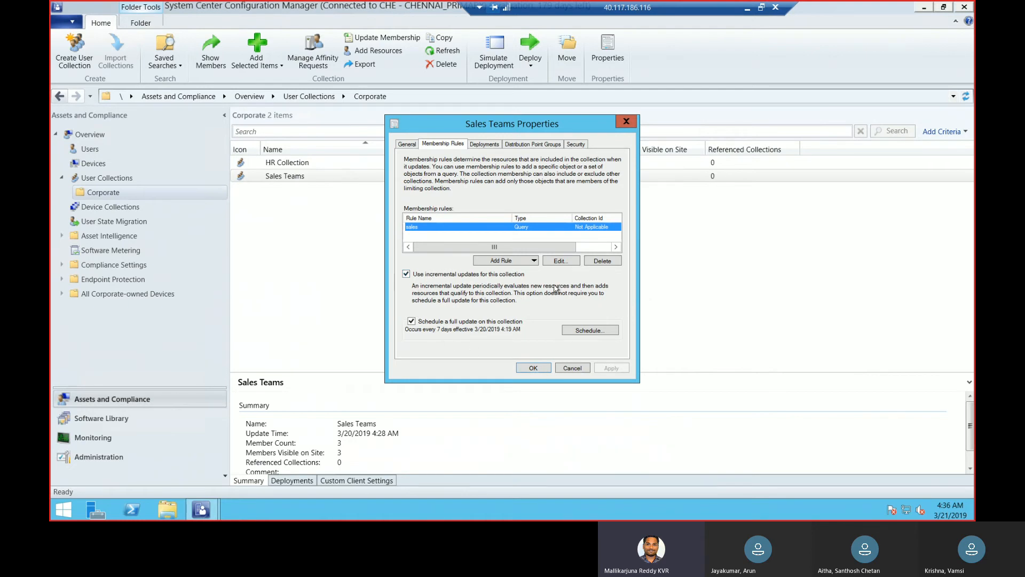
click(572, 368)
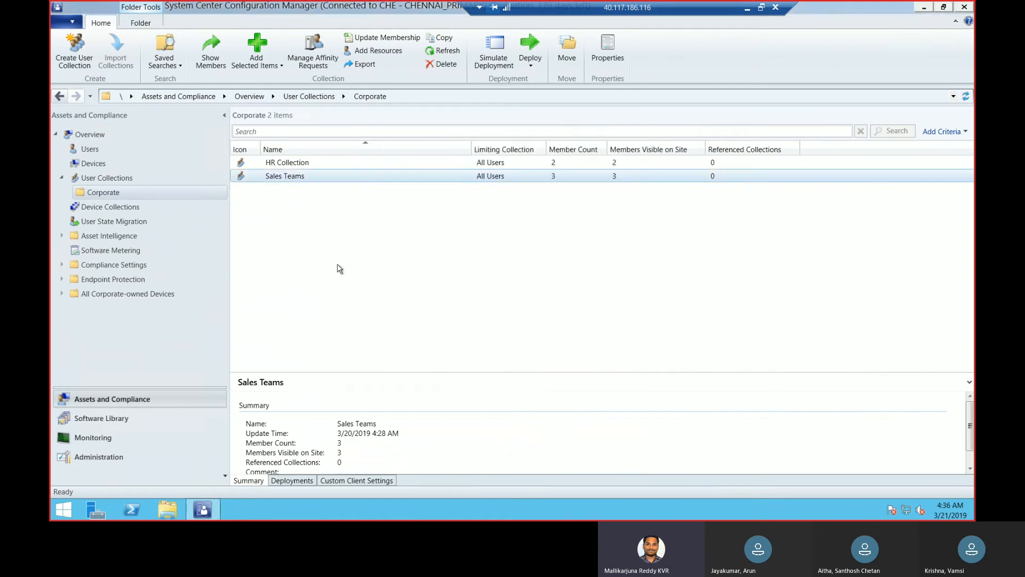
Start a user collection in the Corporate folder named test, with All Users as the limiting collection
right_click(193, 194)
click(212, 199)
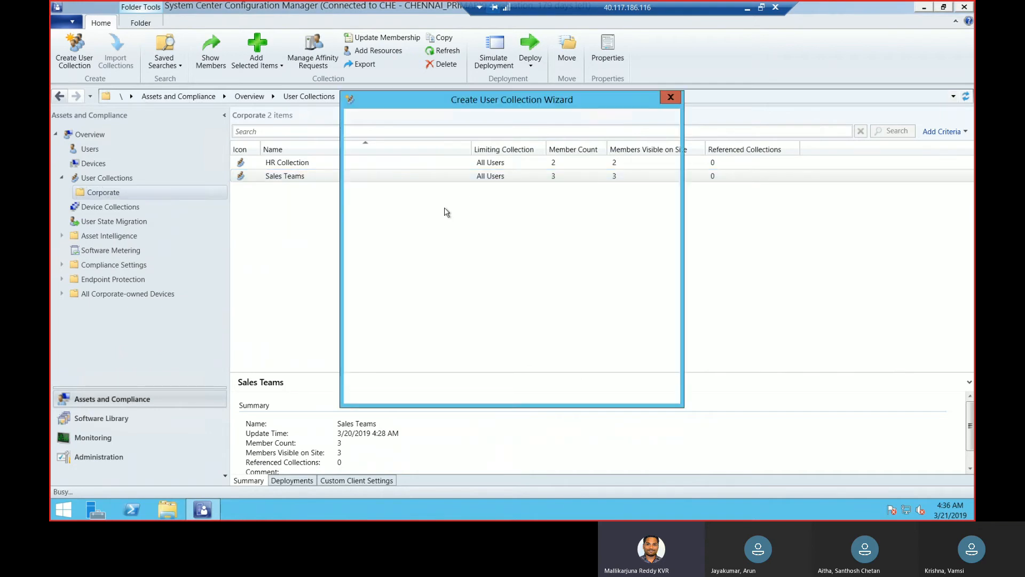
text(test)
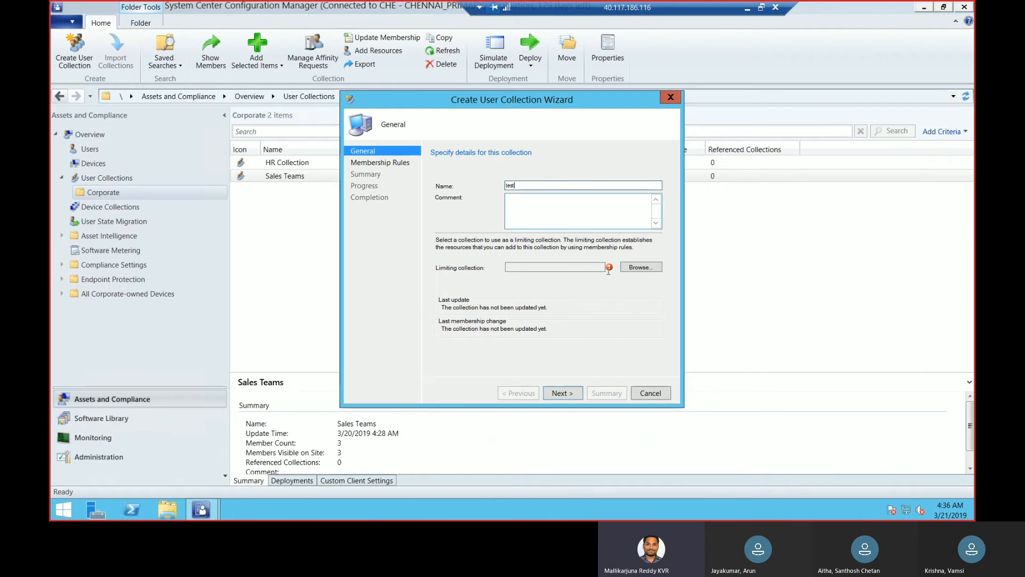
click(636, 268)
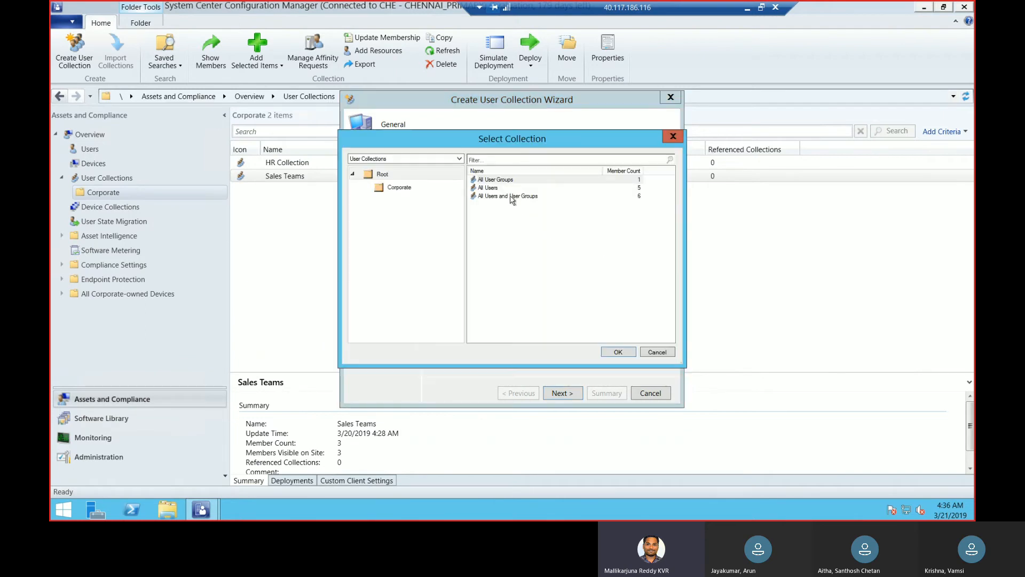
click(504, 196)
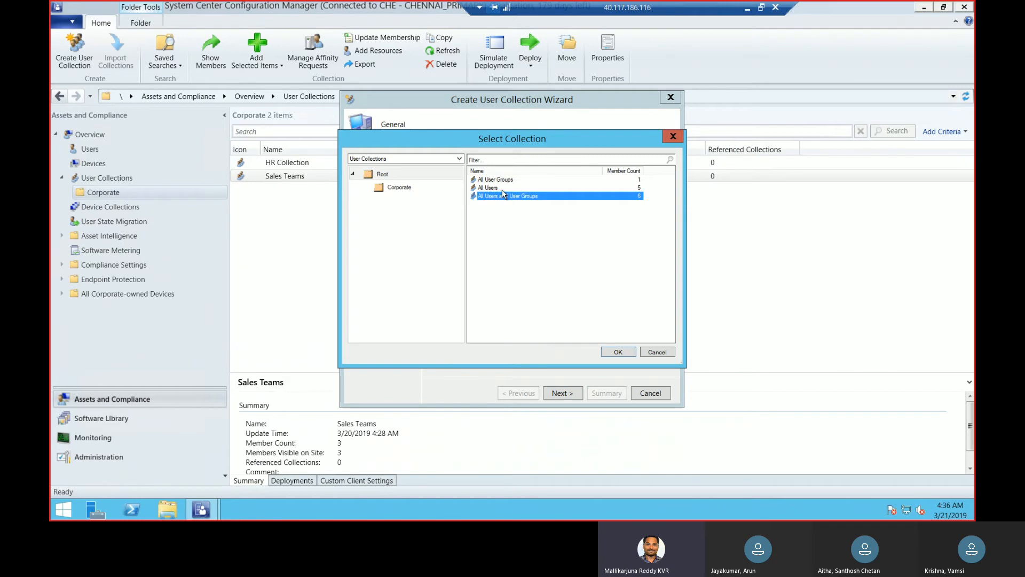
click(495, 188)
click(617, 353)
Examine the membership rule types available for the test collection, including Include and Exclude Collections, and exit the wizard without saving
click(566, 394)
click(577, 287)
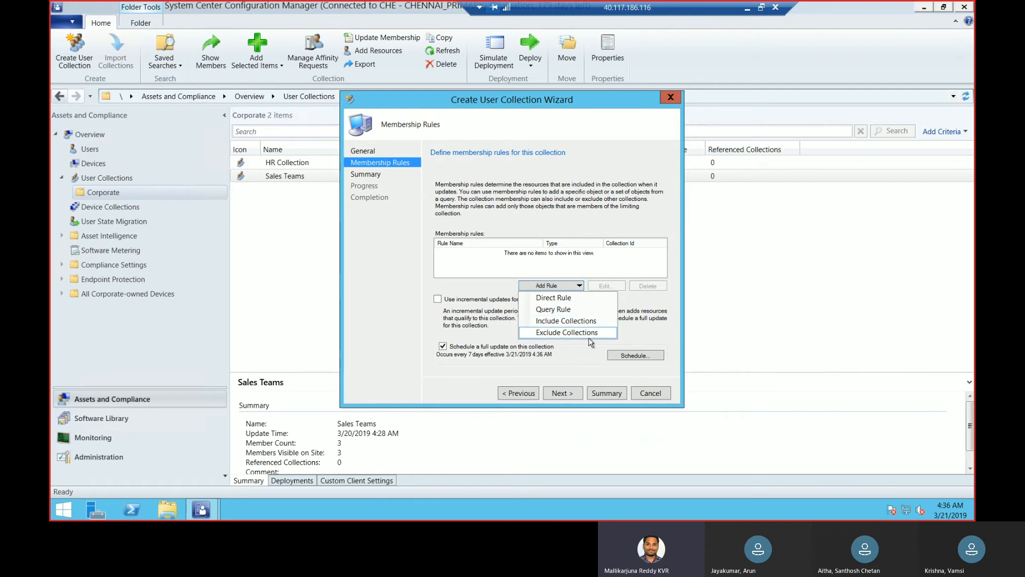
click(657, 312)
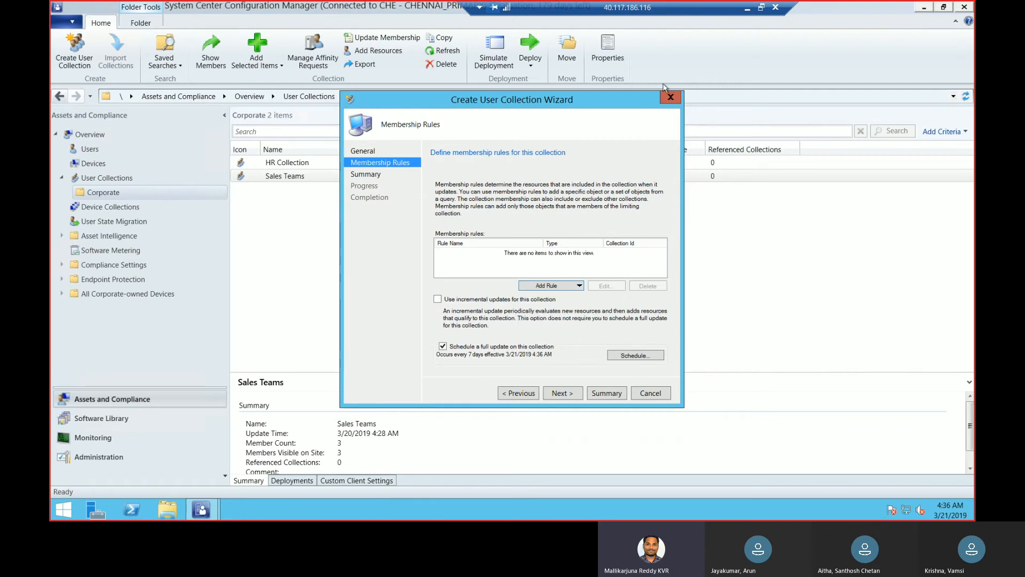
click(672, 98)
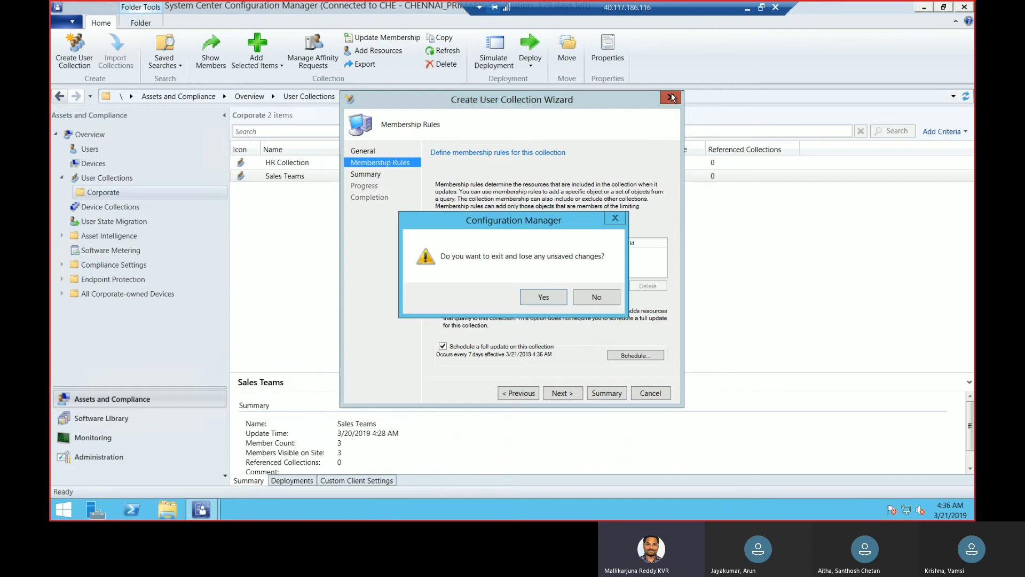
click(550, 295)
Leave the remote desktop session and launch Paint on the local computer by running mspaint
click(747, 10)
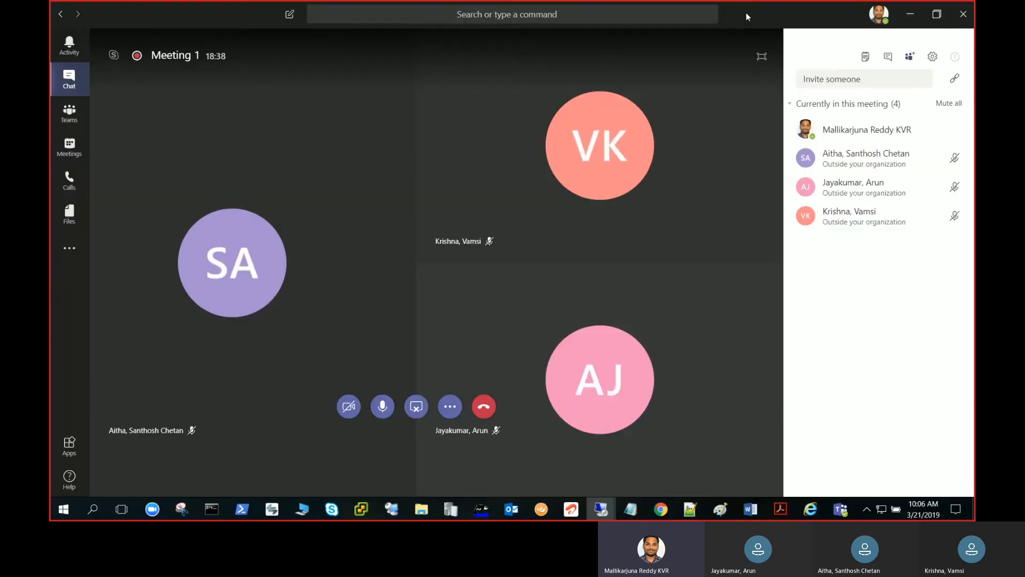
right_click(60, 515)
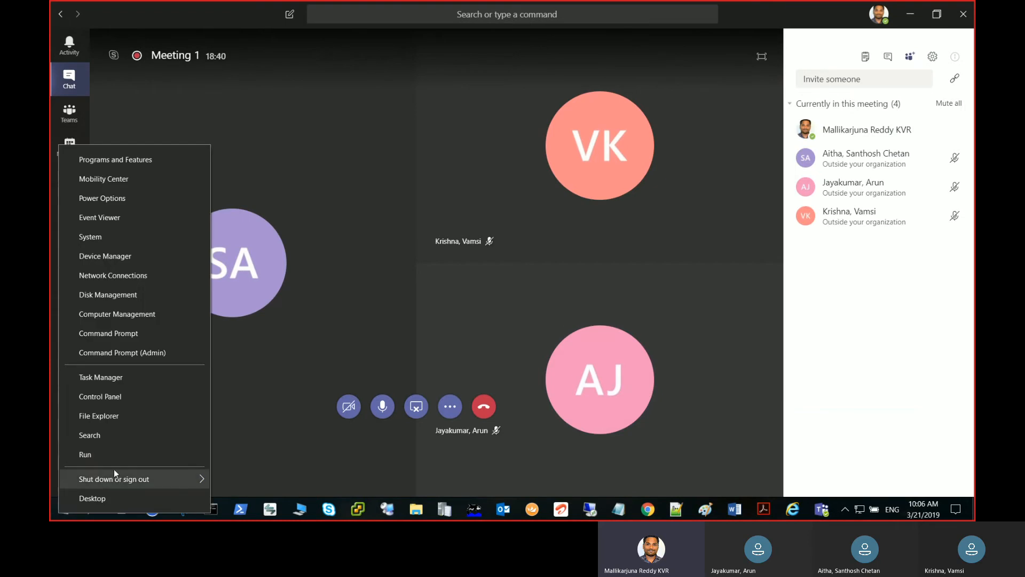
click(121, 460)
text(mspaint)
key(Return)
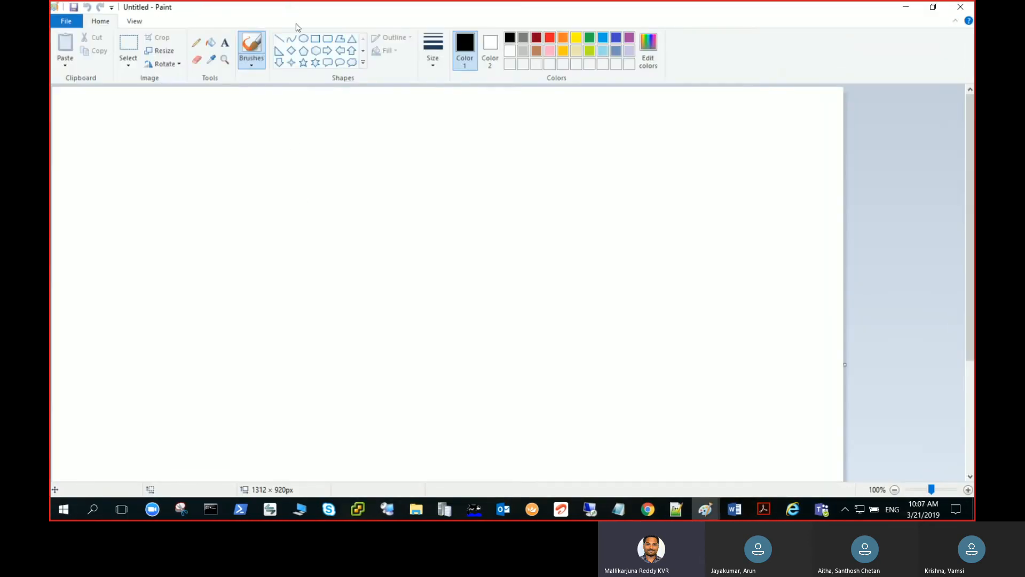
Draw two separate rectangles side by side in the upper part of the canvas to represent two buildings
click(303, 38)
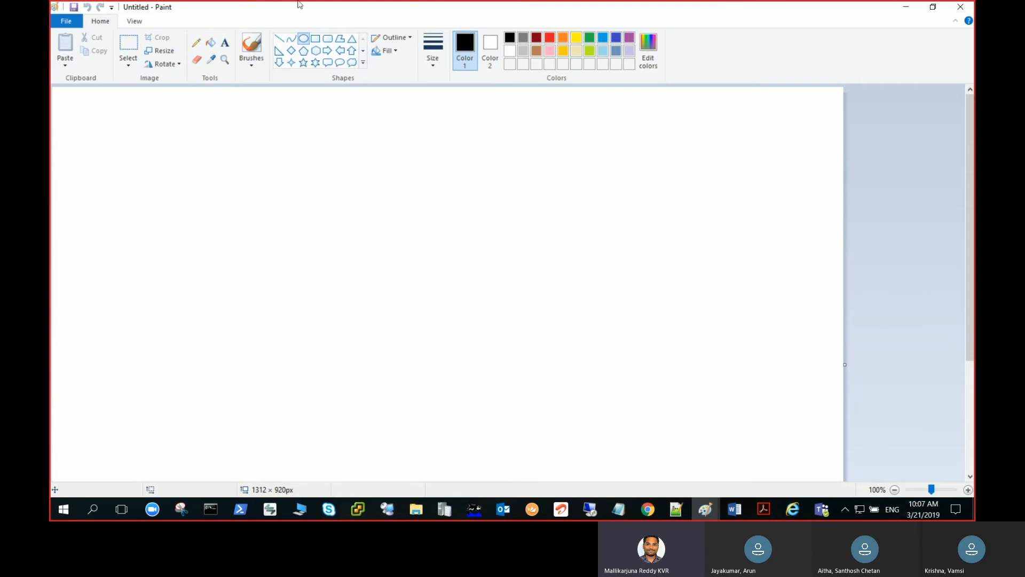
click(316, 39)
drag(128, 140, 254, 222)
click(449, 139)
mouse_move(448, 139)
mouse_down()
mouse_move(596, 215)
mouse_move(565, 216)
mouse_up()
Add the text Building A above the left rectangle and BUILDING B above the right rectangle
click(225, 42)
drag(145, 110, 238, 131)
text(Building A)
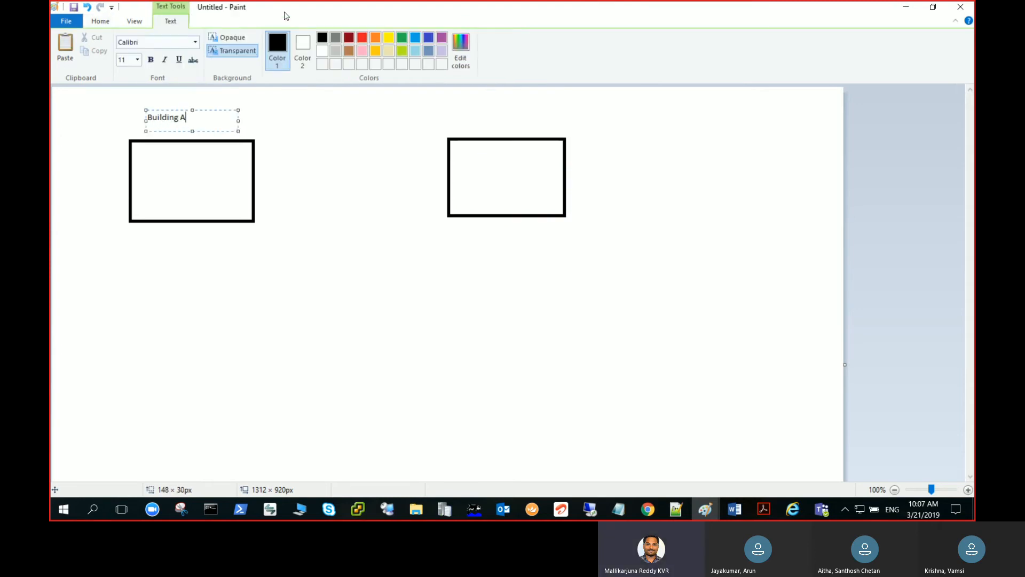
click(109, 25)
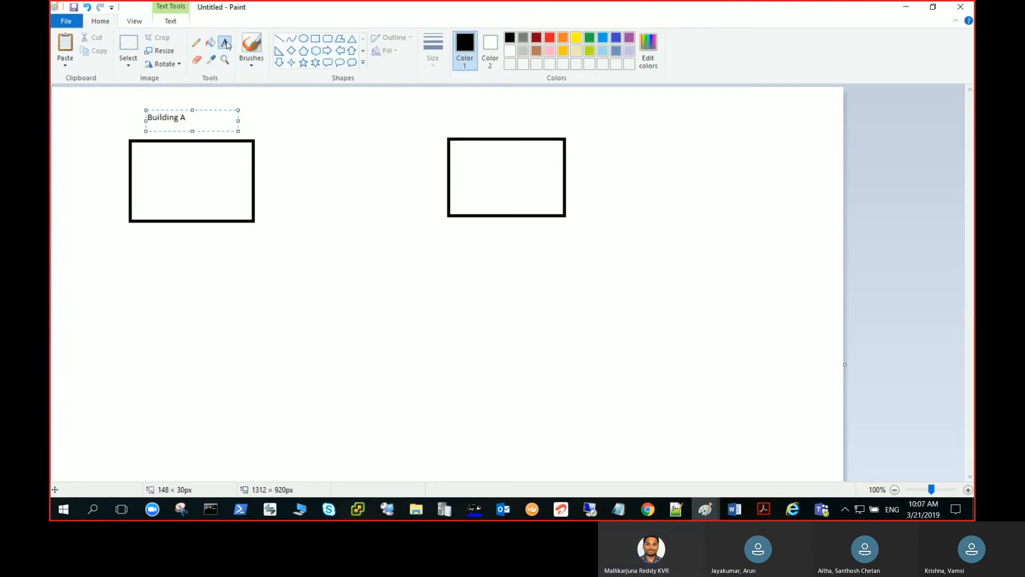
click(496, 130)
drag(449, 112, 553, 124)
text(bUILDI)
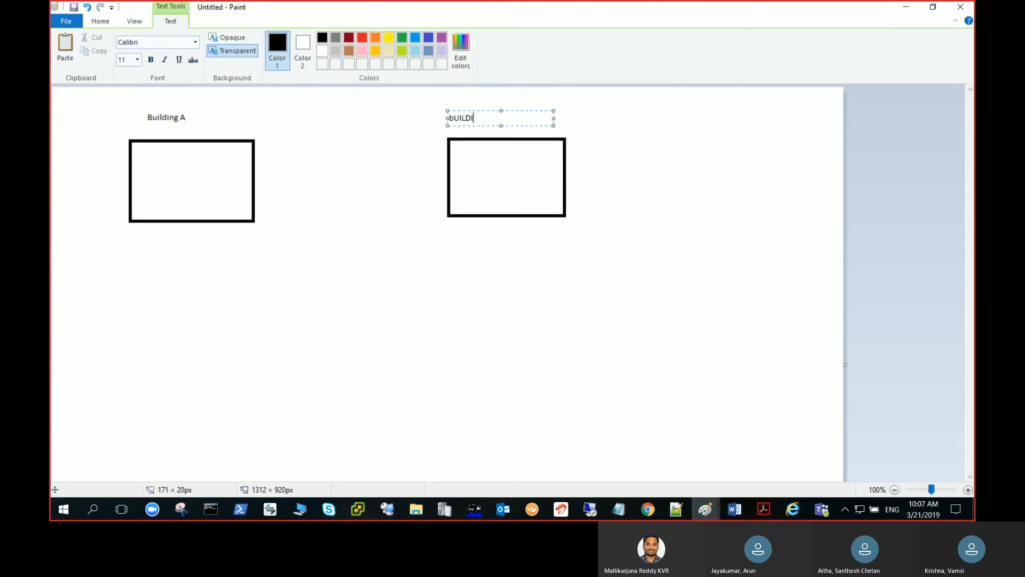
text(NG B)
key(BackSpace)
text(B)
click(382, 183)
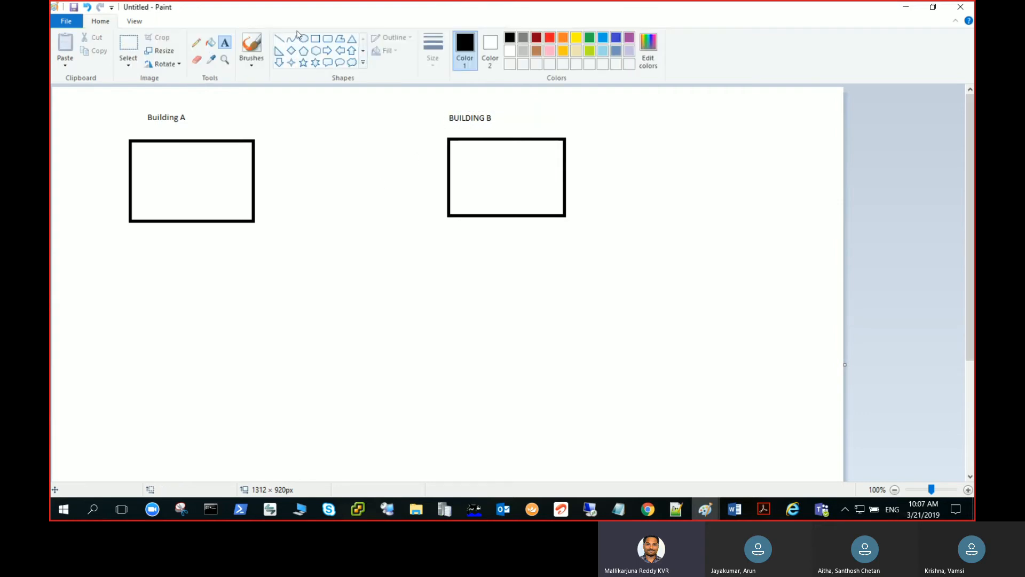
Draw a hexagon about 161 × 124 px below and between the two building rectangles
click(316, 52)
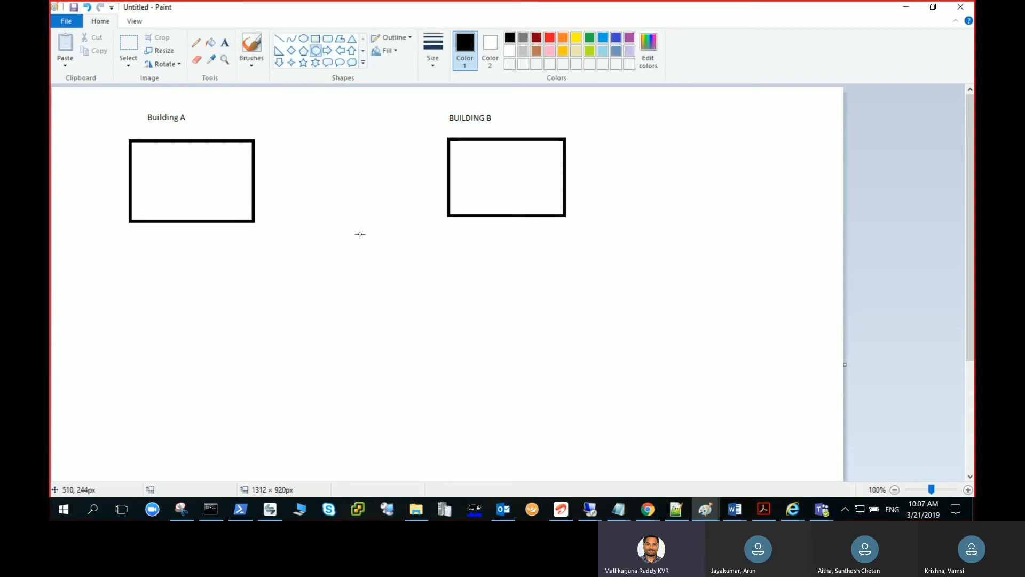
drag(303, 288, 400, 362)
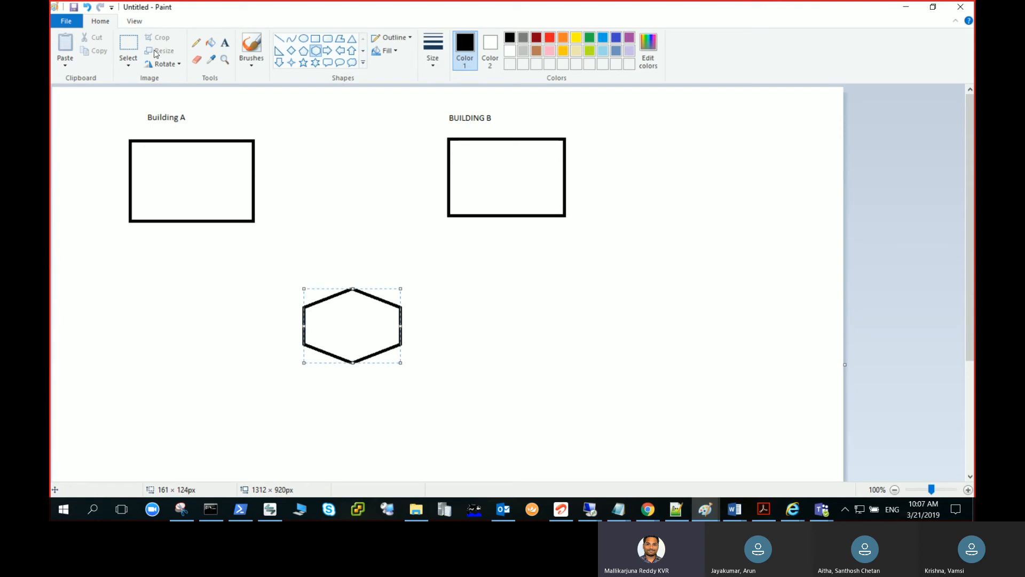
Try connecting the hexagon to each building rectangle with a straight line, and undo both lines
click(196, 43)
click(278, 38)
drag(320, 294, 229, 223)
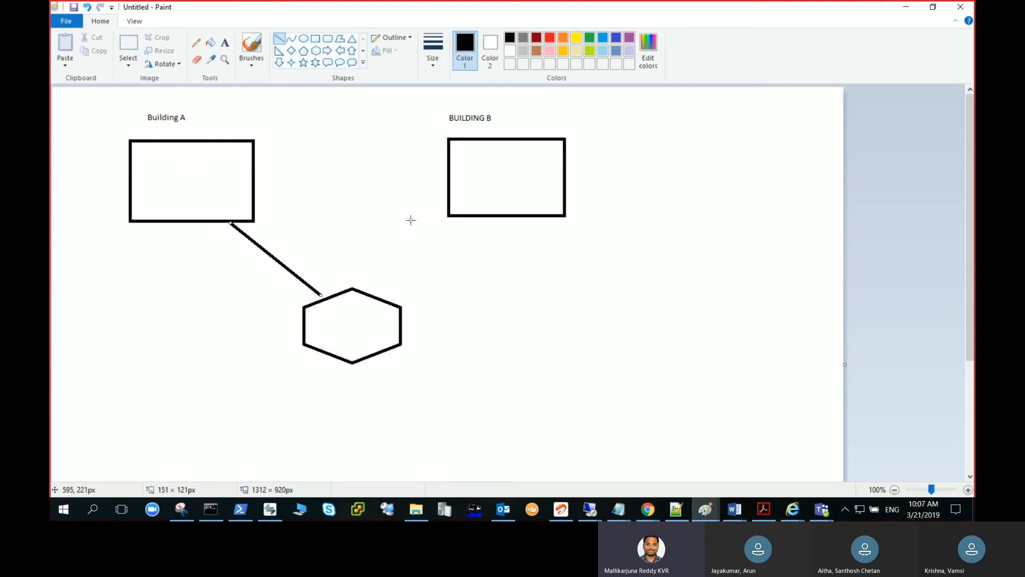
drag(393, 299, 451, 212)
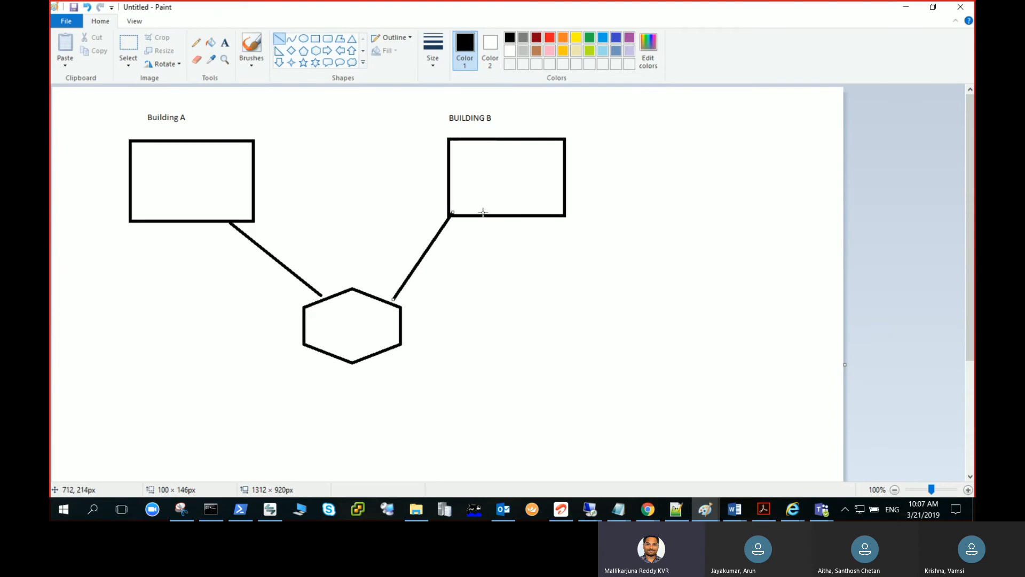
key(ctrl+z)
key(ctrl+z)
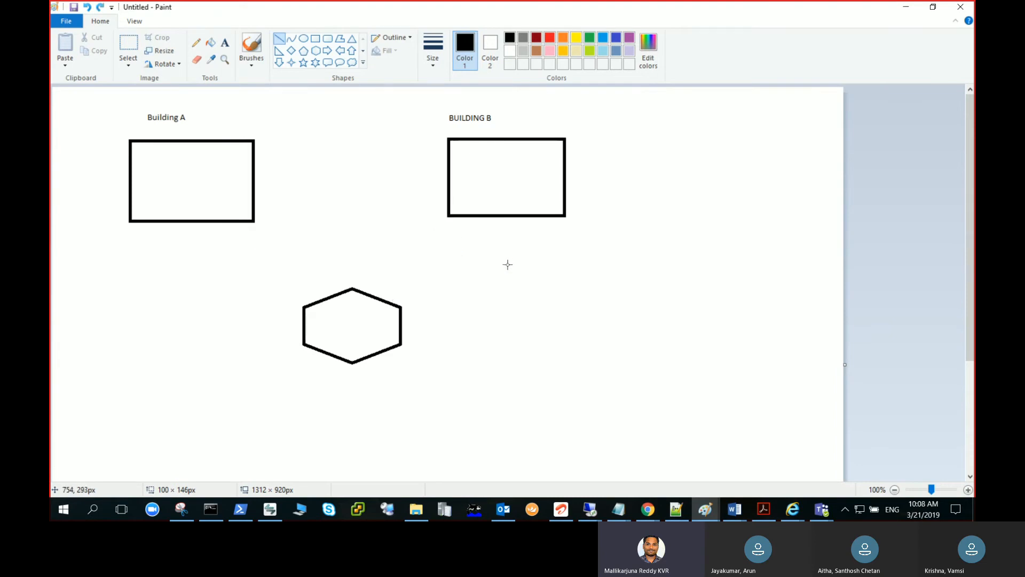
Enclose both buildings and their labels in one large rectangle about 1056 × 282 px, leaving the hexagon outside
click(316, 38)
drag(61, 98, 699, 268)
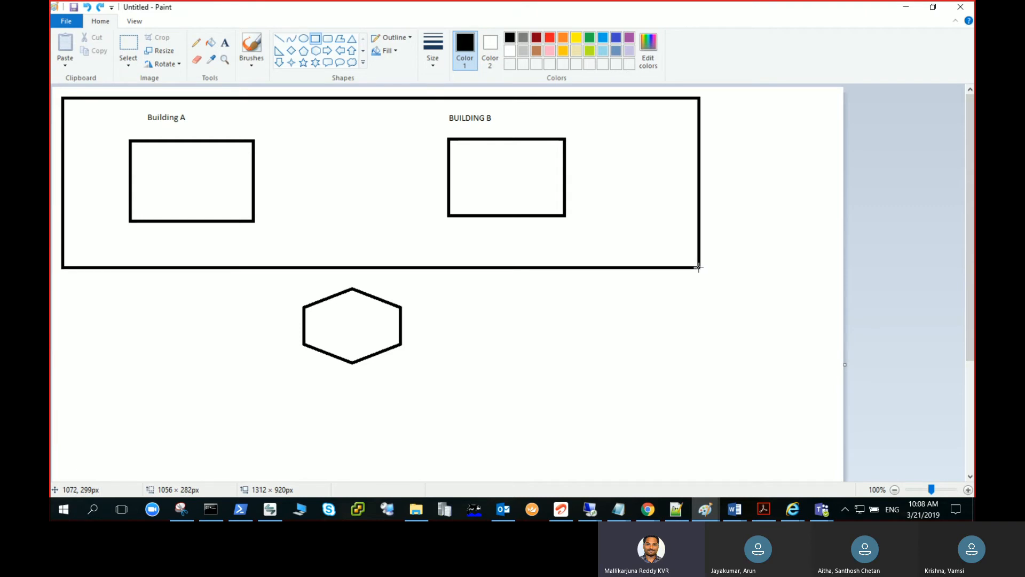
drag(698, 268, 698, 268)
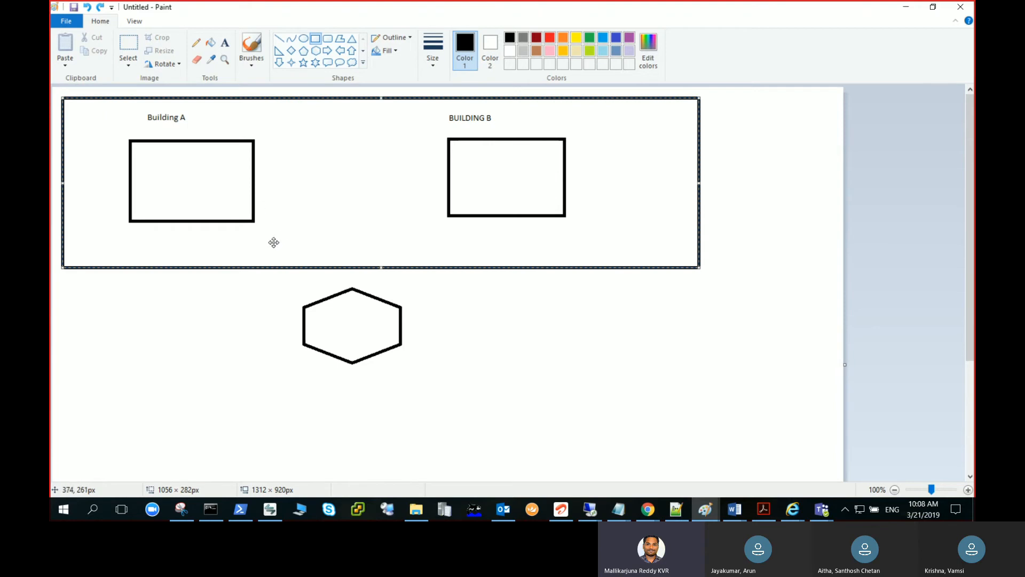
Add the text OFFICE BUILDINGS inside the large rectangle, below and between the two buildings
click(225, 42)
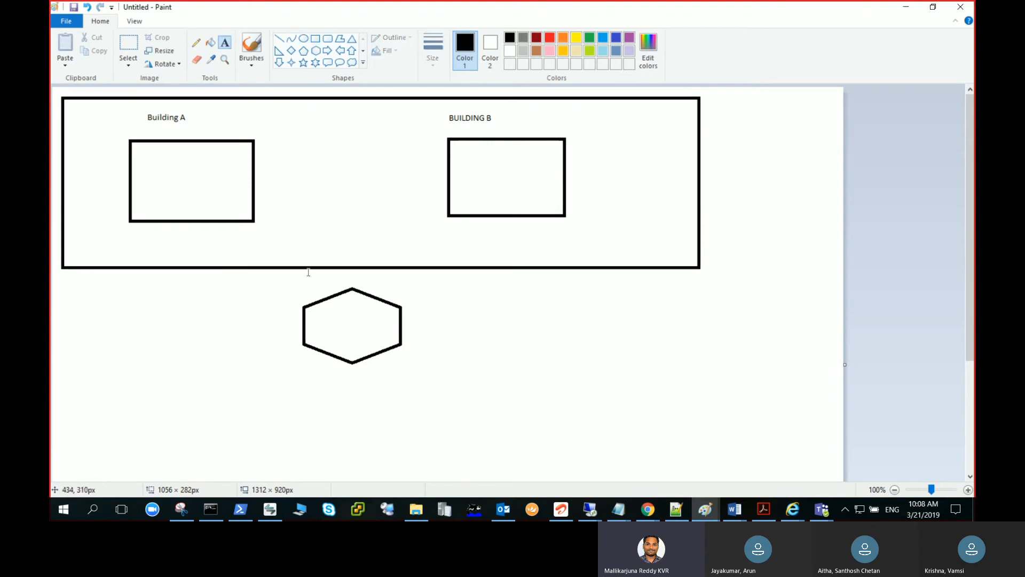
drag(264, 232, 500, 249)
text(OFFICE BUILDINGS)
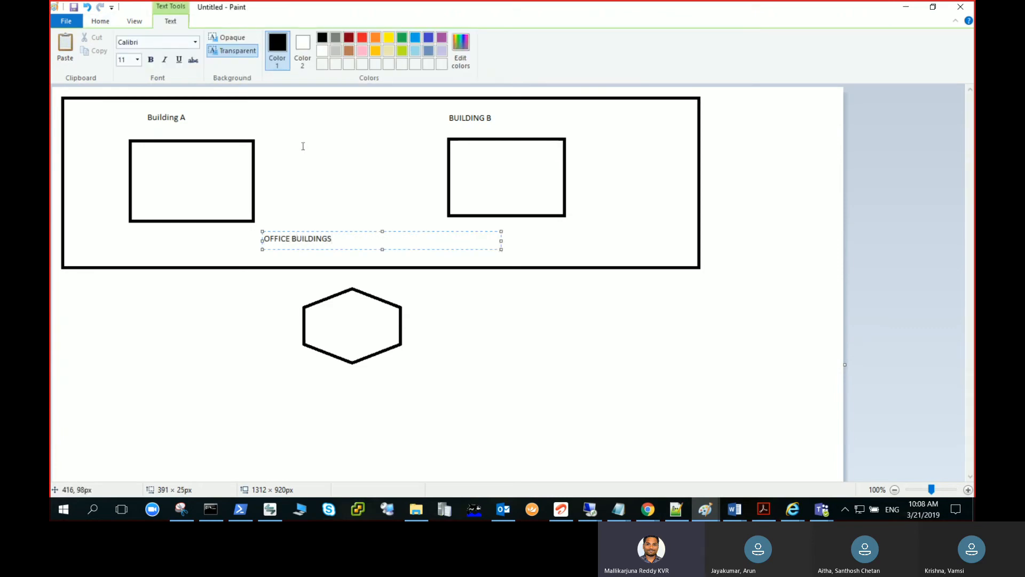
click(488, 328)
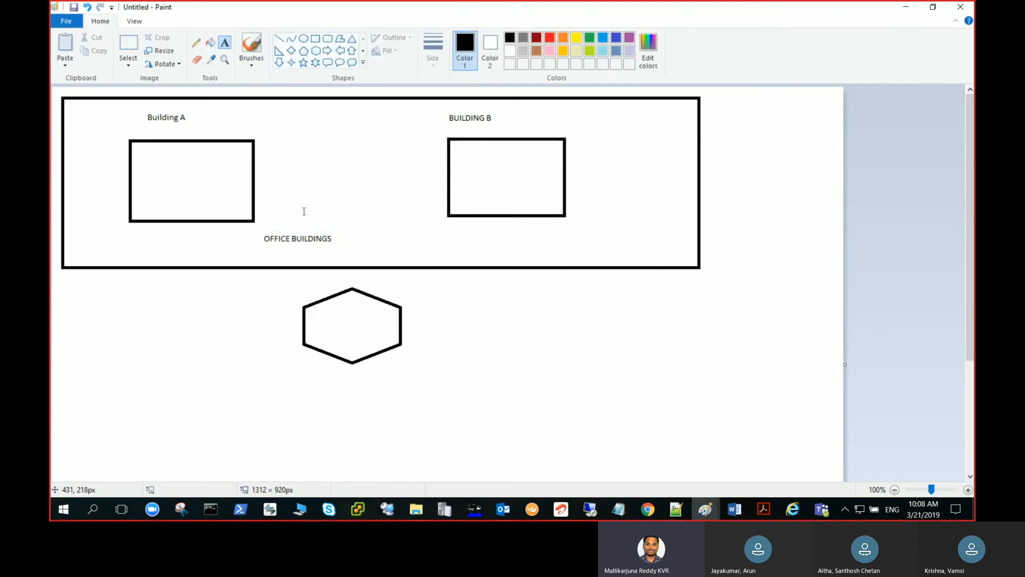
Draw straight lines linking the OFFICE BUILDINGS text to the Building A rectangle, the BUILDING B rectangle and the hexagon
click(279, 38)
mouse_move(218, 220)
mouse_down()
mouse_move(259, 236)
mouse_move(243, 238)
mouse_move(264, 237)
mouse_up()
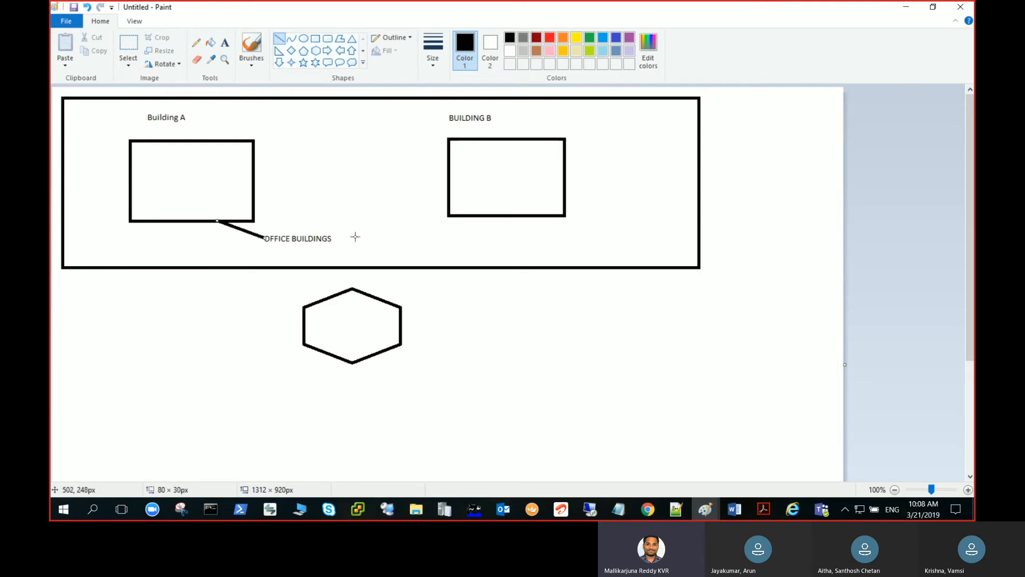
drag(331, 238, 448, 180)
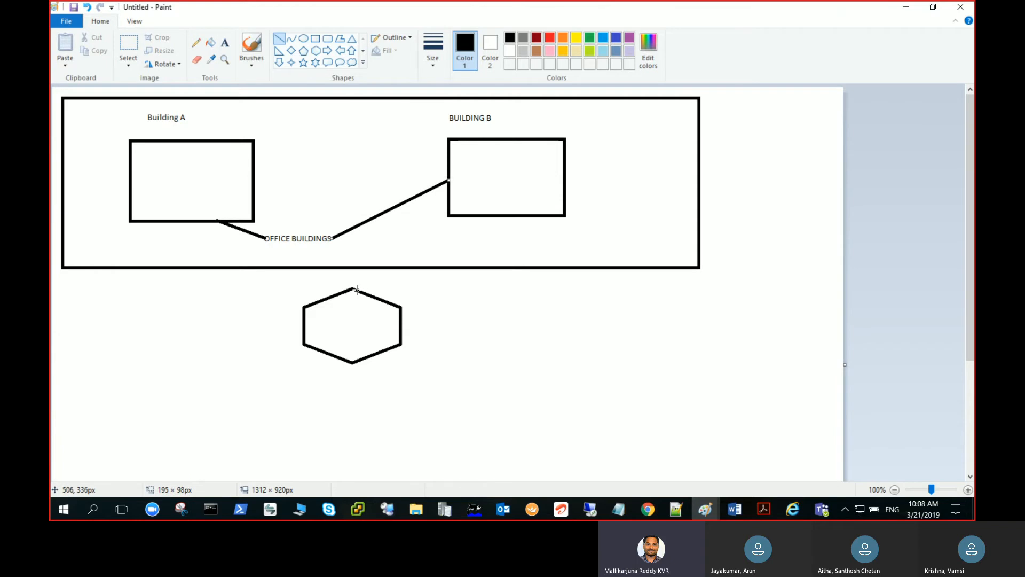
drag(351, 289, 304, 242)
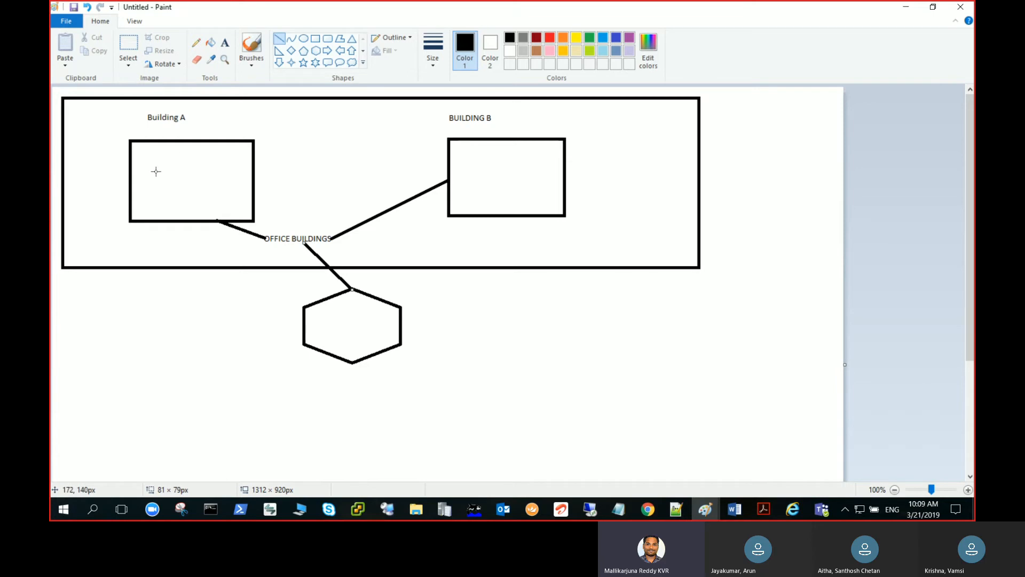
Draw a small rectangle inside the lower corner of the Building A rectangle and label it vip
click(315, 39)
drag(211, 193, 236, 214)
click(225, 42)
drag(215, 201, 242, 208)
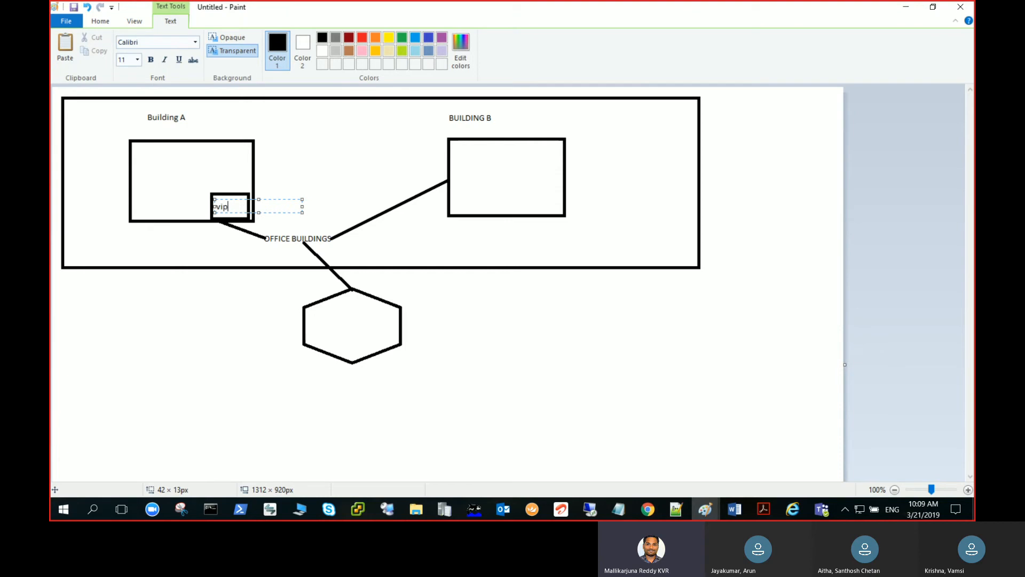
click(213, 299)
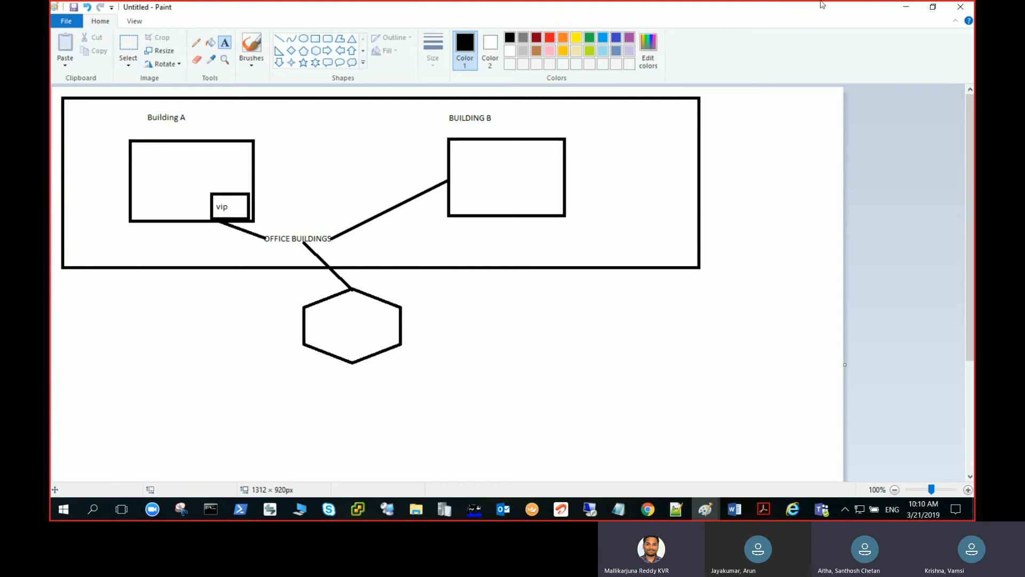
Switch from Paint to the remote desktop session running the System Center Configuration Manager console
click(906, 7)
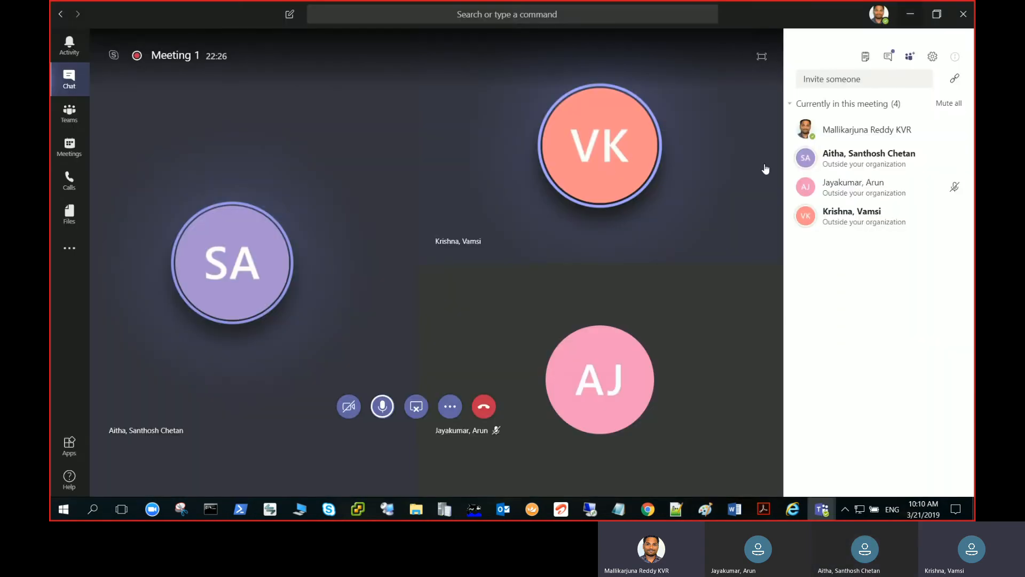
mouse_move(589, 509)
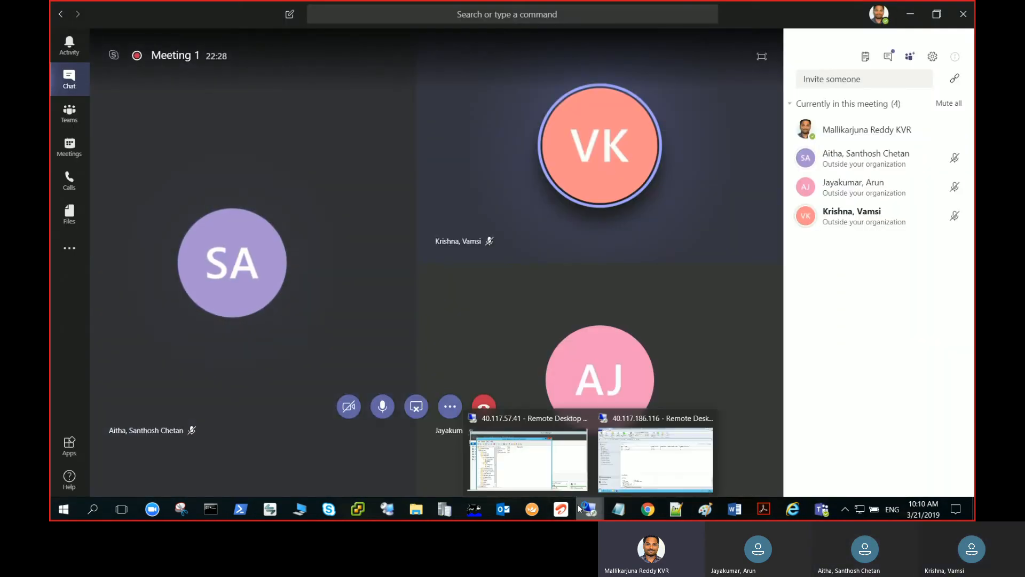
click(537, 473)
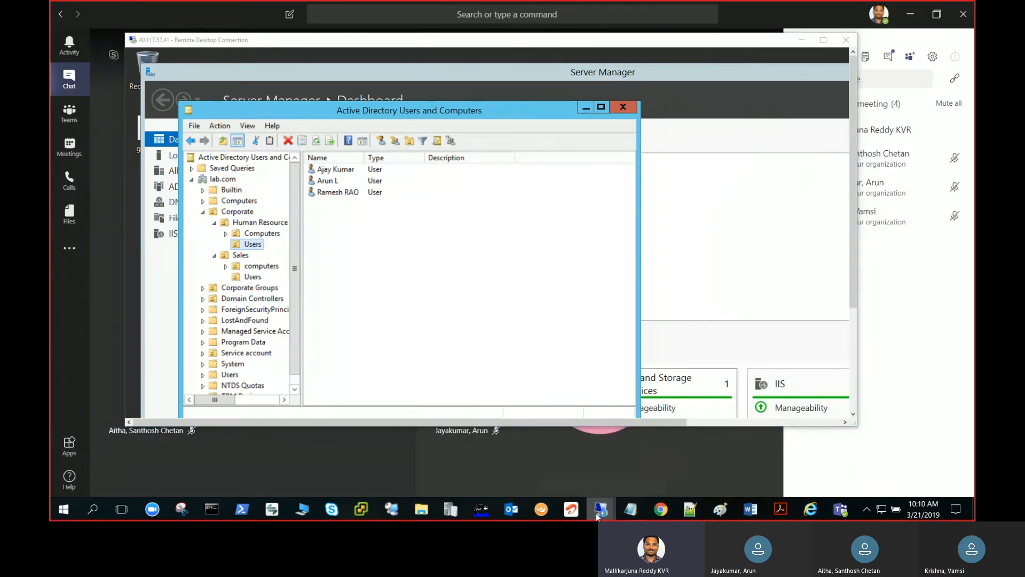
click(637, 469)
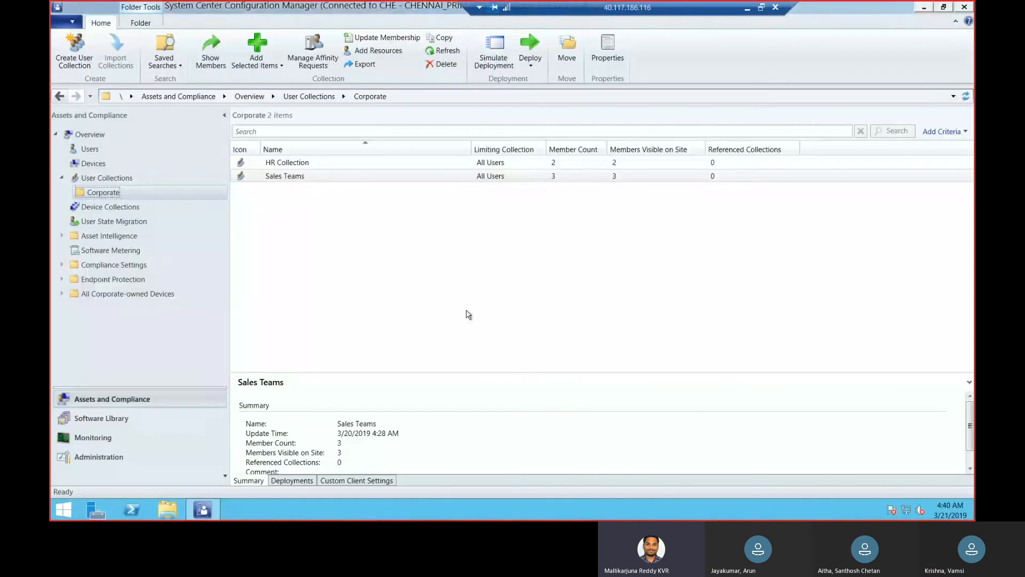
Start a new user collection in the Corporate folder, named Building A and limited to HR Collection
right_click(151, 194)
click(205, 199)
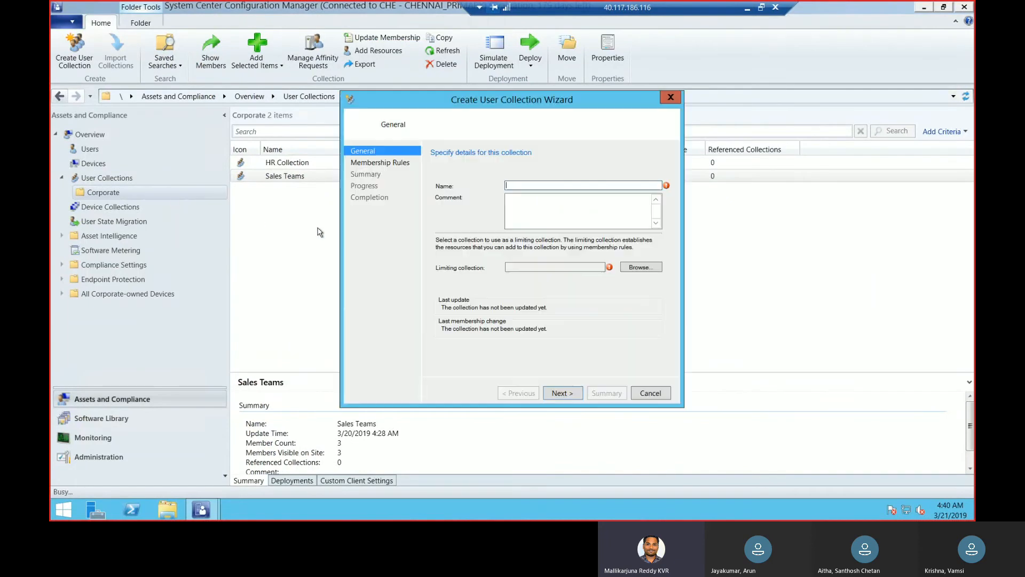
text(bUILD)
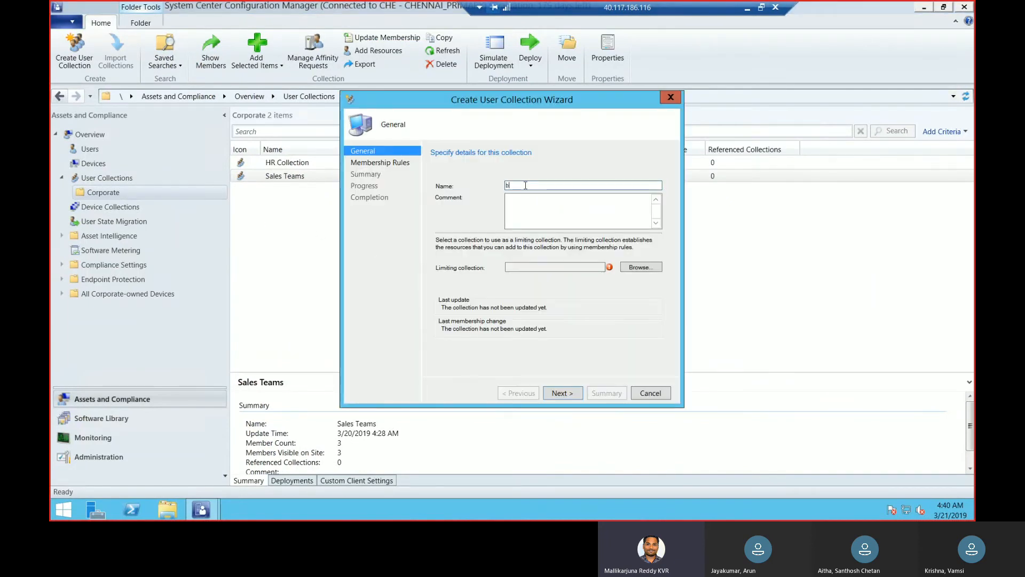
key(BackSpace)
key(BackSpace)
key(BackSpace)
key(BackSpace)
key(BackSpace)
key(BackSpace)
key(BackSpace)
text(B)
click(627, 268)
click(380, 188)
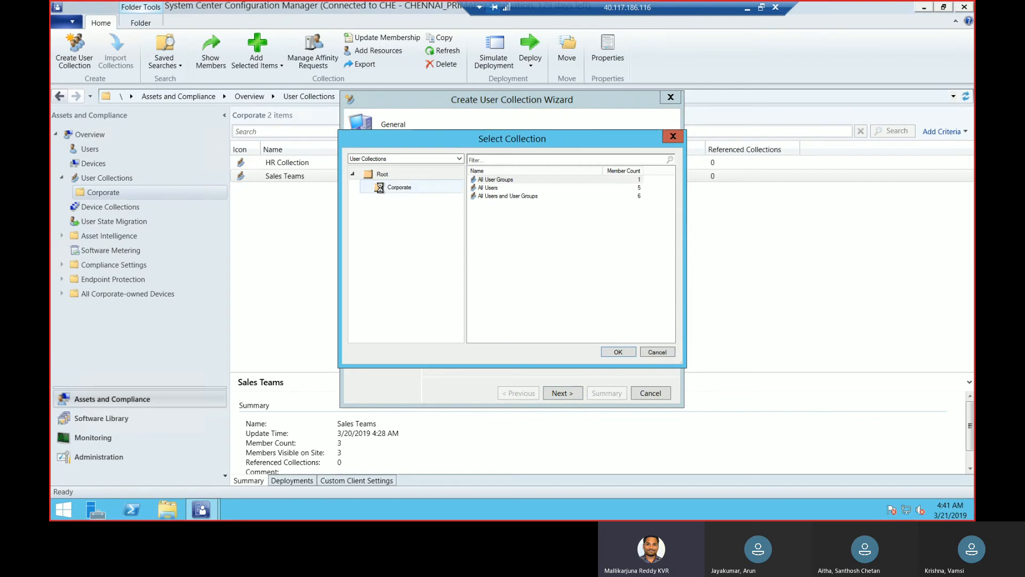
click(625, 352)
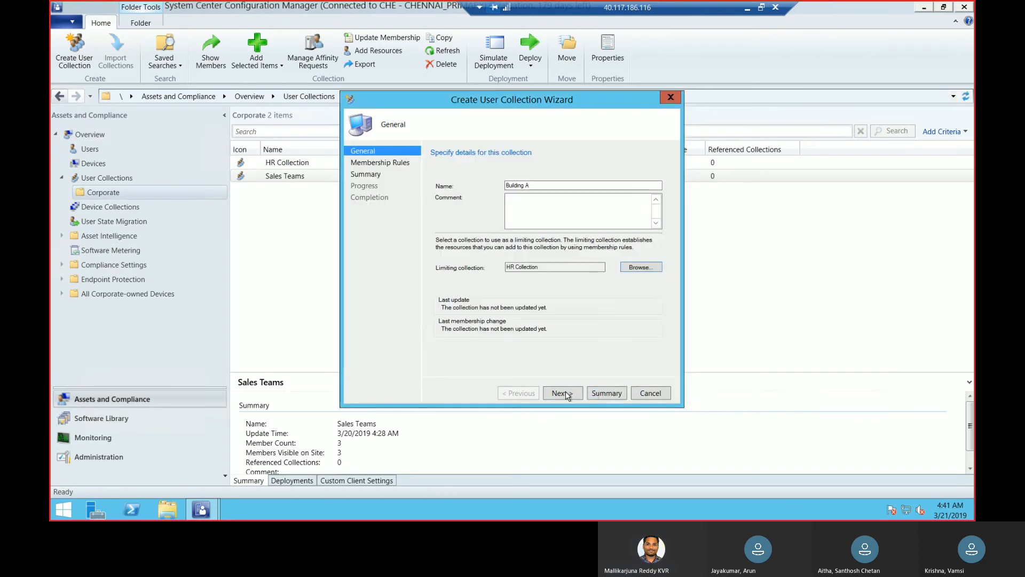
click(567, 395)
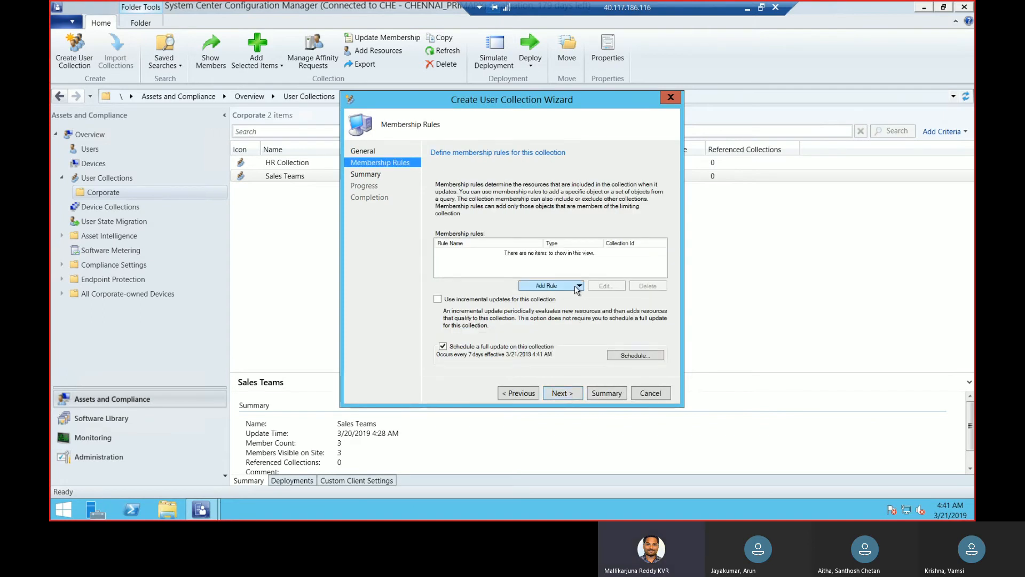
Start a direct membership rule for Building A that finds user resources by name with the value %
click(576, 288)
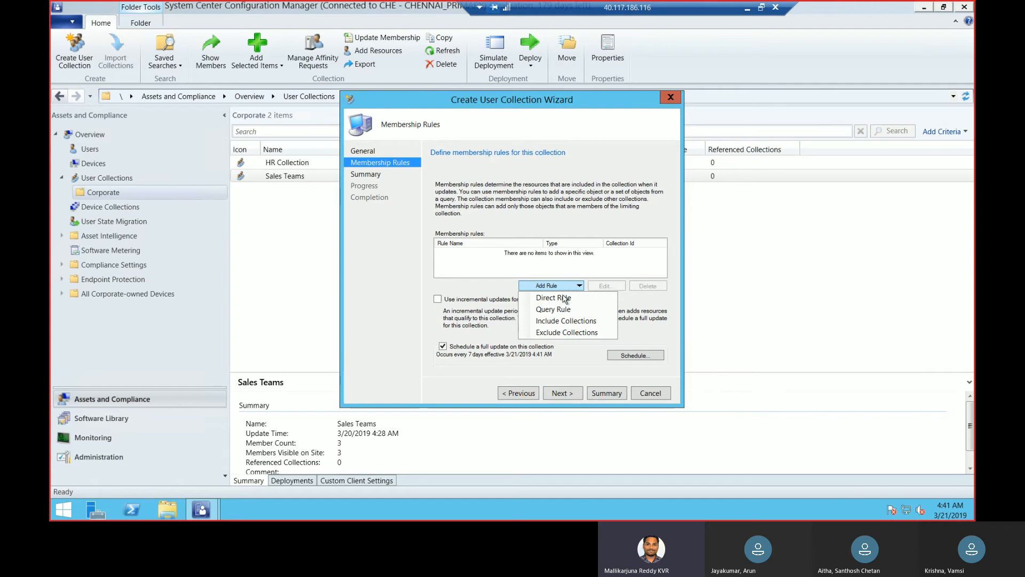
click(564, 298)
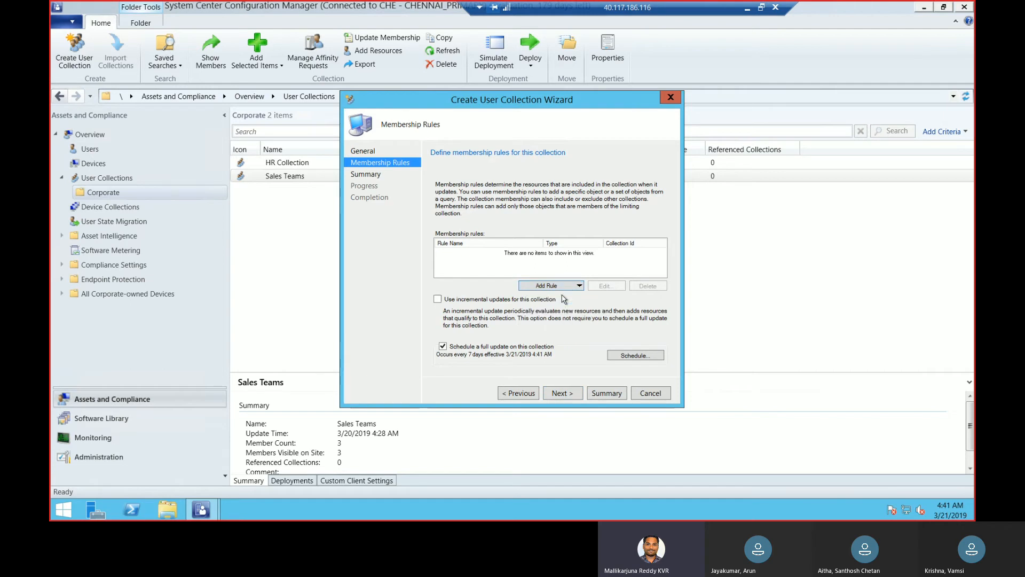
click(561, 393)
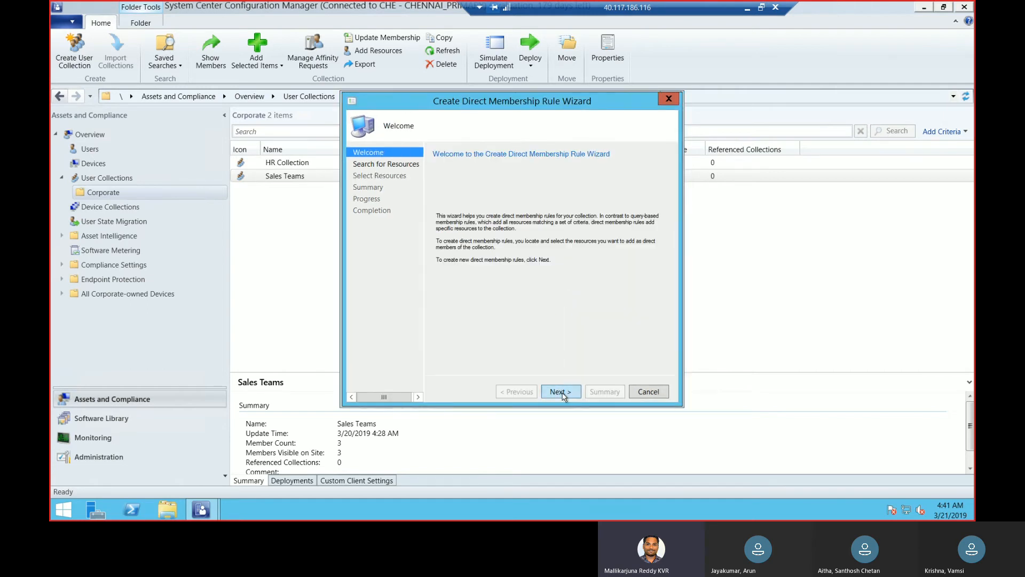
click(541, 316)
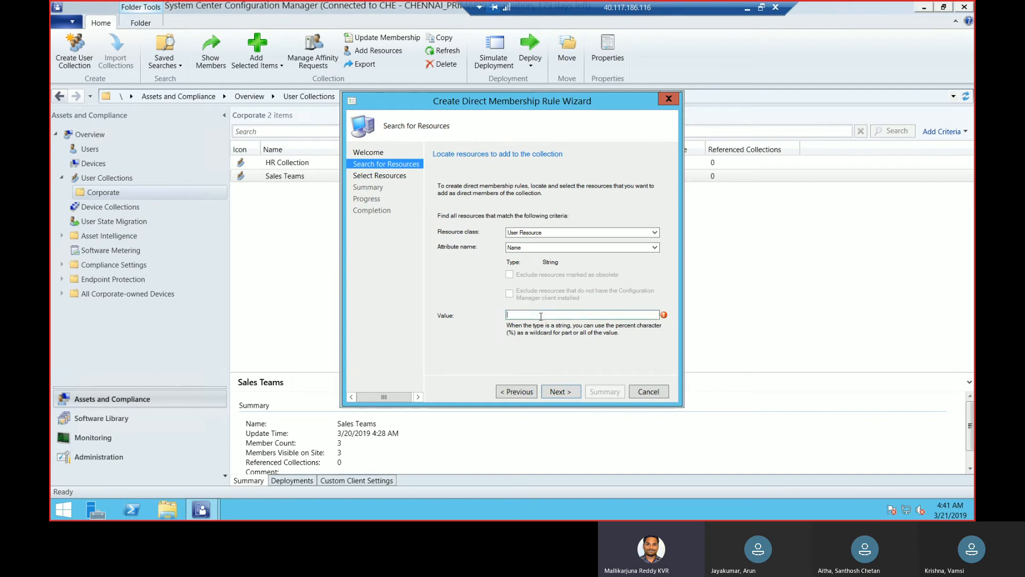
text(%)
click(569, 397)
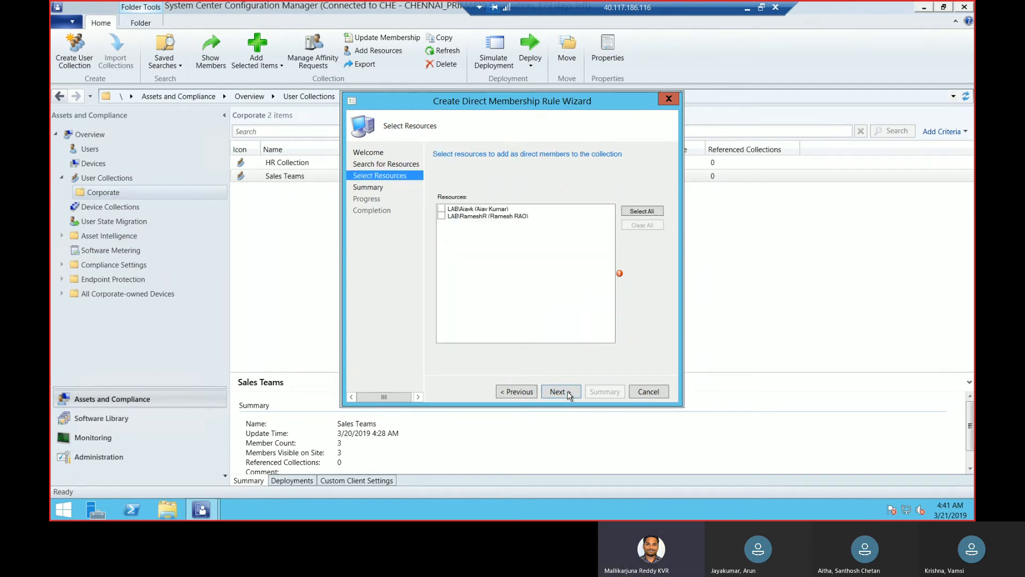
Select both listed HR users as direct members of Building A and complete the direct membership rule
click(441, 209)
click(441, 216)
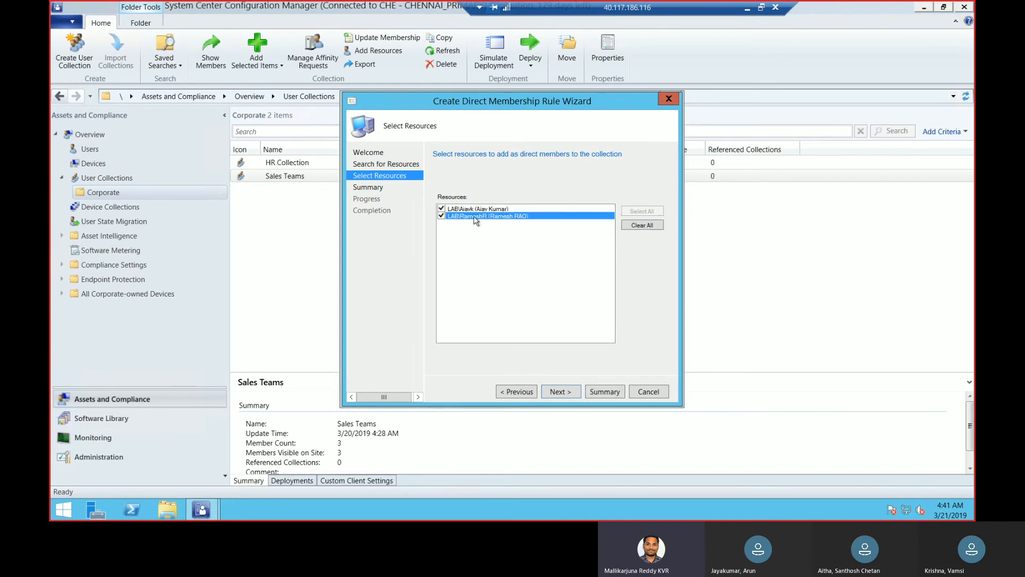
click(559, 392)
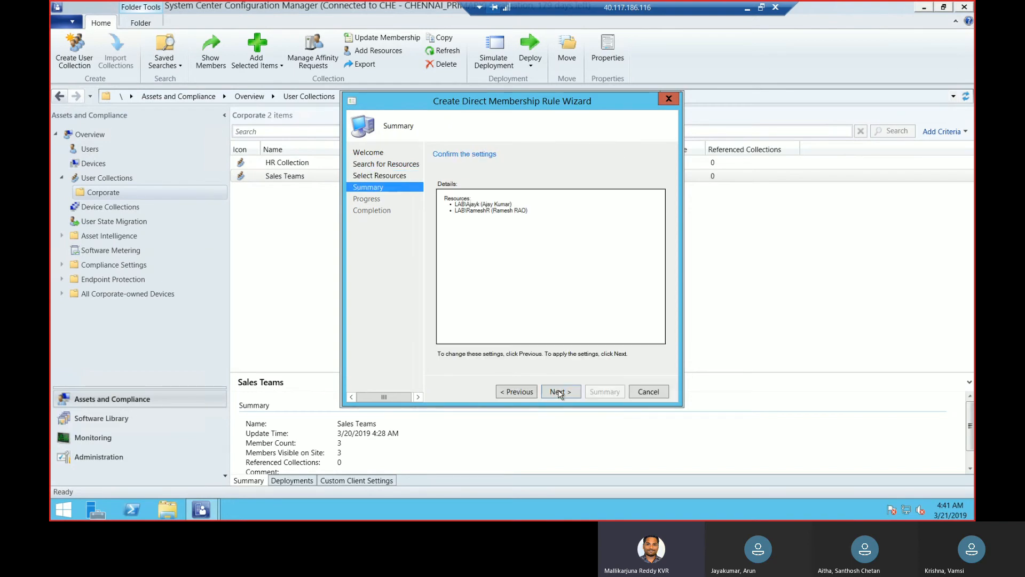
click(559, 392)
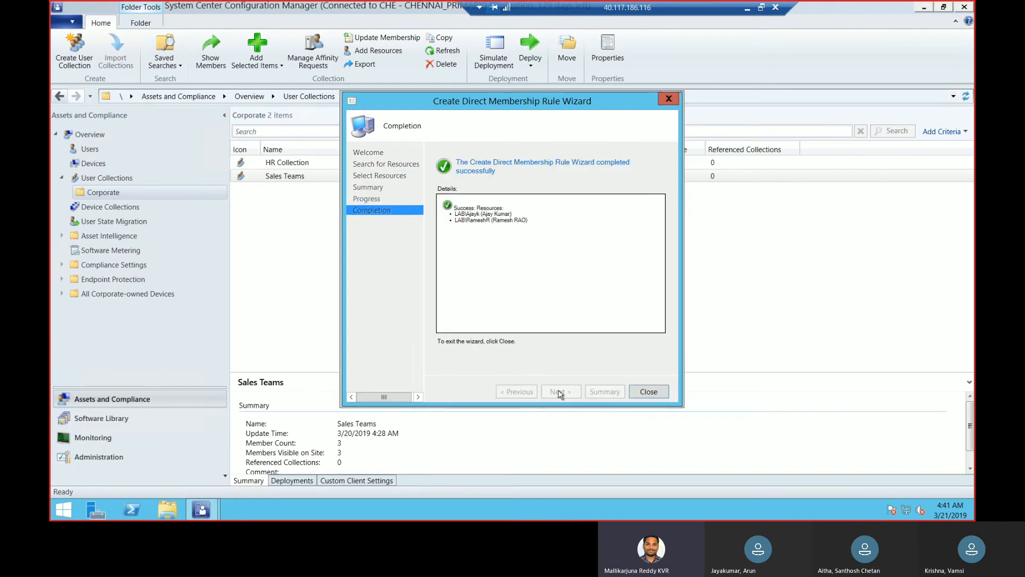
click(649, 392)
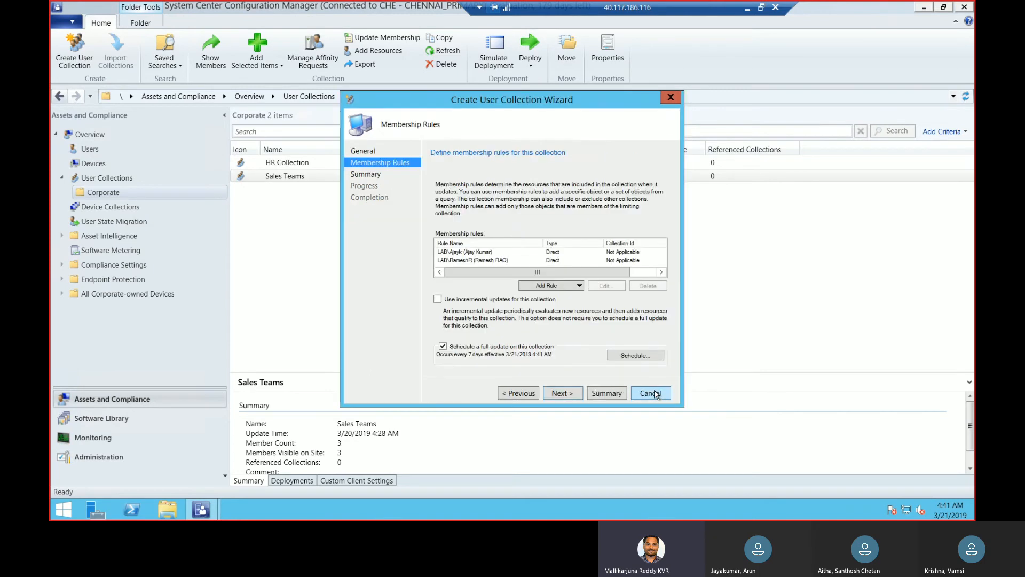
Finish creating the Building A collection with its direct rules and the default update schedule
click(562, 393)
click(574, 393)
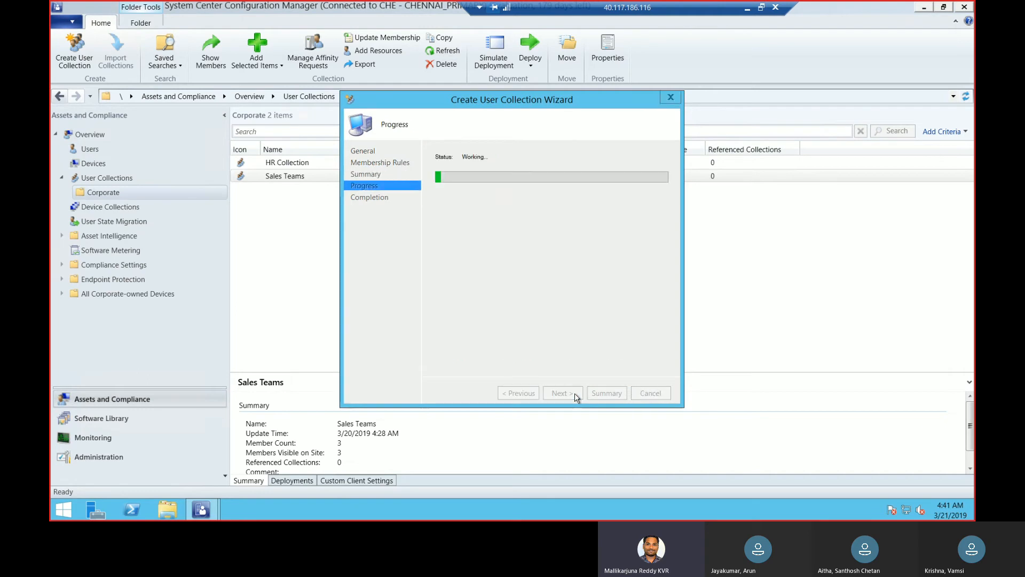
click(650, 393)
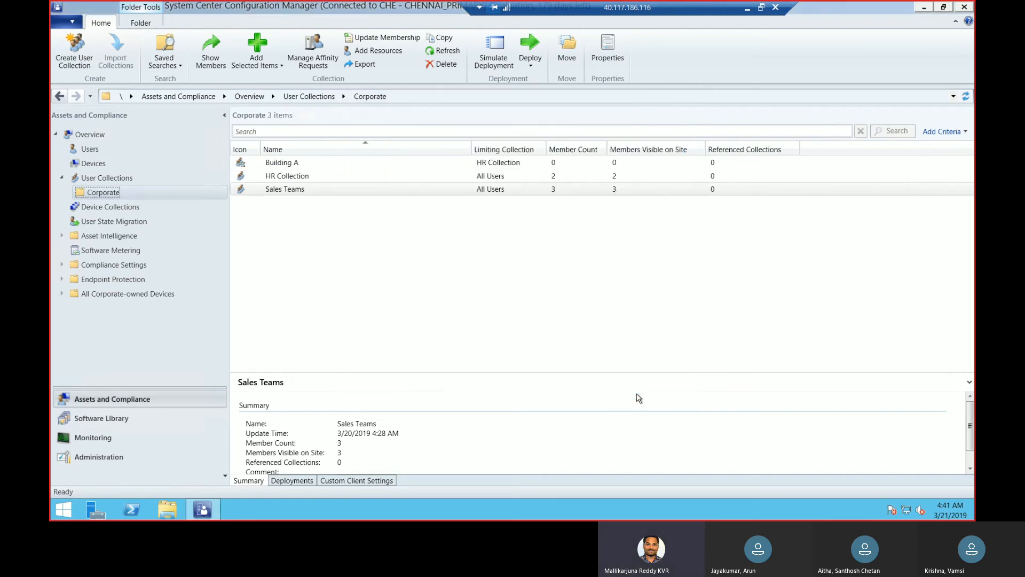
Start another user collection in the Corporate folder, named Building B and limited to Sales Teams
right_click(153, 191)
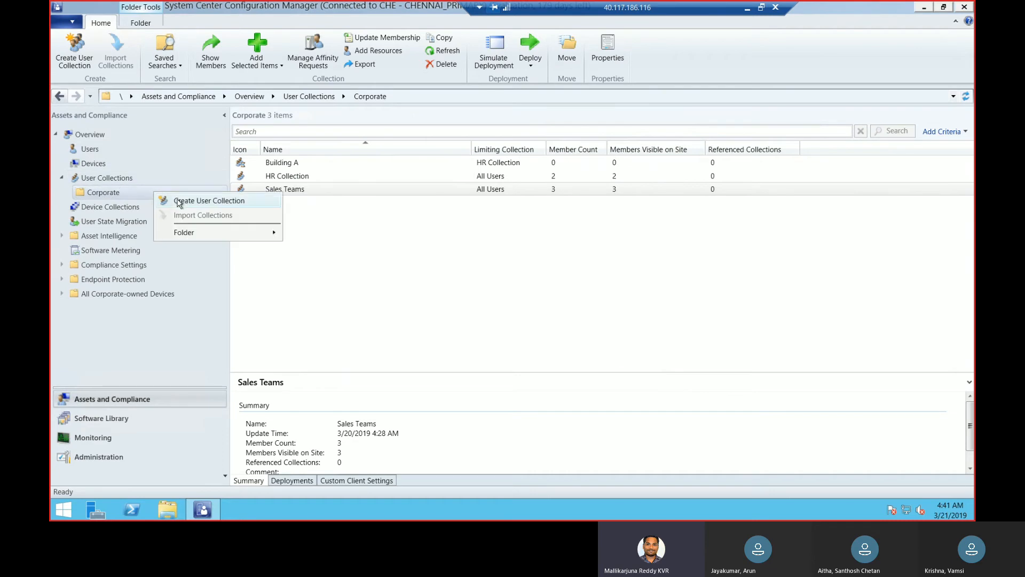
click(208, 200)
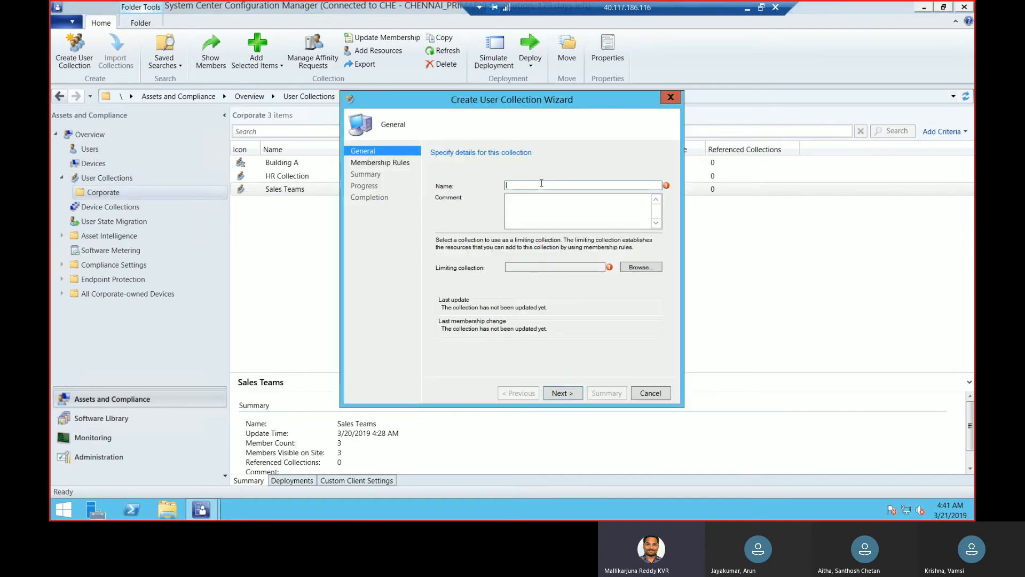
text(Building B)
click(641, 267)
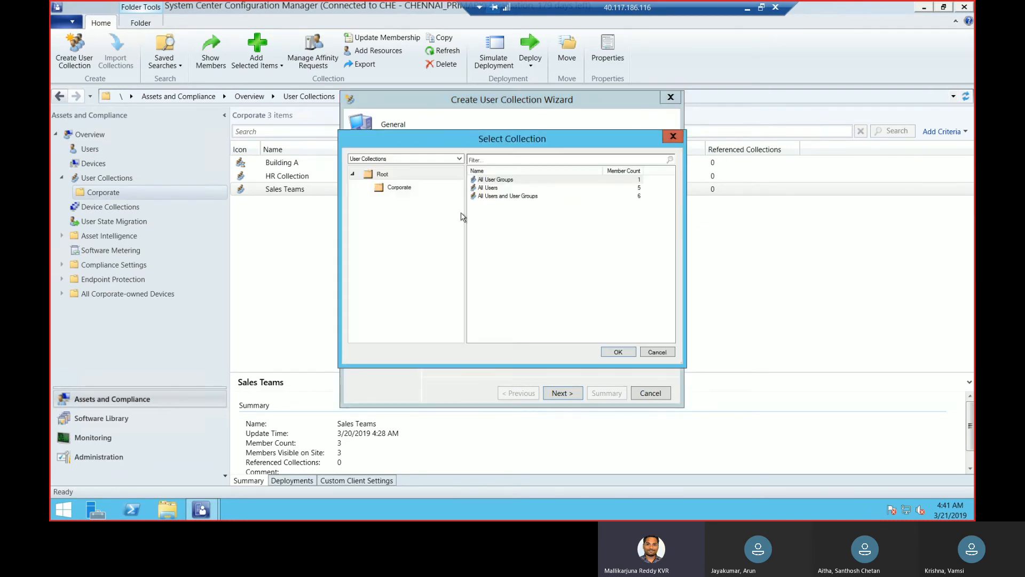
click(400, 191)
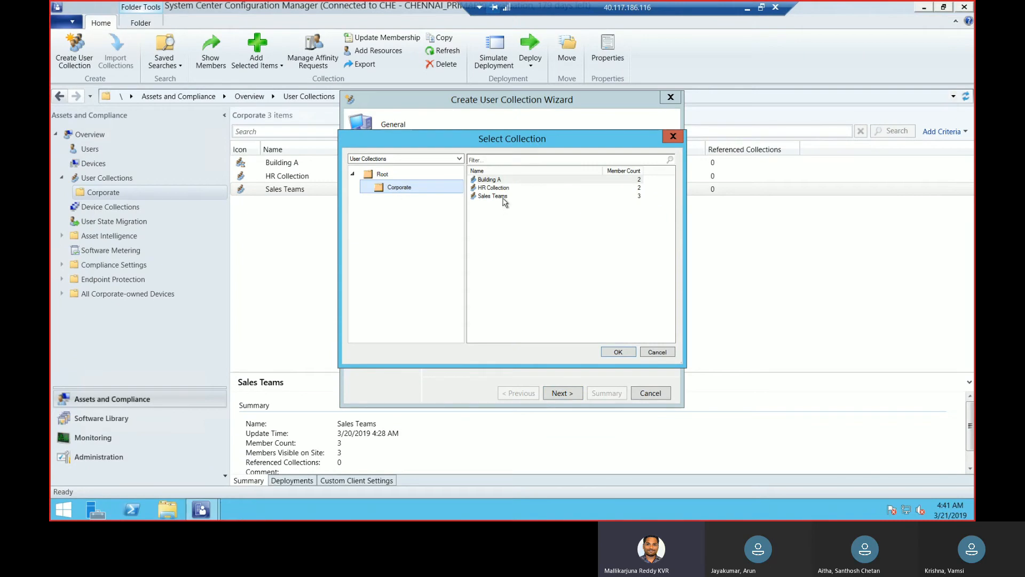
click(503, 197)
click(627, 355)
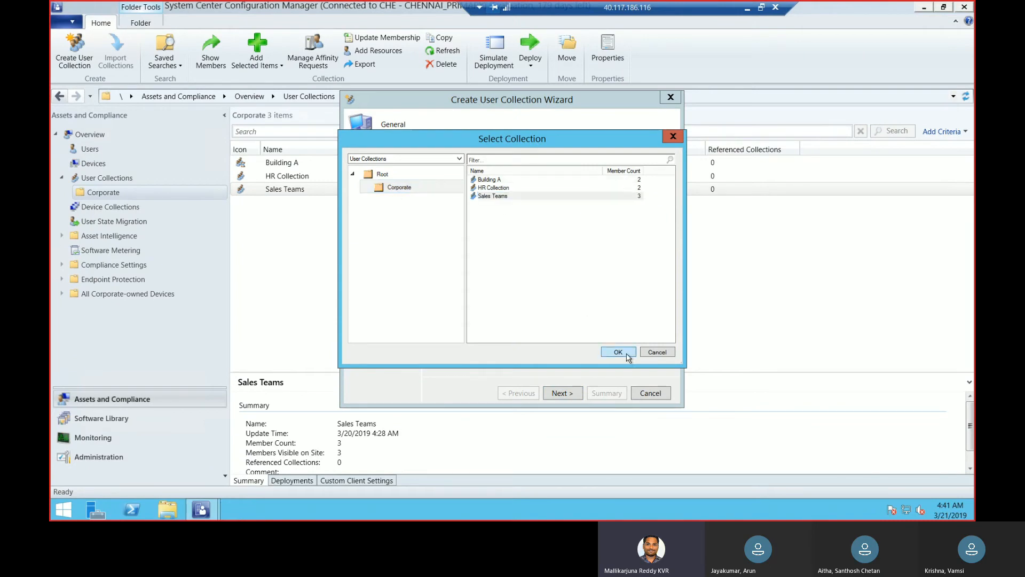
click(563, 394)
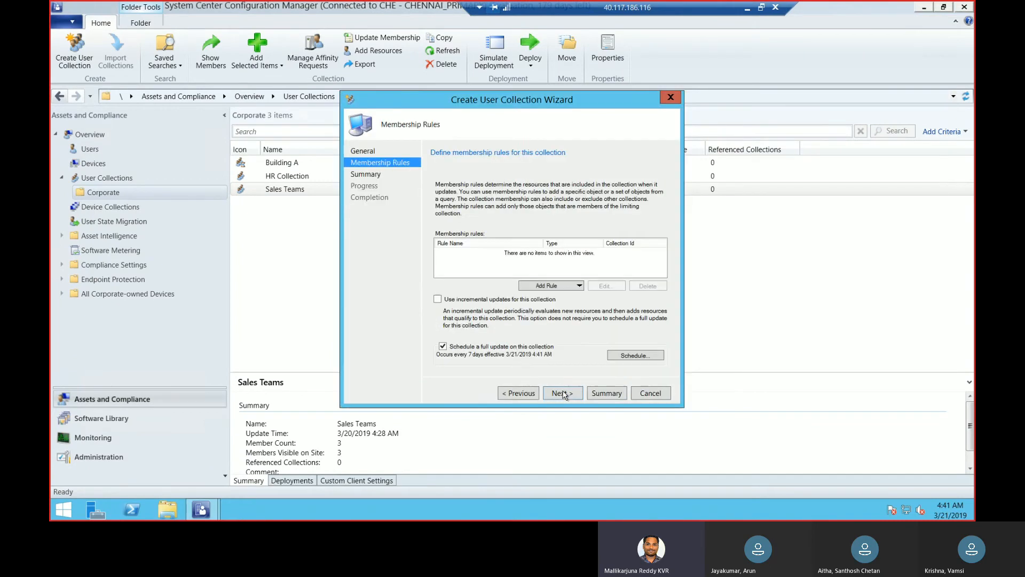
Start a direct membership rule for Building B that finds user resources by name with the value %
click(559, 287)
click(555, 300)
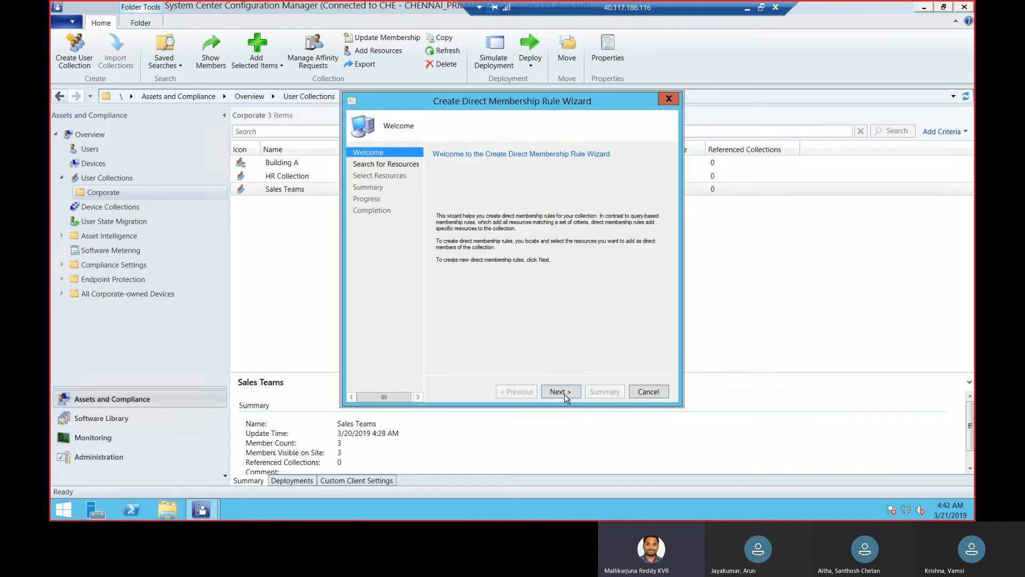
click(564, 393)
click(565, 317)
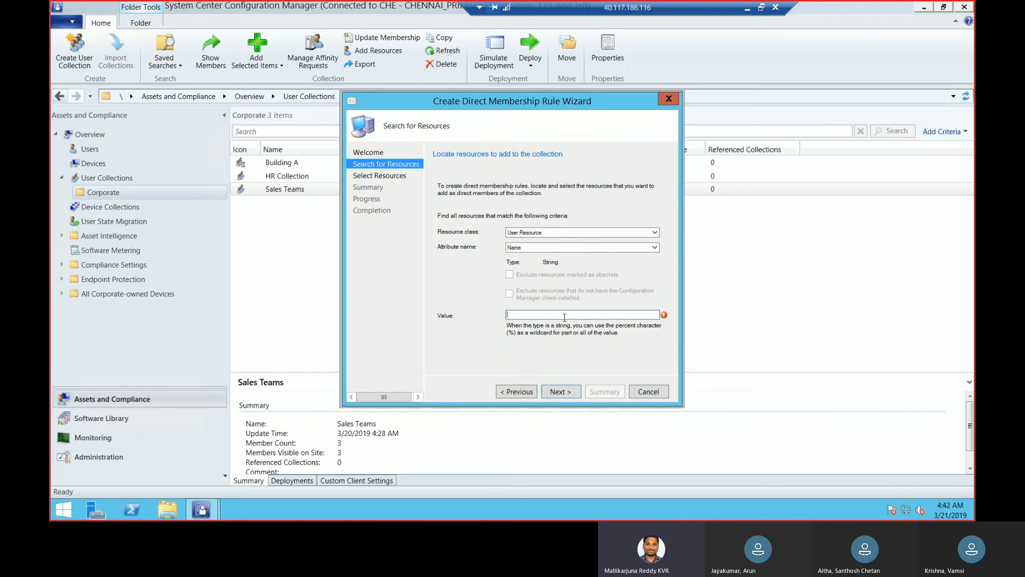
text(%)
click(563, 392)
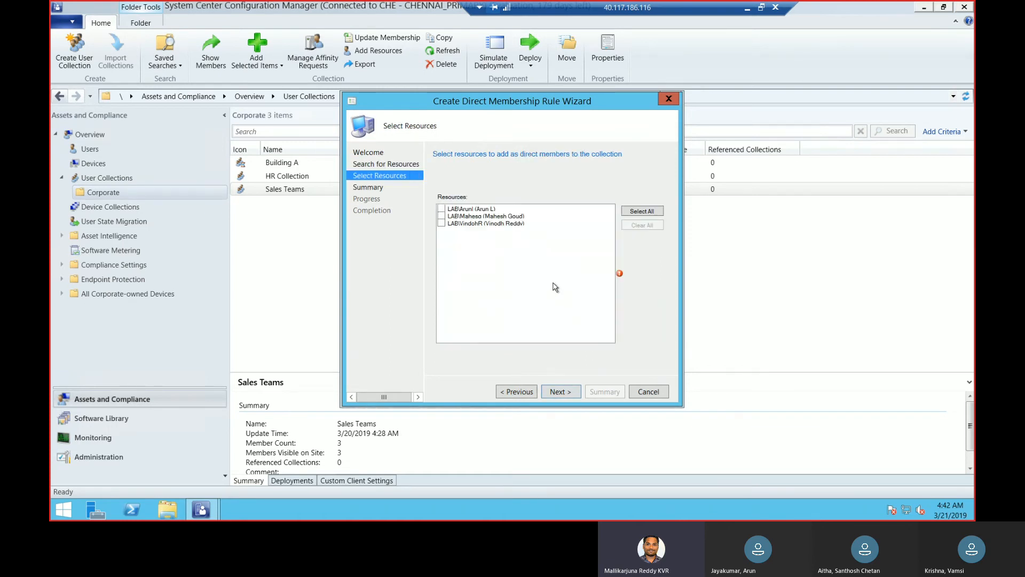
Select all three listed Sales Teams users as direct members of Building B and complete the direct membership rule
click(442, 208)
click(441, 216)
click(441, 224)
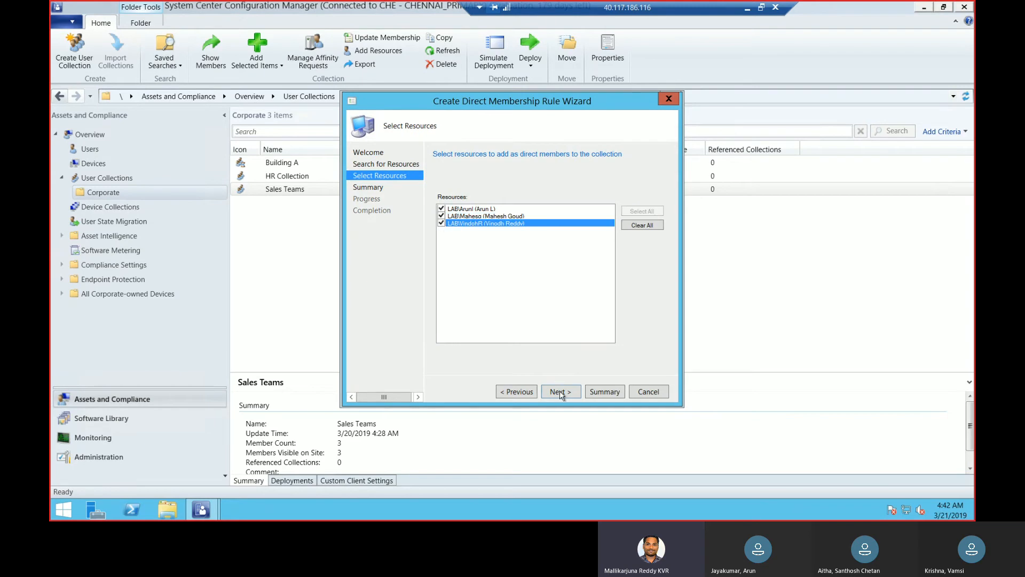
click(560, 393)
click(560, 392)
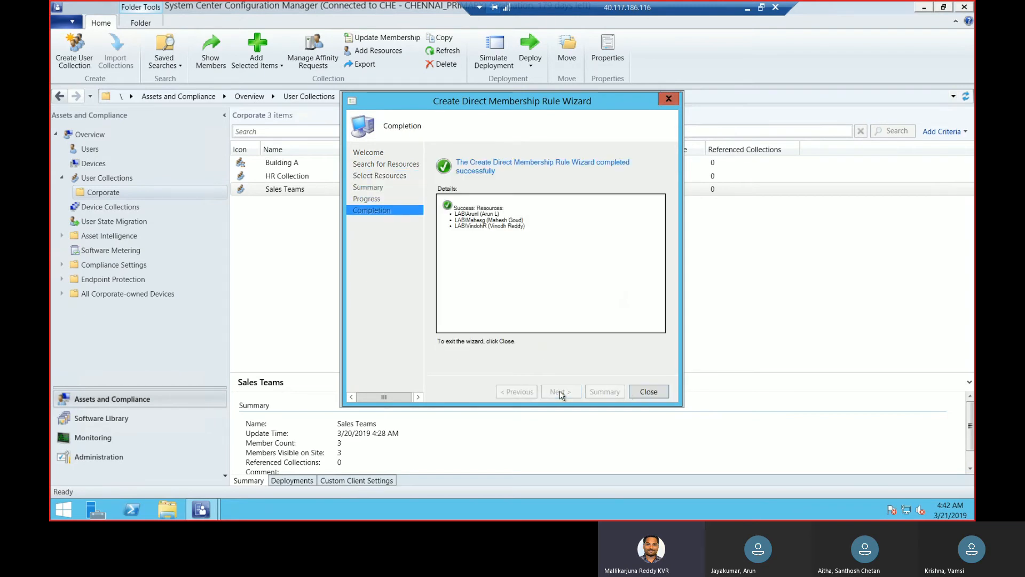
click(649, 391)
Finish creating the Building B collection with its direct rules and the default update schedule
click(562, 393)
click(569, 395)
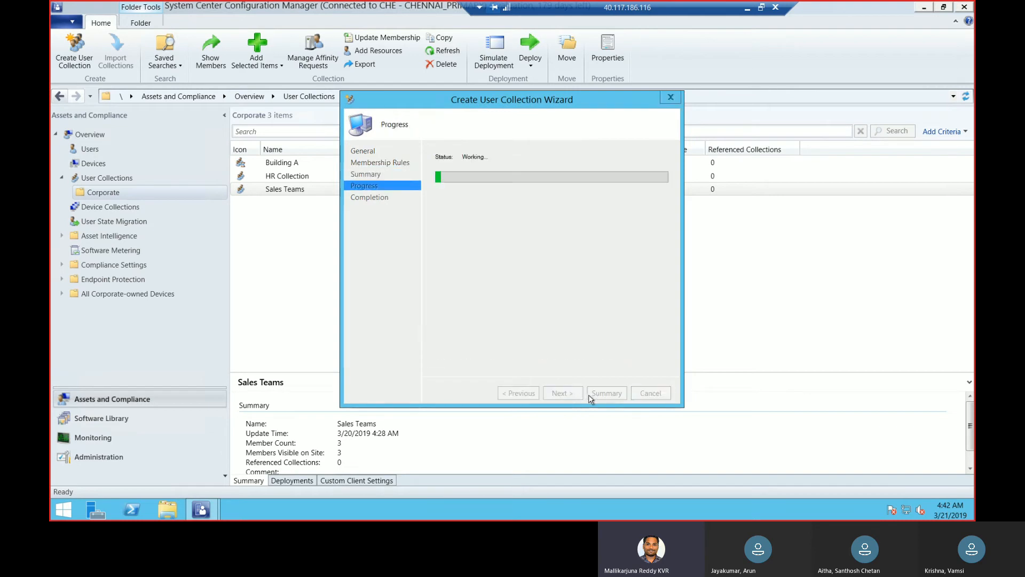
click(651, 394)
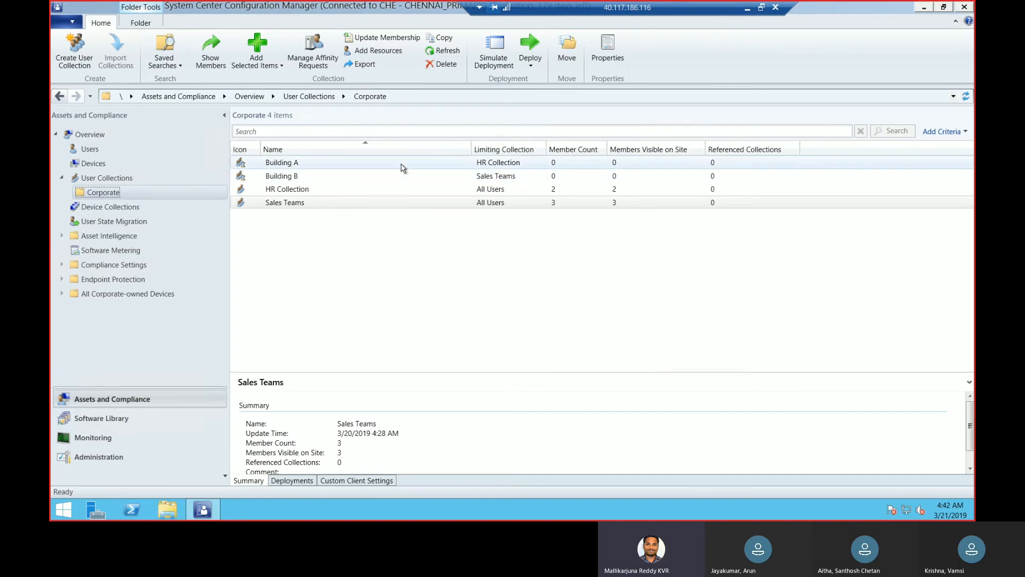
Reload the Corporate folder's collection list and check the member counts of Building A and Building B
click(128, 178)
click(101, 192)
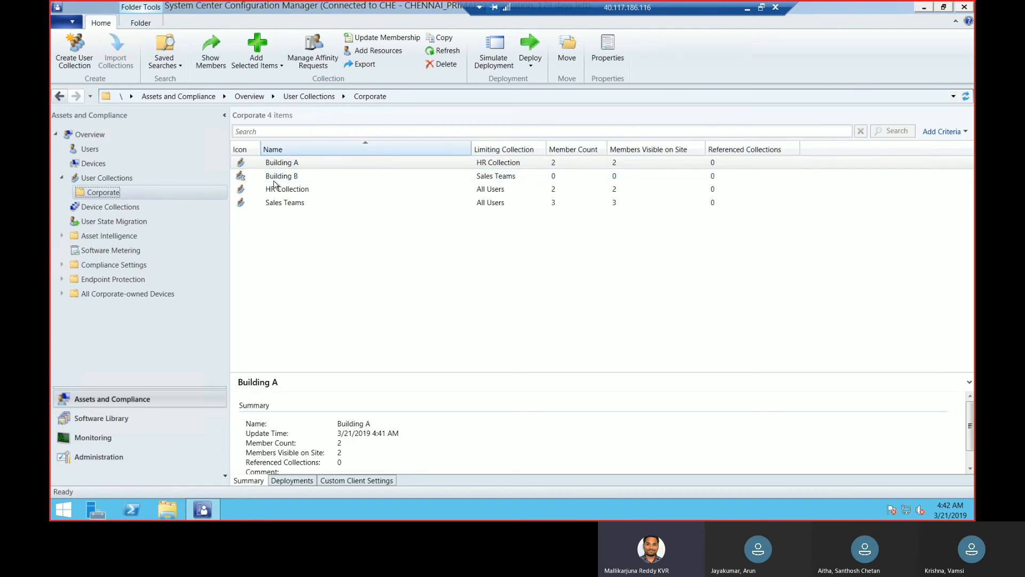
click(628, 166)
click(310, 179)
click(124, 177)
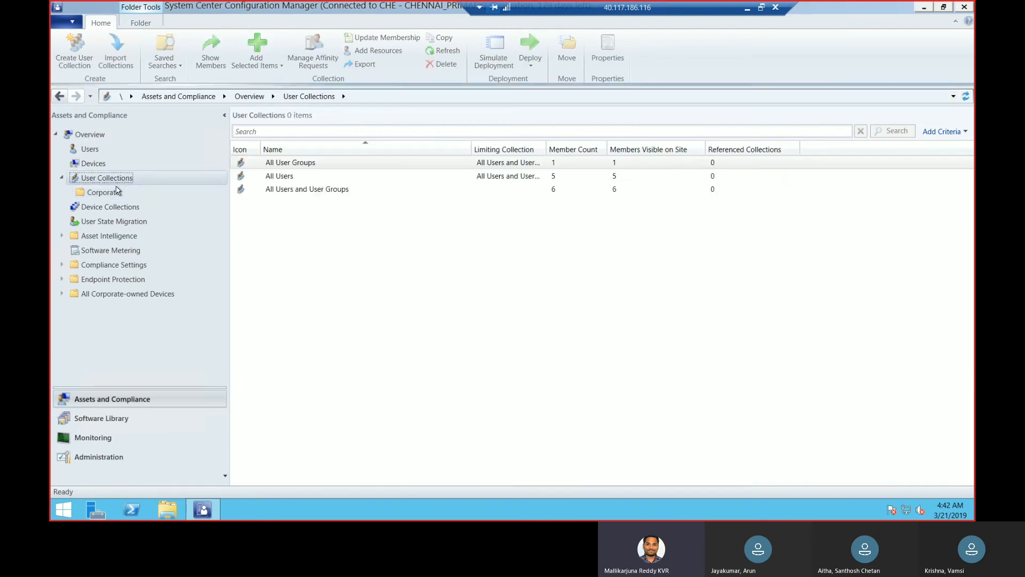
click(114, 194)
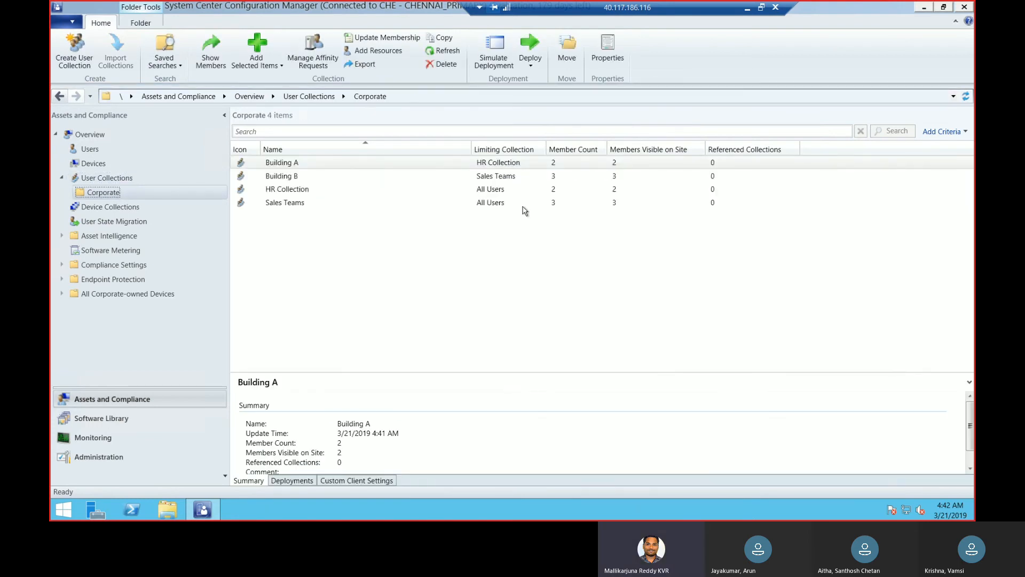
click(313, 179)
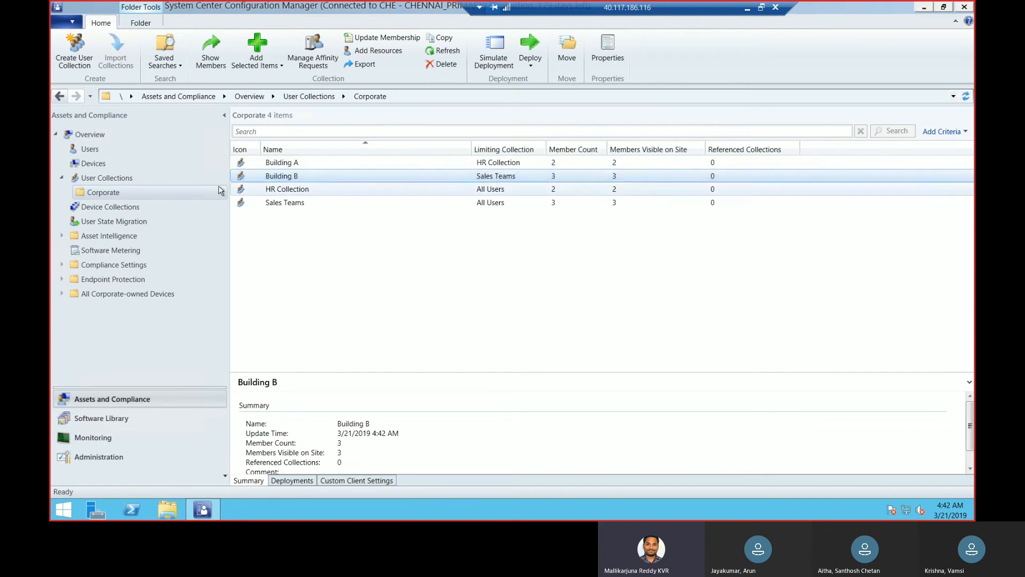
Start a new user collection in the Corporate folder, named Office Buidling and limited to All Users
right_click(120, 193)
click(145, 204)
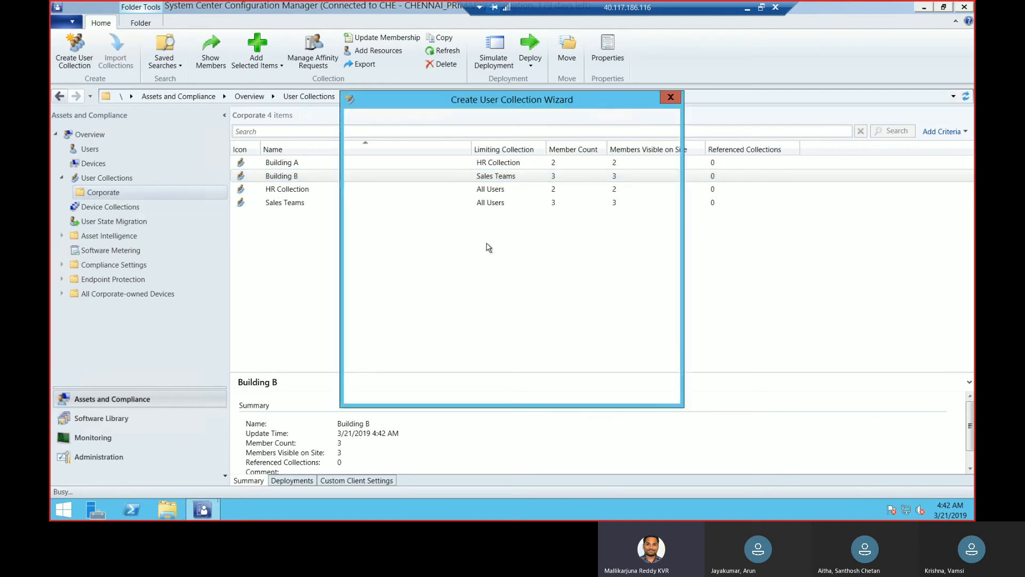
text(Offuicw)
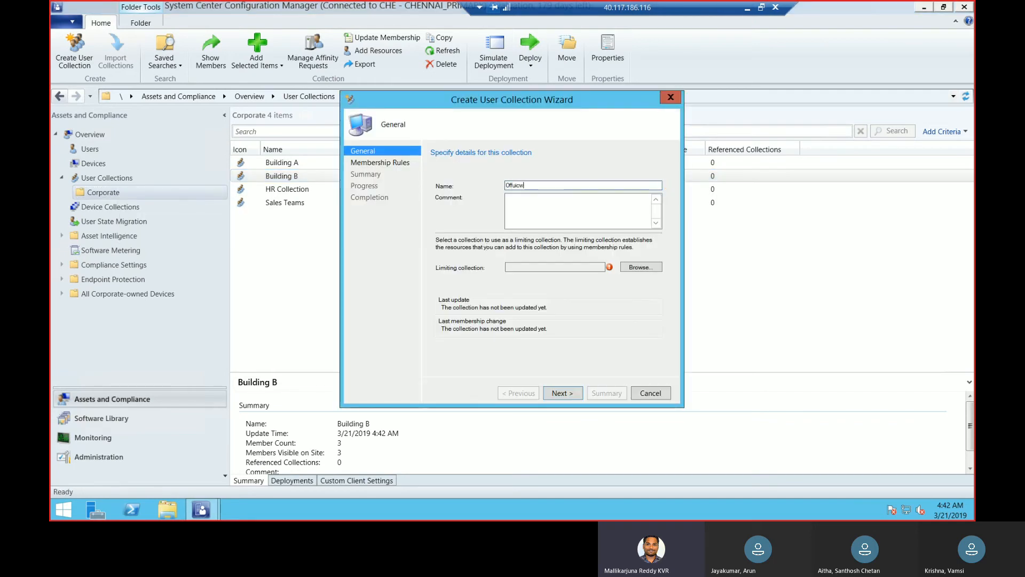
key(BackSpace)
text(ice Co)
key(BackSpace)
key(BackSpace)
text(Buiding)
click(633, 267)
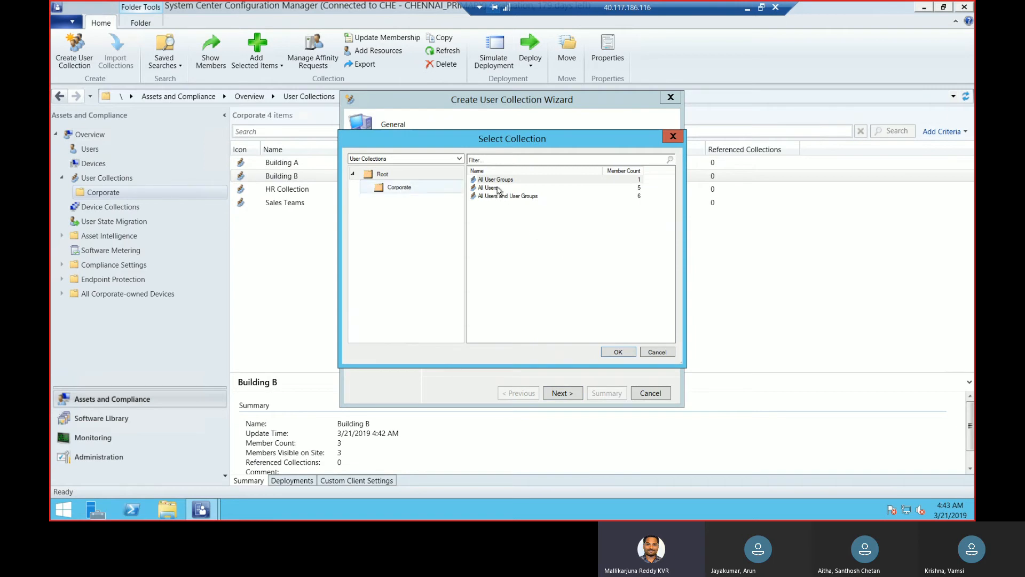
click(555, 188)
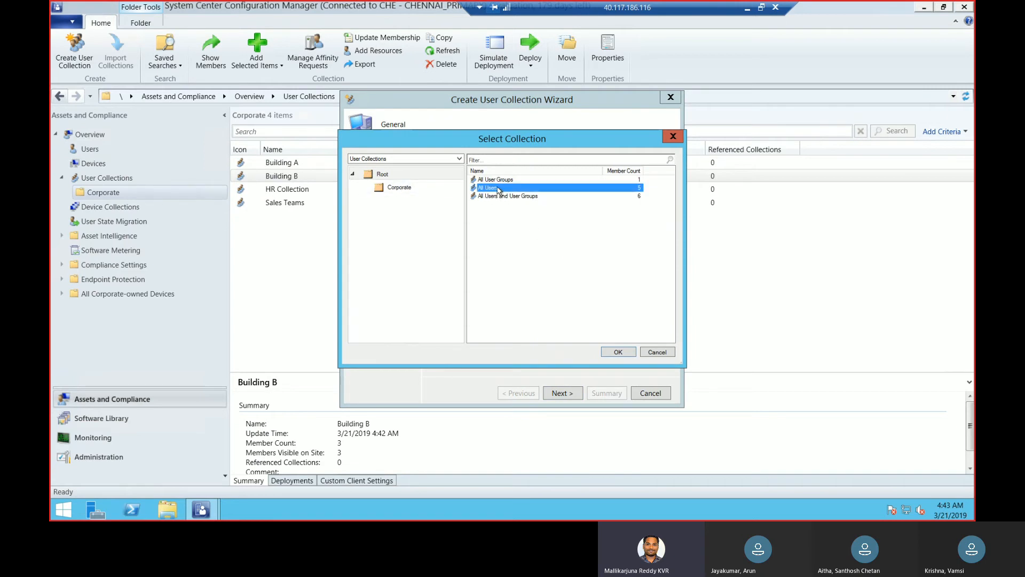
click(618, 352)
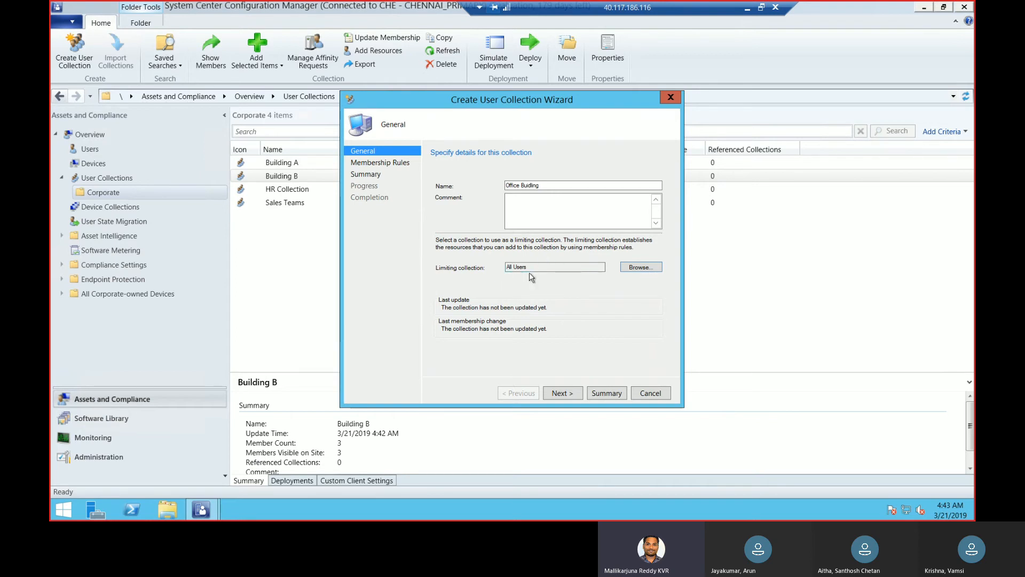
Add include membership rules for the Building A and Building B collections from the Corporate folder
click(570, 396)
click(570, 290)
click(562, 321)
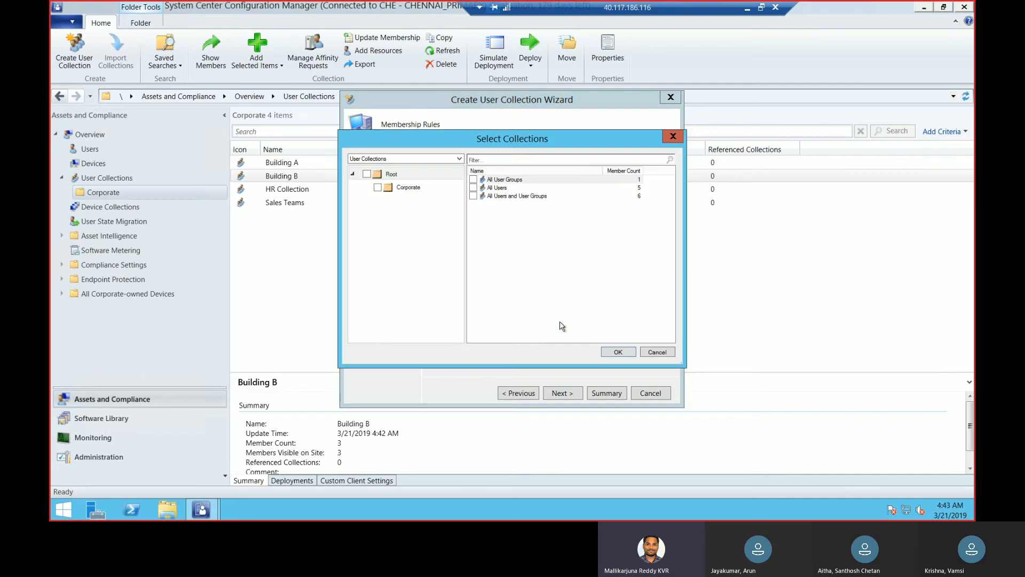
click(410, 188)
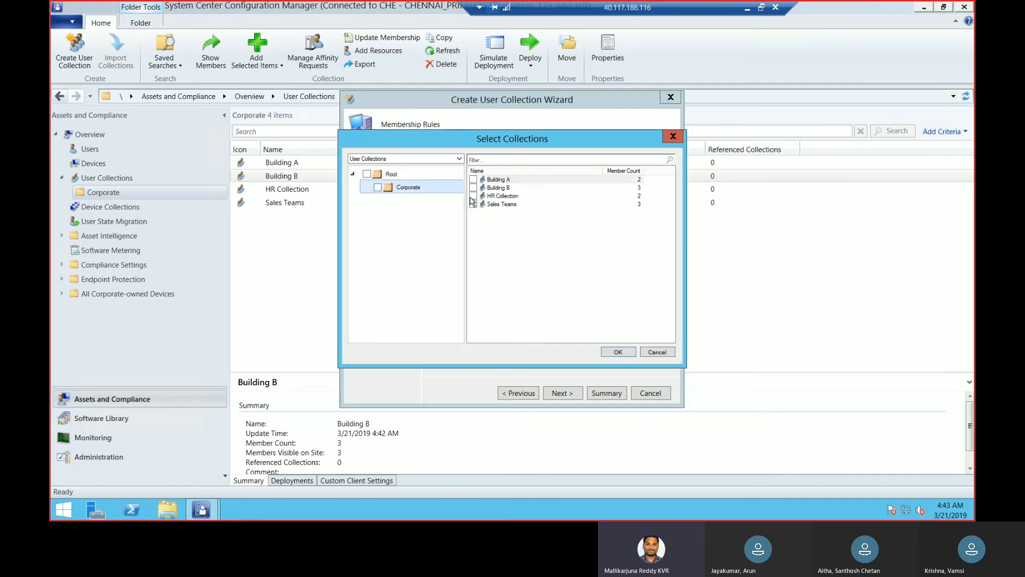
click(475, 180)
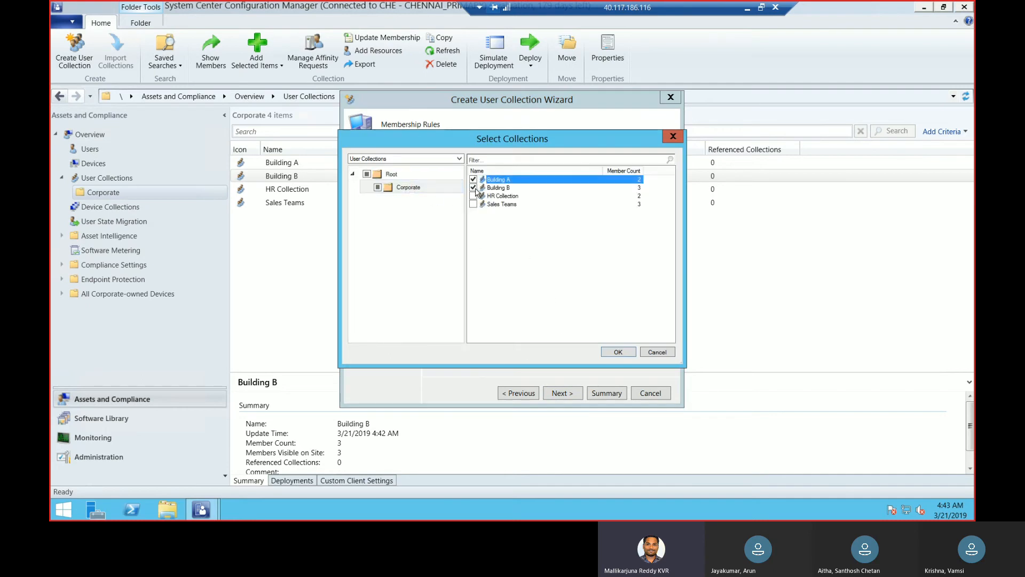
click(619, 352)
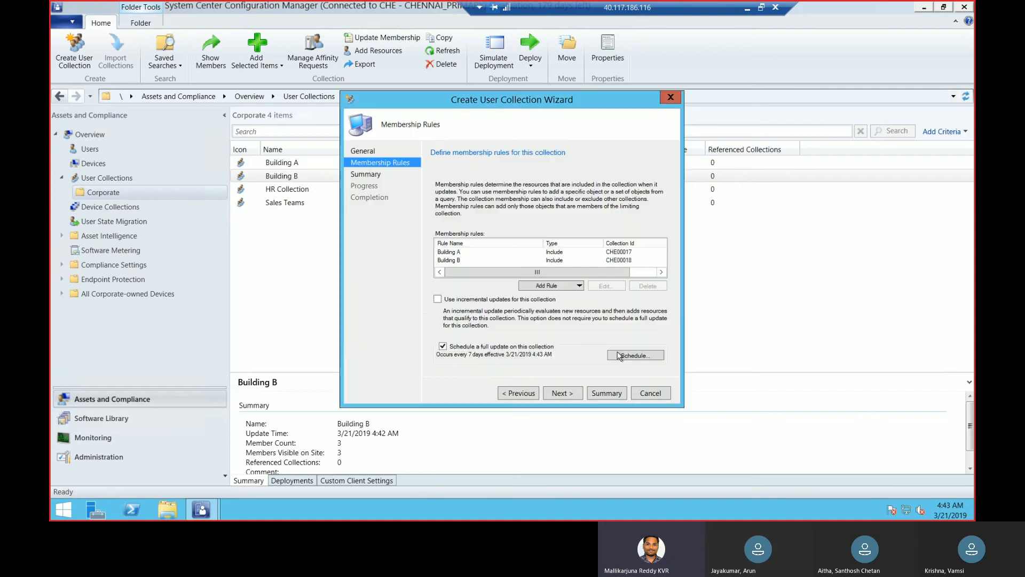
Finish creating the Office Buidling collection with its two include rules and the default update schedule
click(563, 393)
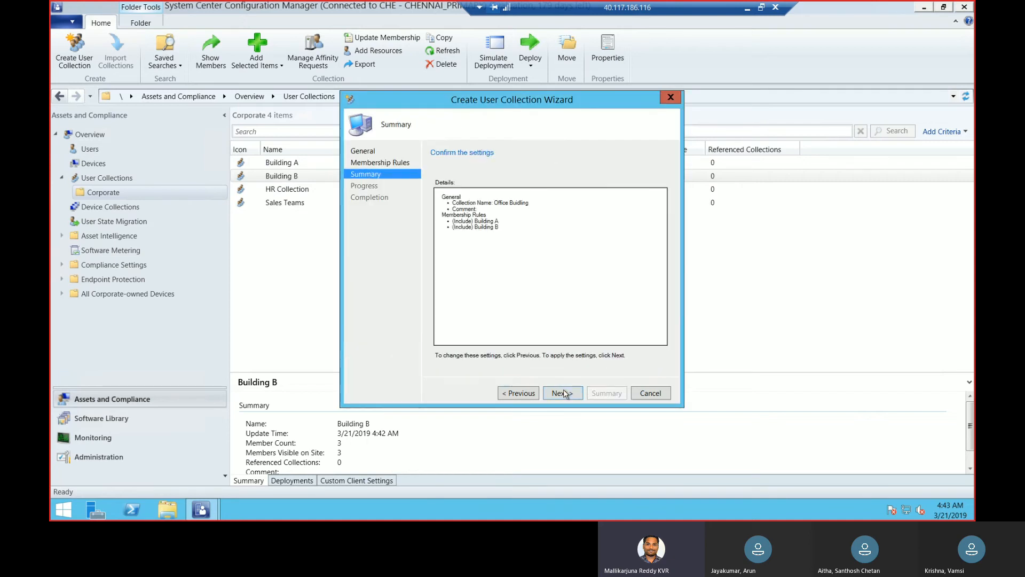
click(564, 393)
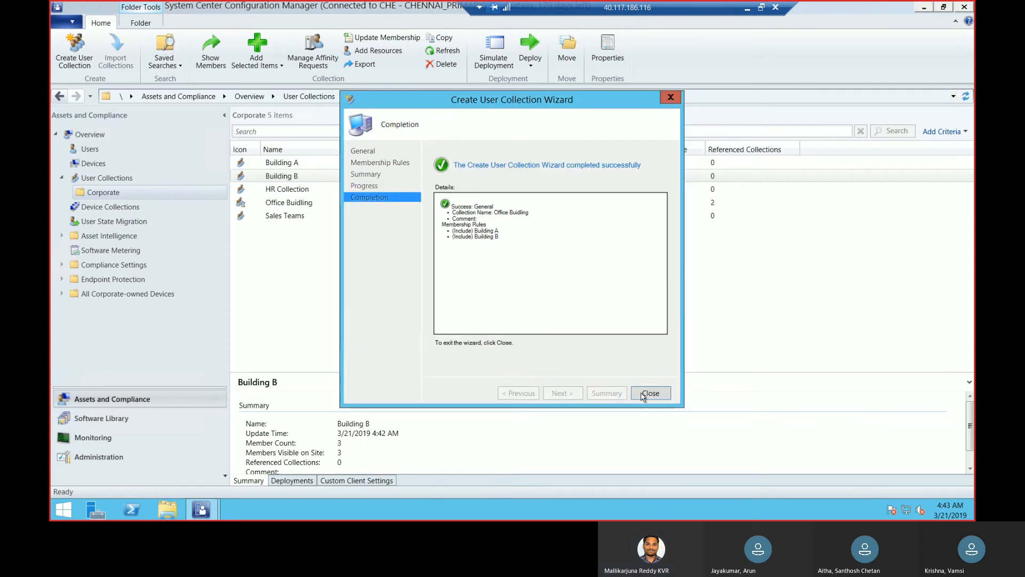
click(650, 394)
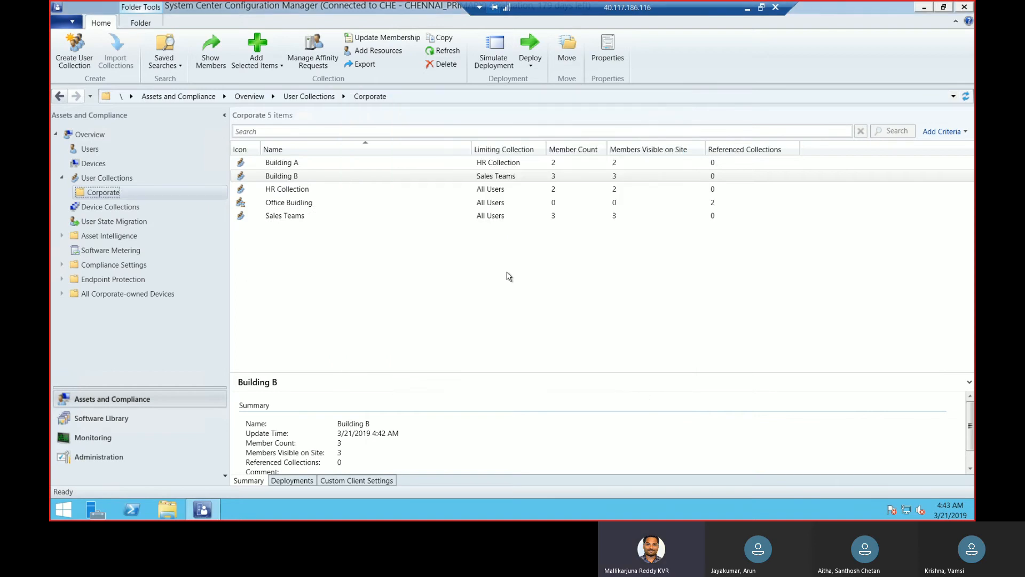
Reload the Corporate folder's collection list and check the Office Buidling collection's member count
click(299, 203)
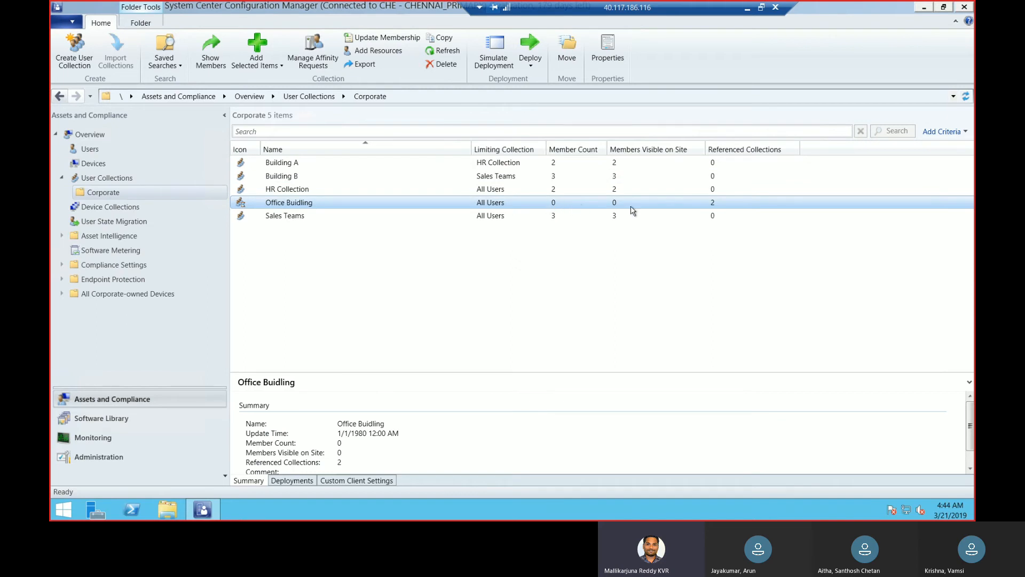
click(101, 178)
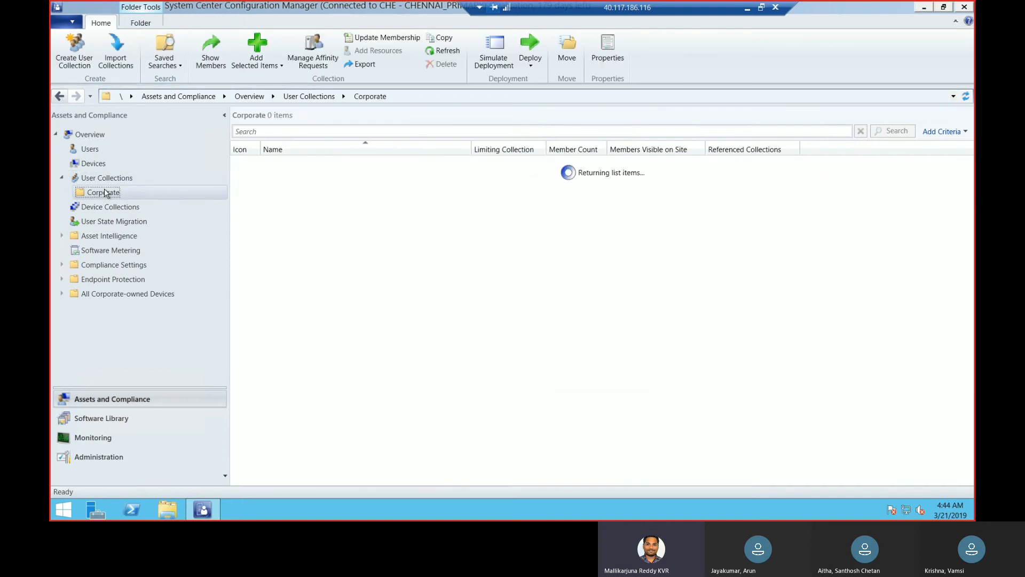
click(513, 205)
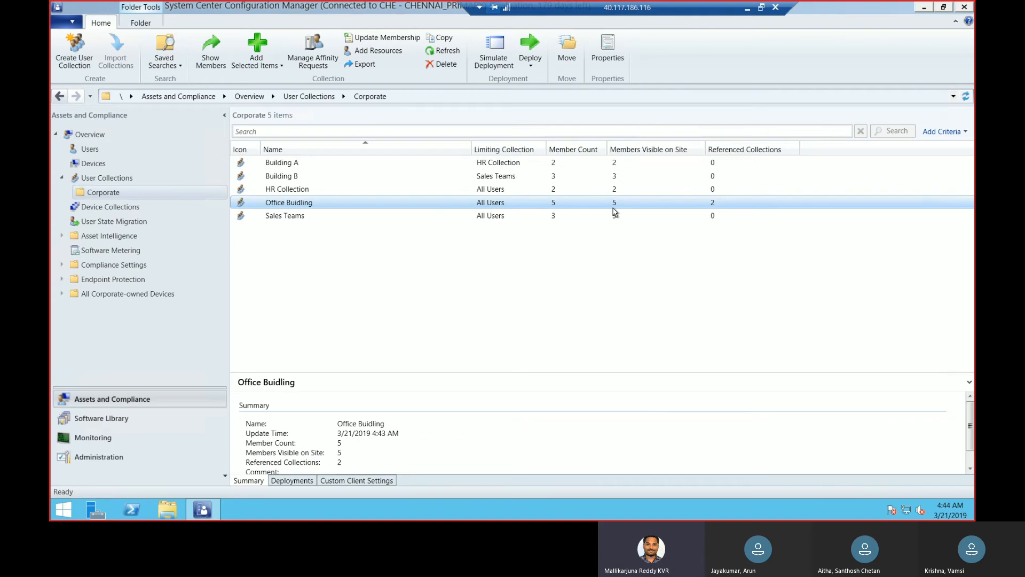
Review the membership rules in Building A's properties and close them without changes
click(363, 163)
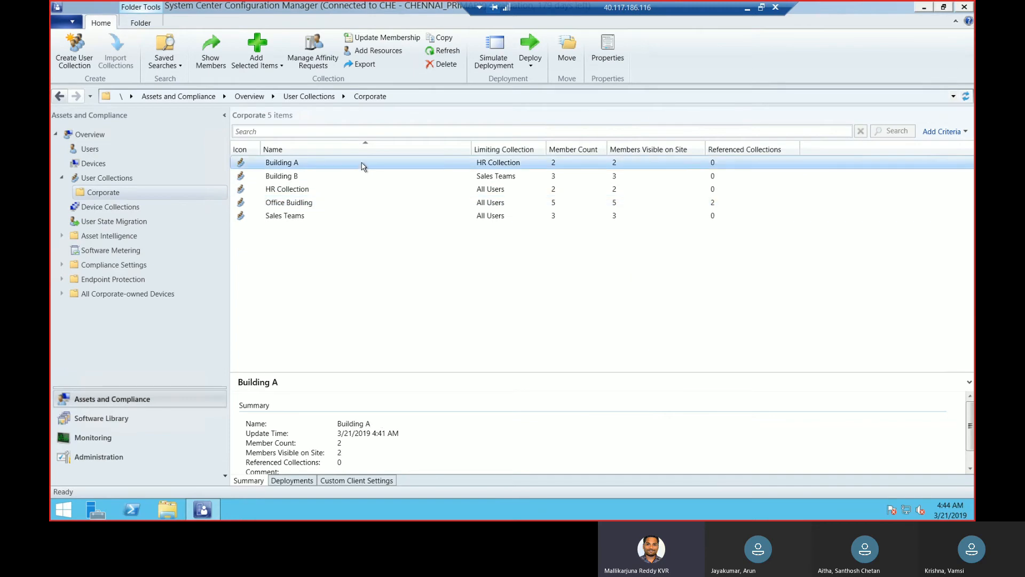
right_click(365, 167)
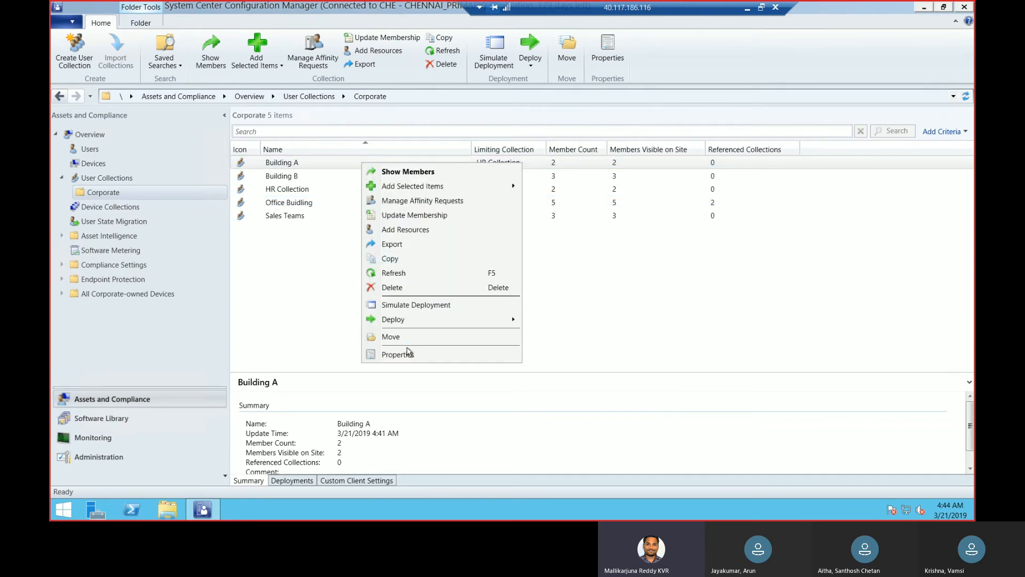
click(409, 352)
click(448, 145)
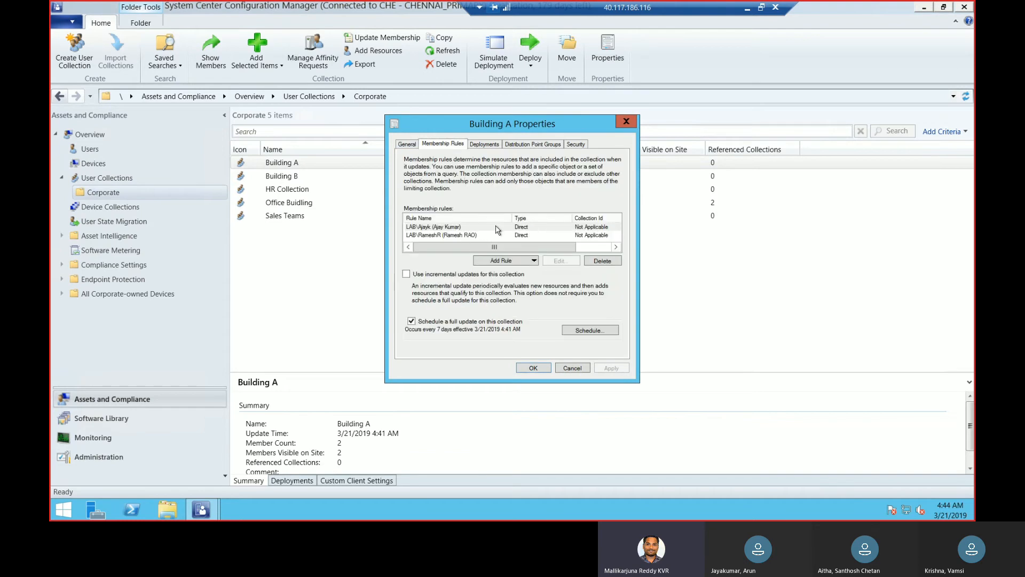
click(632, 124)
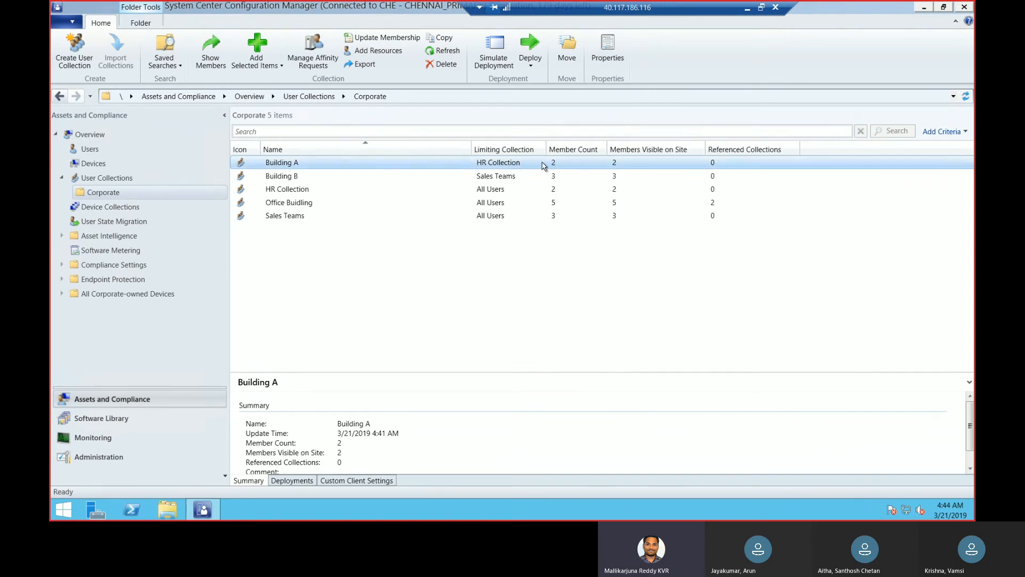
Compare the limiting collections and member counts of Building A and Office Buidling in the Corporate list
click(487, 203)
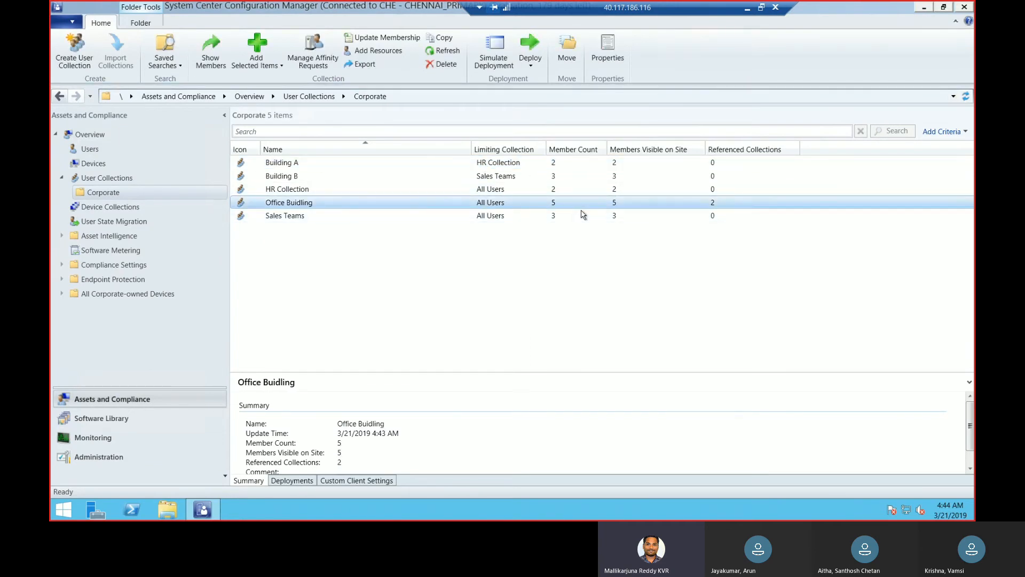
click(520, 163)
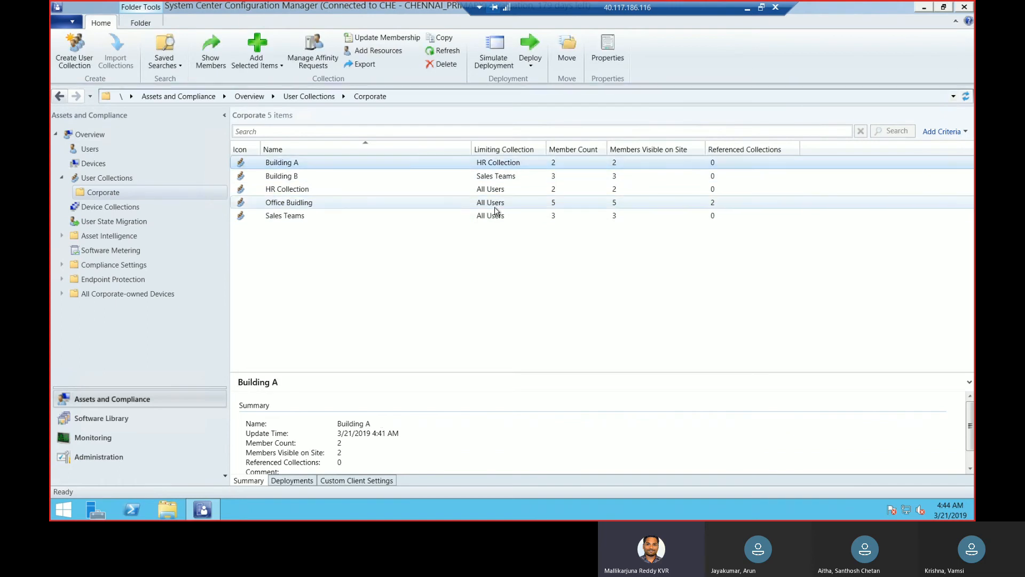
click(550, 206)
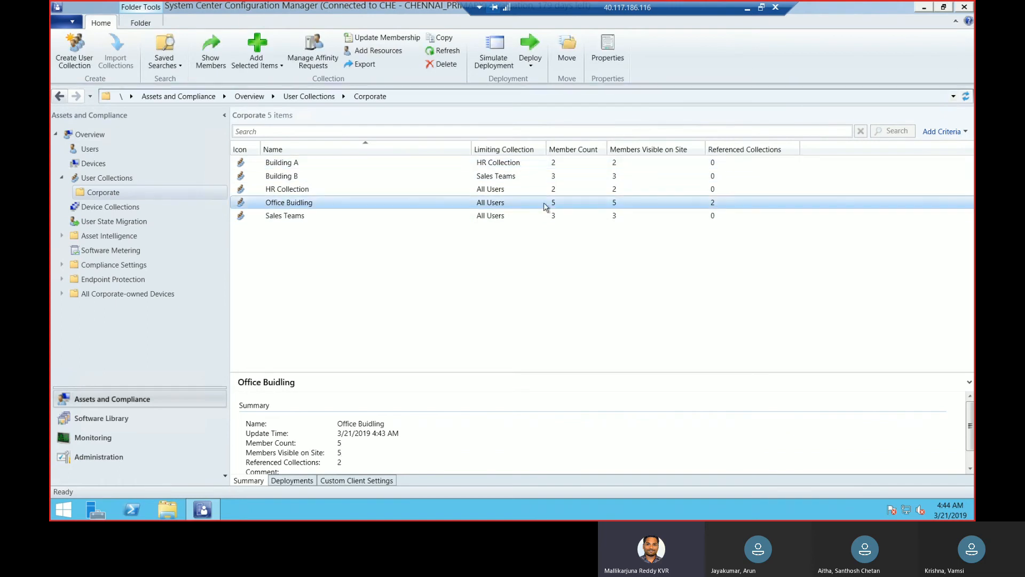
click(517, 165)
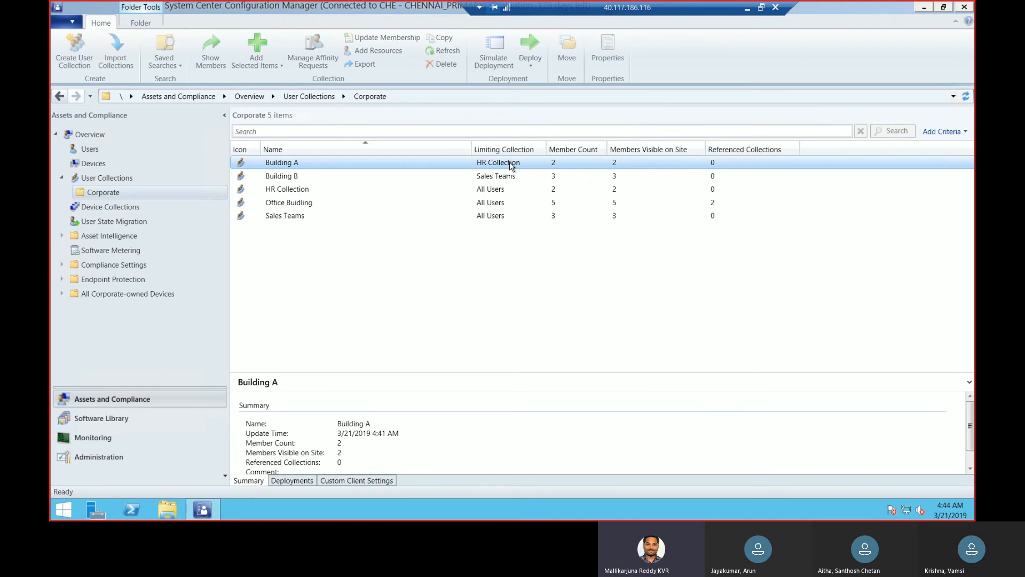
click(493, 207)
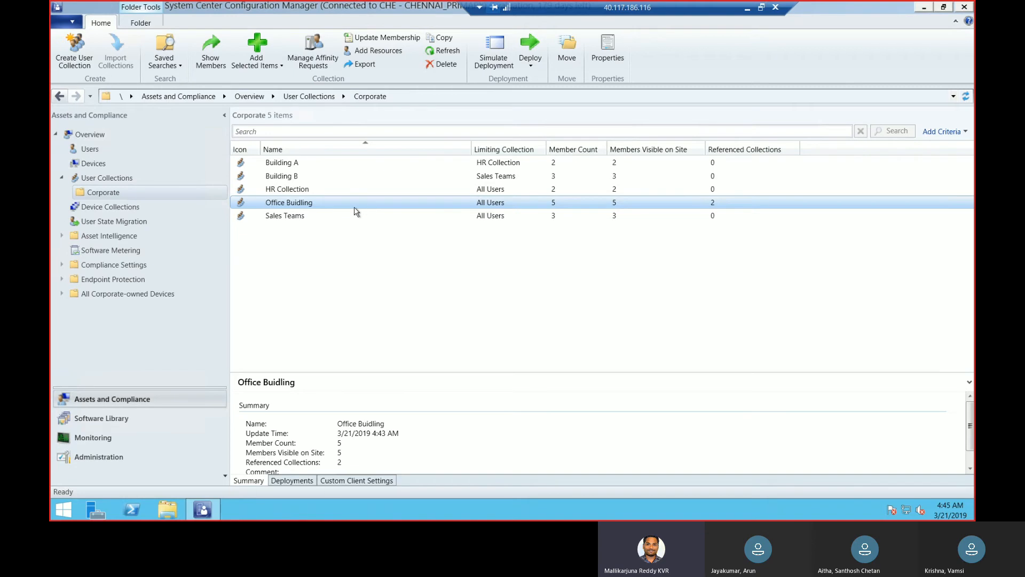
click(309, 168)
click(303, 204)
Start a user collection named VIP users in the Corporate folder, with Building A as its limiting collection
right_click(118, 182)
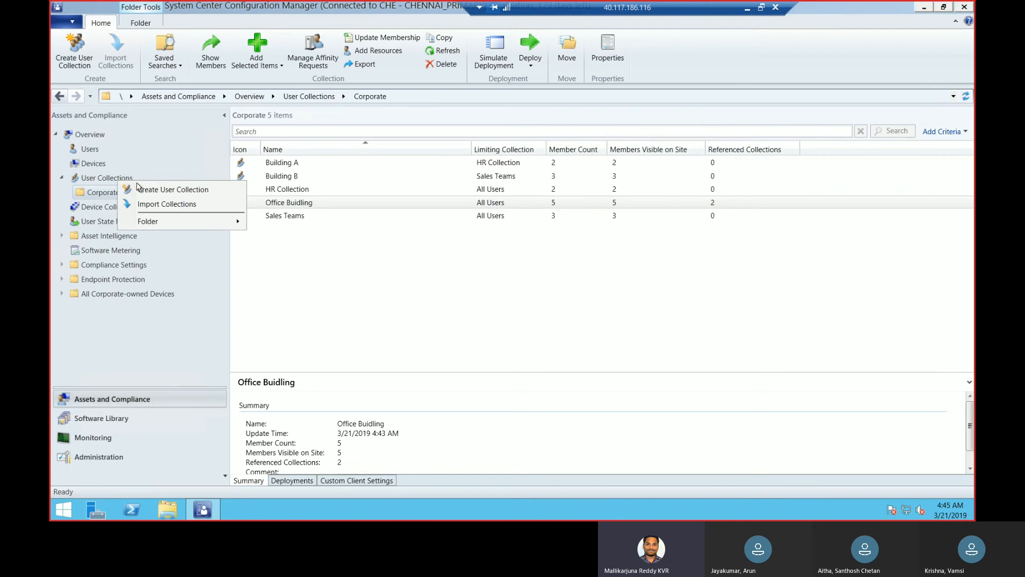
right_click(99, 191)
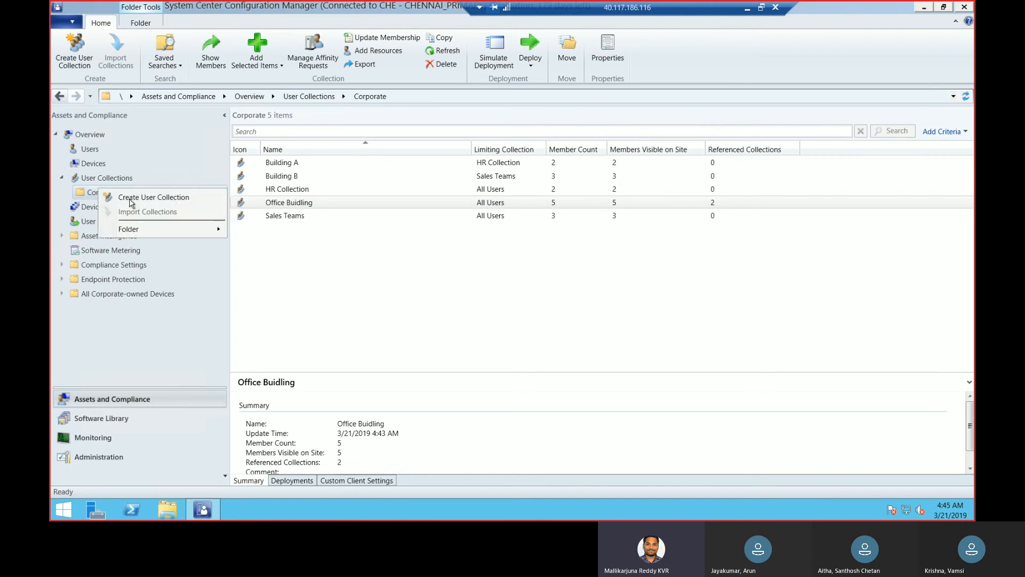
click(136, 200)
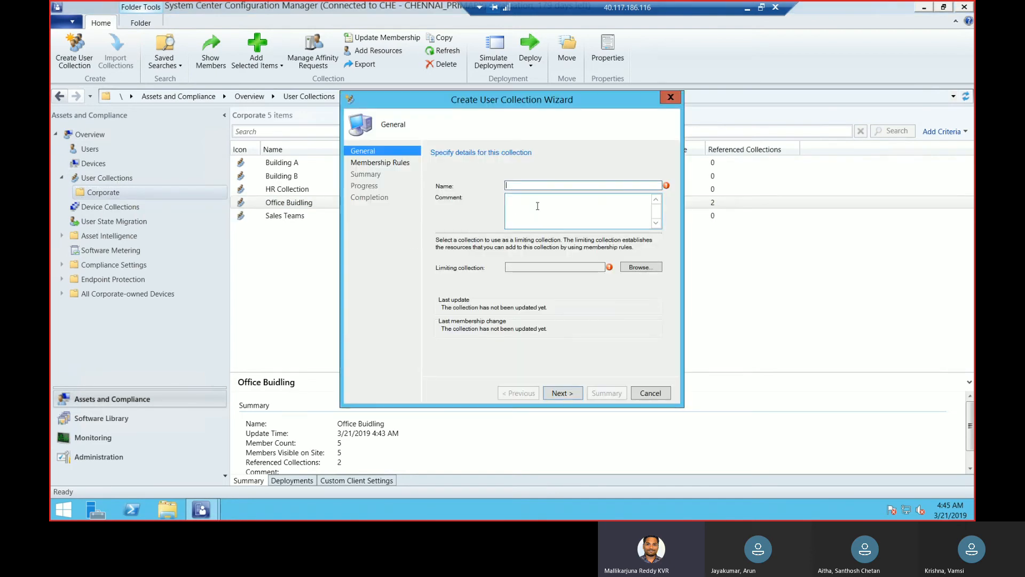
text(VIP users)
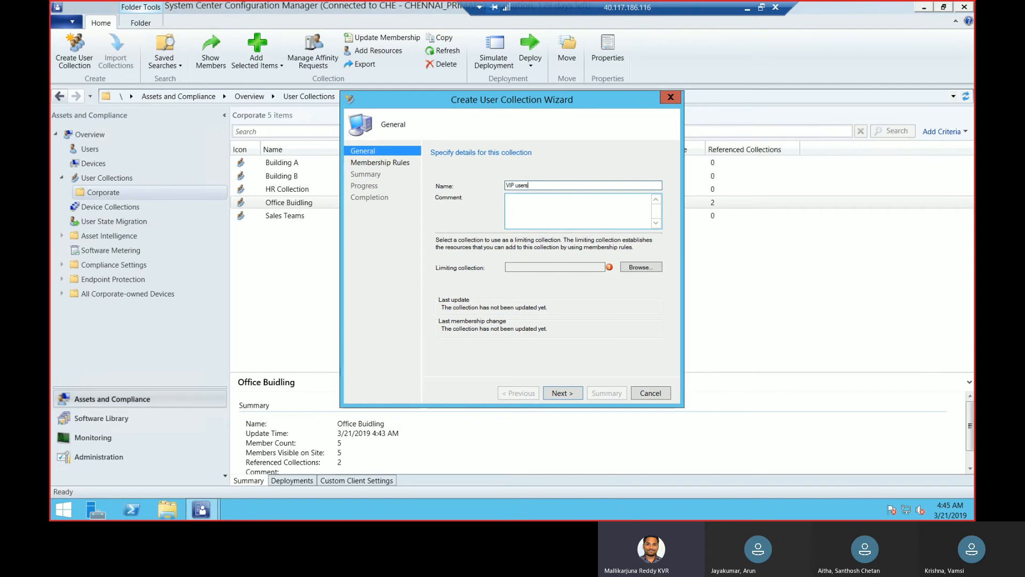
click(640, 267)
click(410, 188)
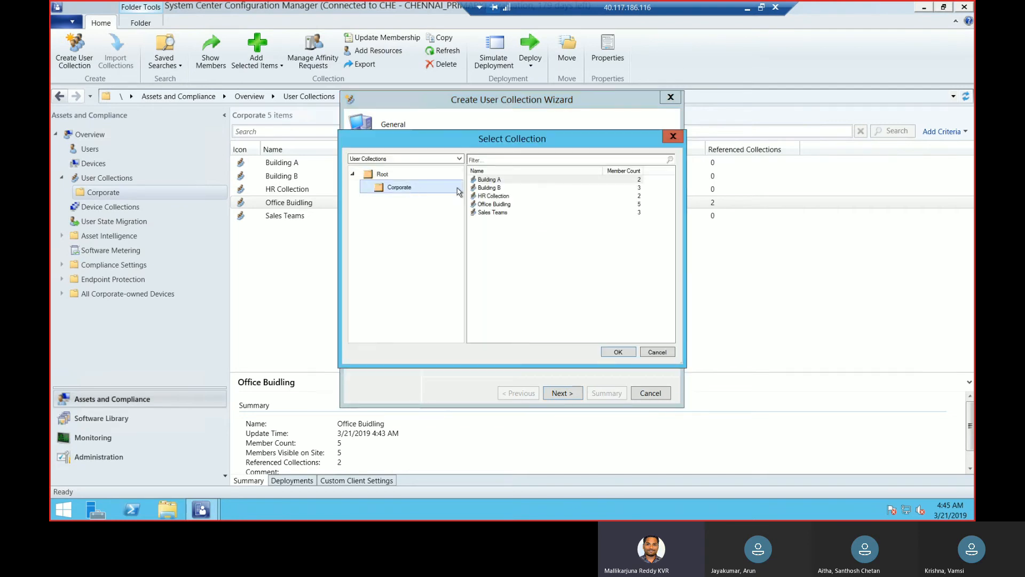
click(490, 180)
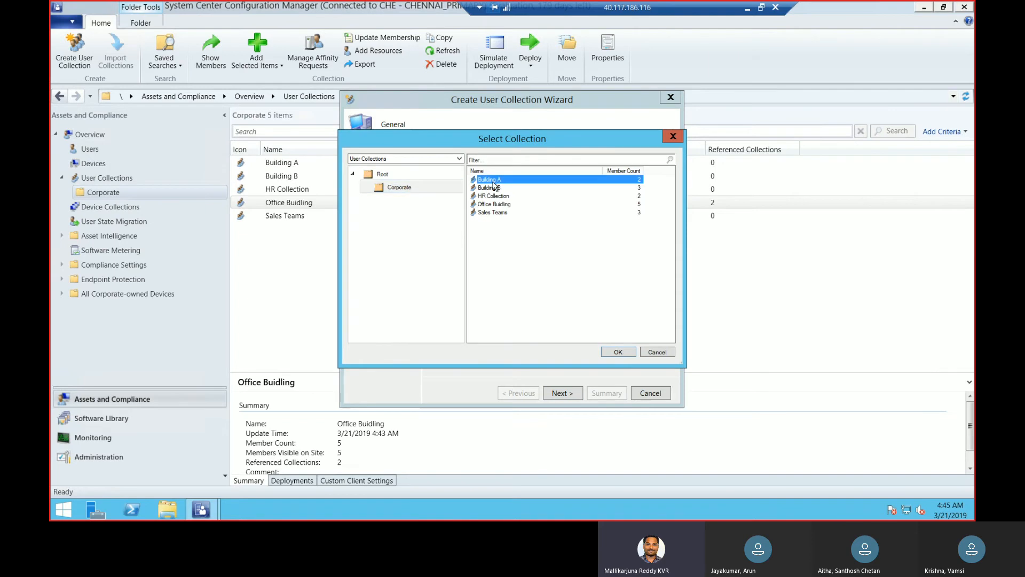
click(618, 352)
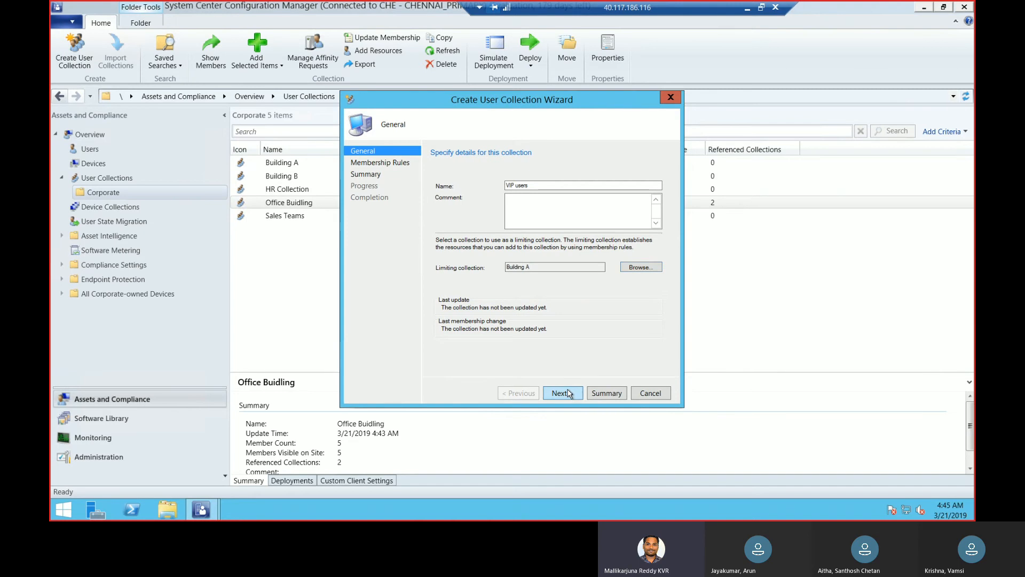
click(569, 394)
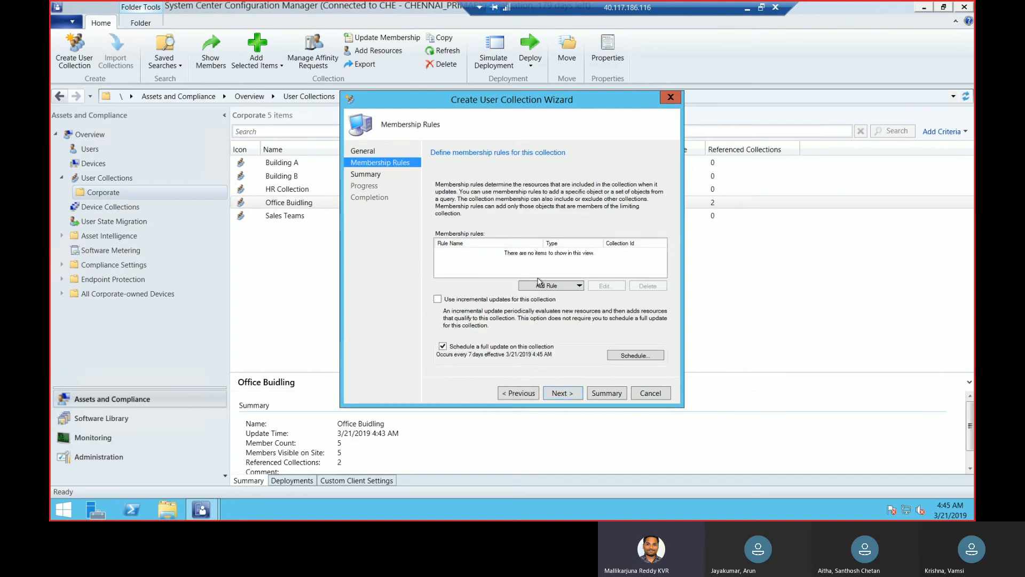
Add a direct membership rule for the second user found by searching User Resource names with the value %
click(560, 287)
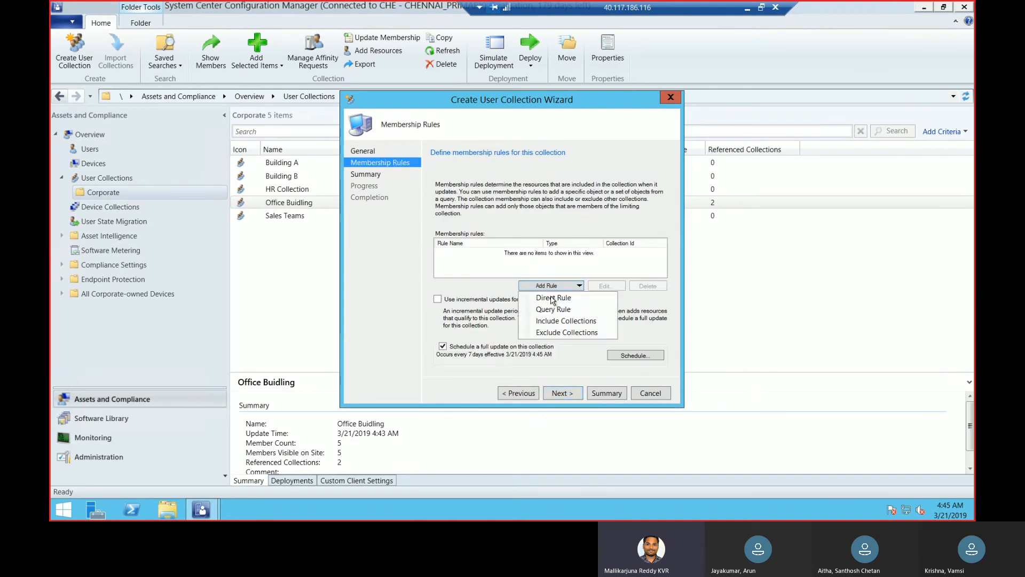
click(593, 296)
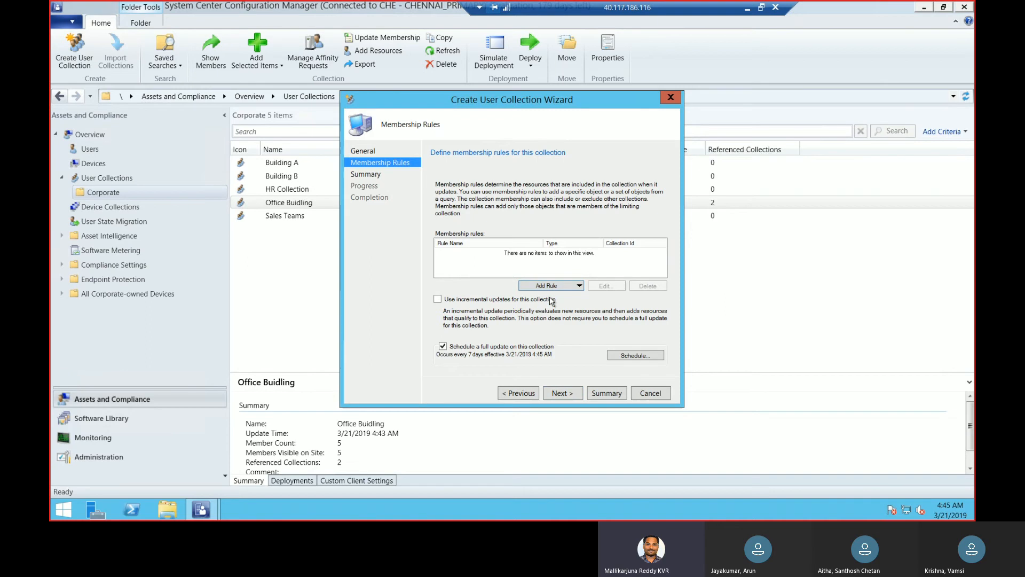
click(564, 392)
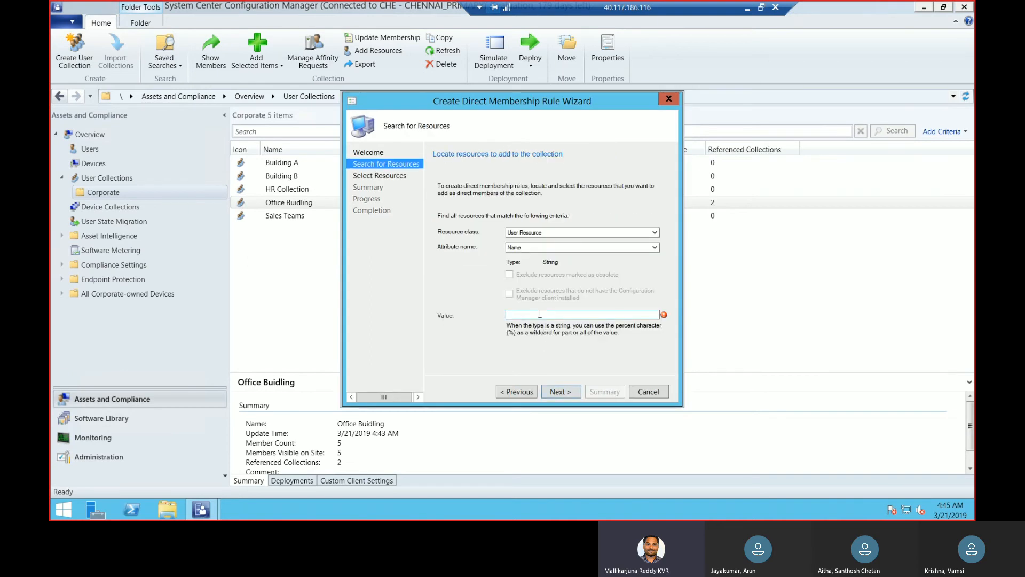
text(%)
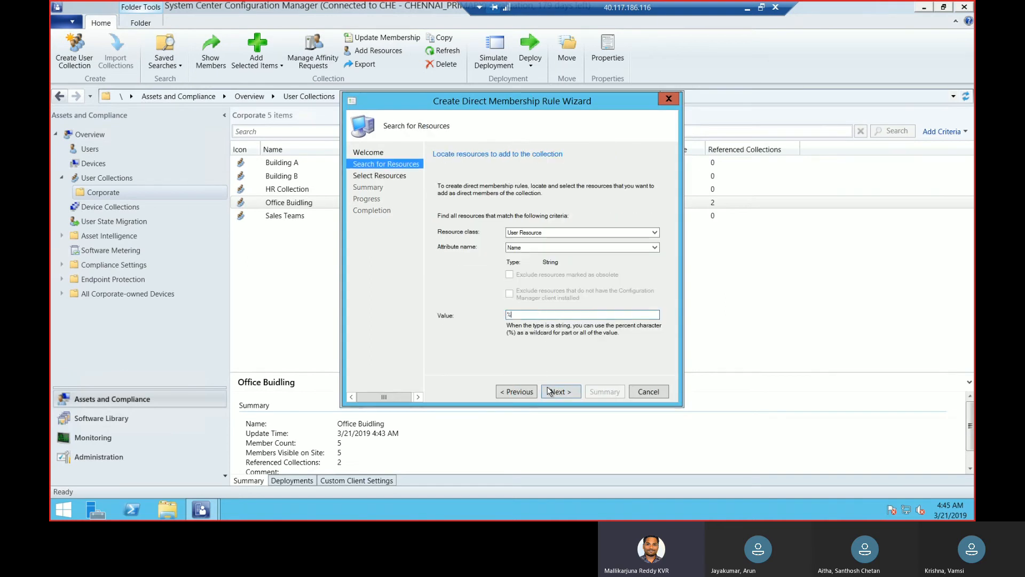
click(551, 392)
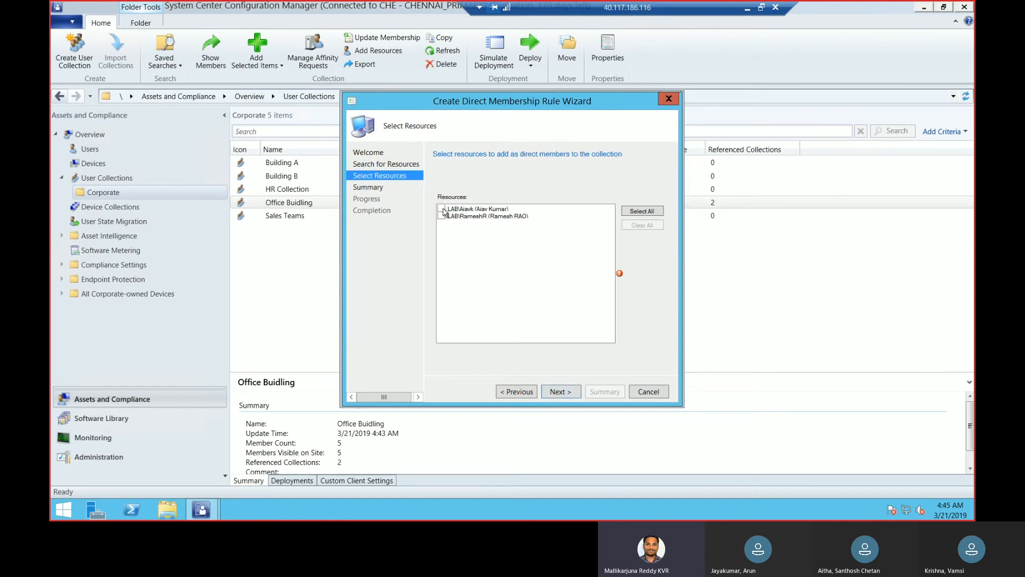
click(442, 216)
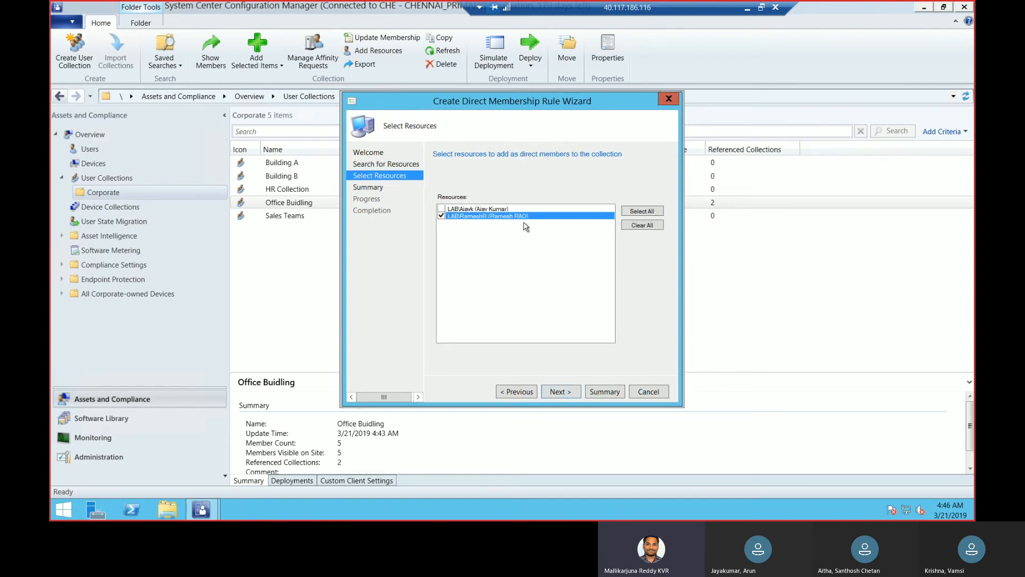
click(565, 396)
click(560, 392)
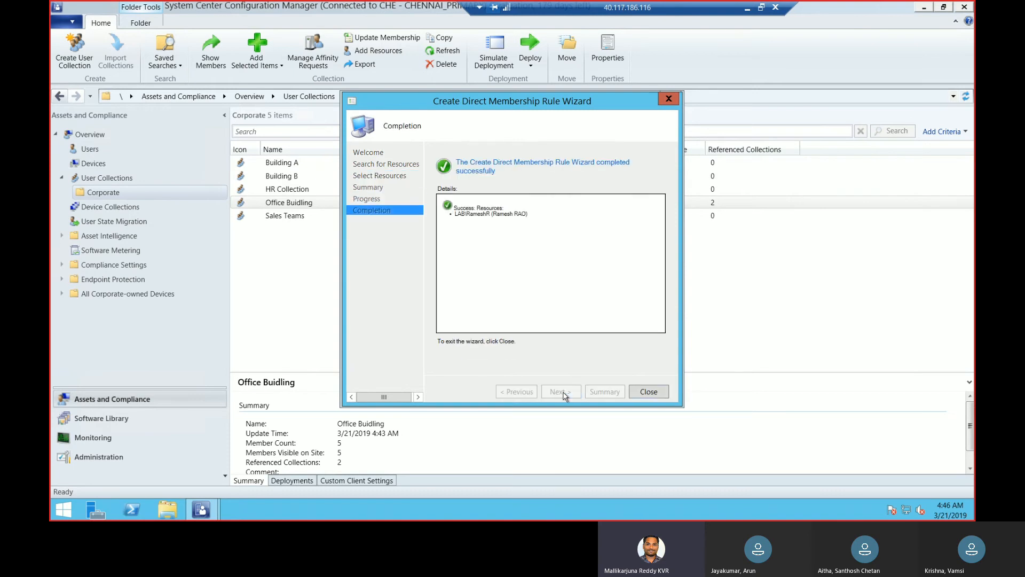
click(661, 393)
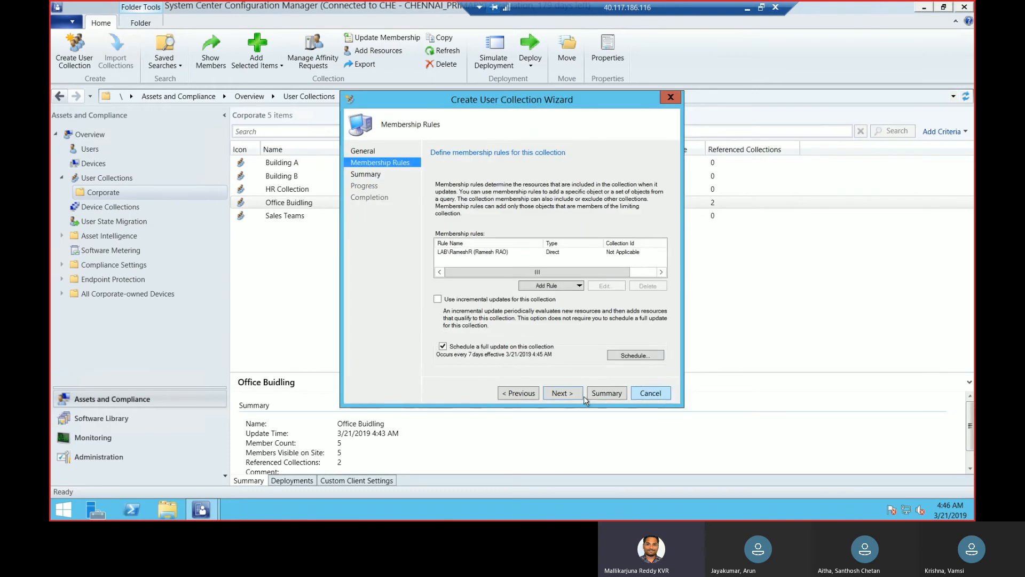
Finish creating the VIP users collection with its direct rule and the default update schedule
click(569, 396)
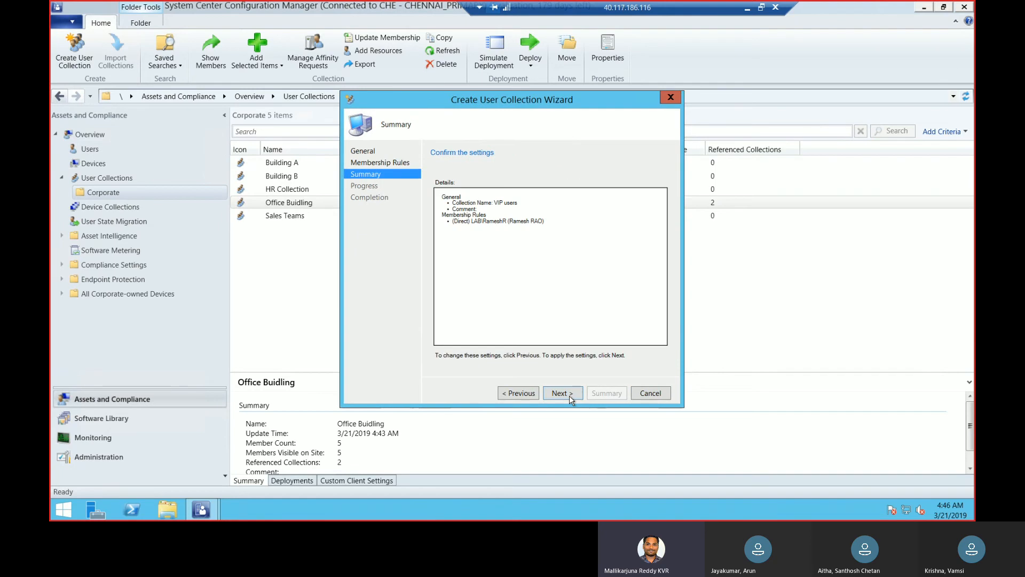
click(569, 395)
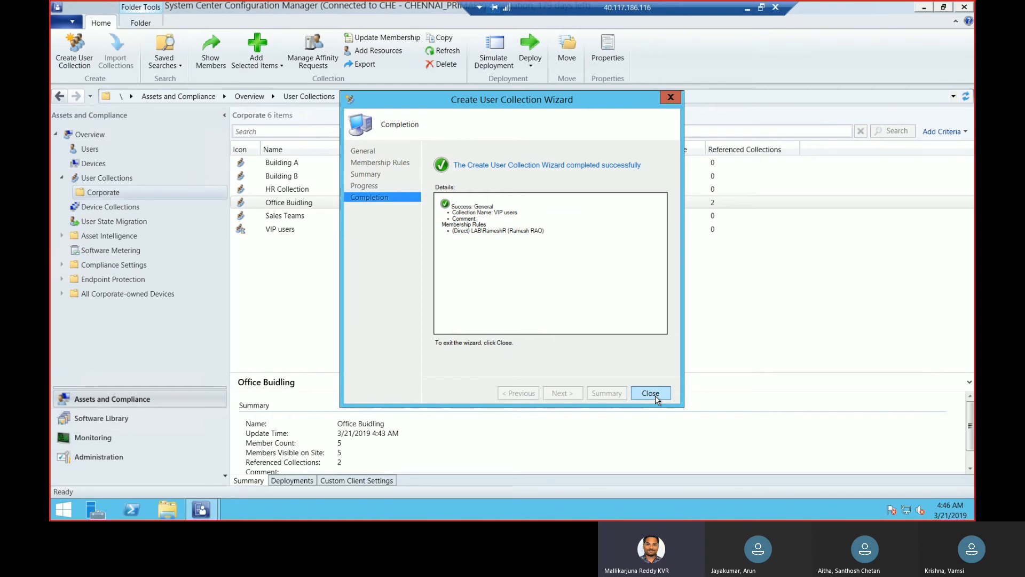
click(655, 395)
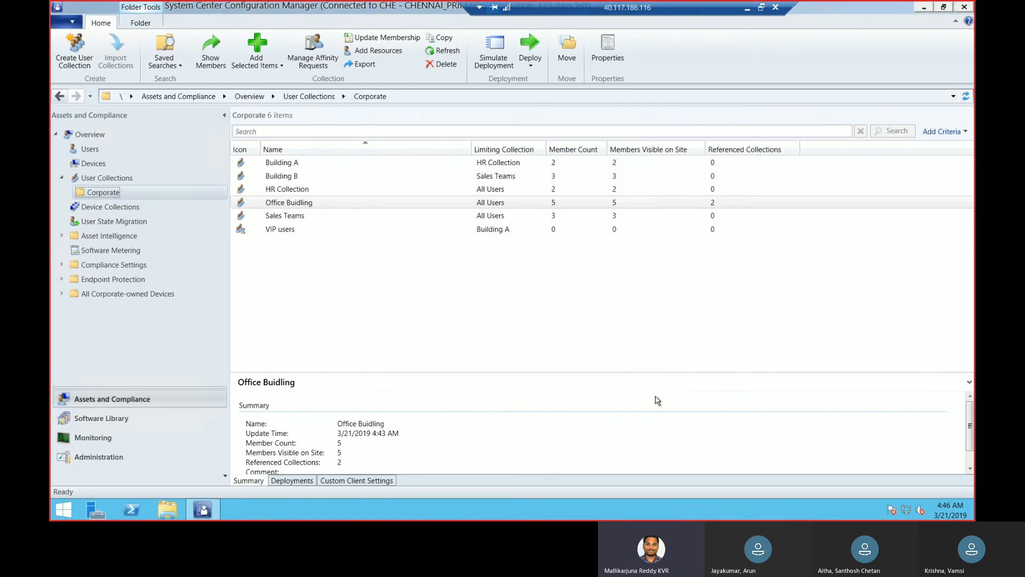
Add an exclude collection rule for VIP users to Office Buidling's membership rules and save its properties
click(322, 206)
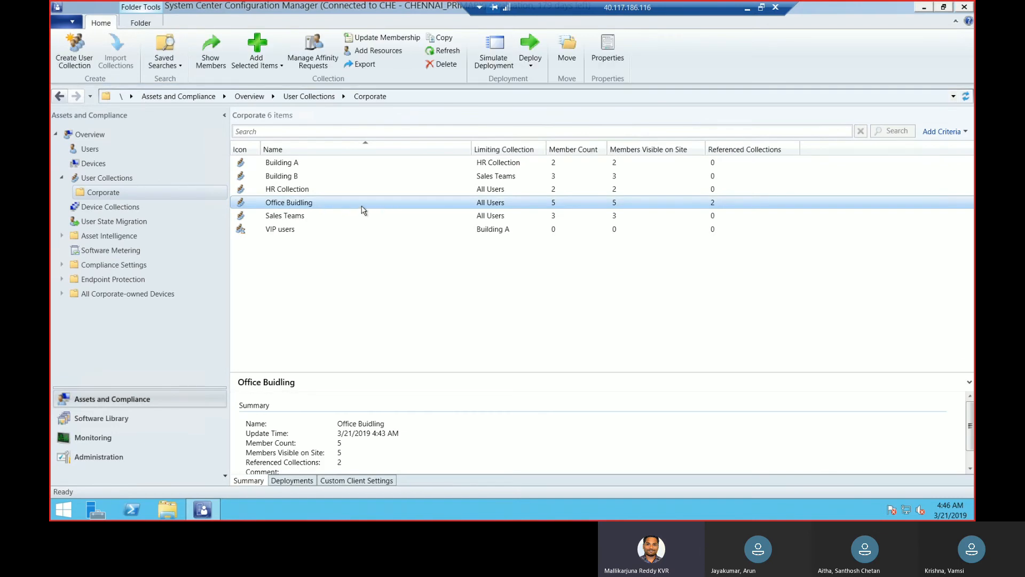
right_click(361, 209)
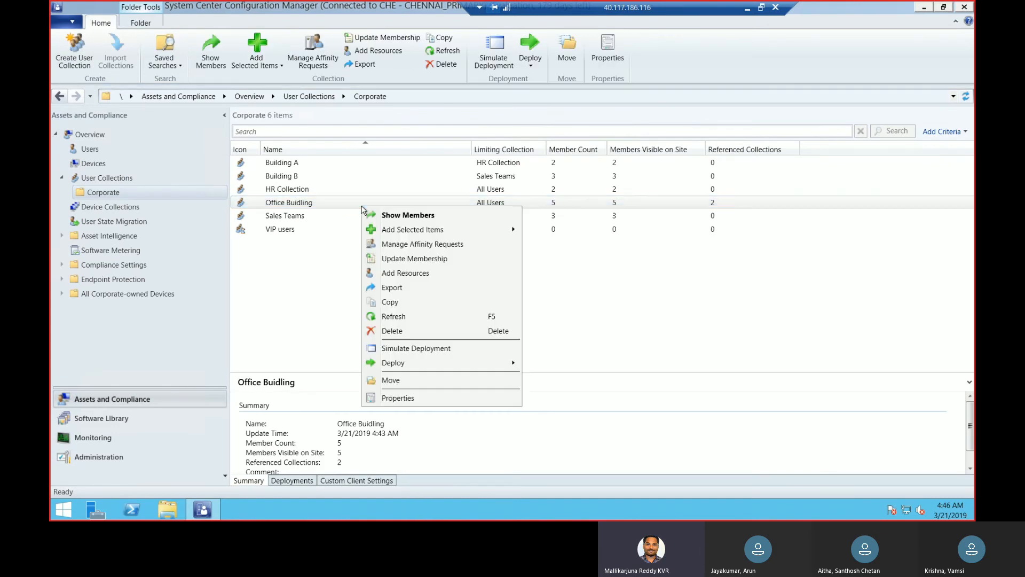
click(323, 206)
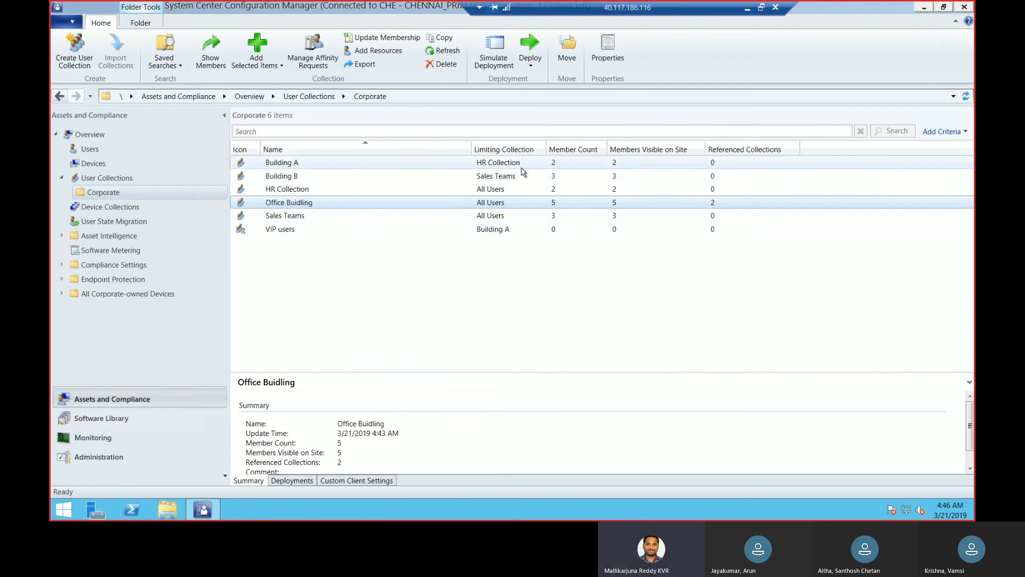
right_click(378, 207)
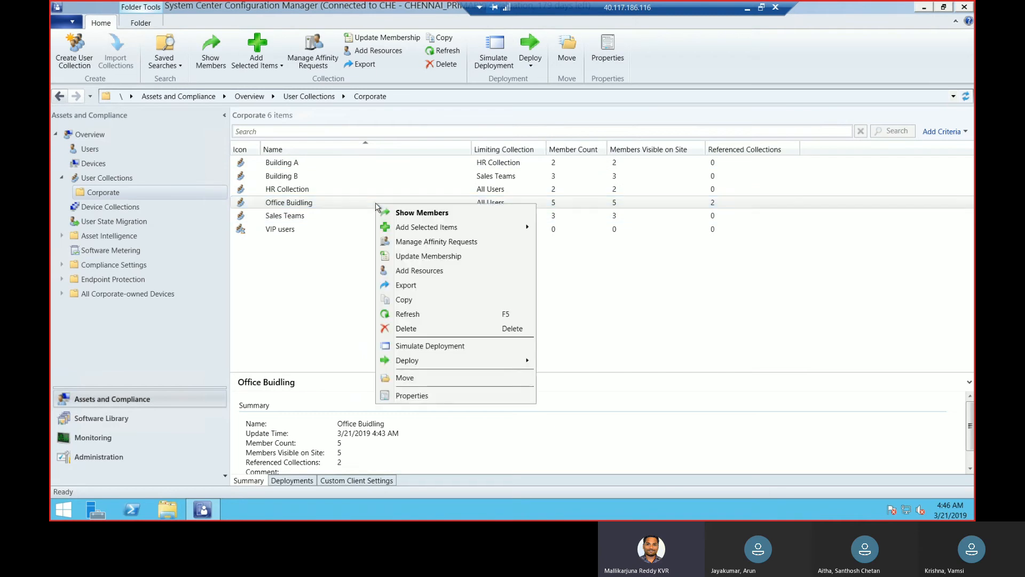
click(435, 398)
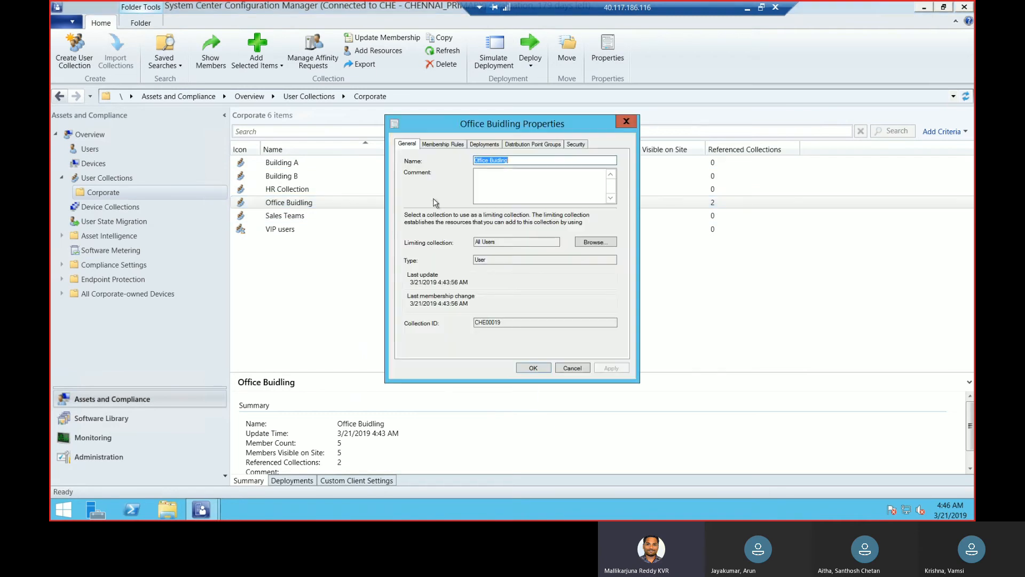
click(443, 146)
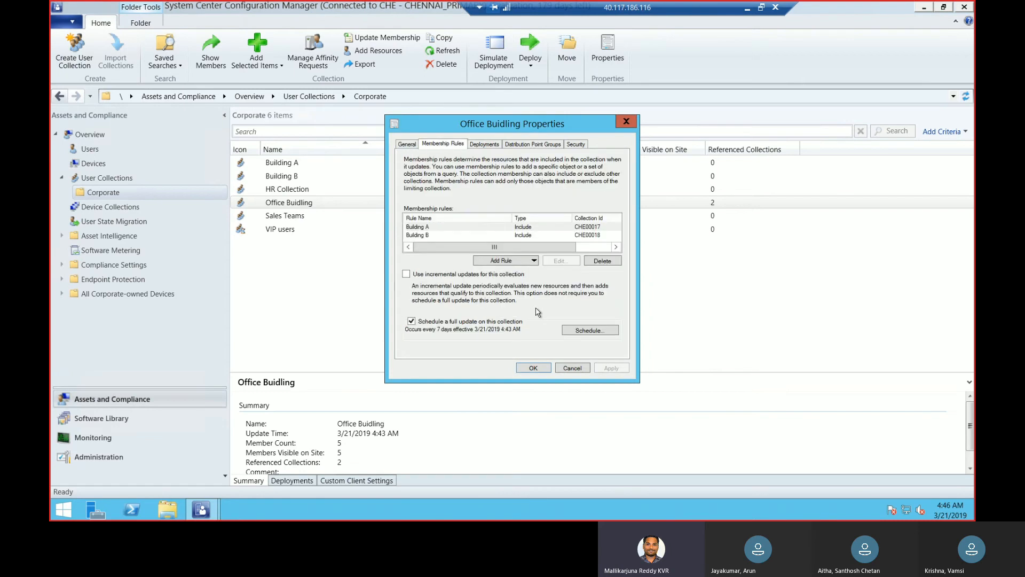
click(528, 260)
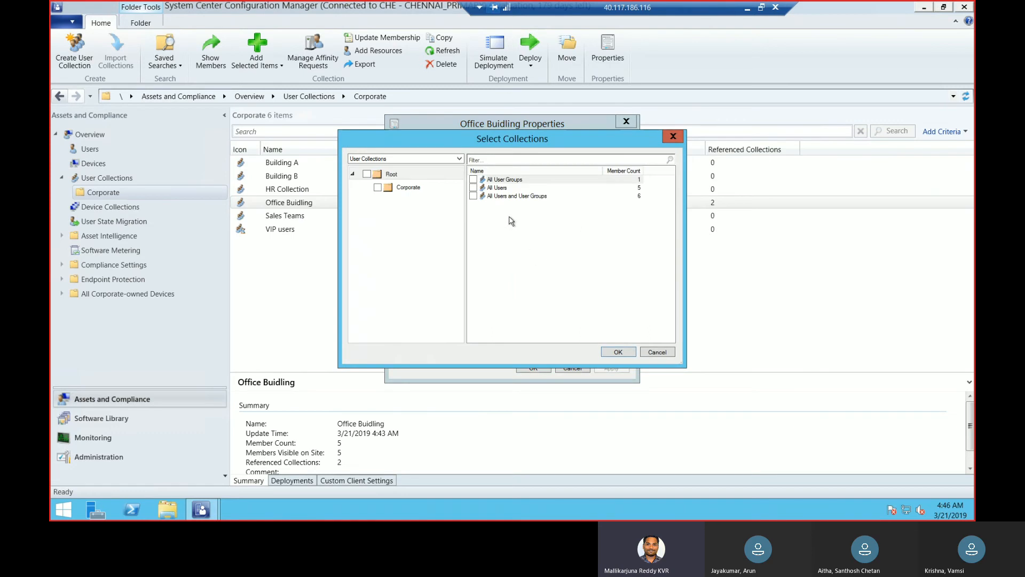
click(404, 190)
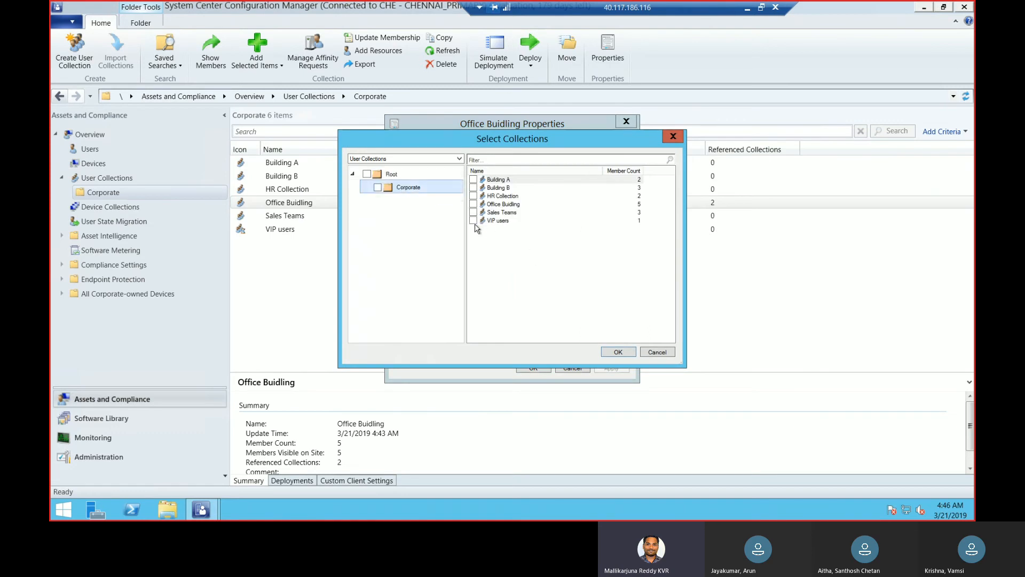
click(473, 221)
click(619, 353)
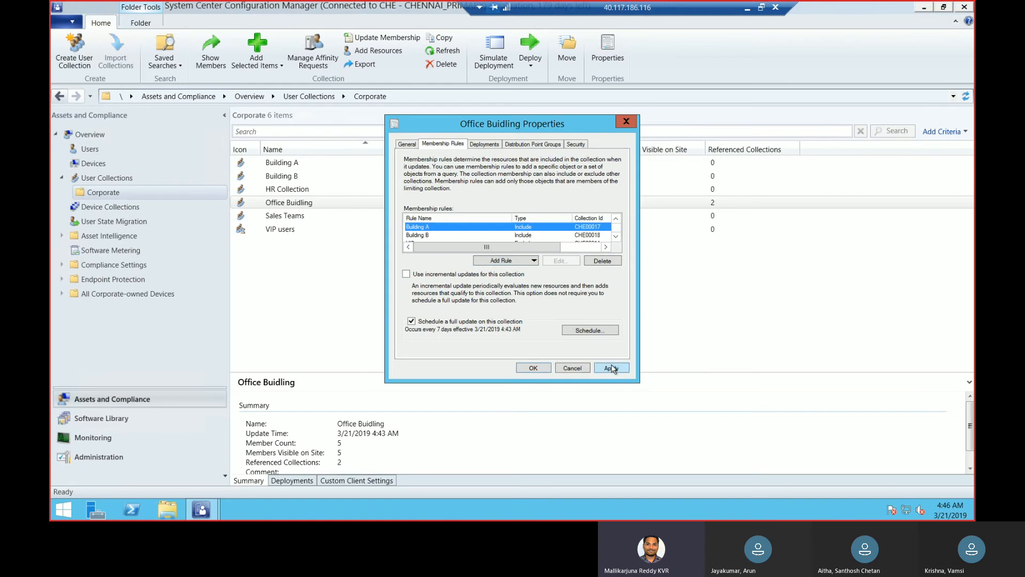
click(611, 367)
click(534, 368)
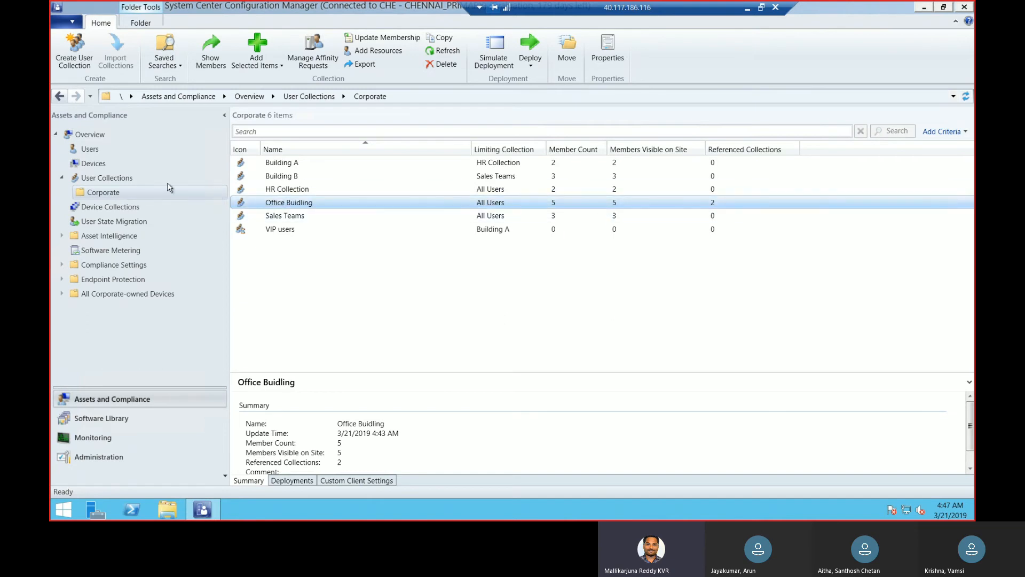
Reload the Corporate folder's collection list and check the member counts of Office Buidling and Building A
click(125, 179)
click(117, 195)
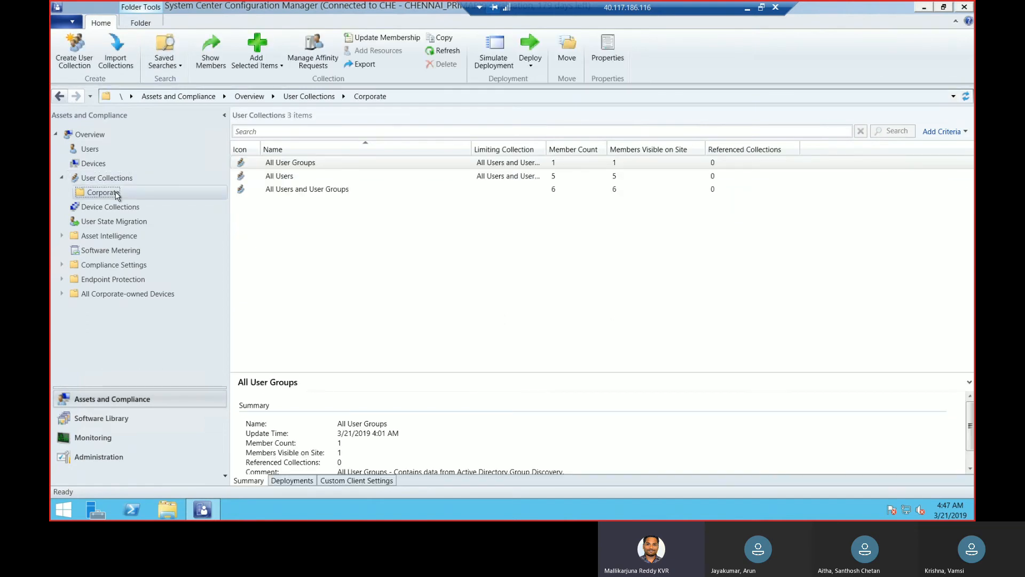
click(510, 203)
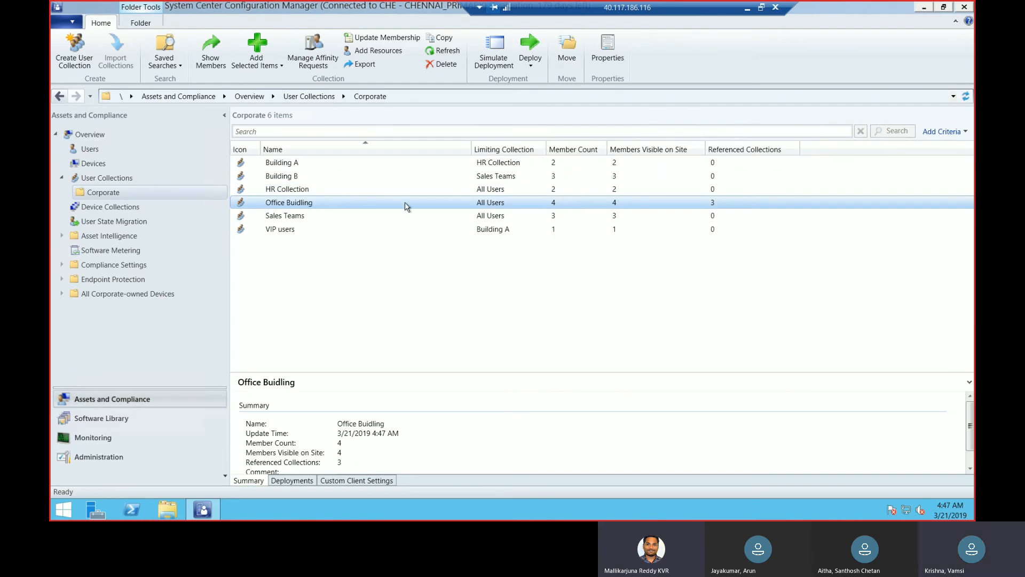
click(305, 165)
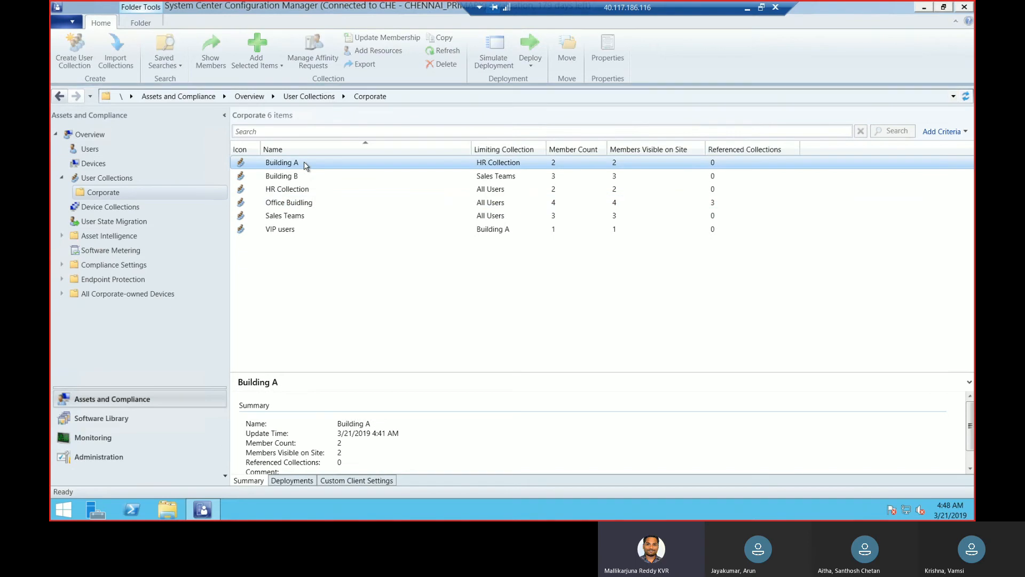
Inspect the HR Collection's membership rules and the available rule types, then close its properties without changes
click(299, 189)
right_click(297, 190)
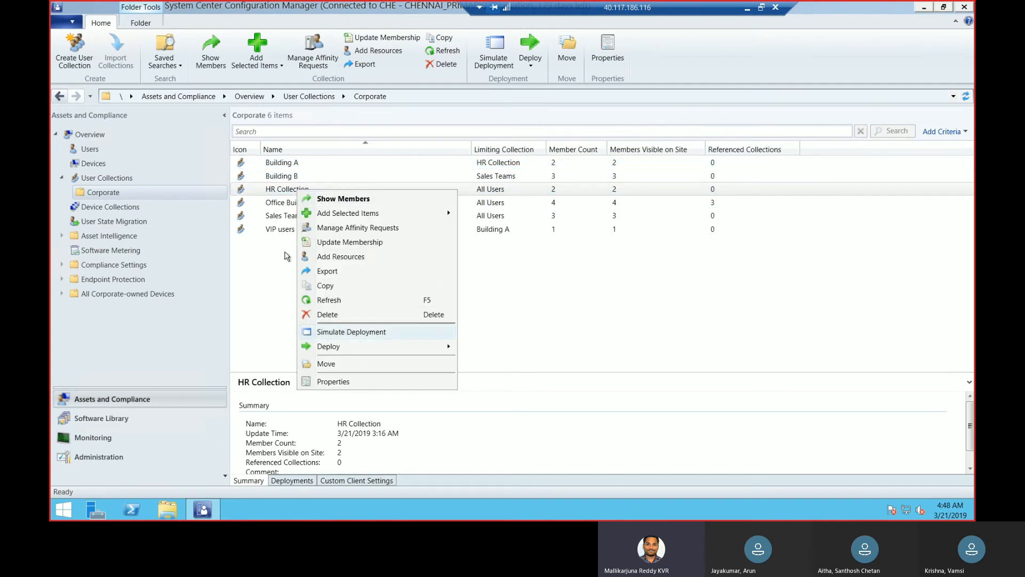
click(326, 382)
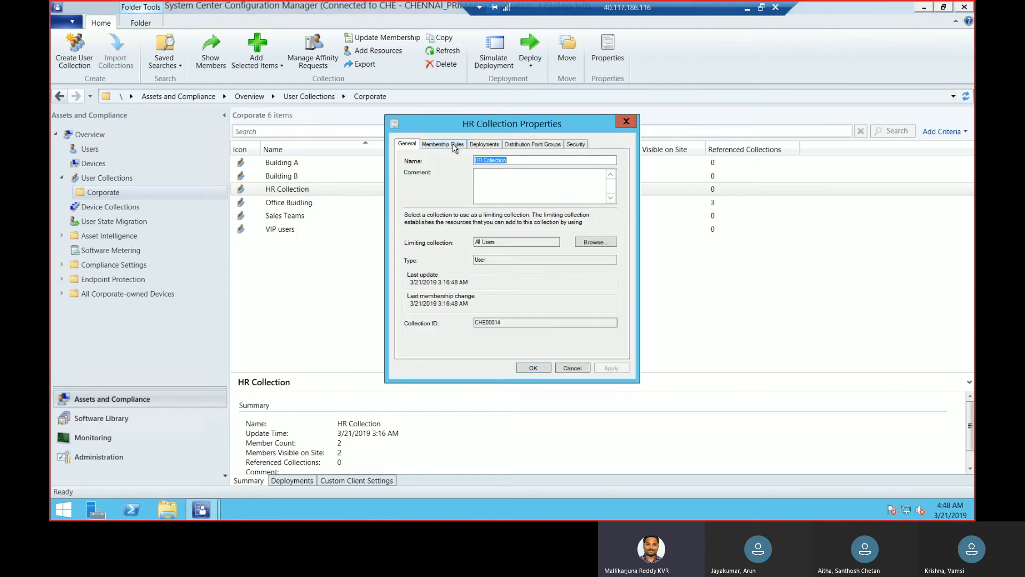
click(454, 145)
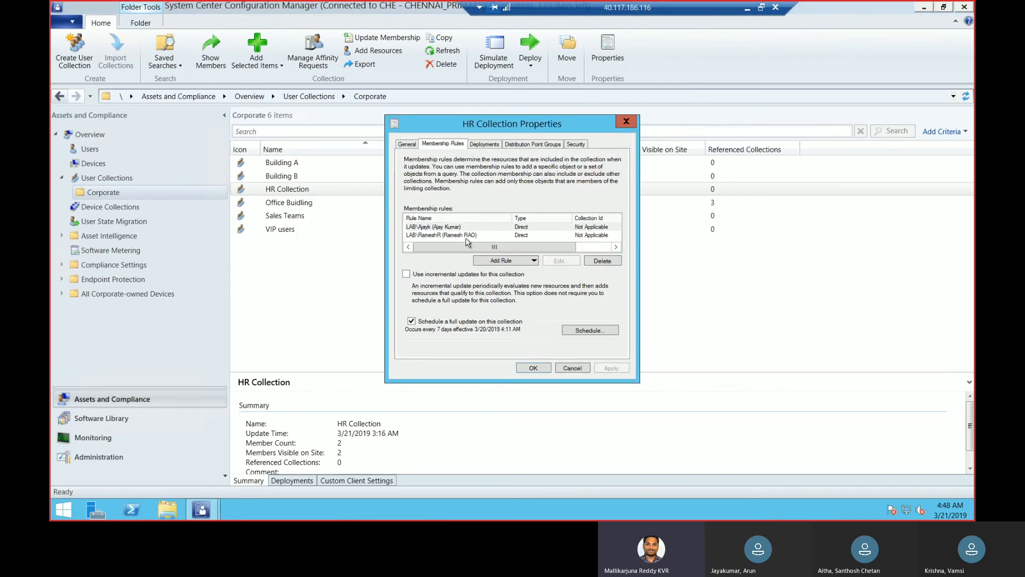
click(526, 264)
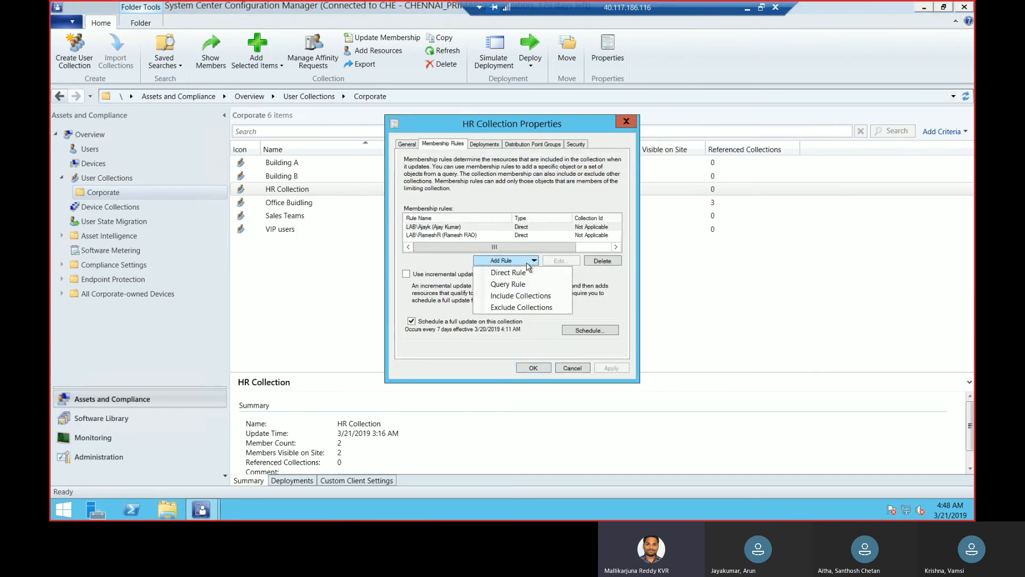
click(465, 329)
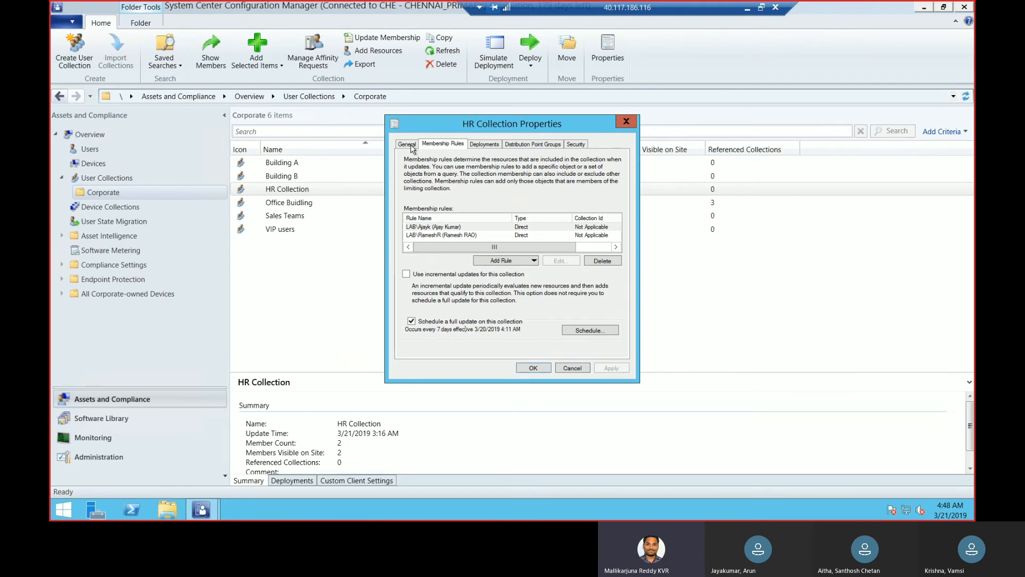
click(626, 123)
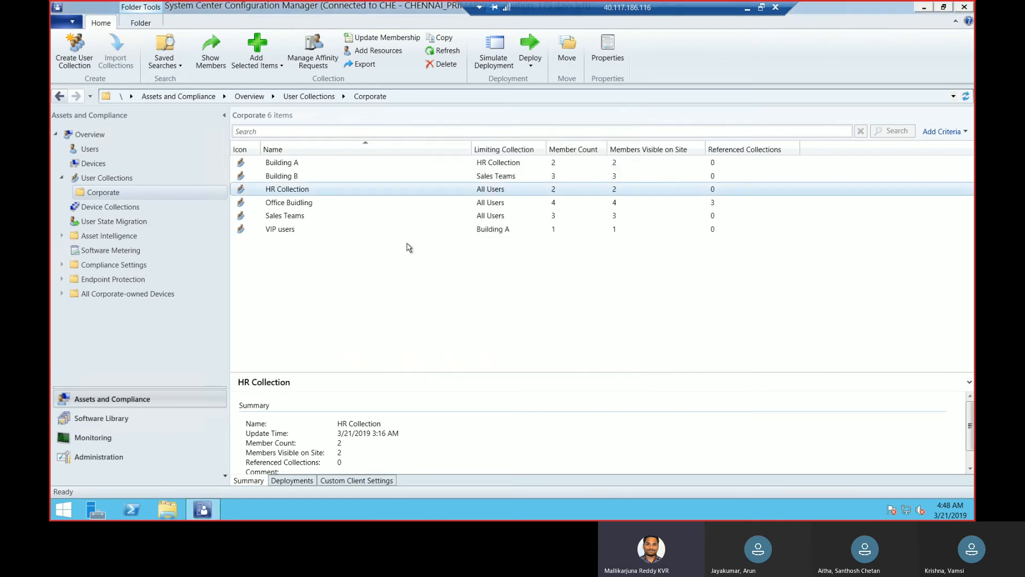
Inspect the Sales Teams collection's query membership rule and update settings, and close its properties
click(306, 219)
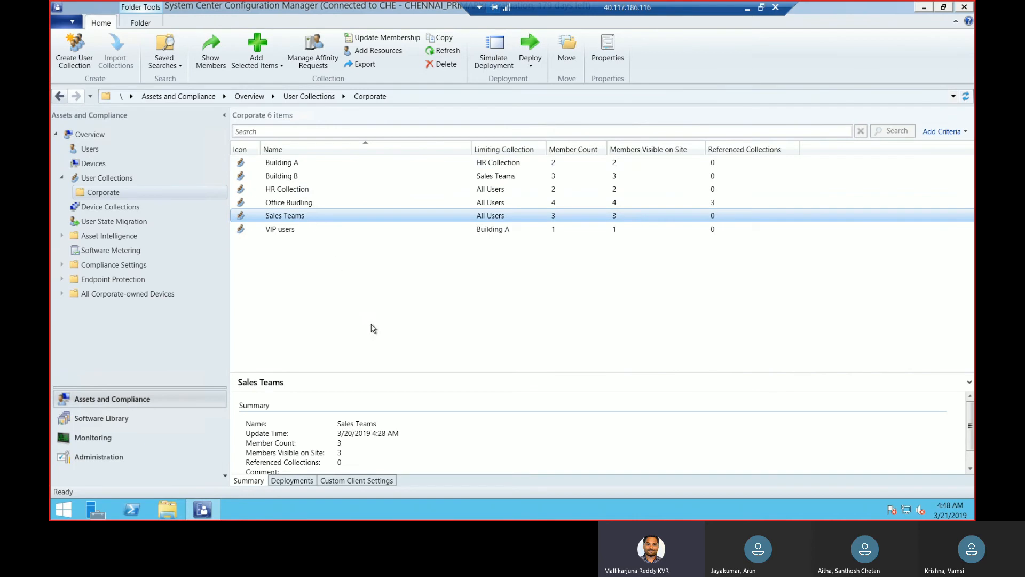
right_click(306, 218)
click(342, 408)
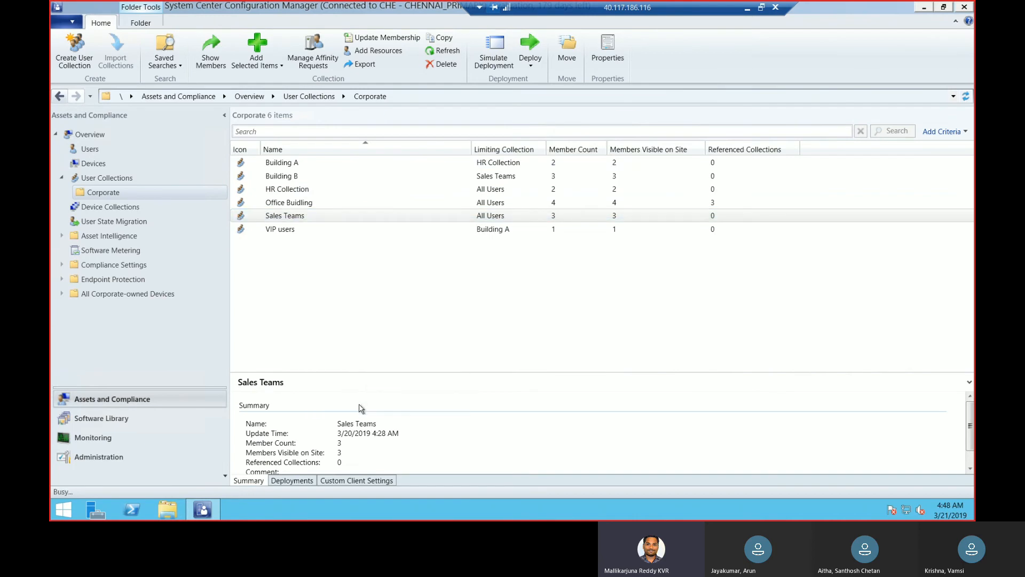
click(445, 146)
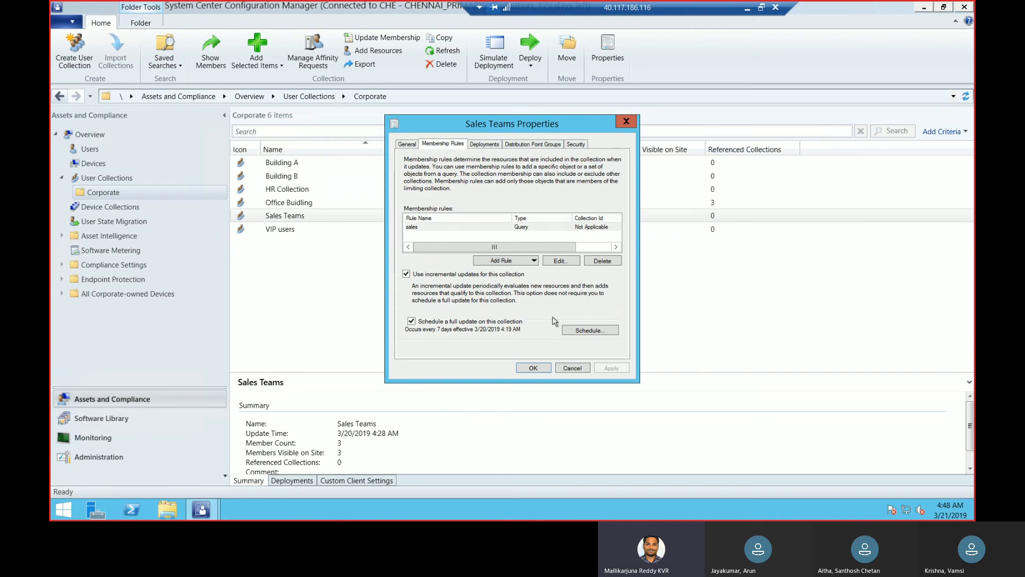
click(406, 272)
click(528, 228)
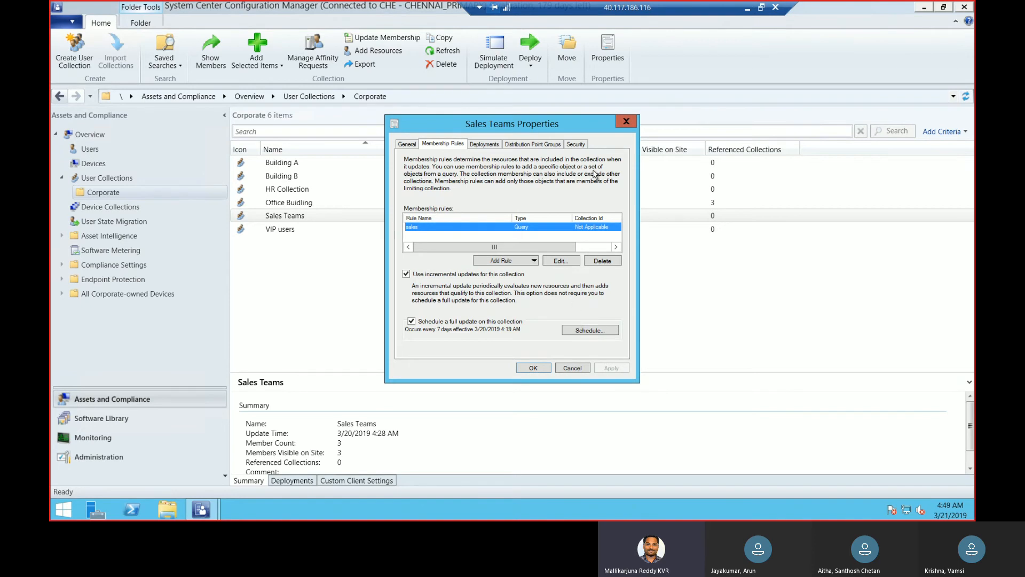
click(626, 123)
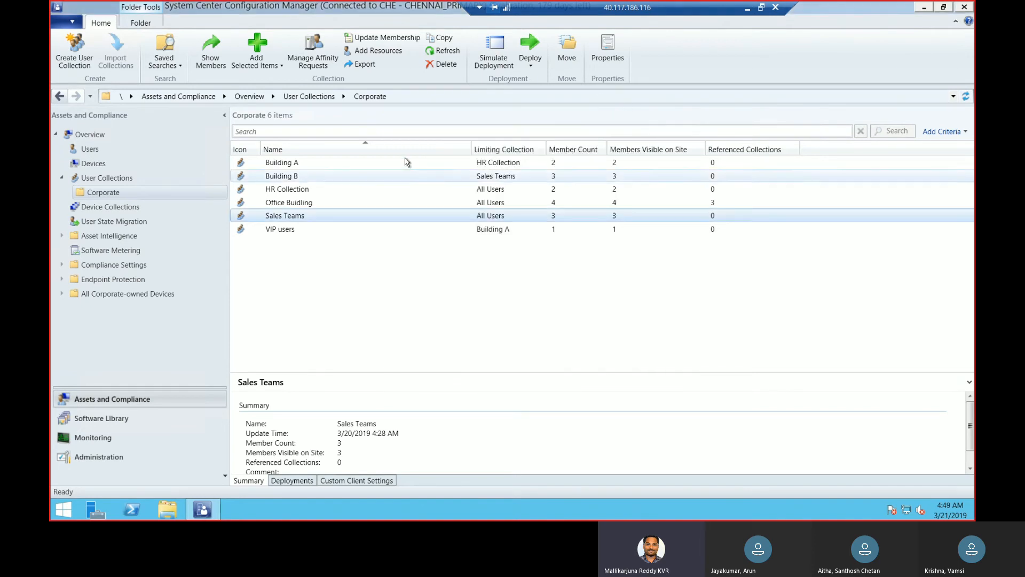
Compare the summaries of Building A, Building B, Office Buidling and VIP users, and revisit the root user collections before returning to Corporate
click(407, 161)
click(400, 174)
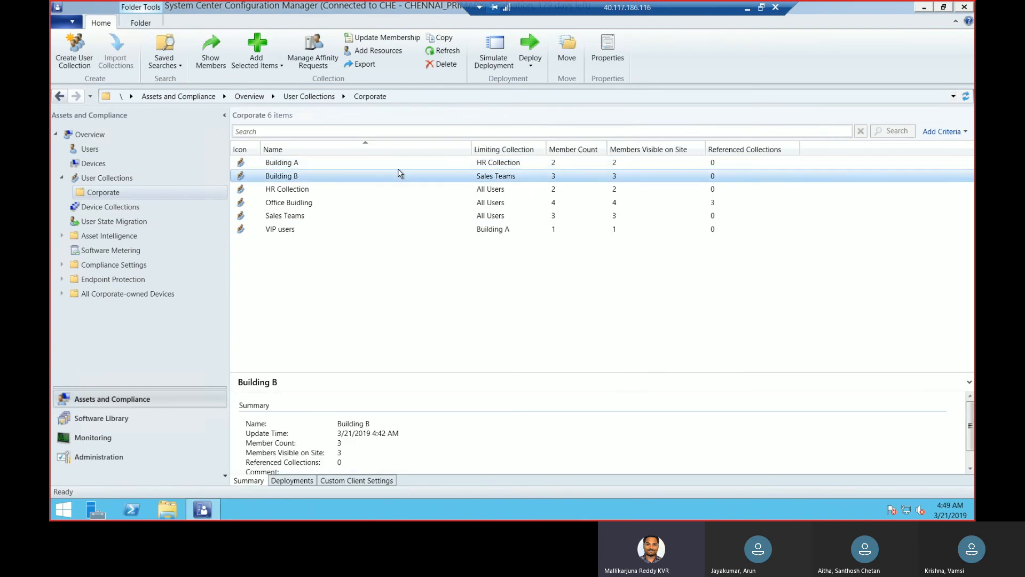
click(381, 203)
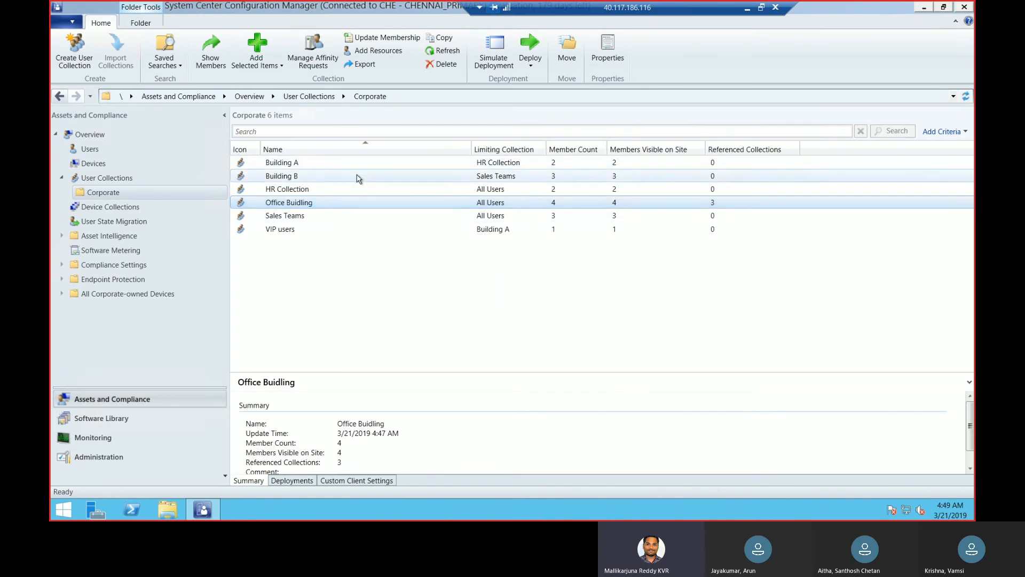
right_click(347, 206)
click(299, 229)
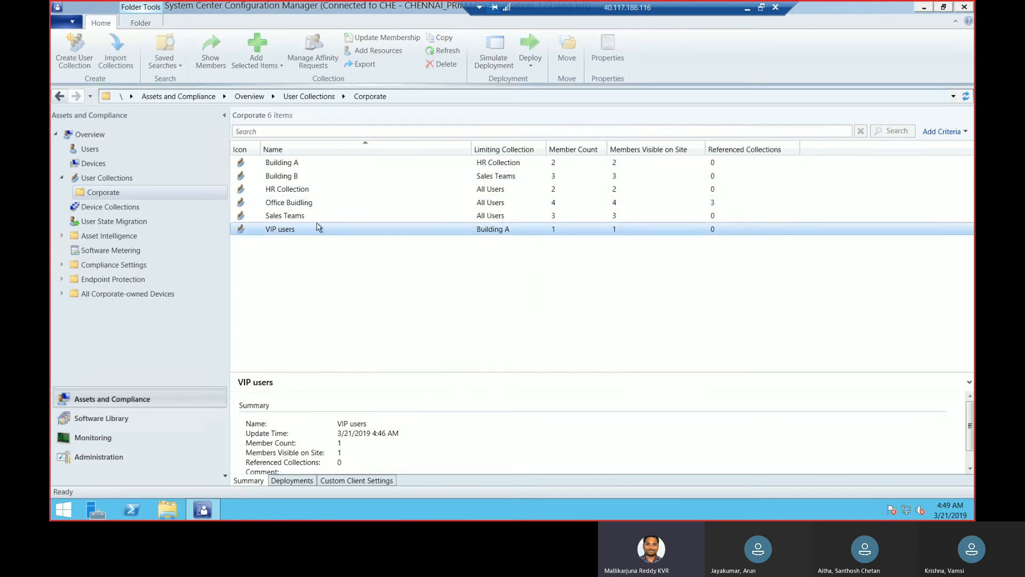
click(340, 203)
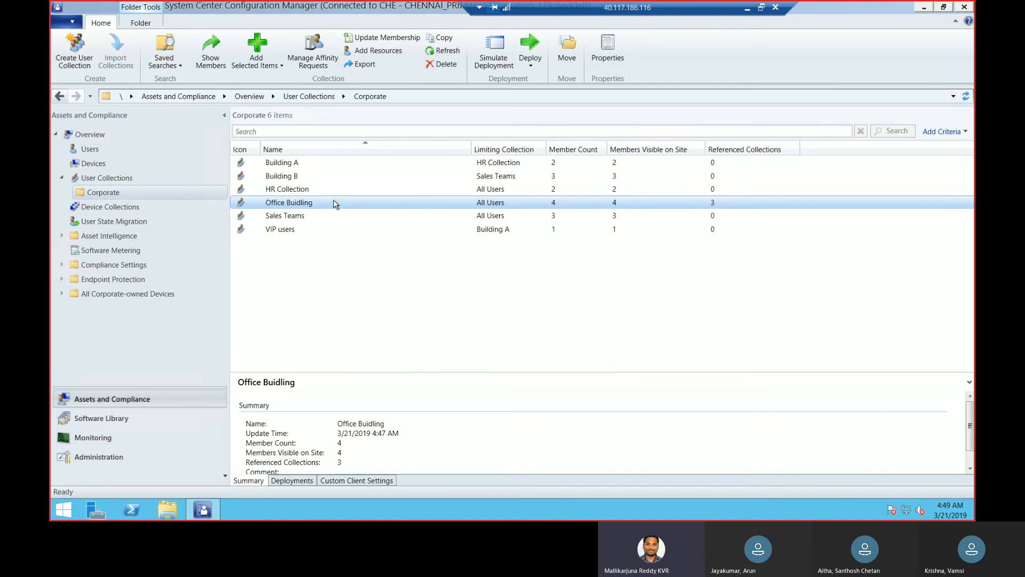
click(128, 179)
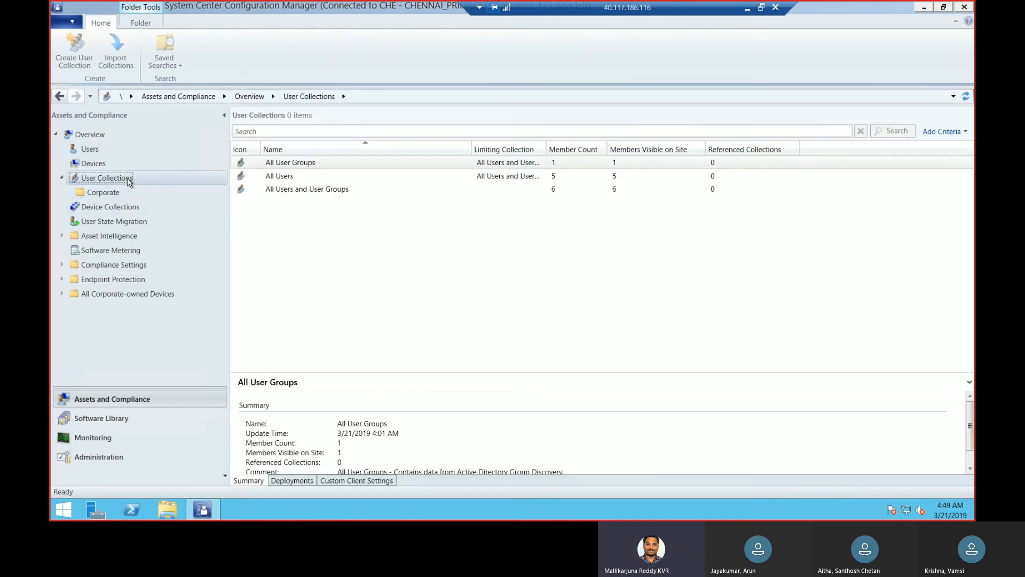
click(127, 191)
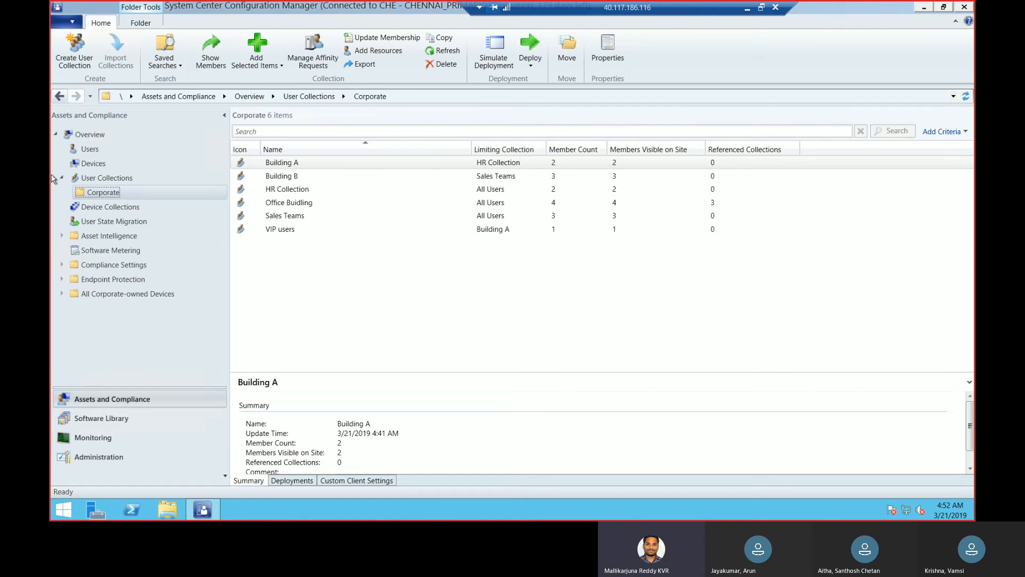
Review the include and exclude membership rules of the Office Buidling collection and close its properties
click(304, 204)
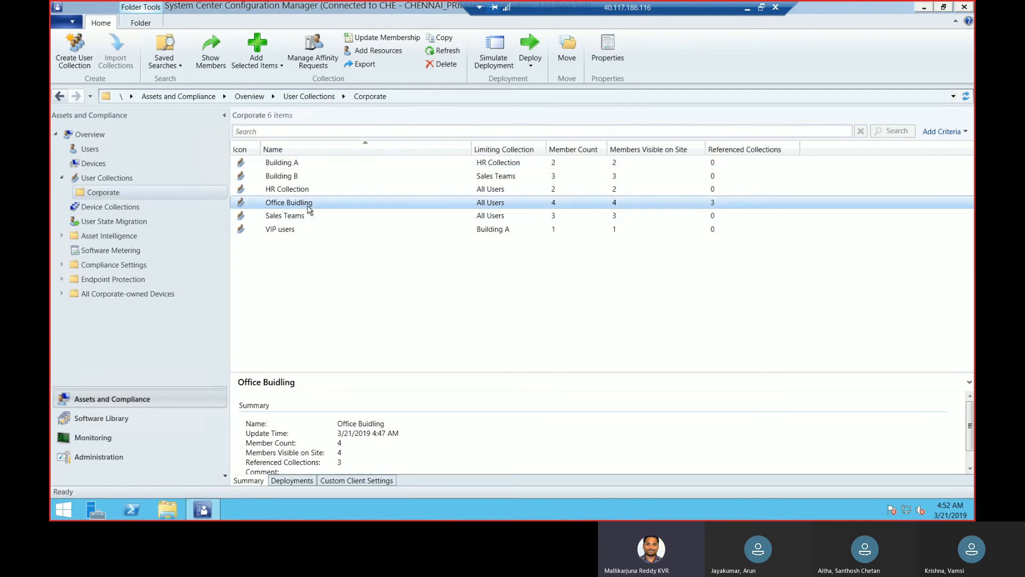
right_click(308, 209)
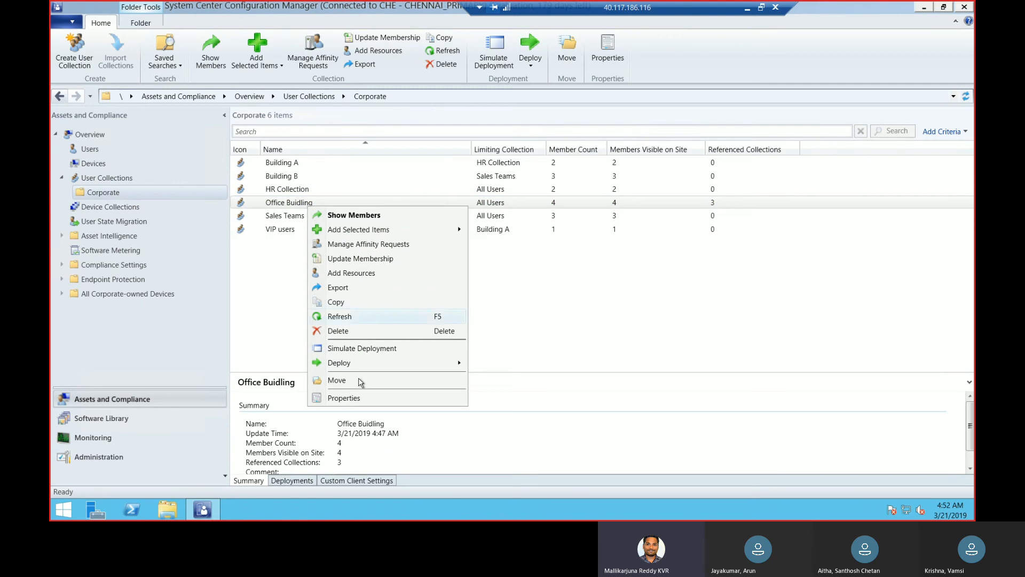
click(357, 397)
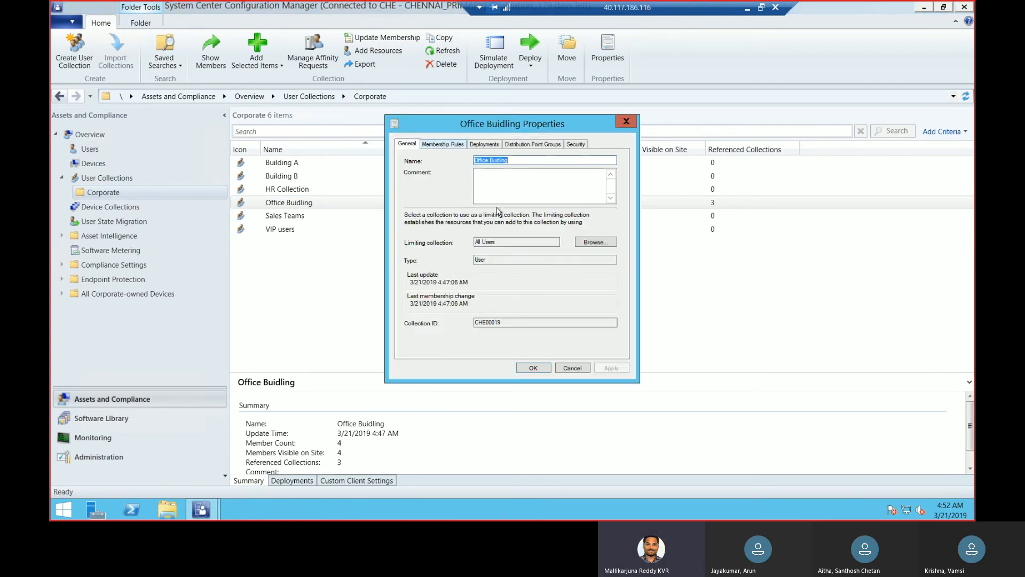
click(443, 144)
click(616, 236)
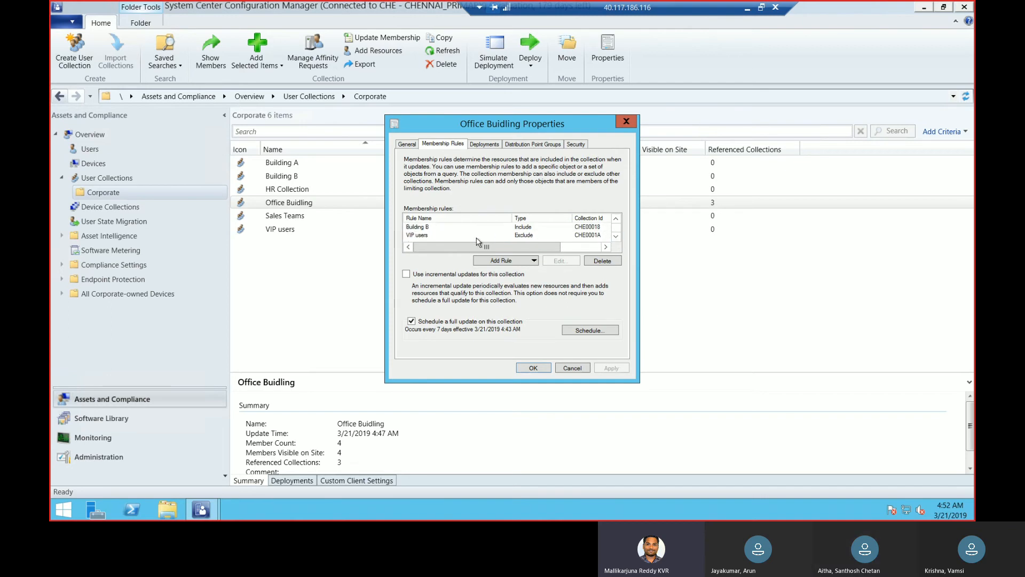
click(539, 236)
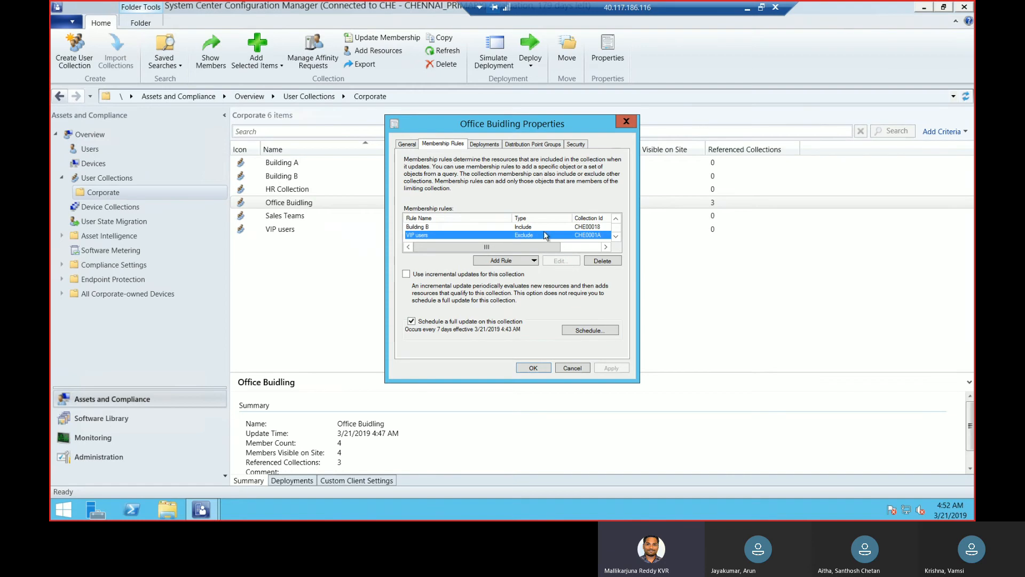
click(630, 123)
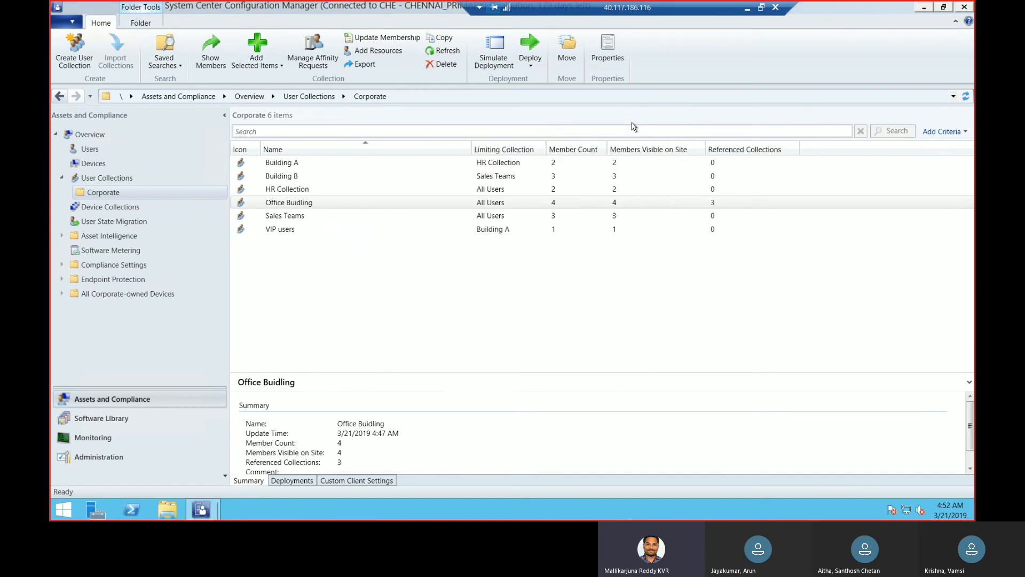
Rename the Office Buidling collection as Office Buidling - VIP excluded and save its properties
right_click(403, 207)
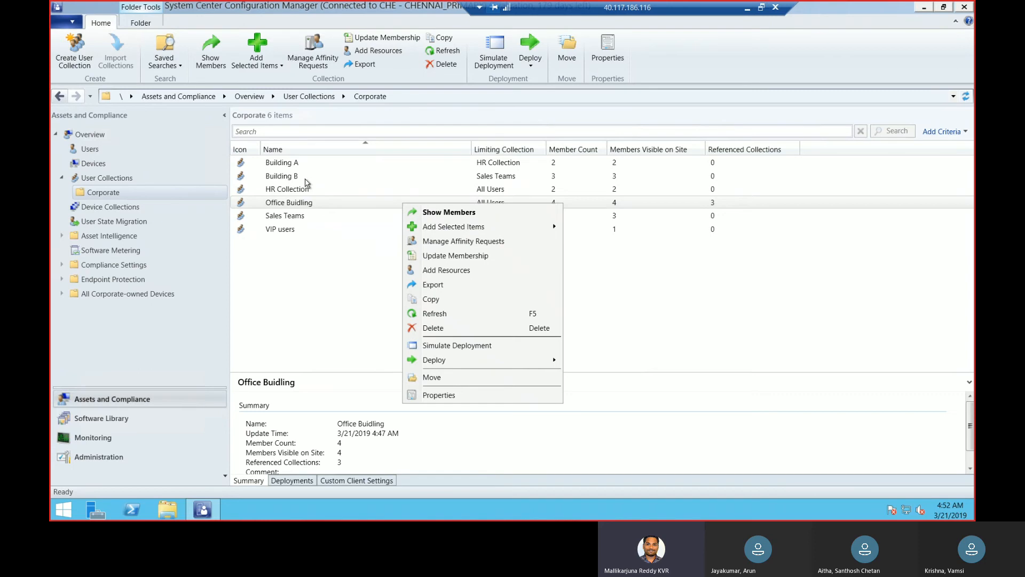
click(305, 178)
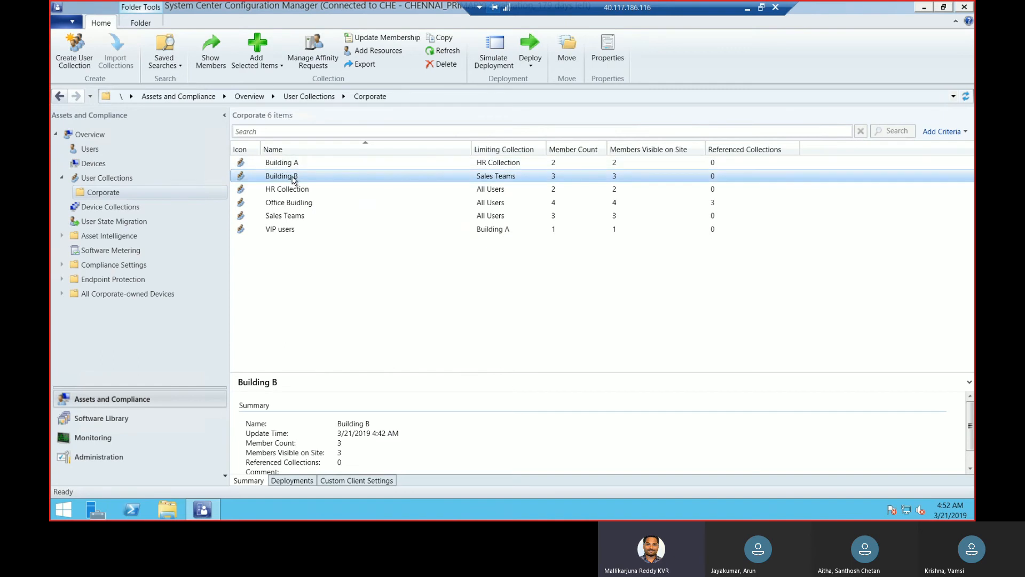
click(294, 203)
right_click(296, 204)
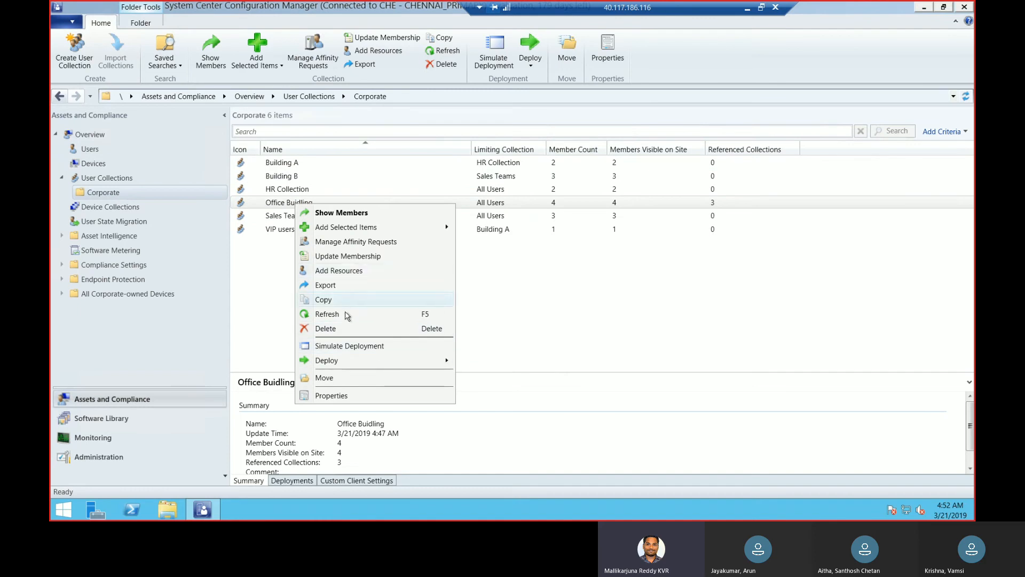
click(344, 396)
click(525, 160)
text(- )
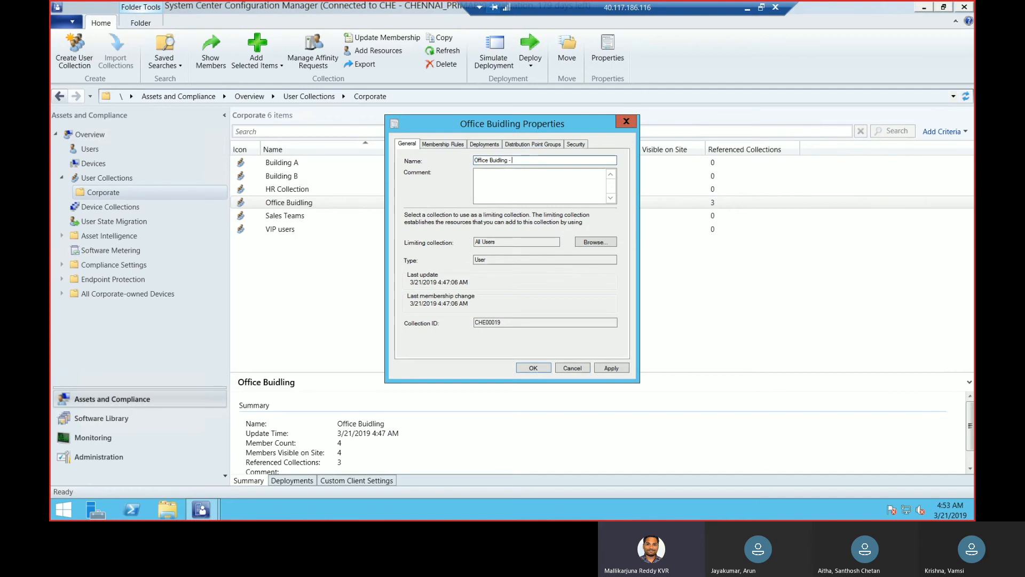
text(VIP excu)
key(BackSpace)
key(BackSpace)
key(BackSpace)
text(xcluded)
click(614, 368)
click(533, 368)
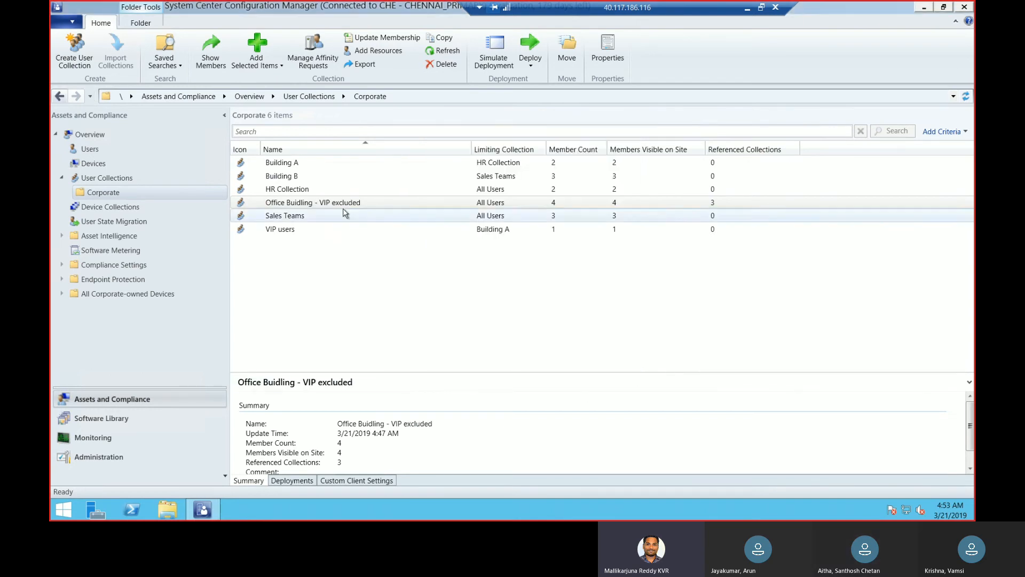
Start a new user collection in the Corporate folder and name it office building all included
click(334, 206)
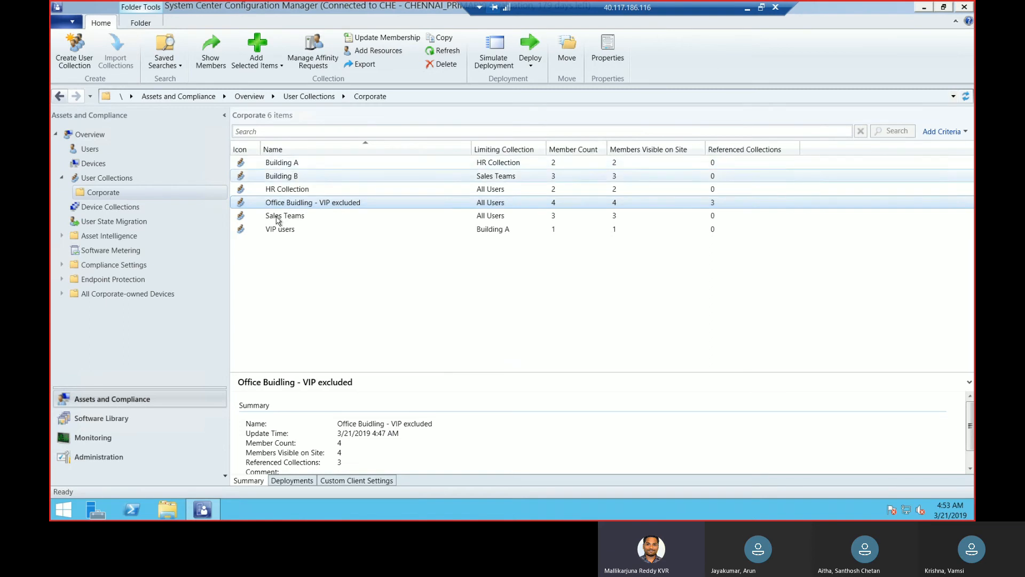
right_click(141, 194)
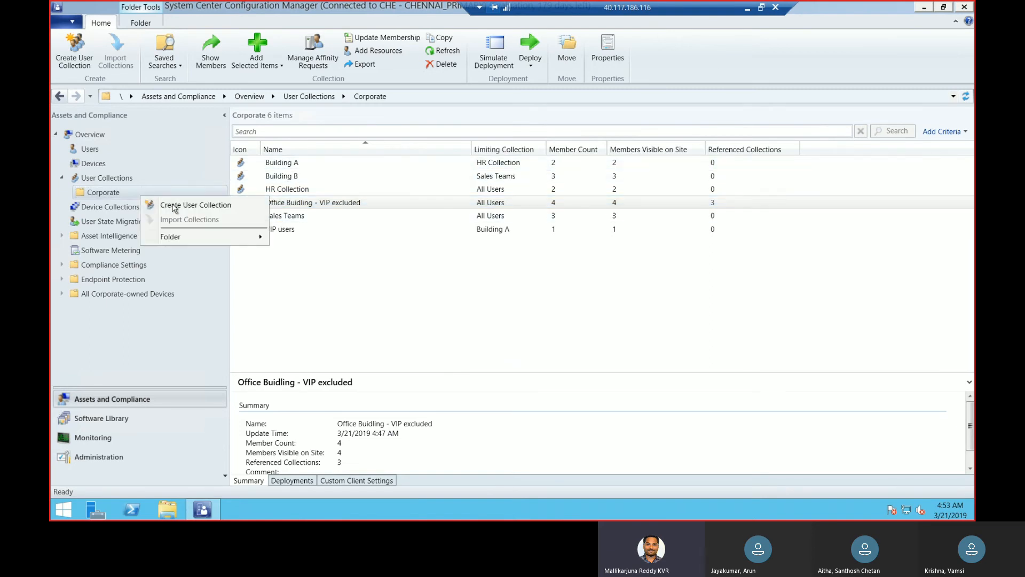
click(169, 206)
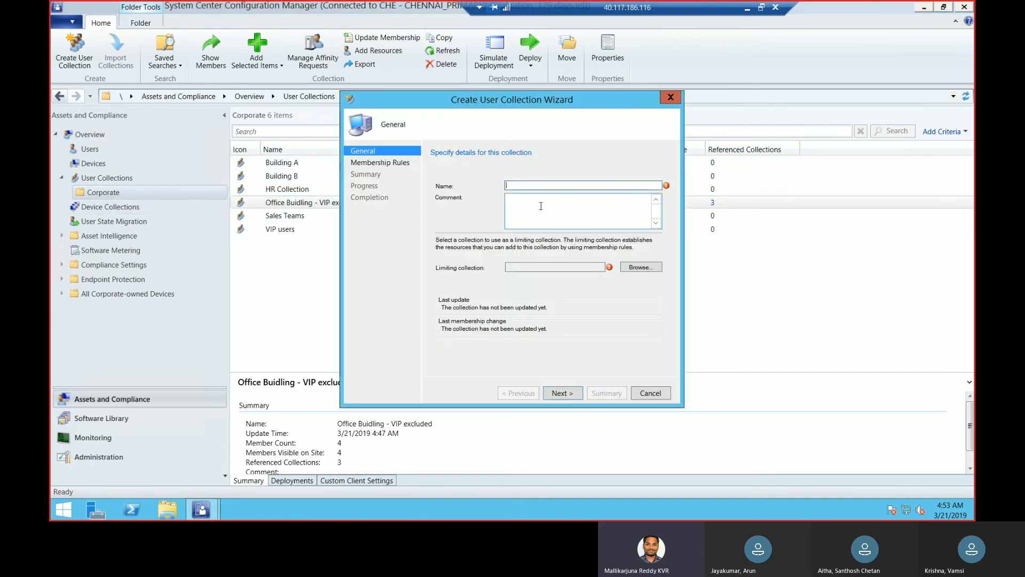
text(Buildn=)
key(BackSpace)
key(BackSpace)
key(BackSpace)
key(BackSpace)
text(fice )
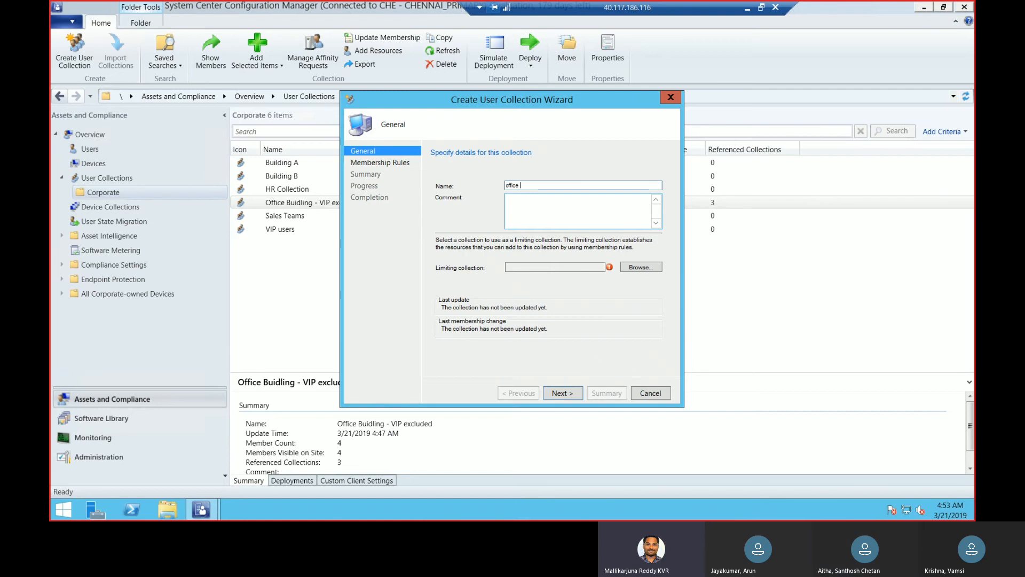
text(building all included)
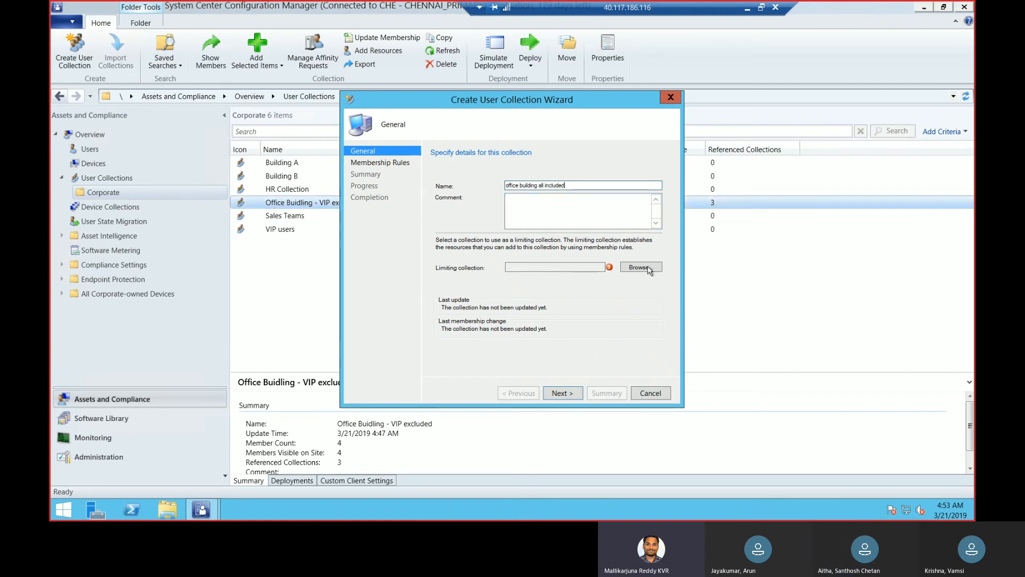
Set All Users as the new collection's limiting collection
click(643, 267)
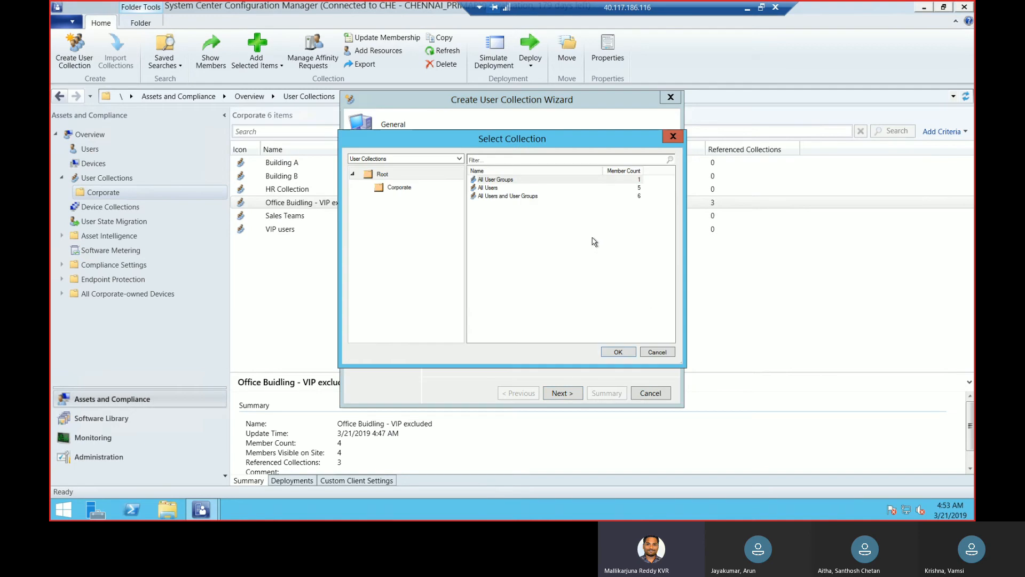
click(497, 189)
click(627, 352)
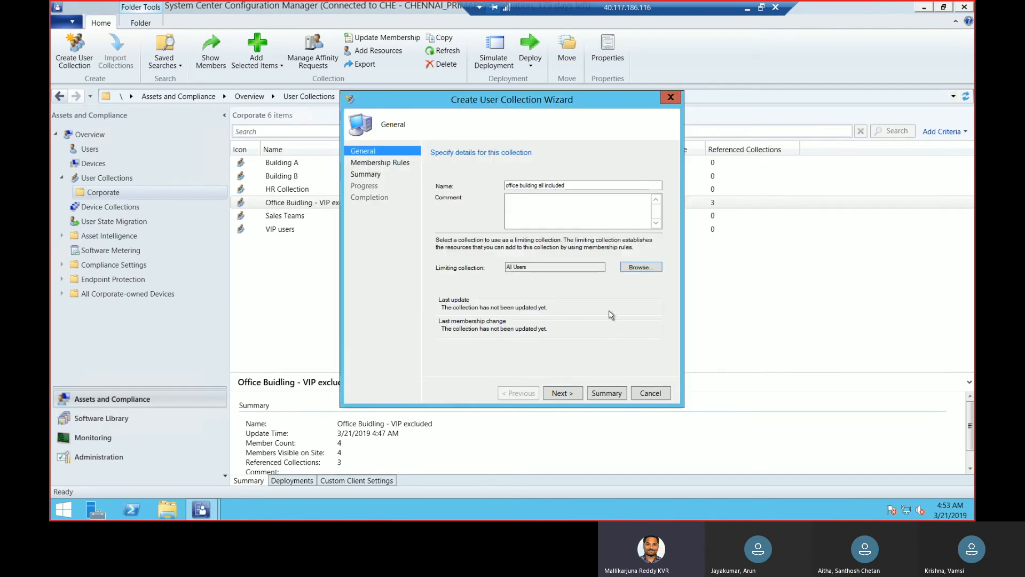
Continue to the new collection's membership rules
click(570, 391)
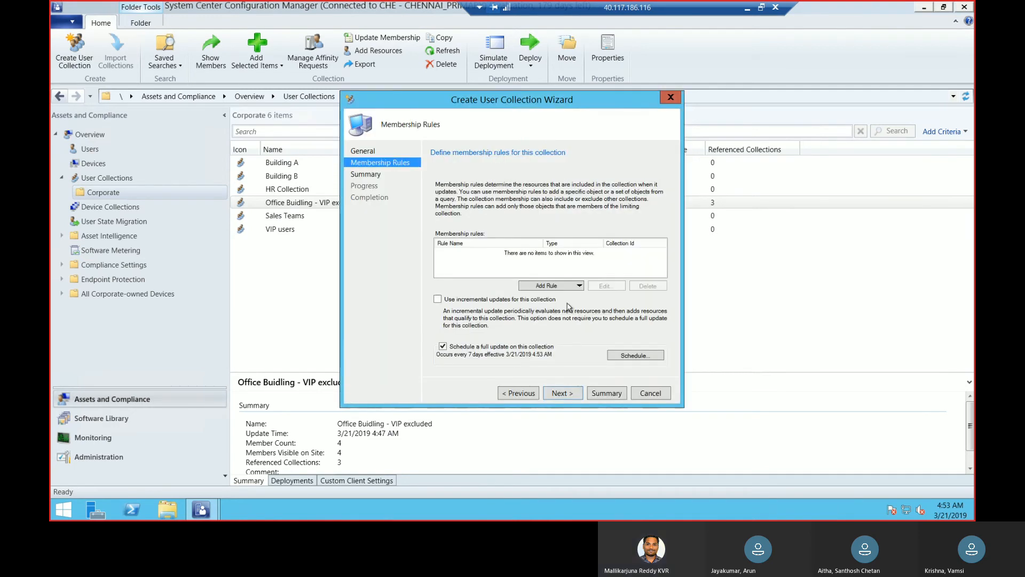
click(578, 287)
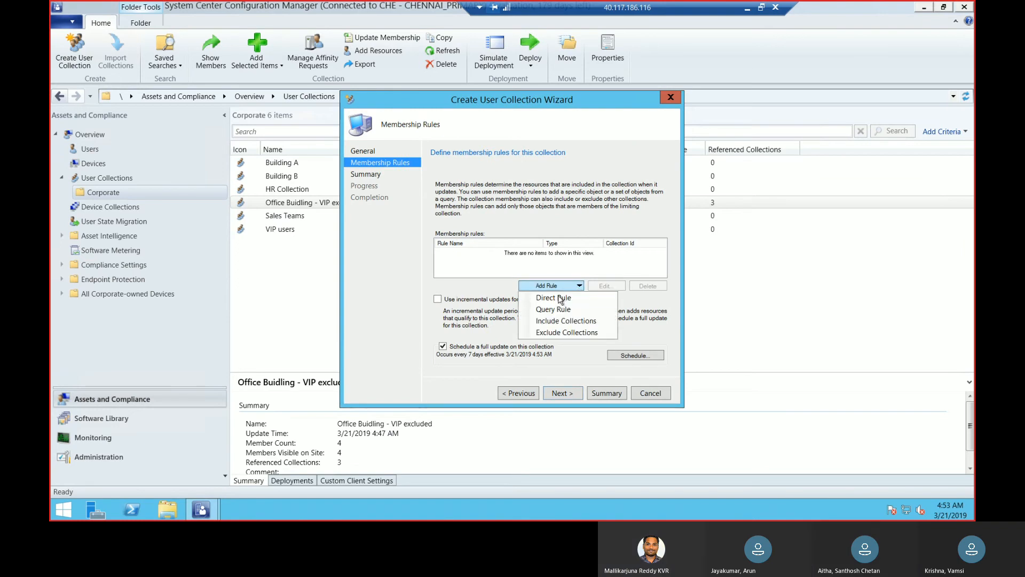
click(558, 297)
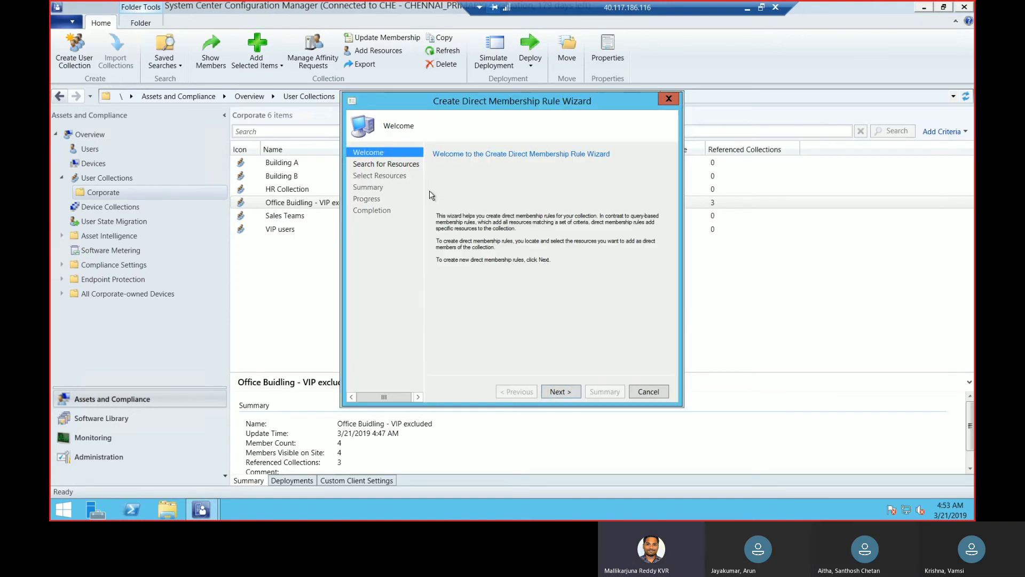
click(574, 391)
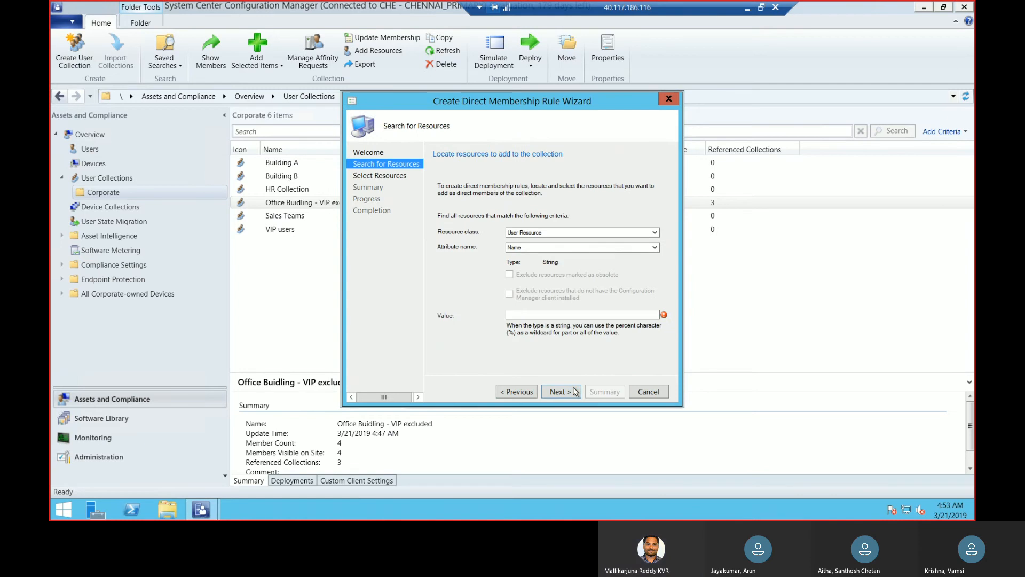
click(579, 315)
click(528, 394)
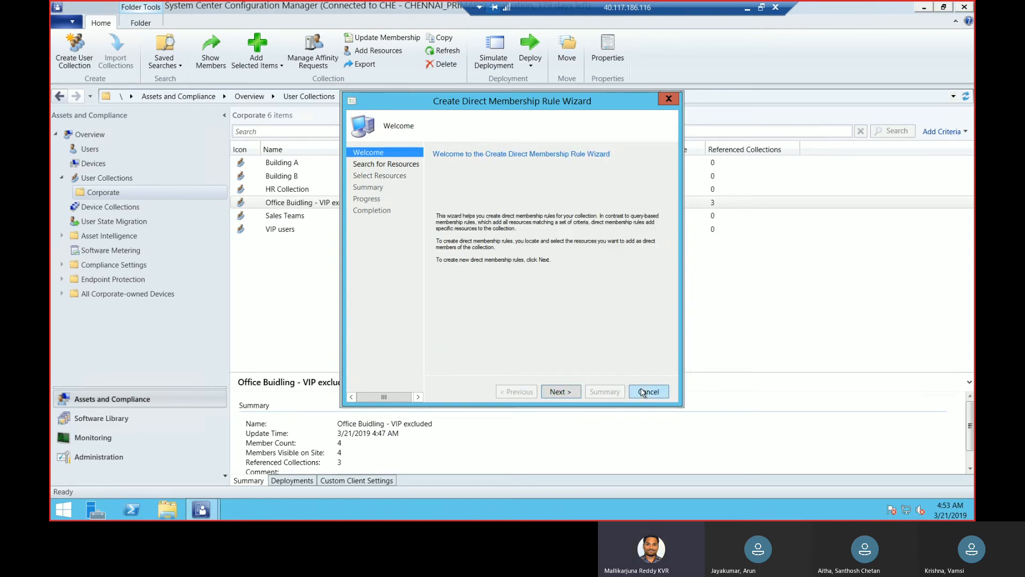
click(643, 393)
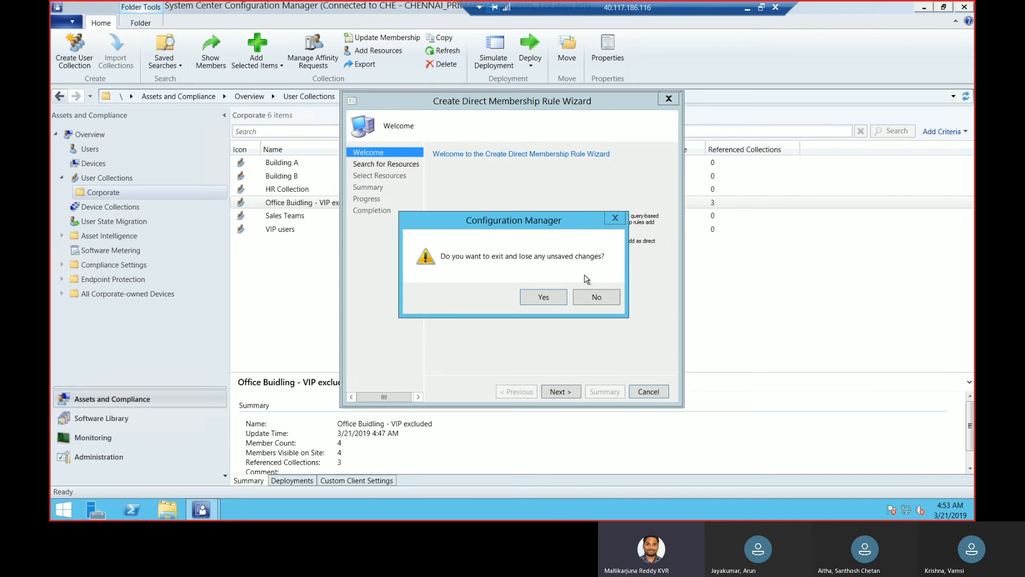
click(556, 297)
Add include collection rules for Building A and Building B from the Corporate folder to the new collection
click(569, 287)
click(569, 321)
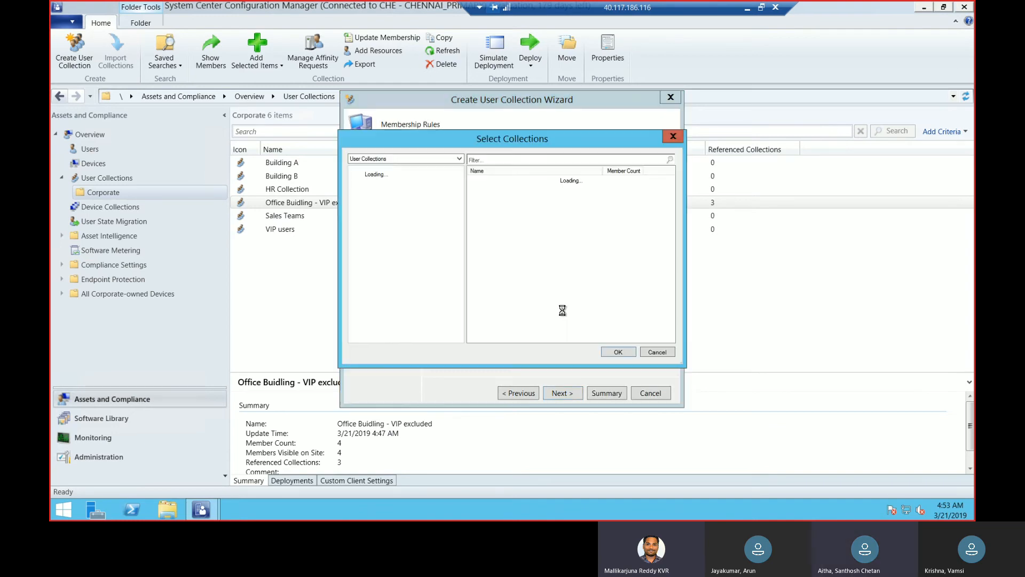
click(390, 189)
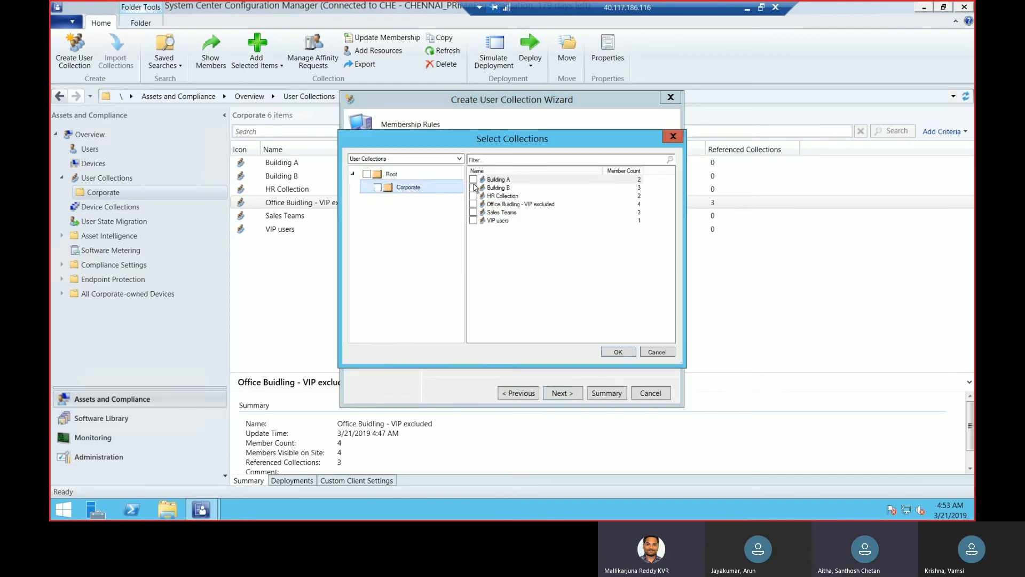
click(473, 179)
click(473, 188)
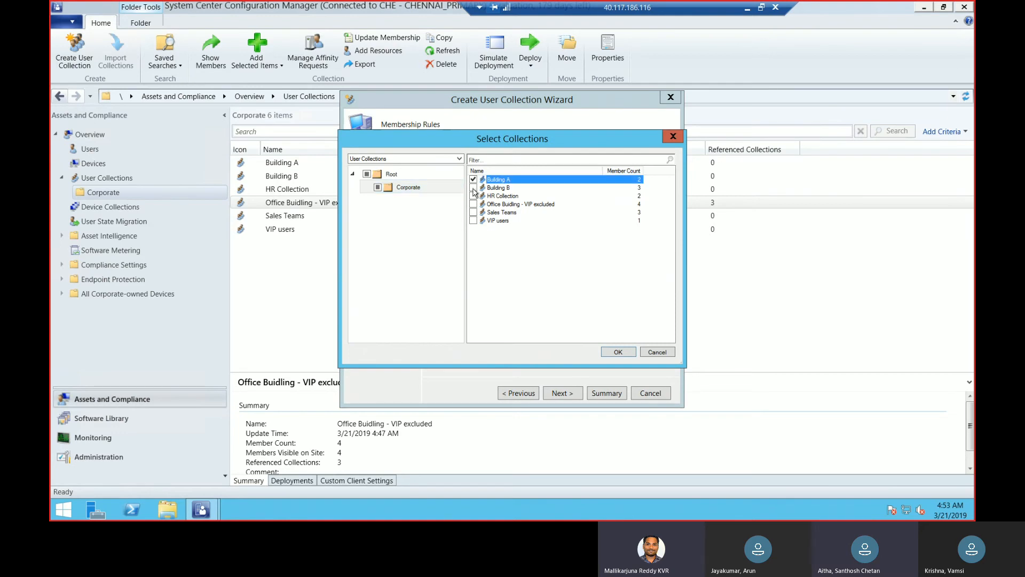
click(612, 351)
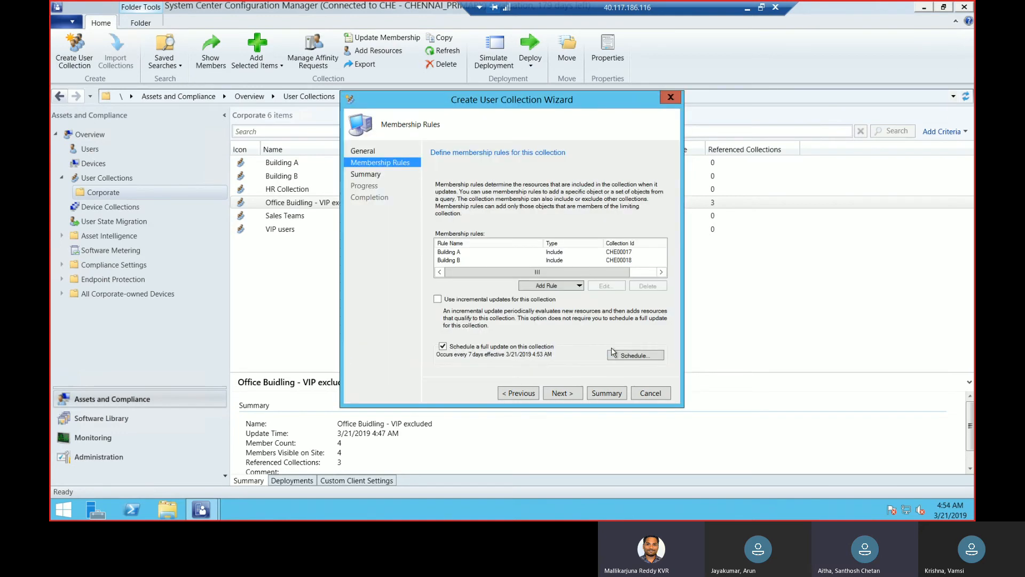
Finish creating the office building all included collection and close the wizard
click(561, 392)
click(566, 393)
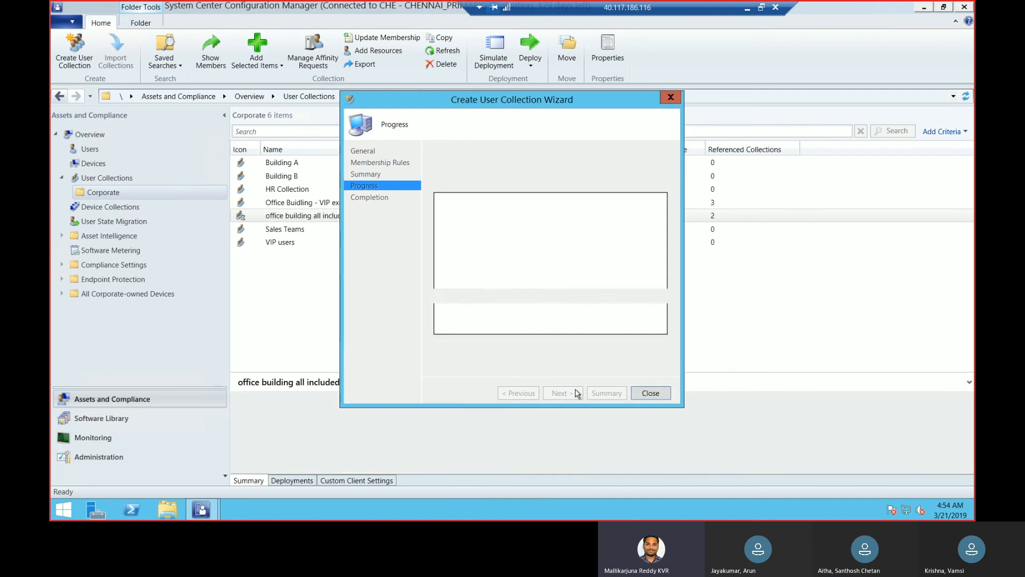
click(651, 393)
Compare the summary details of Office Buidling - VIP excluded and office building all included
click(335, 205)
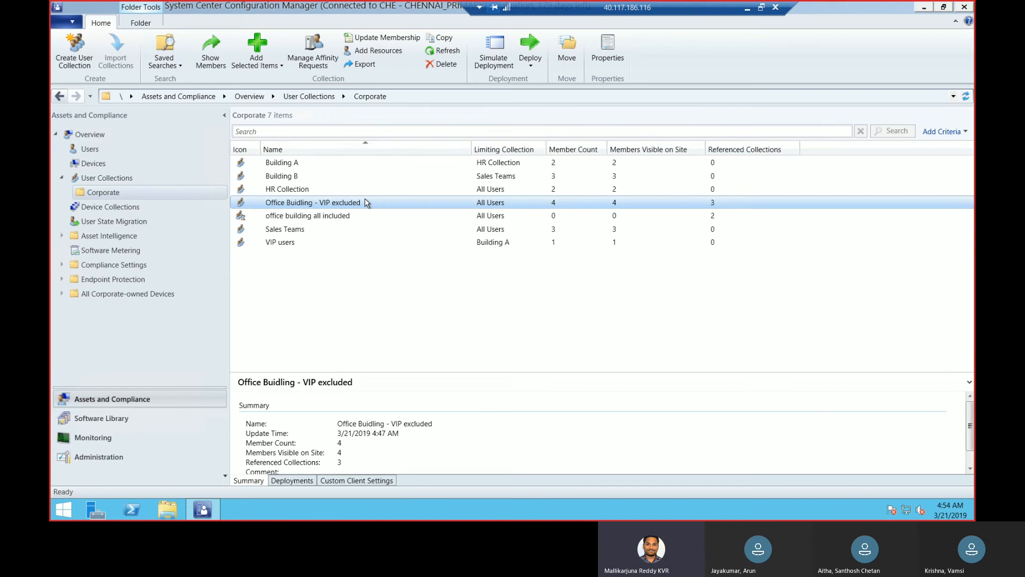
click(326, 218)
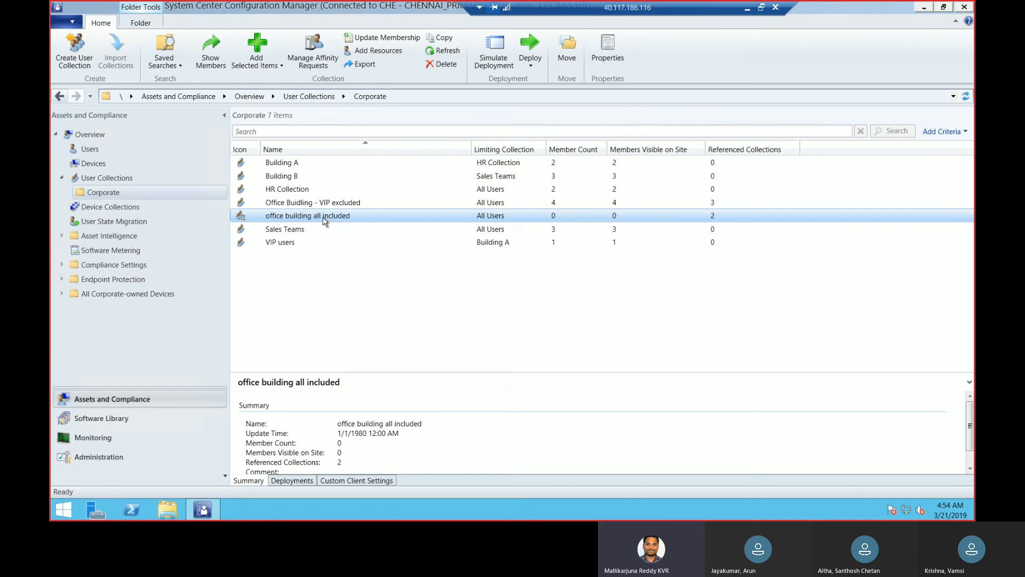
click(352, 207)
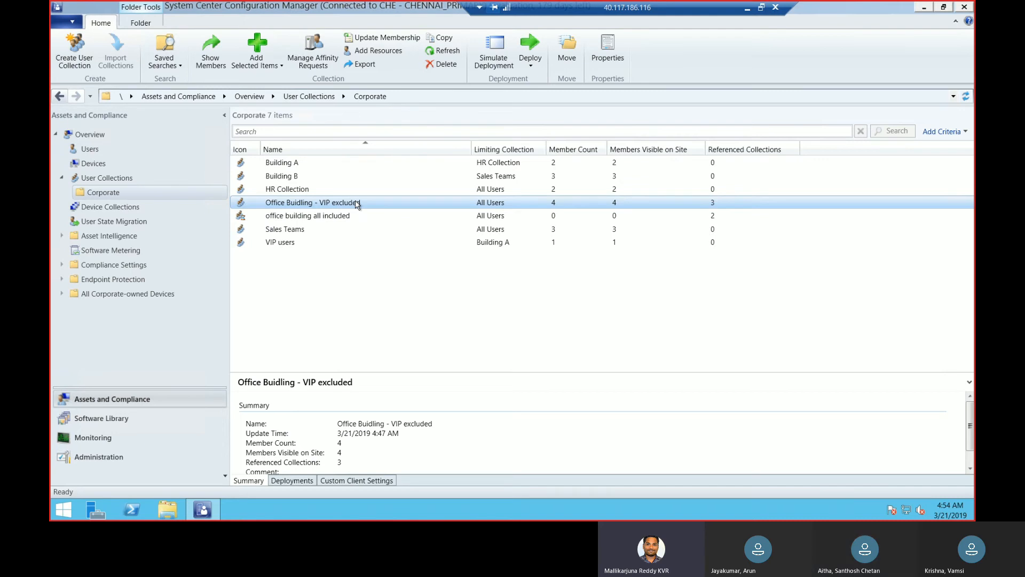
click(335, 219)
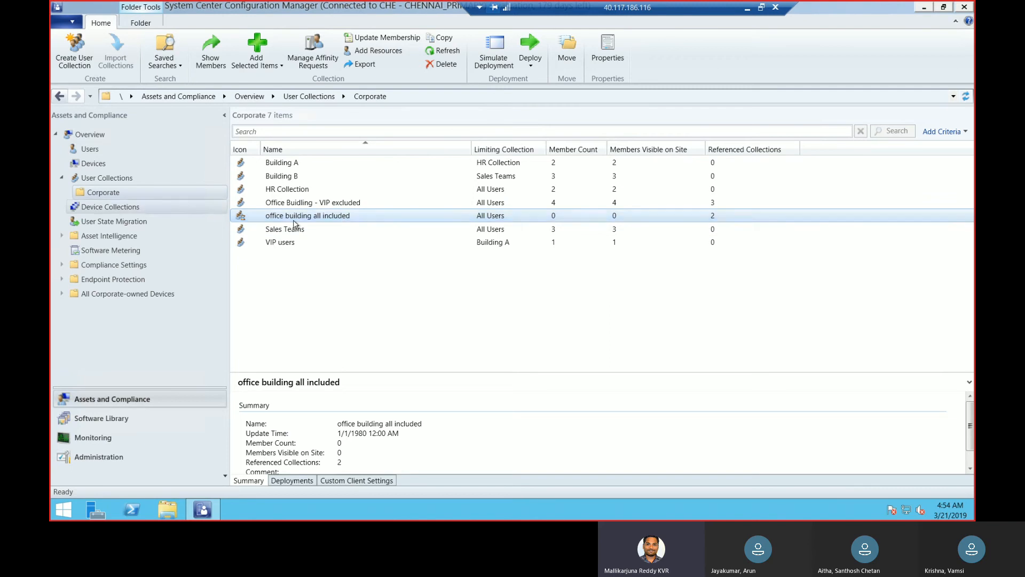
Reload the Corporate folder's collections and compare the member counts of the two office building collections
click(128, 179)
click(103, 192)
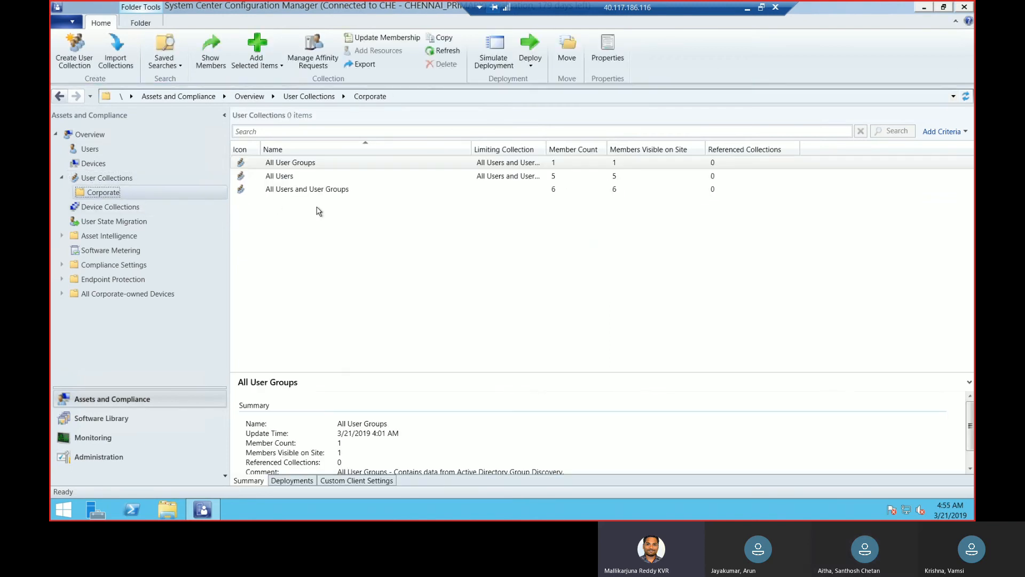
click(322, 207)
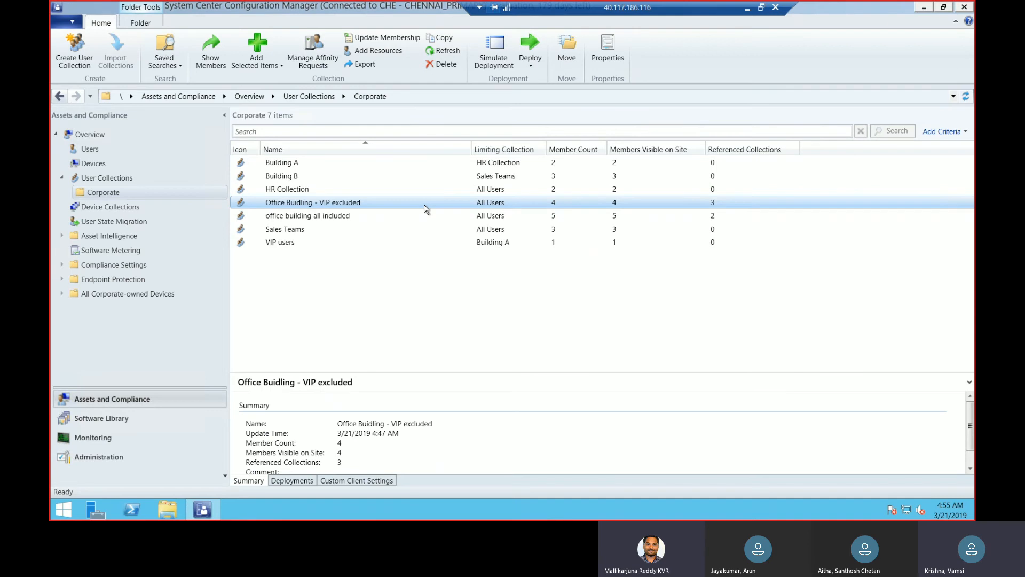
click(339, 216)
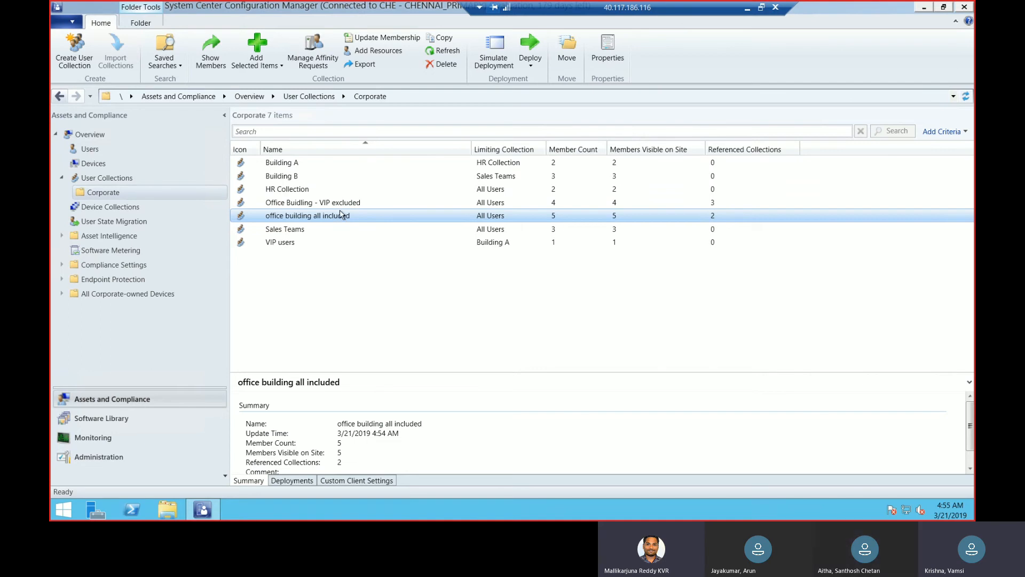
click(344, 206)
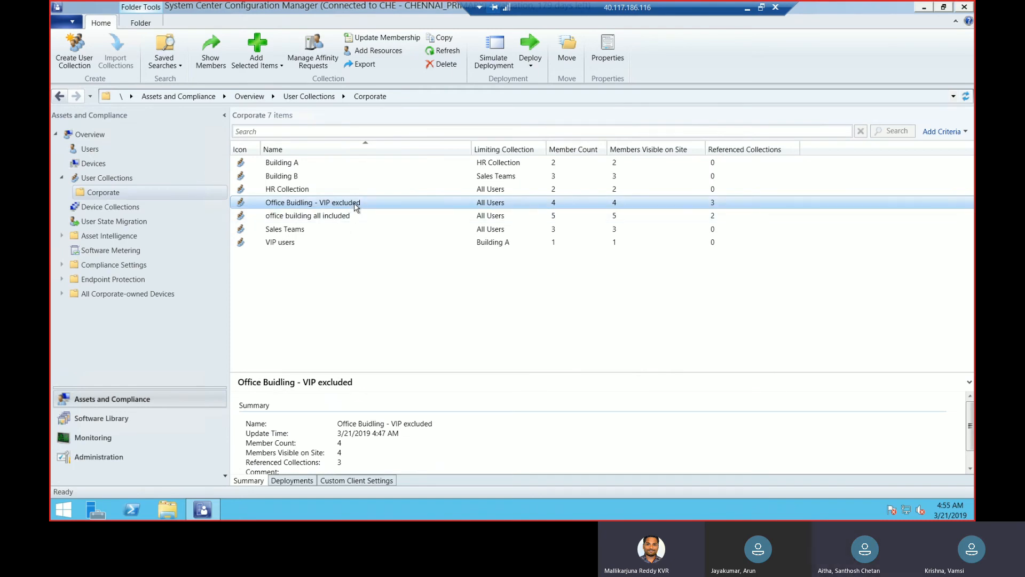
click(342, 218)
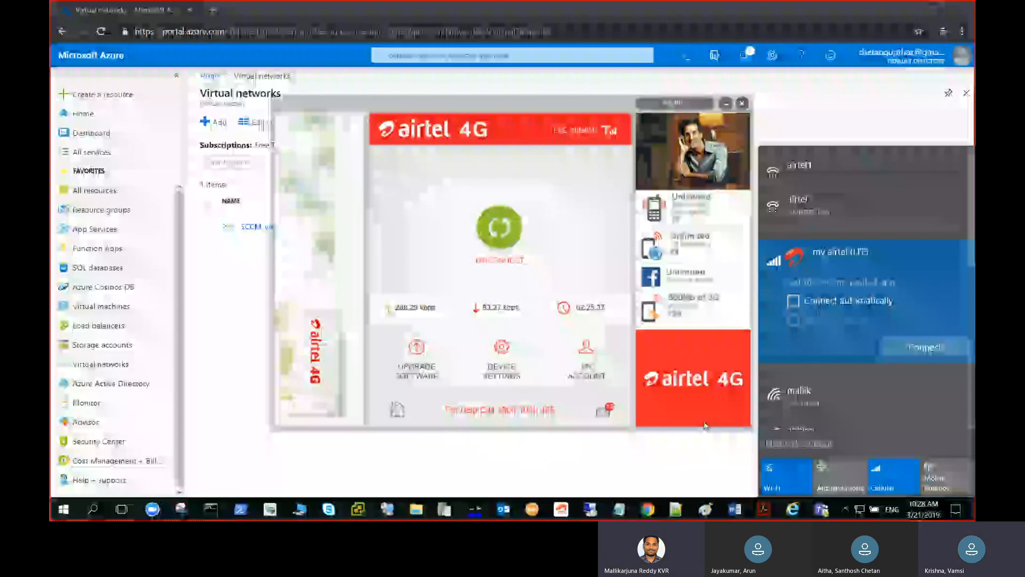
In the Azure portal, open the Client virtual machine and copy its public IP address
click(860, 510)
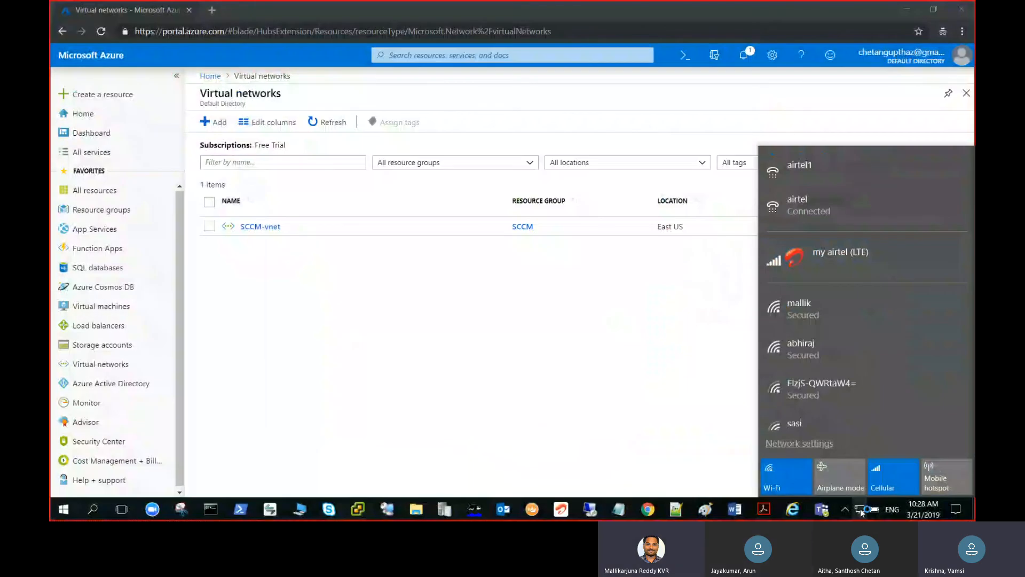
click(101, 305)
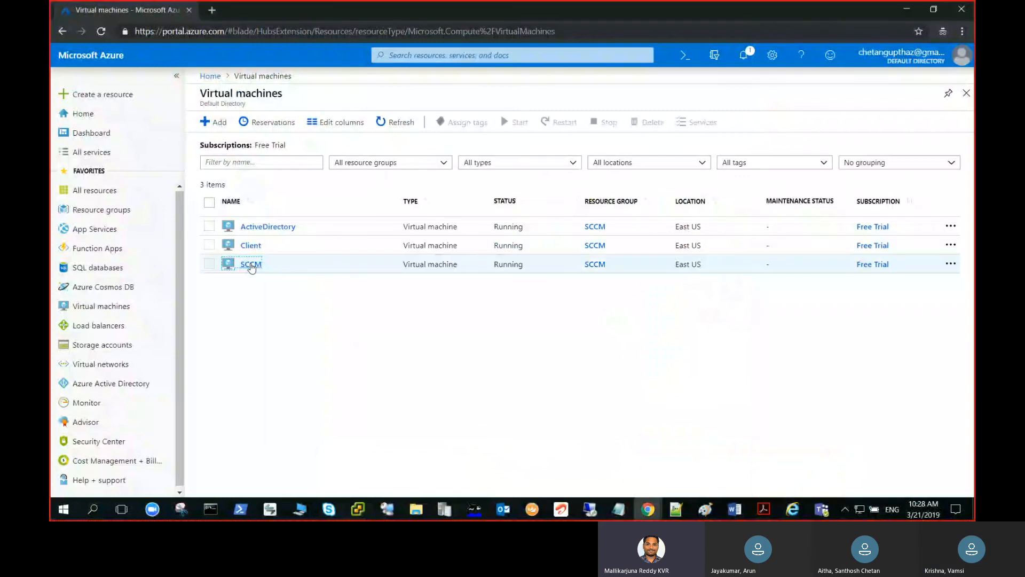
click(250, 264)
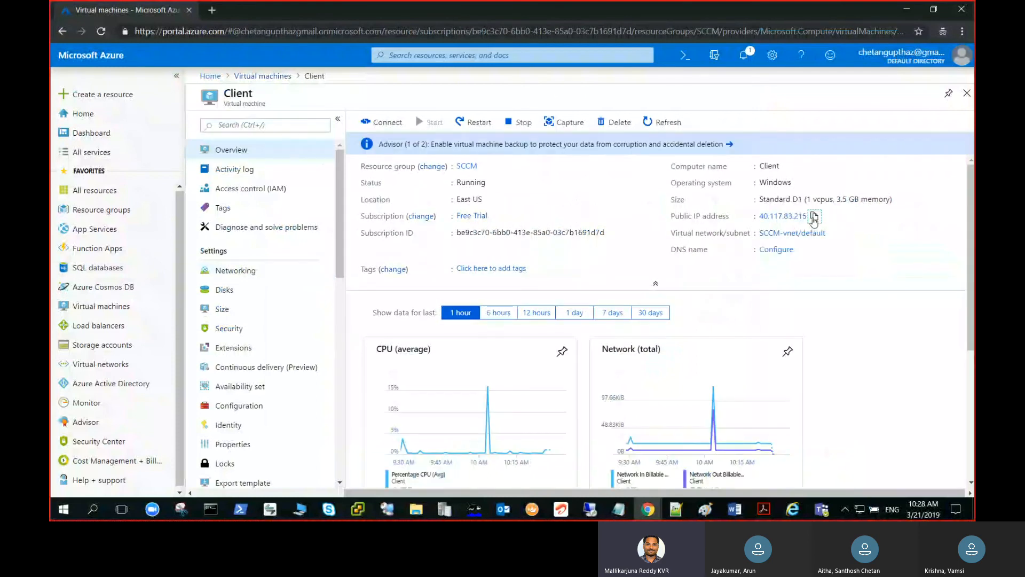
click(814, 216)
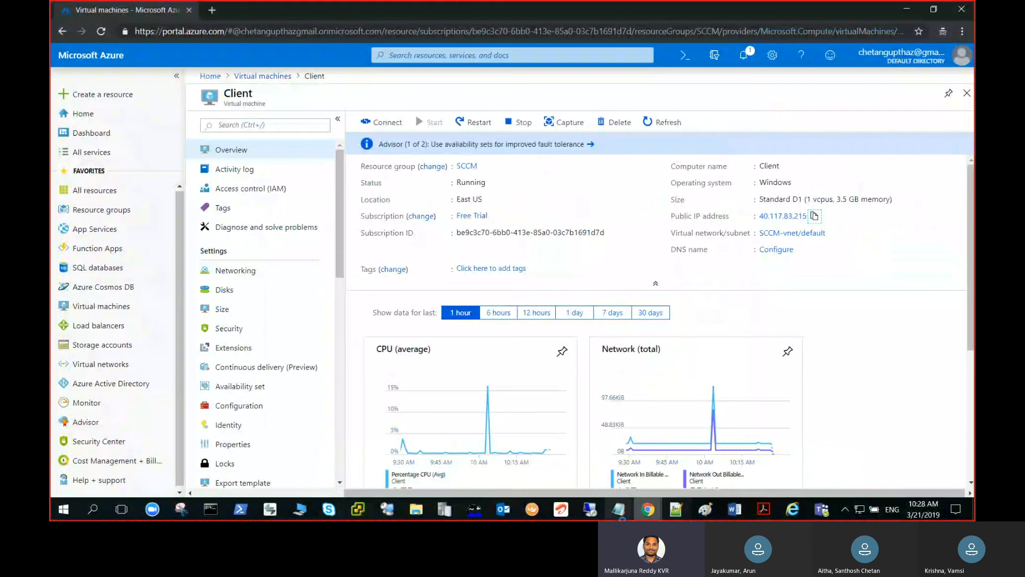
Start a new Remote Desktop connection to the copied address of the Client virtual machine, 40.117.83.215
click(593, 511)
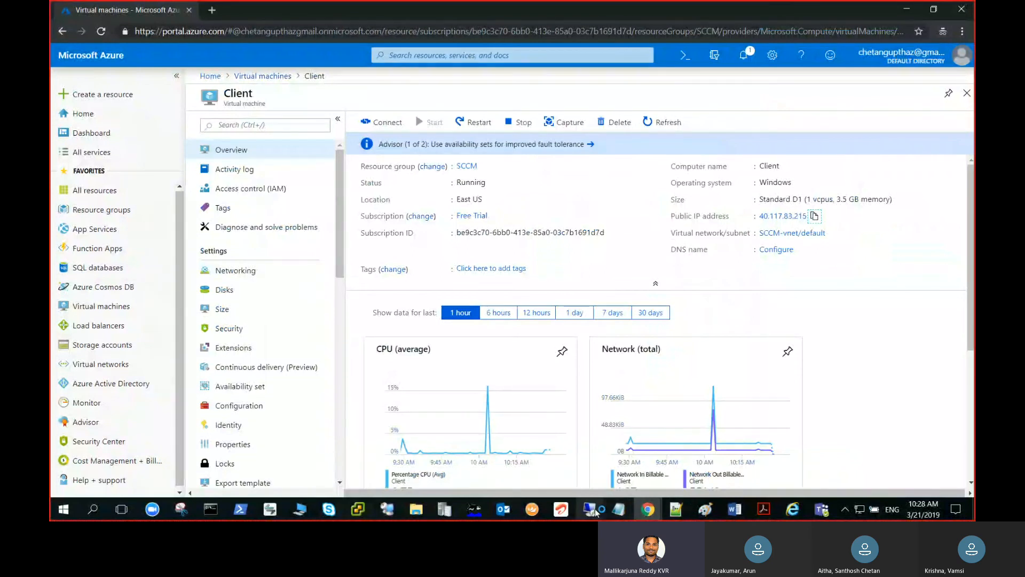
right_click(595, 511)
click(616, 444)
key(ctrl+v)
key(Return)
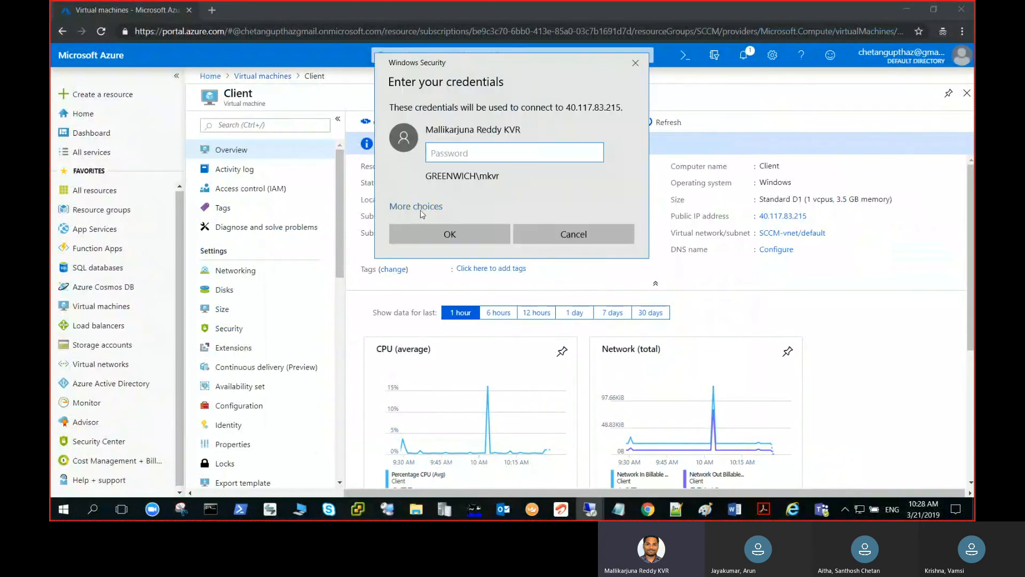
Choose to sign in with a different account and enter the lab account's user name
click(421, 209)
click(461, 273)
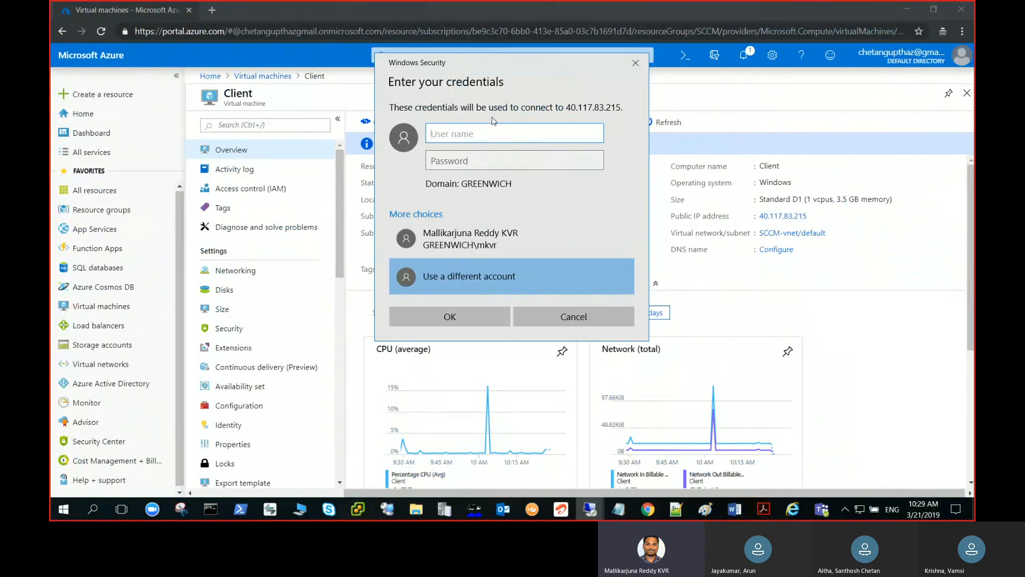
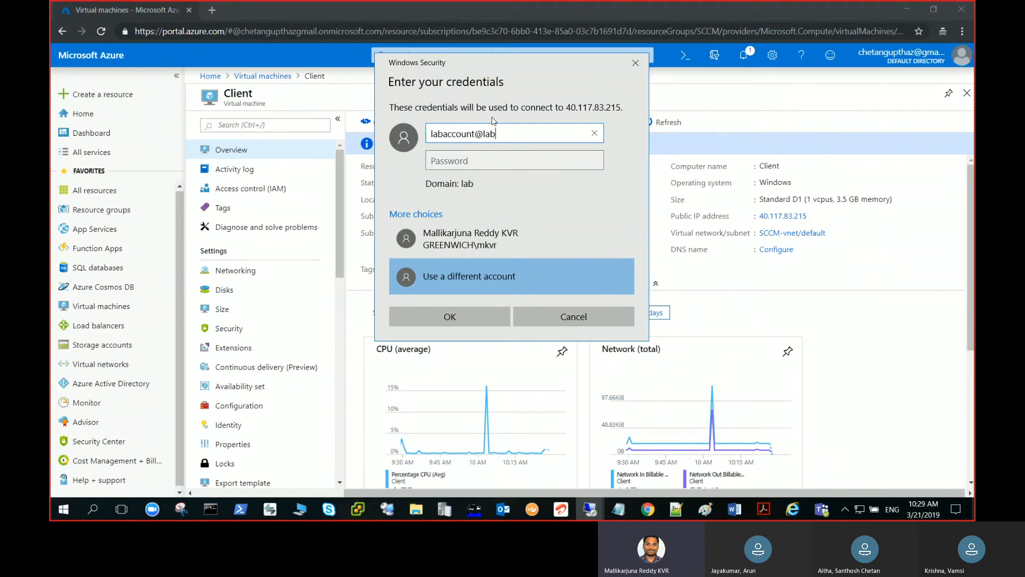
Enter the lab account's password and connect to the Client virtual machine's desktop
key(Tab)
text(**)
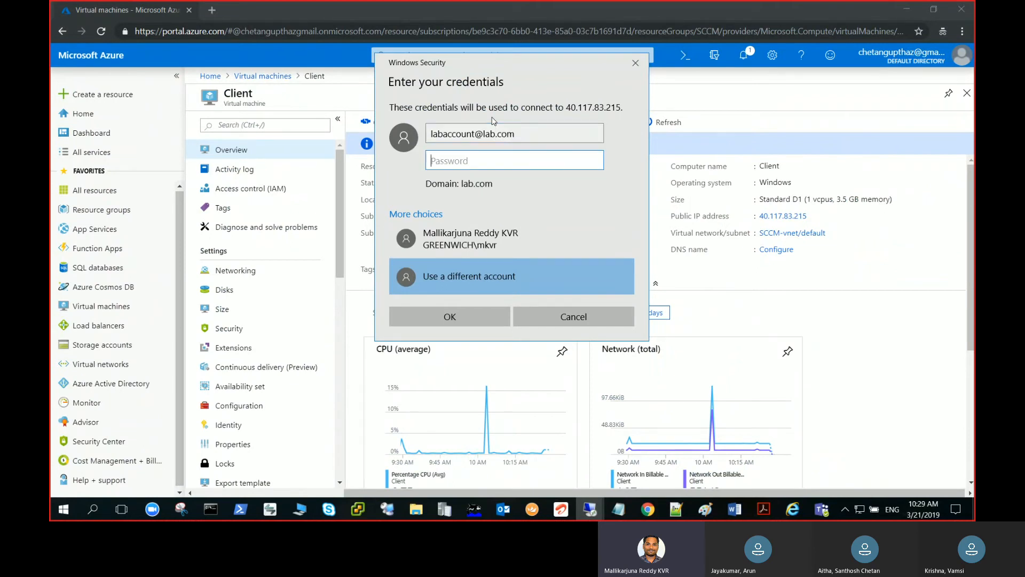
text(********)
key(BackSpace)
key(BackSpace)
key(BackSpace)
key(BackSpace)
key(BackSpace)
key(BackSpace)
key(BackSpace)
key(BackSpace)
key(BackSpace)
key(BackSpace)
text(*******)
key(BackSpace)
key(BackSpace)
key(BackSpace)
key(BackSpace)
key(BackSpace)
key(BackSpace)
key(BackSpace)
text(************)
key(Return)
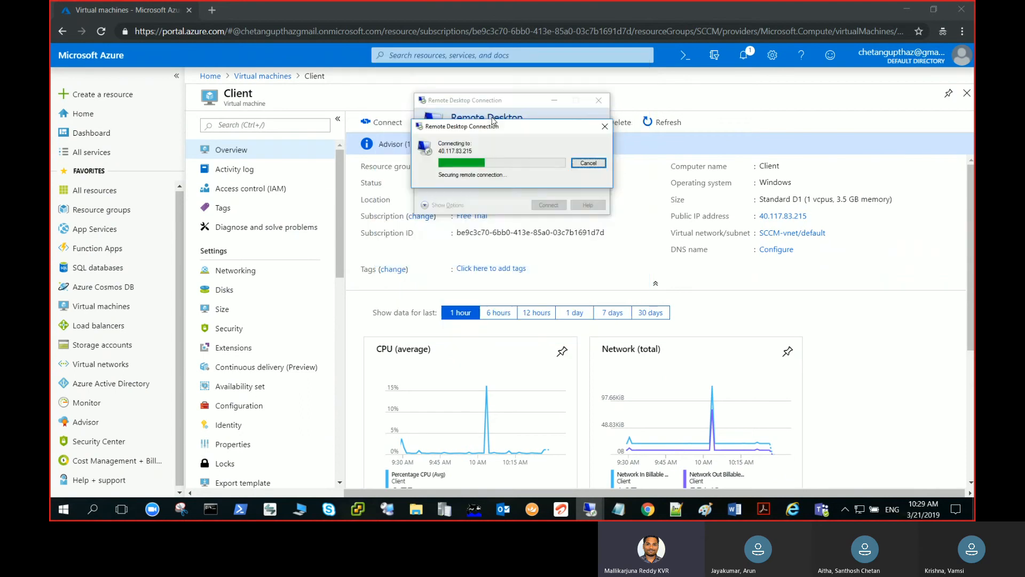
key(y)
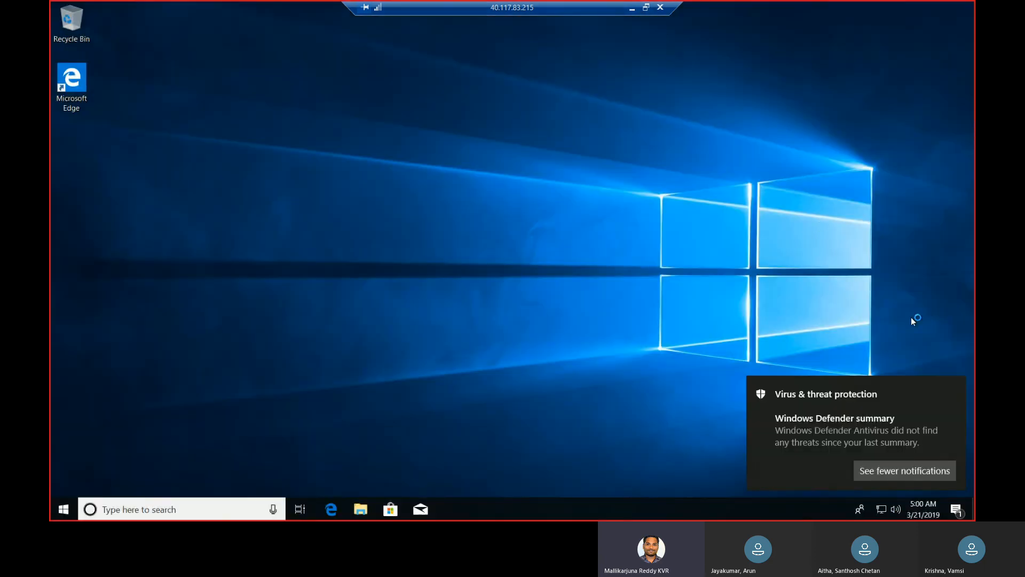
Dismiss the Windows Defender notification and open Network Connections by running ncpa.cpl
click(946, 383)
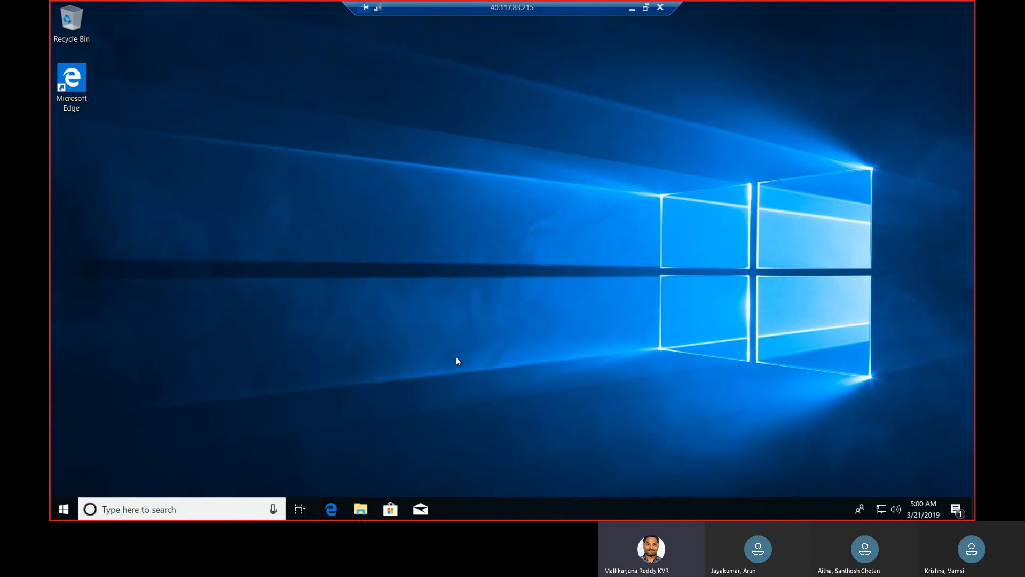
right_click(68, 511)
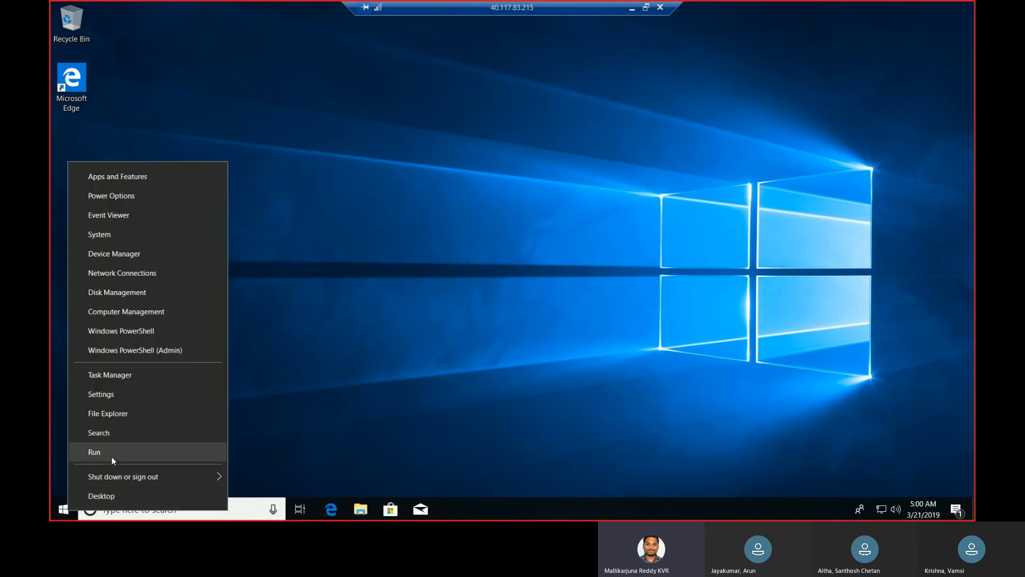
click(94, 452)
text(ncpa.cpl)
key(Return)
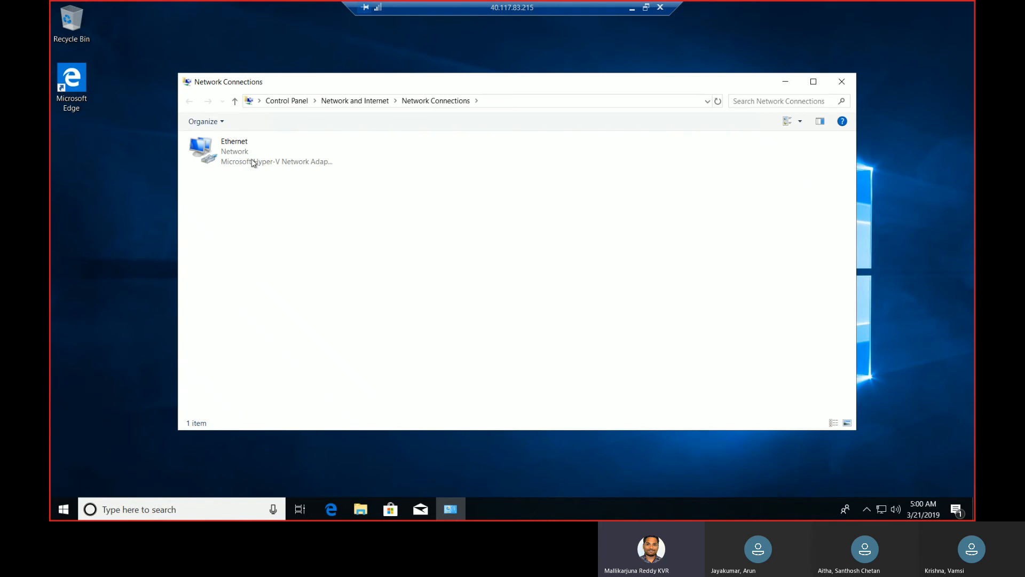
Inspect the Ethernet adapter's Internet Protocol Version 4 (TCP/IPv4) properties, then close the network windows without making changes
click(254, 162)
right_click(253, 160)
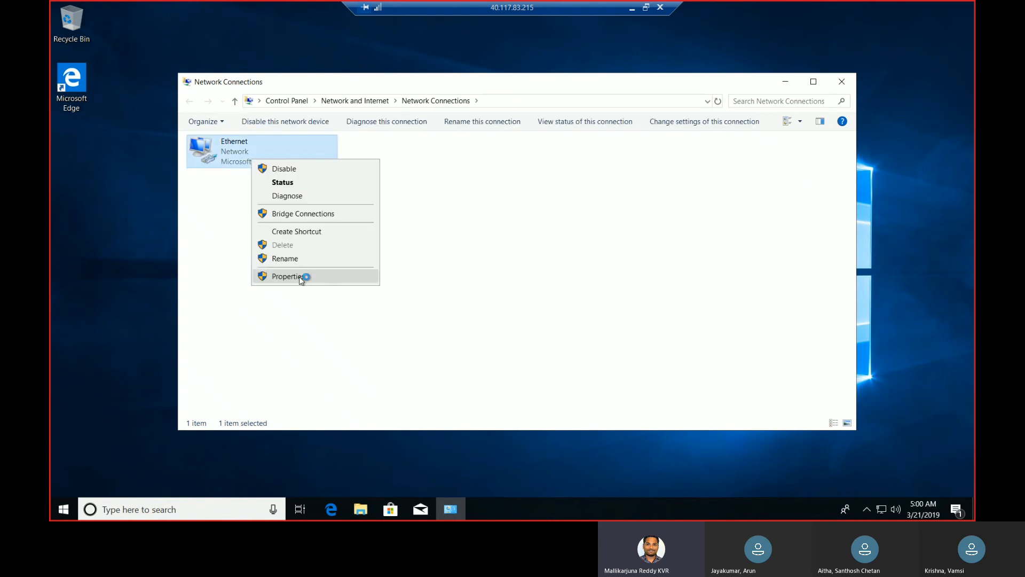
click(301, 279)
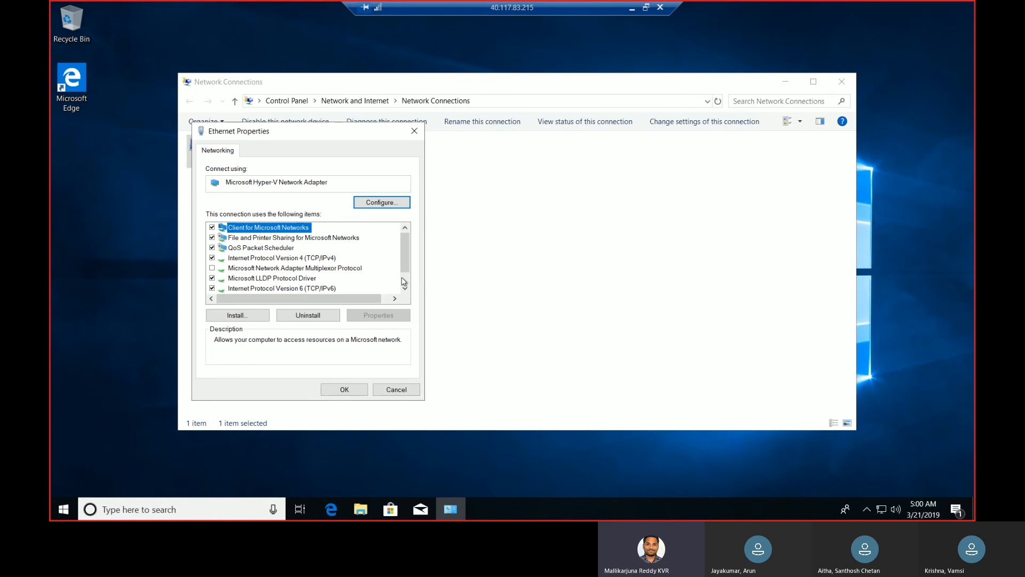
click(404, 282)
click(334, 238)
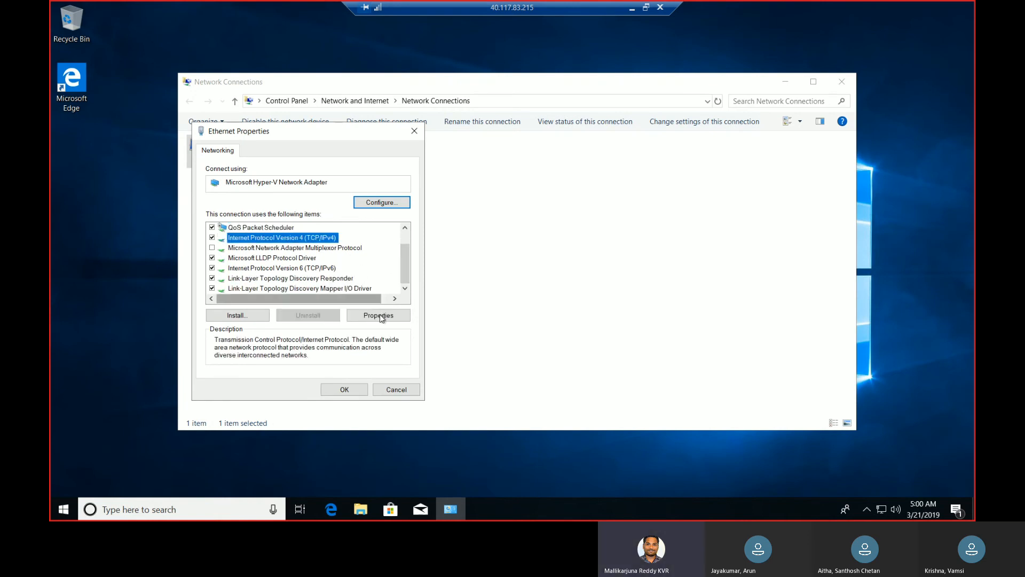
click(379, 316)
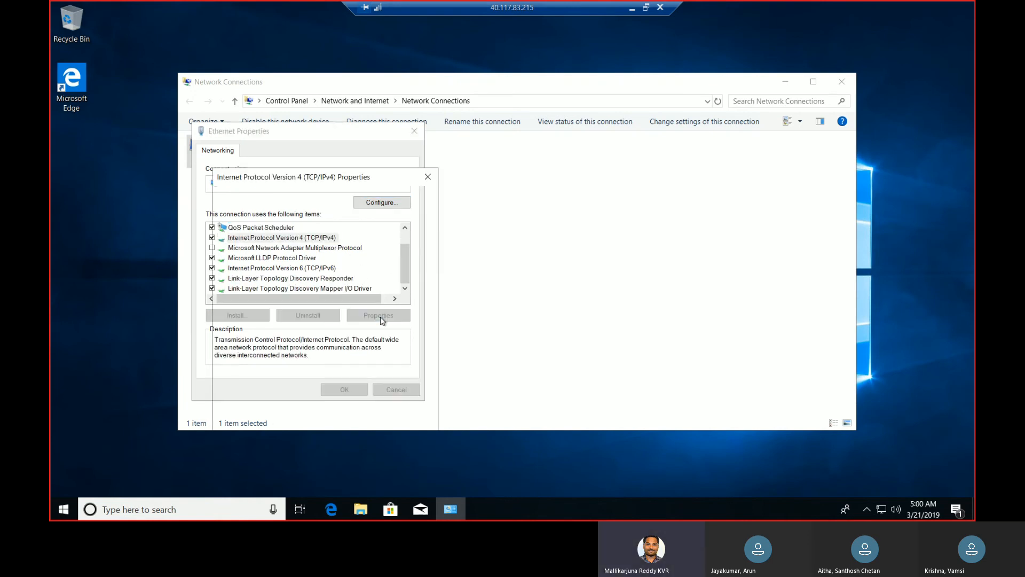
click(428, 177)
click(415, 131)
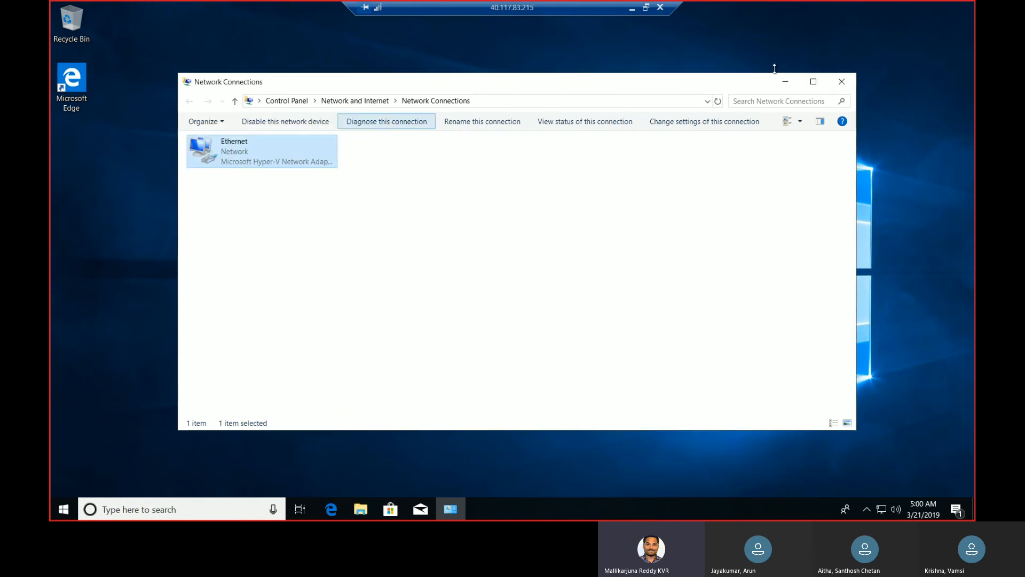
click(848, 82)
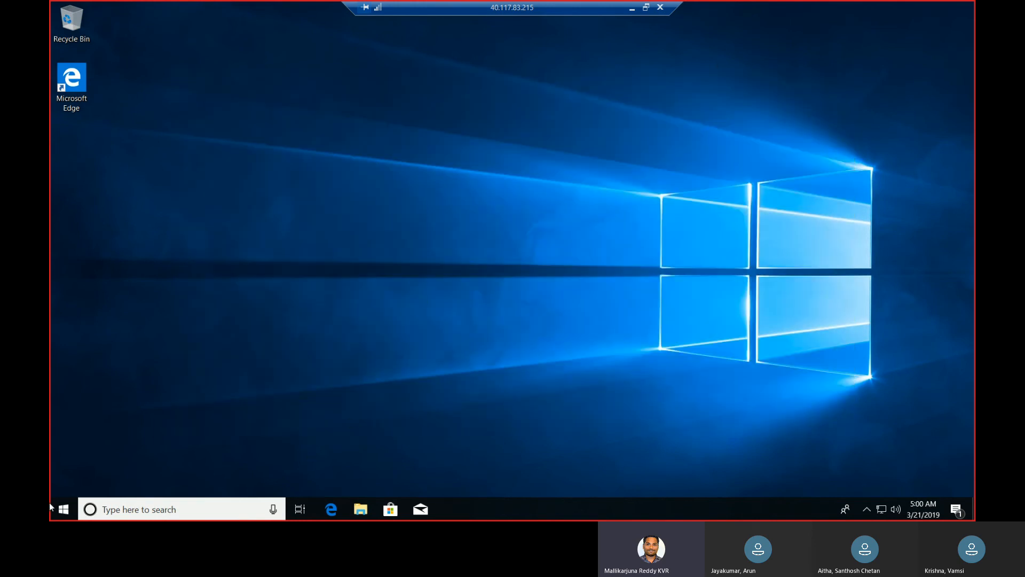
Open a command prompt through Run with cmd, ping activedirectory to test connectivity, and close the prompt
right_click(63, 511)
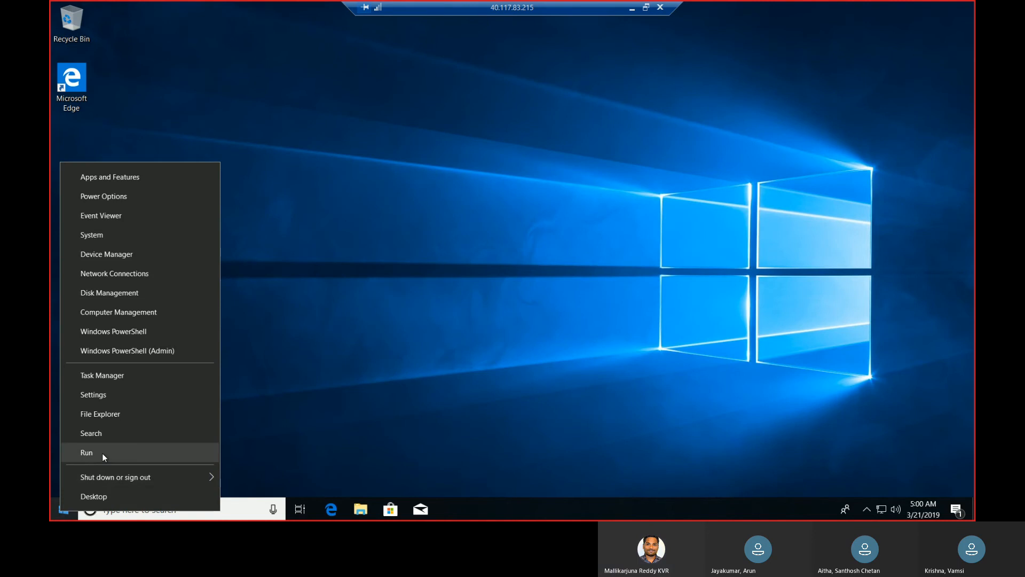
click(101, 453)
text(cmd)
key(Return)
text(ping activedire)
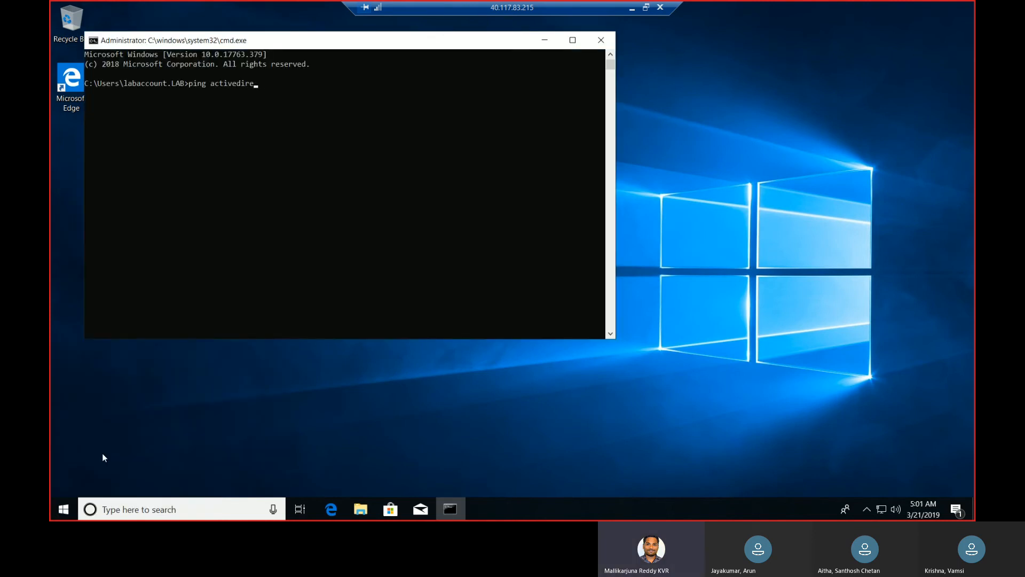
text(ctory)
key(Return)
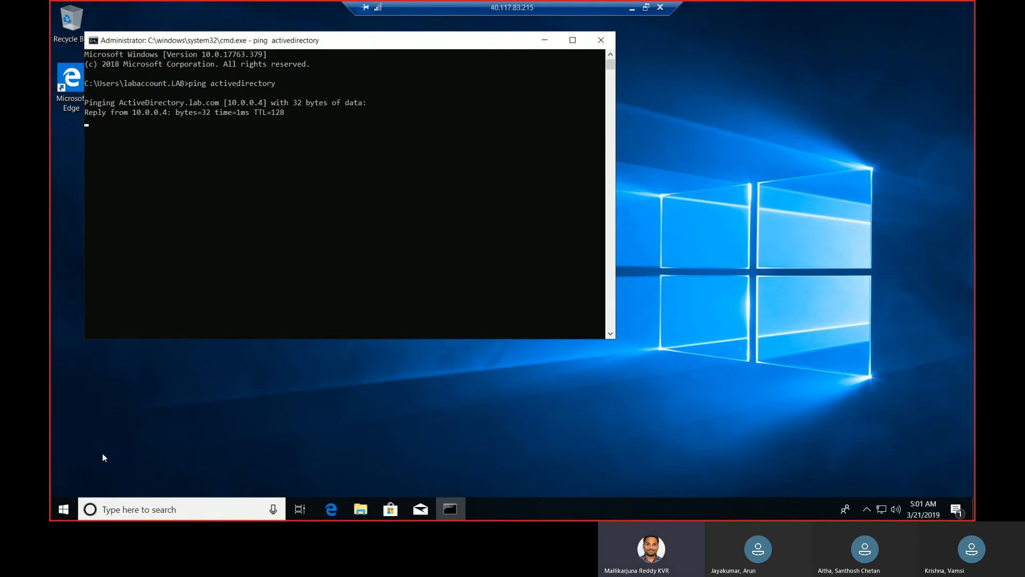
click(600, 40)
click(633, 10)
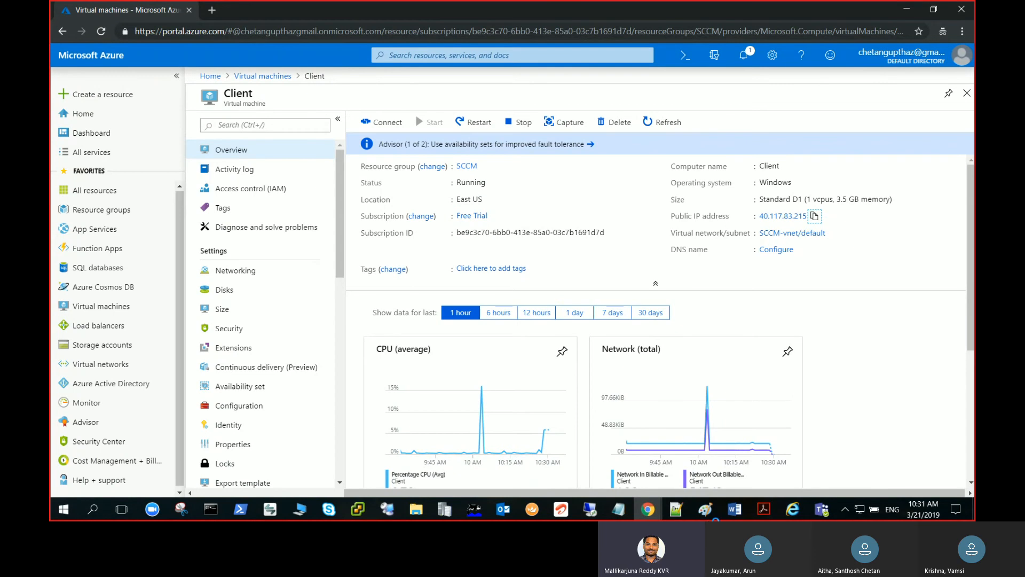
mouse_move(589, 509)
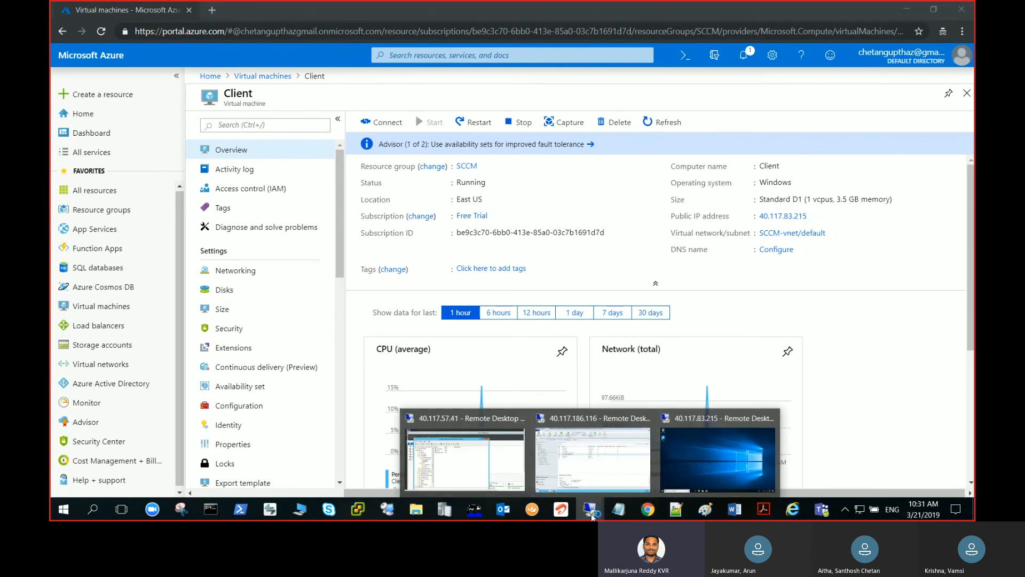
click(722, 465)
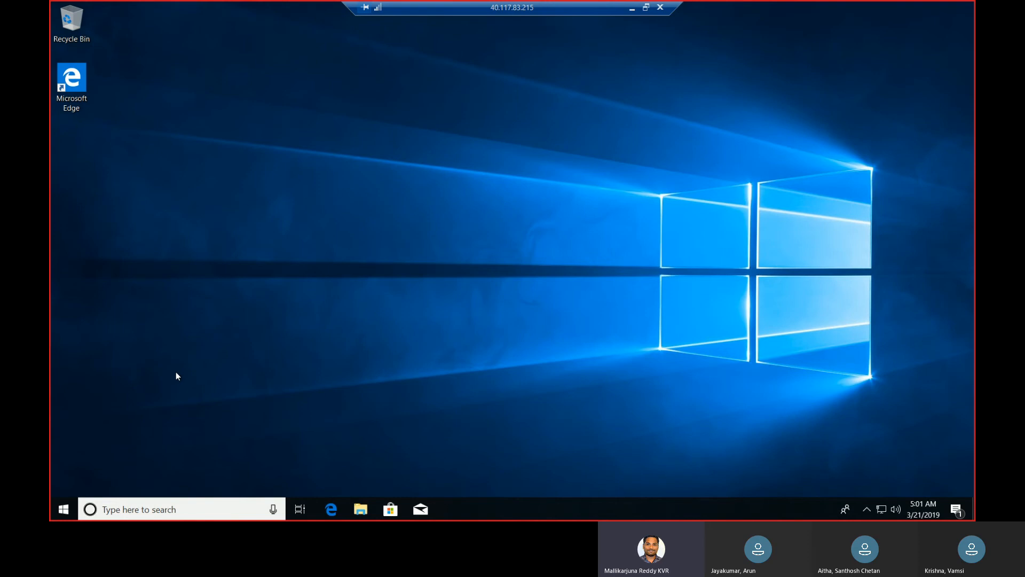
Search the Client machine for "softw" and for "configuration" to check for installed Configuration Manager client apps, then dismiss the search
click(64, 510)
text(s)
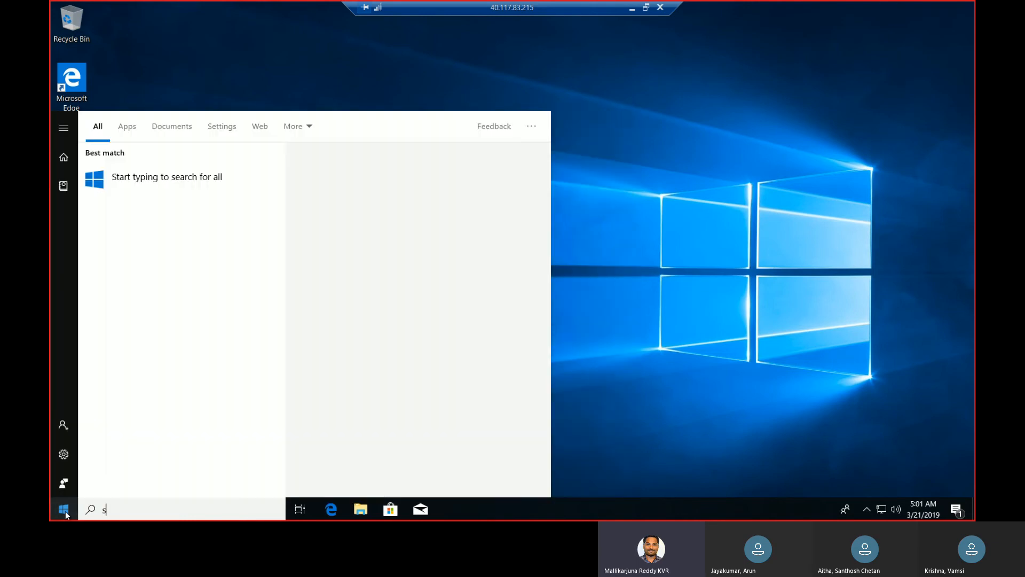
text(oftw)
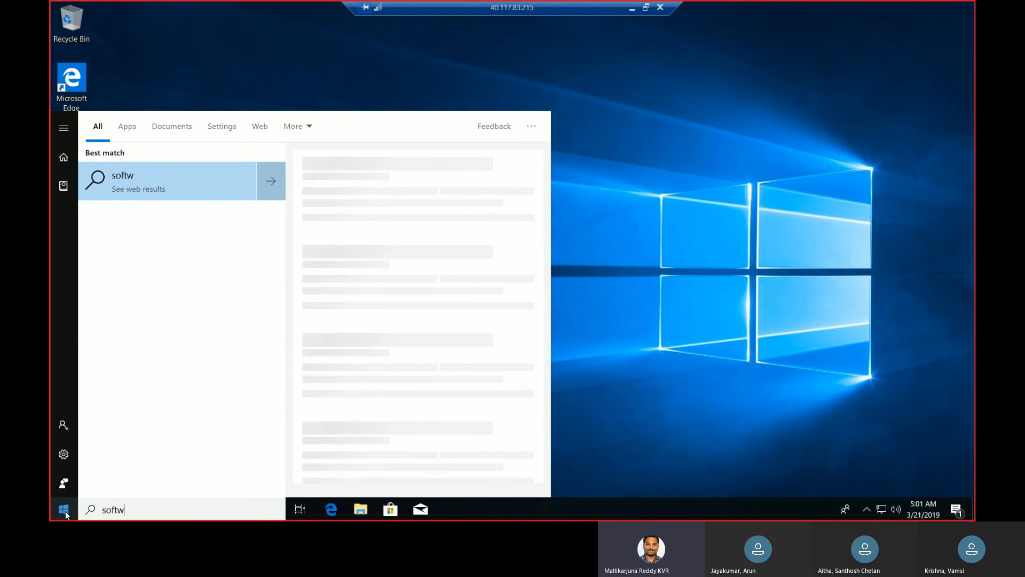
click(64, 511)
text(config)
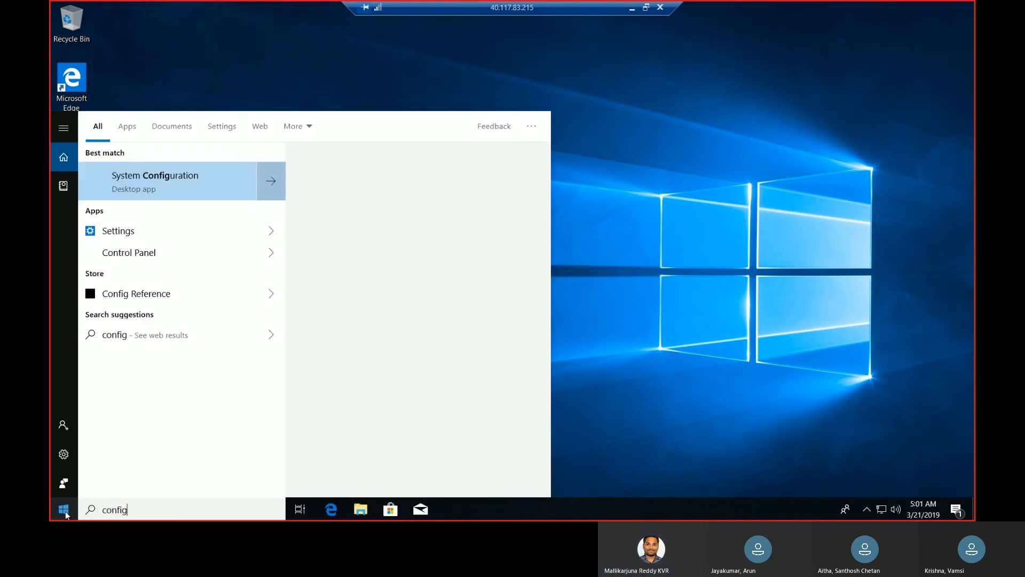
text(uration)
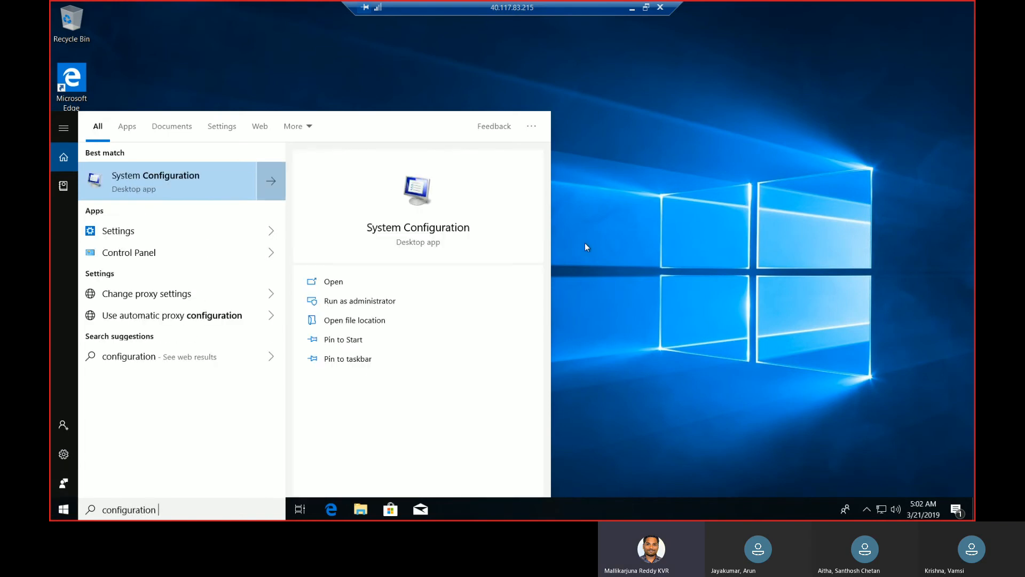
click(585, 243)
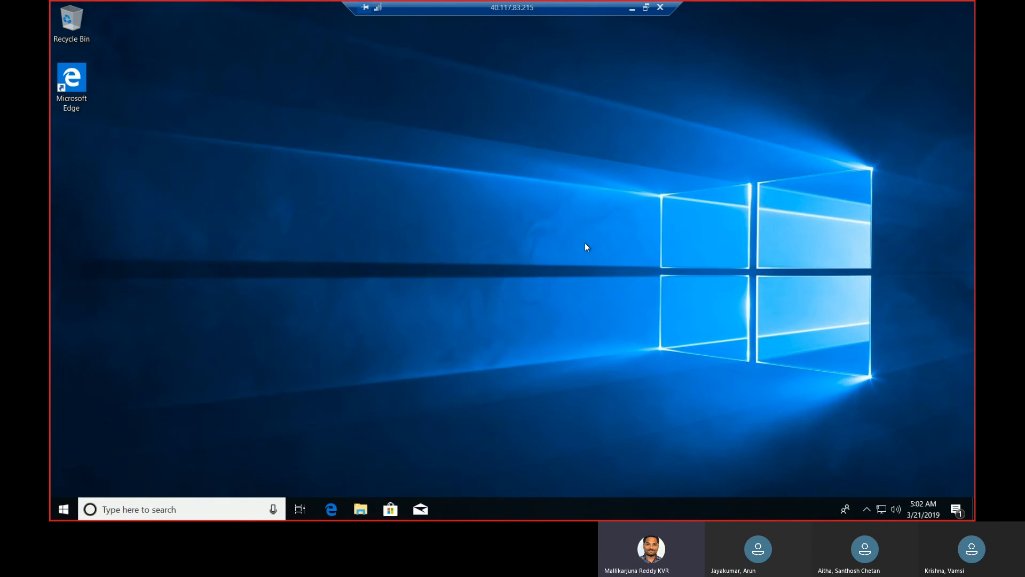
Minimize the Client session, view the 40.117.57.41 Remote Desktop session in full screen, and minimize it
click(632, 10)
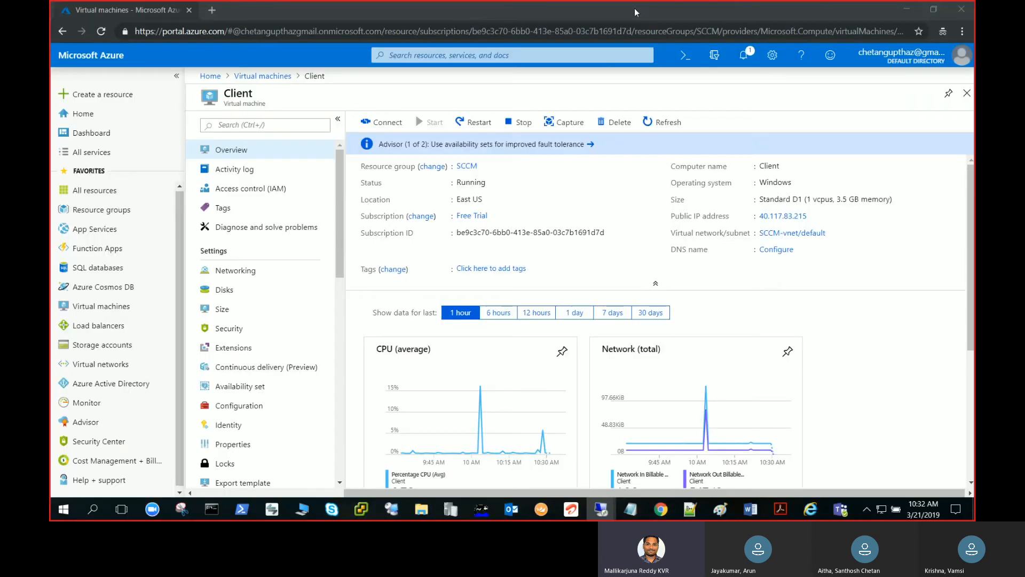
mouse_move(587, 512)
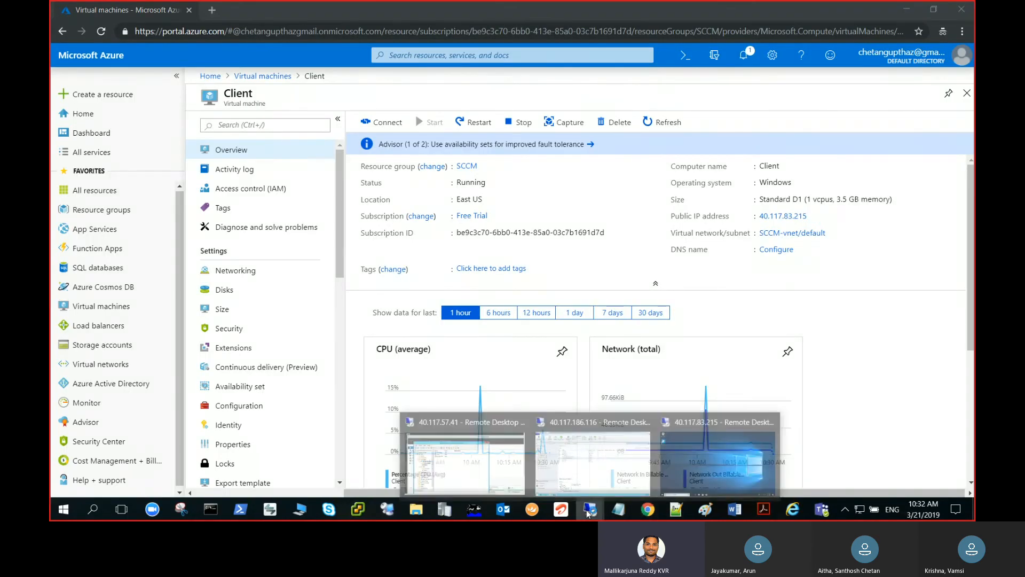
click(491, 478)
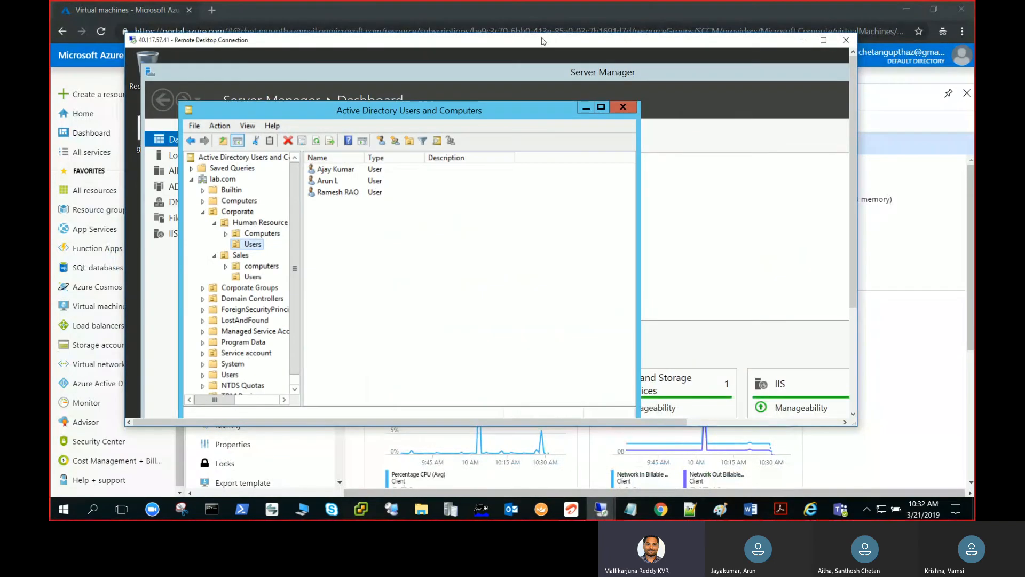
double_click(543, 39)
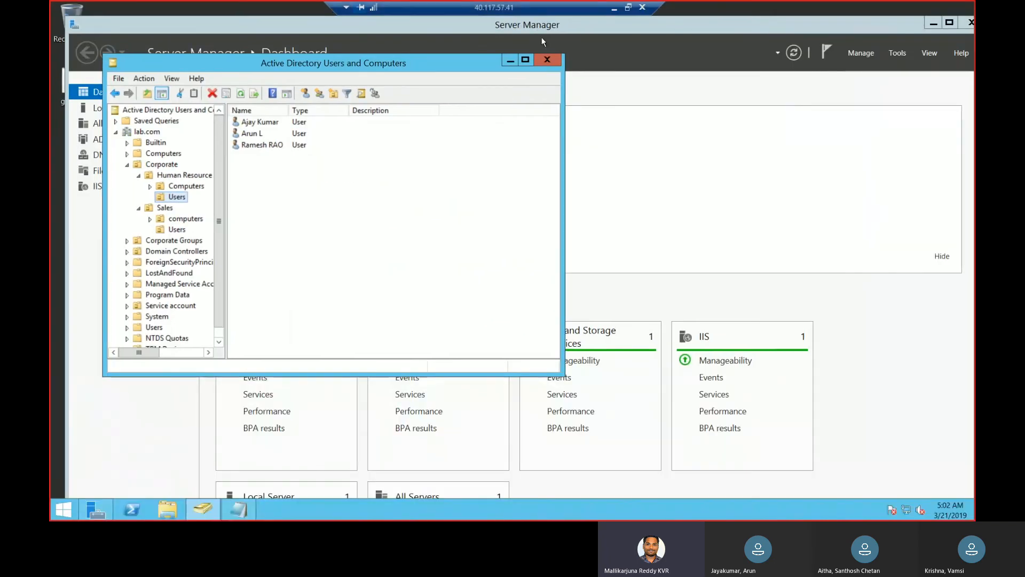
click(615, 9)
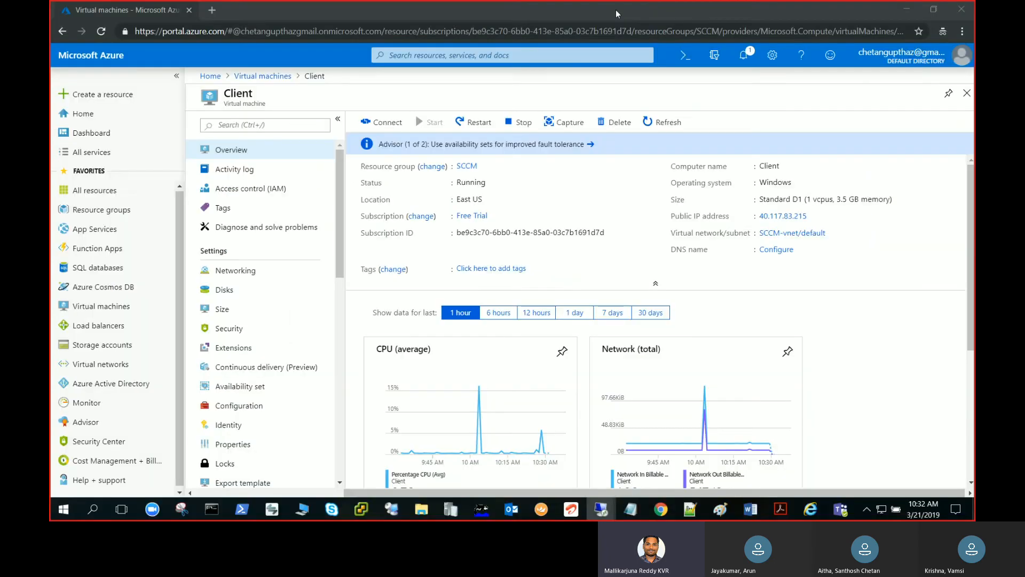
Switch to Document2 in Word and enlarge the client push flowchart to 282% zoom at its starting boxes
mouse_move(734, 509)
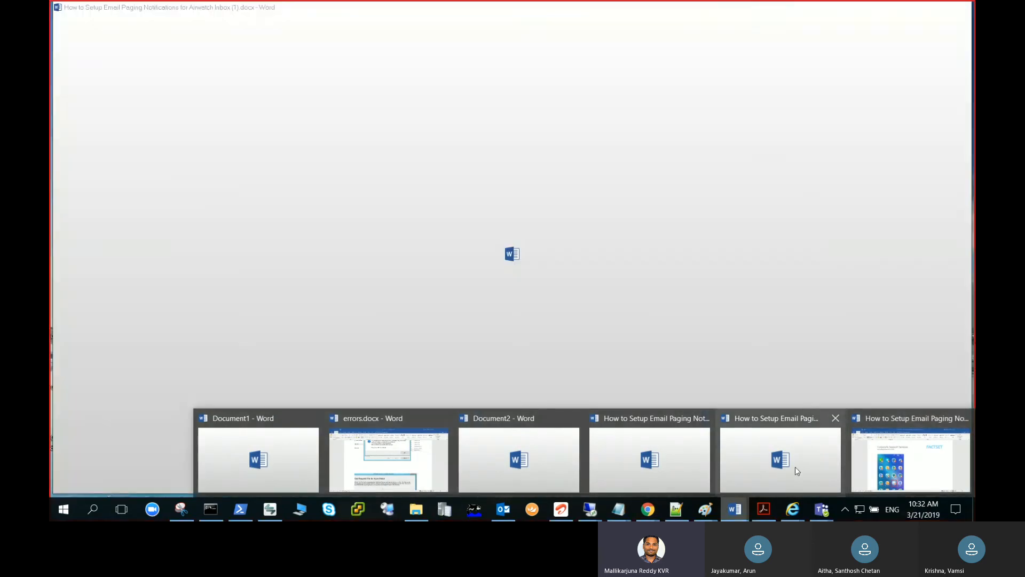
click(499, 462)
scroll(974, 248, down, 1)
click(921, 490)
click(921, 490)
mouse_move(921, 490)
mouse_down()
mouse_move(943, 492)
mouse_move(914, 494)
mouse_move(928, 492)
mouse_up()
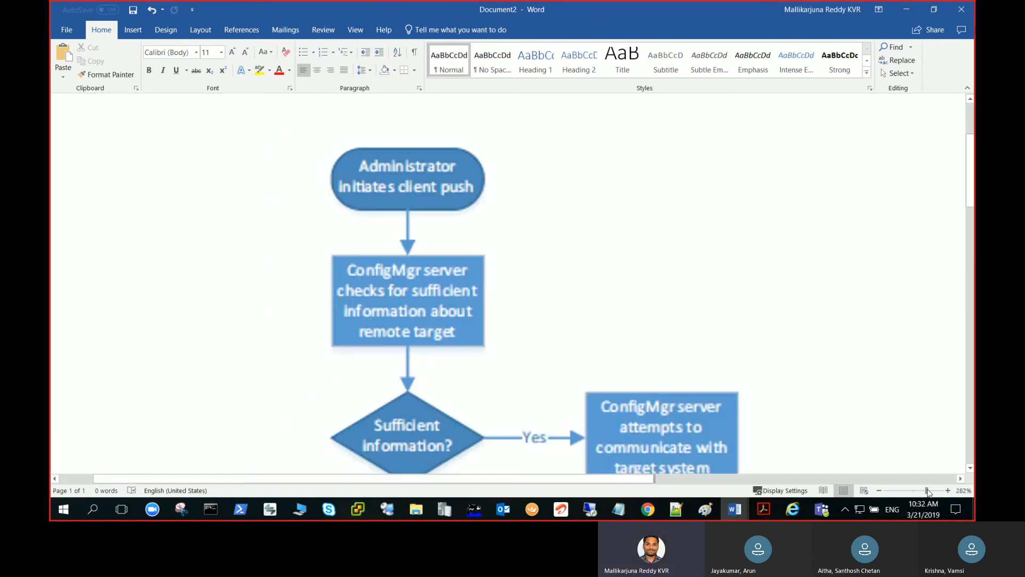
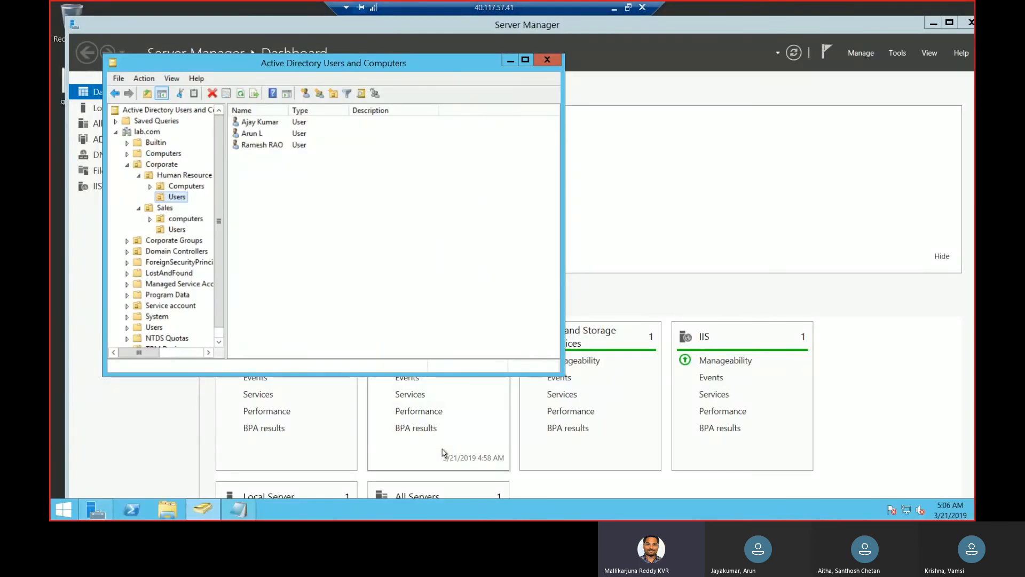
Minimize the 40.117.57.41 session and switch to the 40.117.186.116 Remote Desktop session running the Configuration Manager console
click(614, 8)
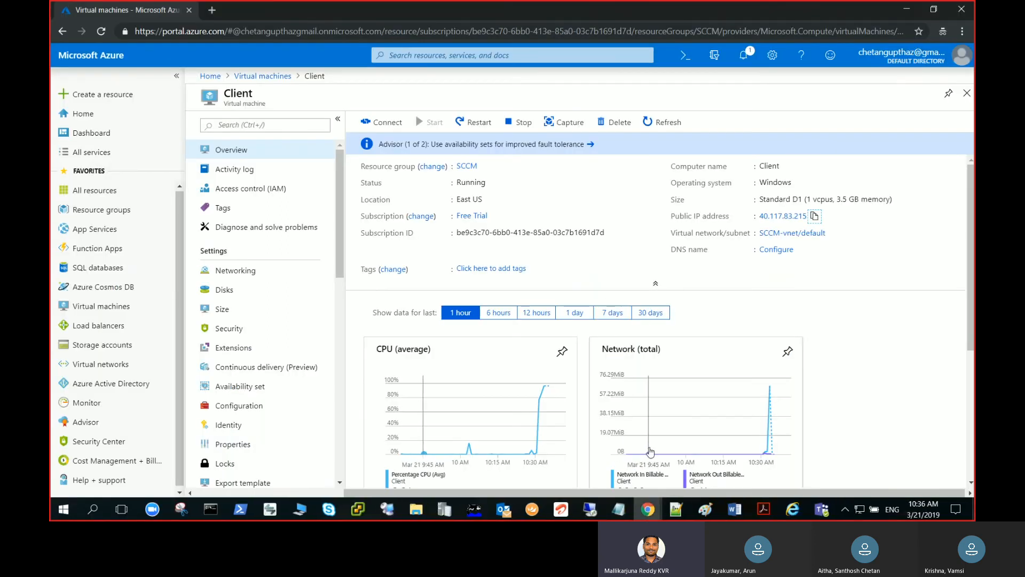
click(590, 509)
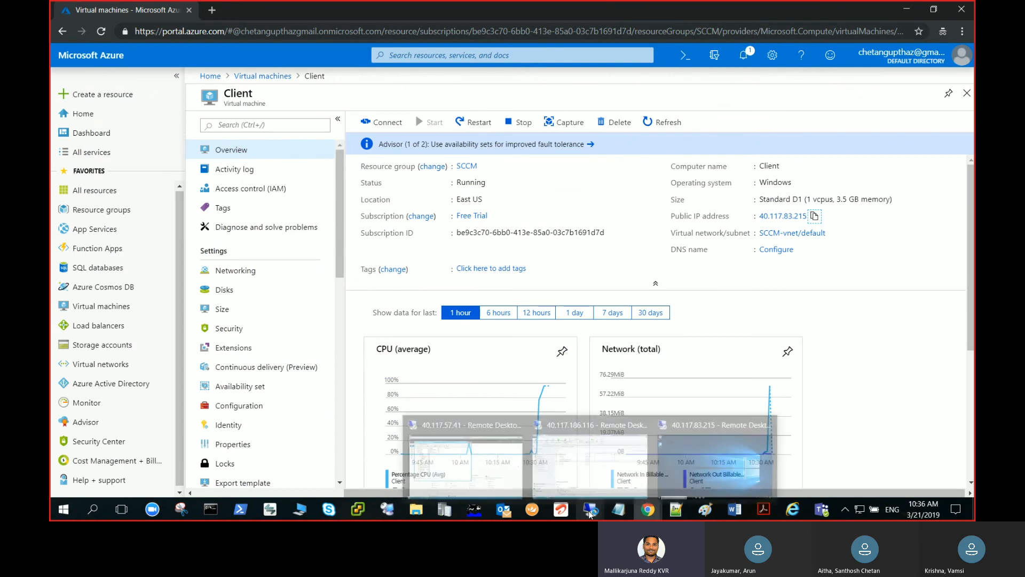
click(599, 474)
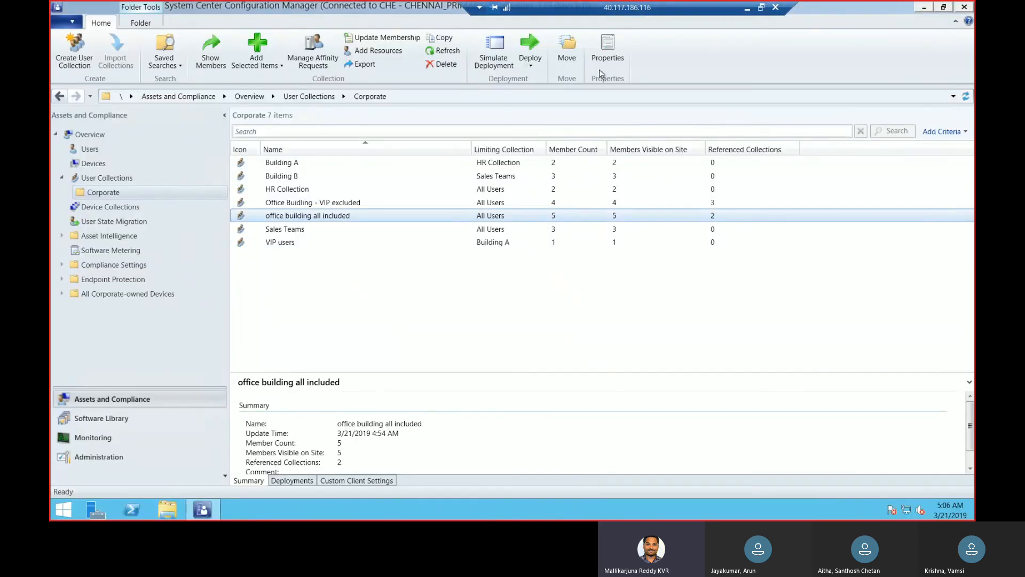
Open Windows PowerShell on the Configuration Manager server and ping client to test connectivity
click(135, 511)
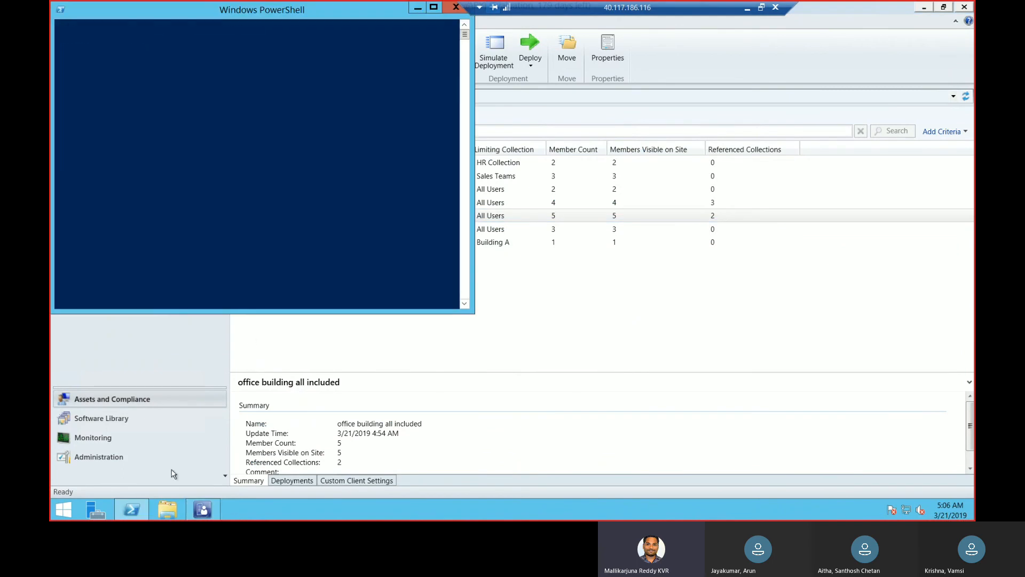
click(269, 259)
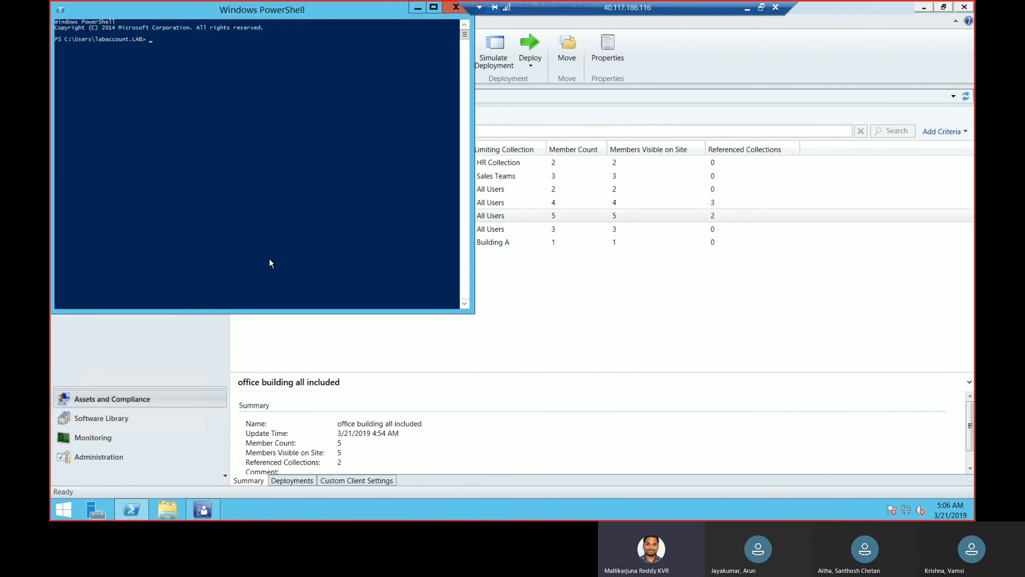
text(ping clin)
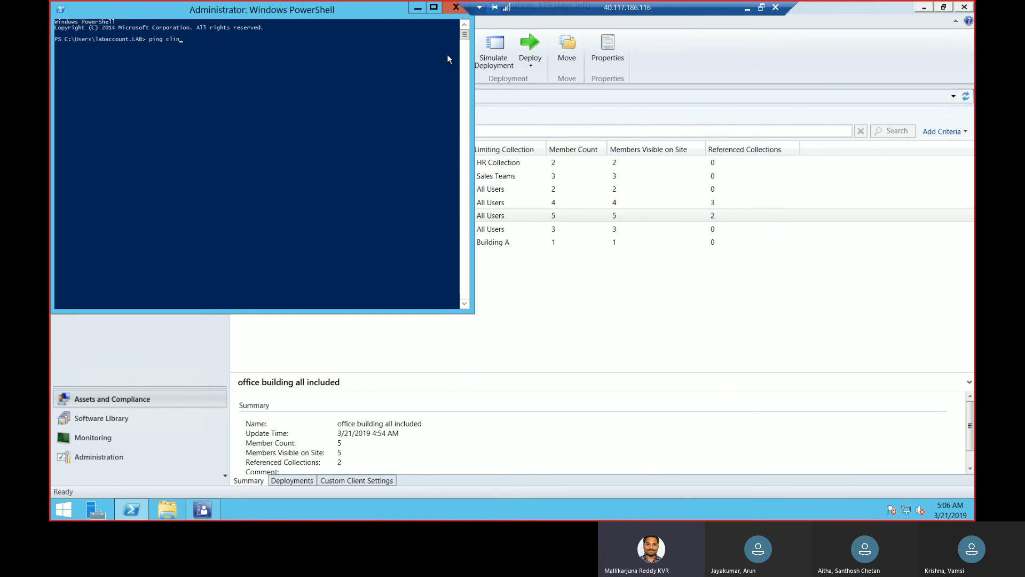
key(BackSpace)
text(entient)
key(Return)
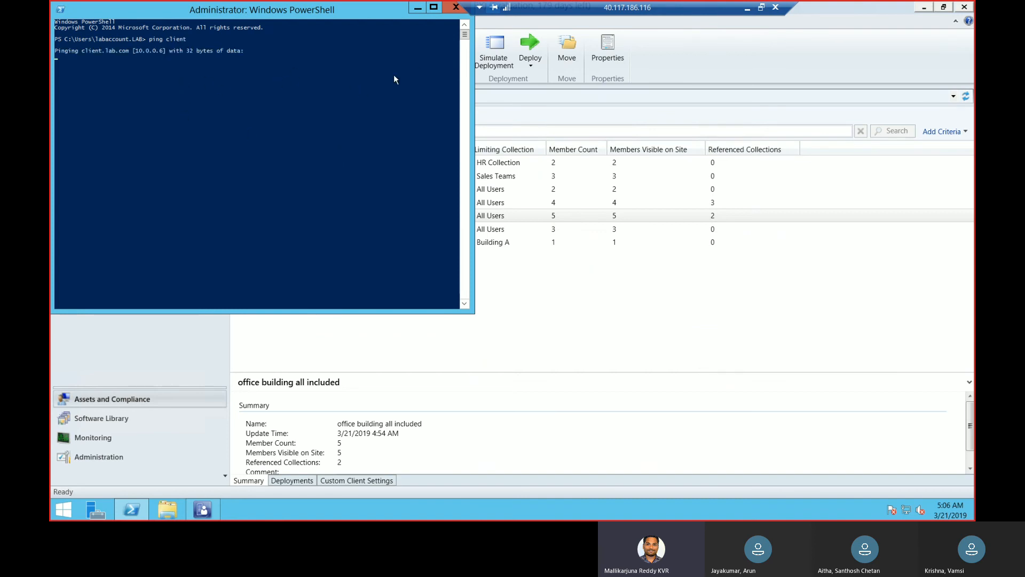
Switch to the 40.117.83.215 Client session, open a command prompt through Run, and ping sccm
click(746, 11)
mouse_move(590, 510)
click(707, 462)
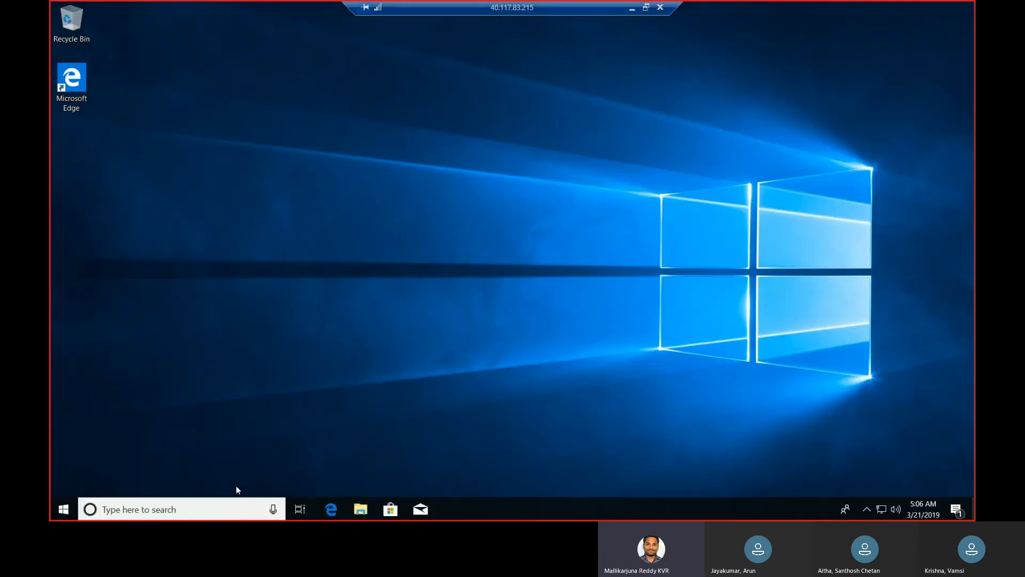
right_click(74, 498)
click(102, 444)
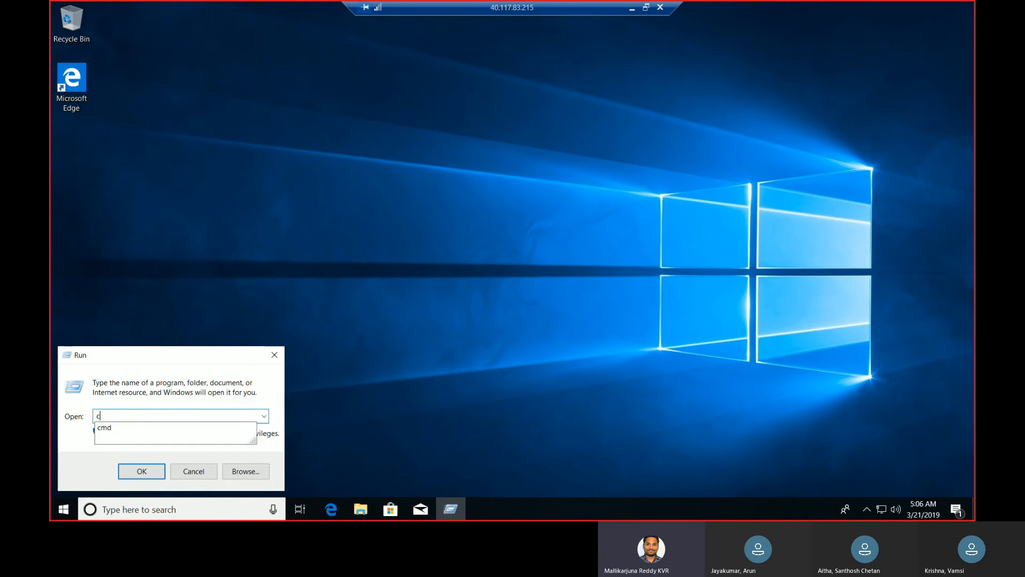
key(Return)
text(ping sccm)
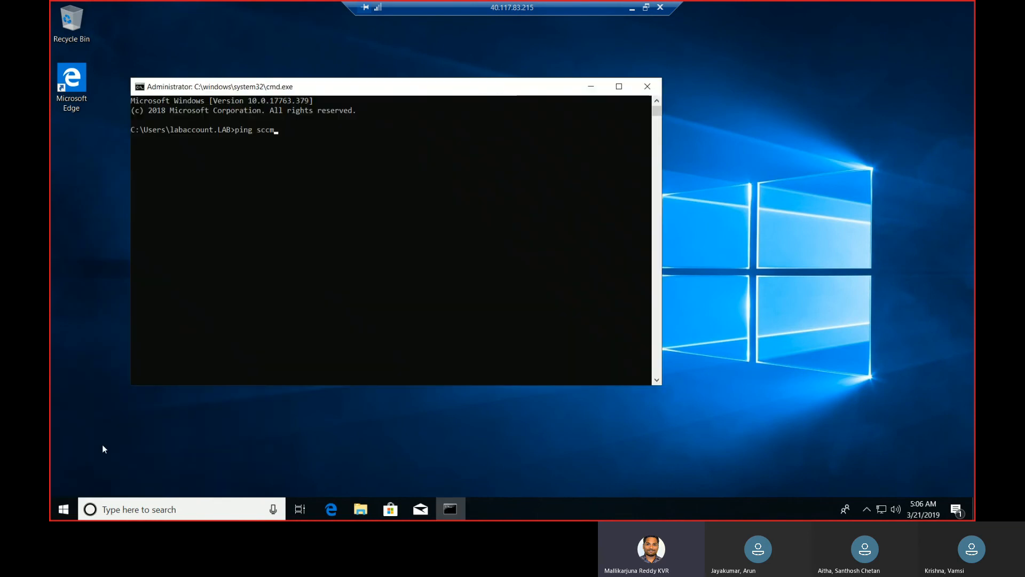
key(Return)
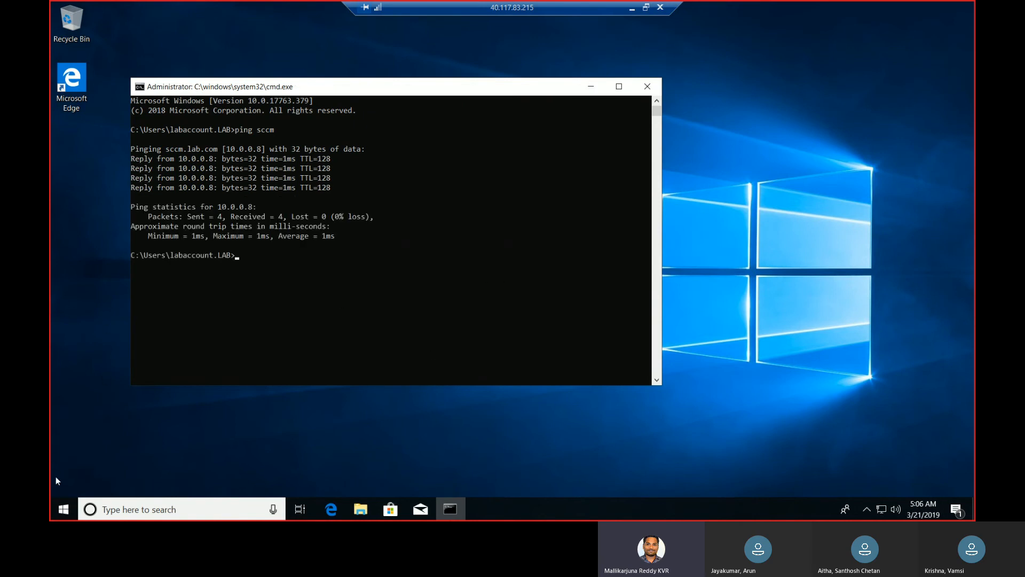
Open Control Panel on the Client machine through Run and show its items as small icons
right_click(71, 499)
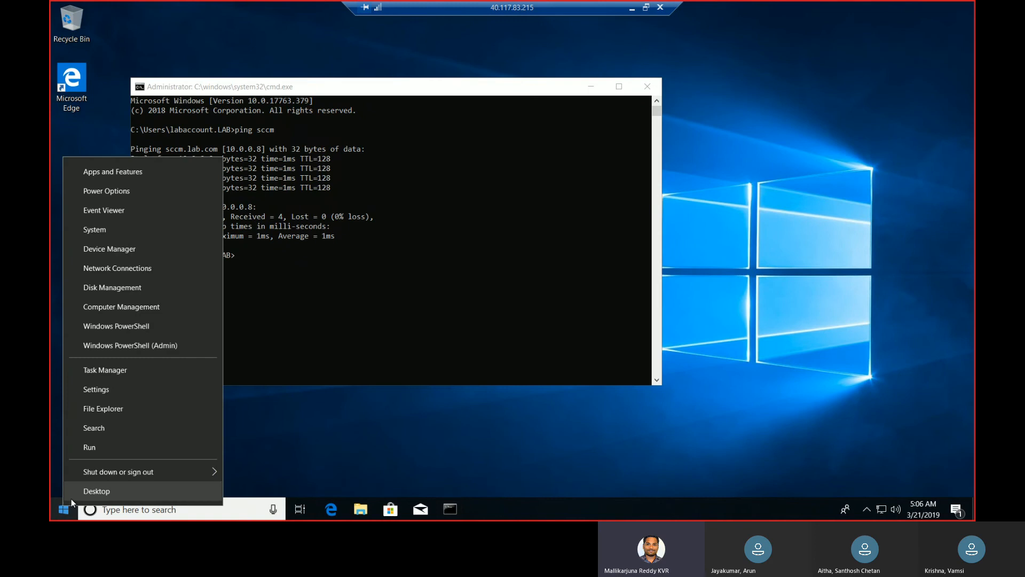
click(101, 445)
text(control)
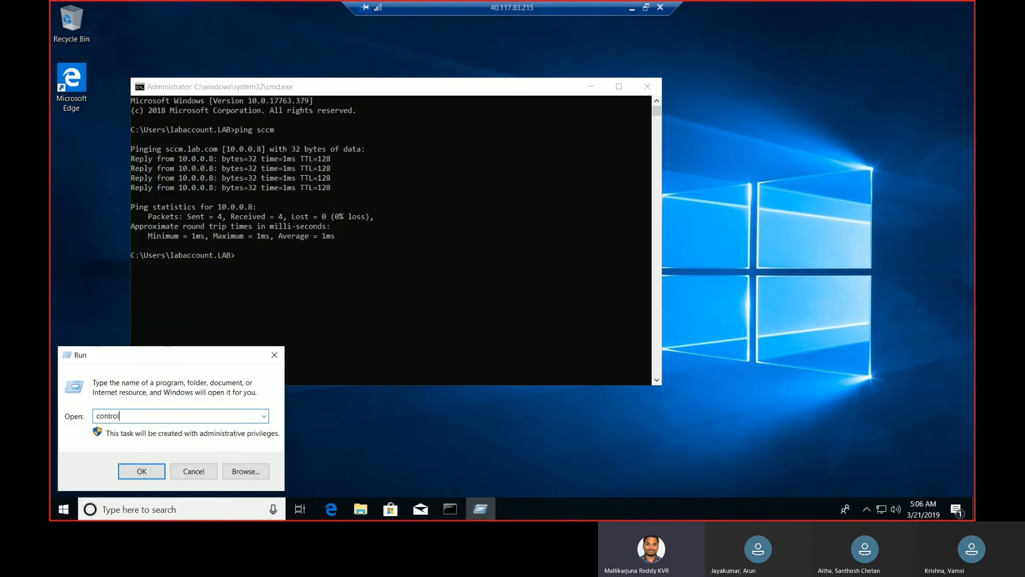
text( panel)
key(Return)
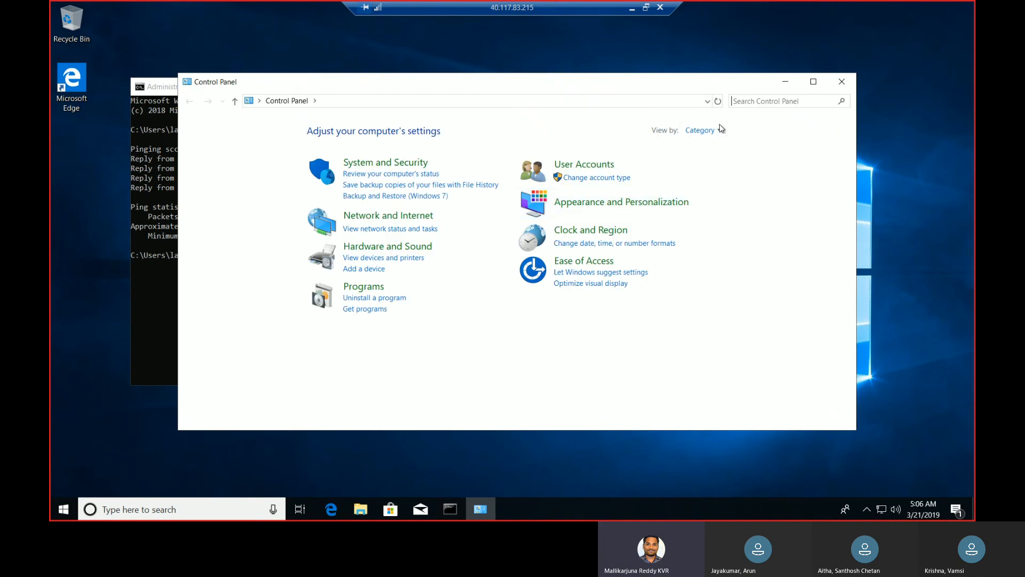
click(703, 130)
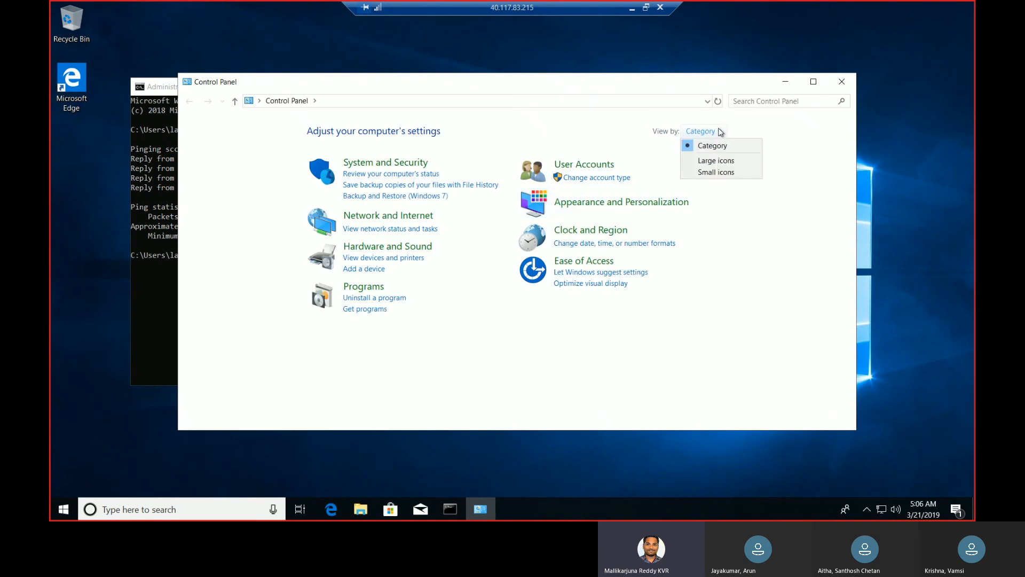
click(716, 172)
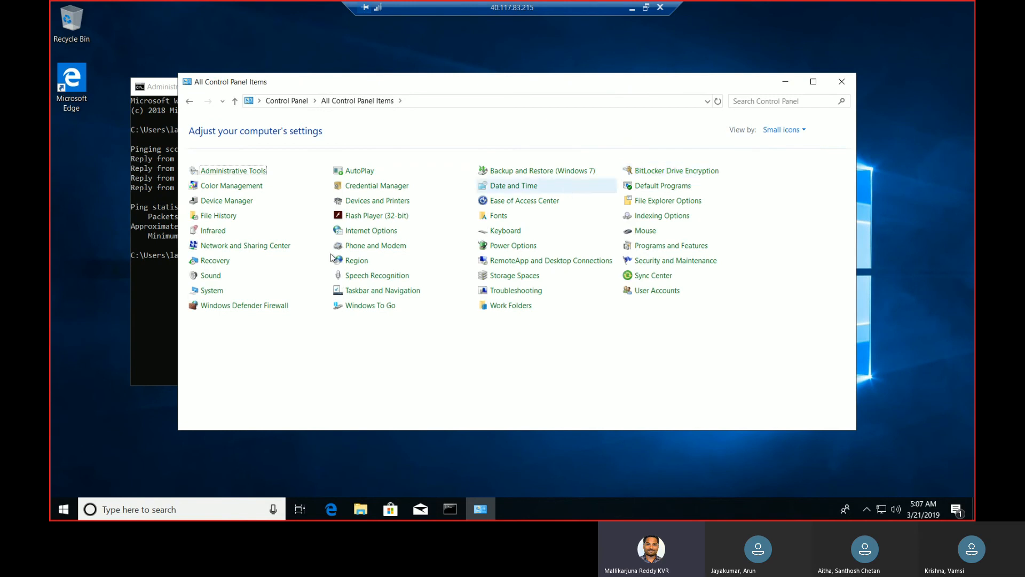
Turn off Windows Defender Firewall for the domain, private and public networks on the Client machine, and close Control Panel
click(271, 308)
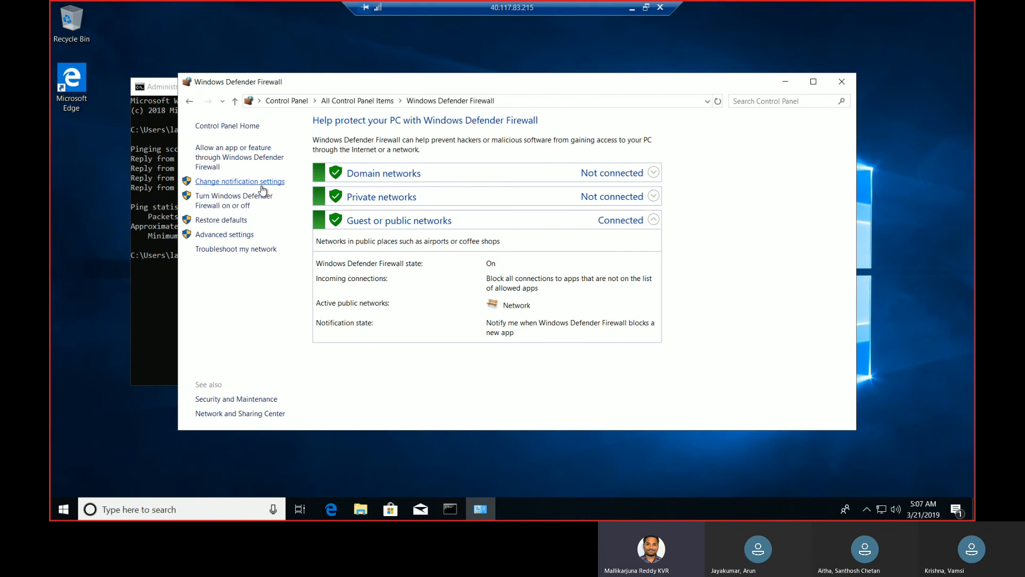
click(261, 183)
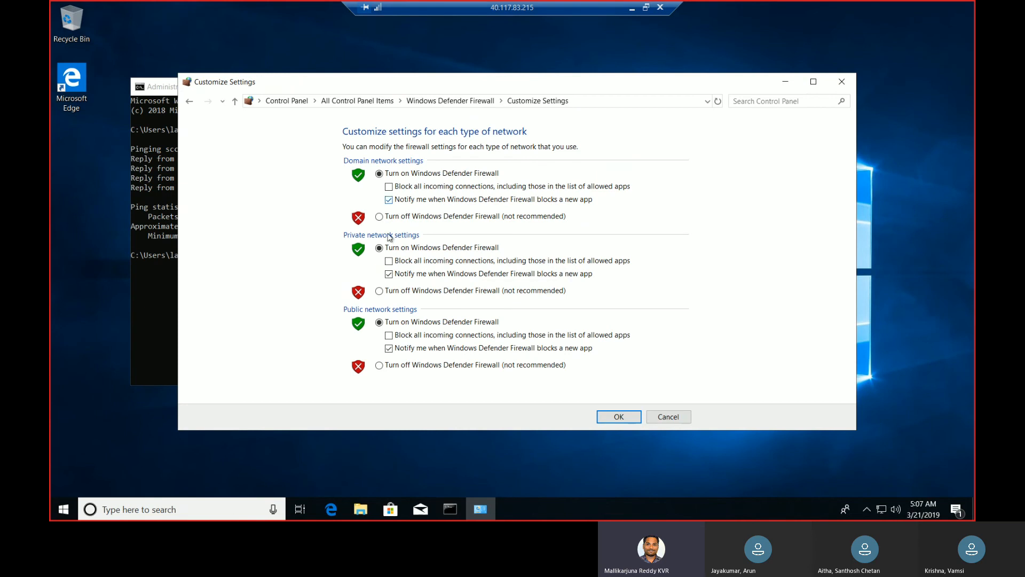
click(381, 218)
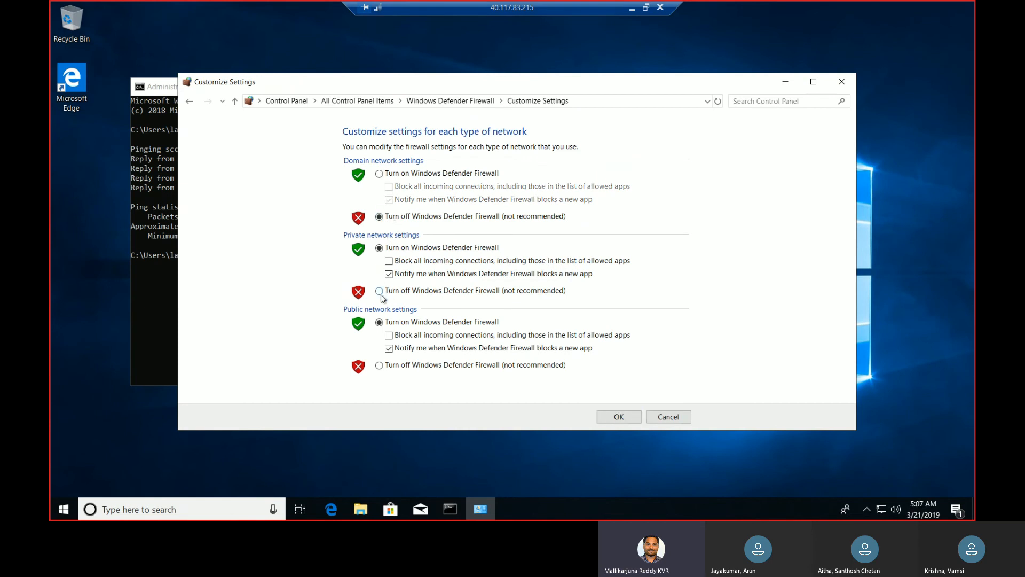
click(380, 291)
click(380, 365)
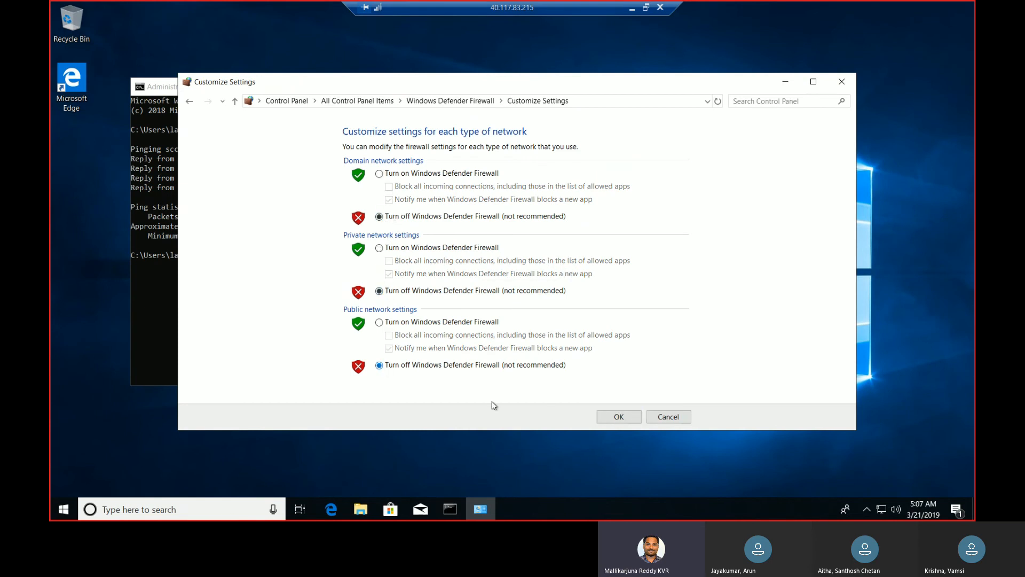
click(624, 421)
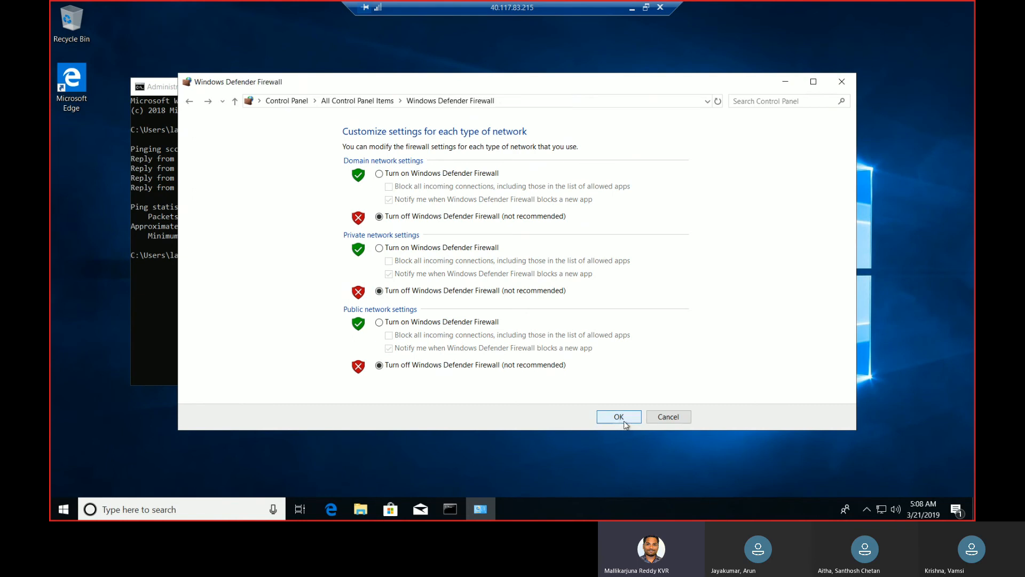
click(840, 87)
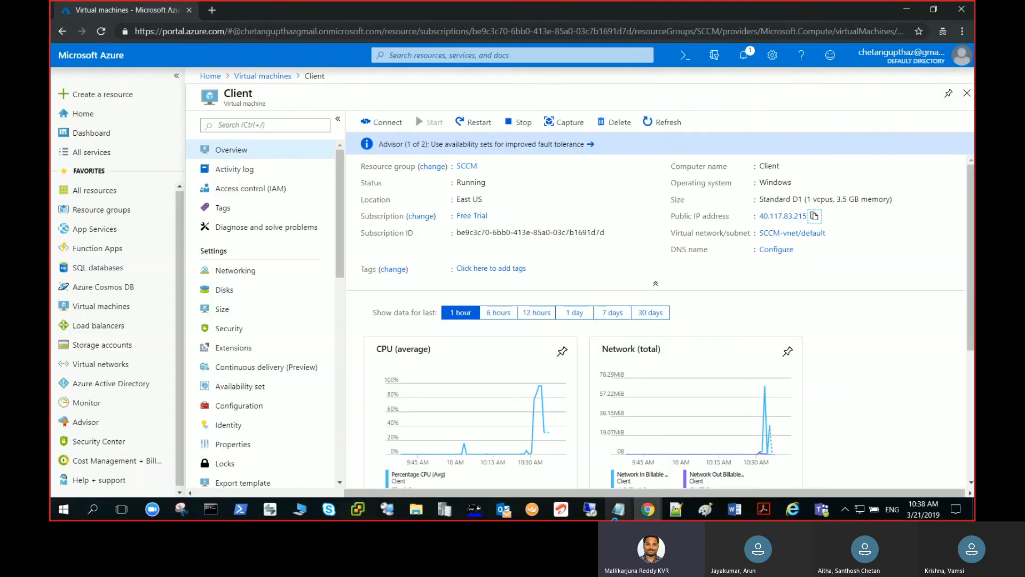
Return to PowerShell in the 40.117.186.116 session and repeat the ping to client
mouse_move(618, 509)
click(593, 446)
click(272, 230)
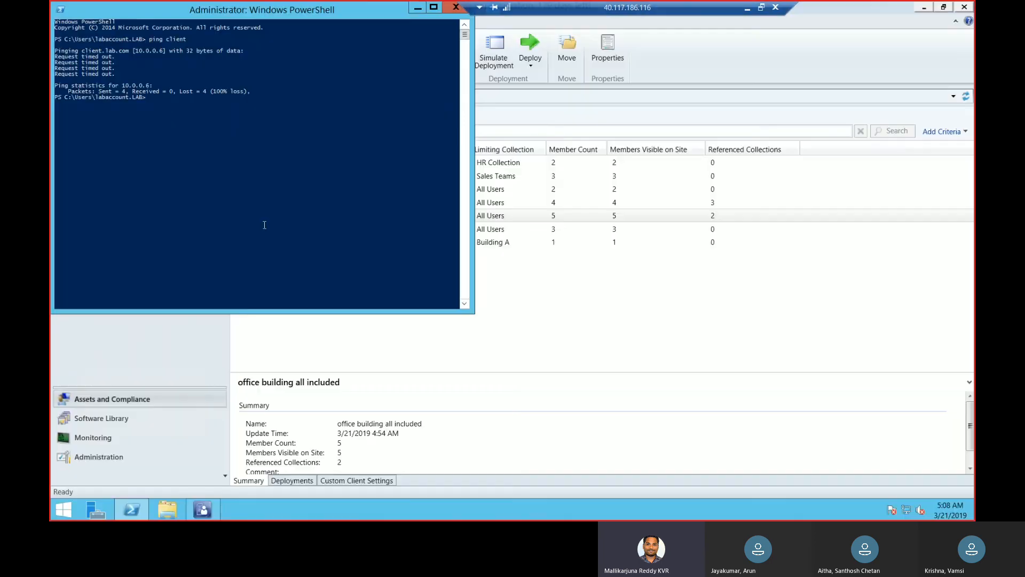
key(Up)
key(Return)
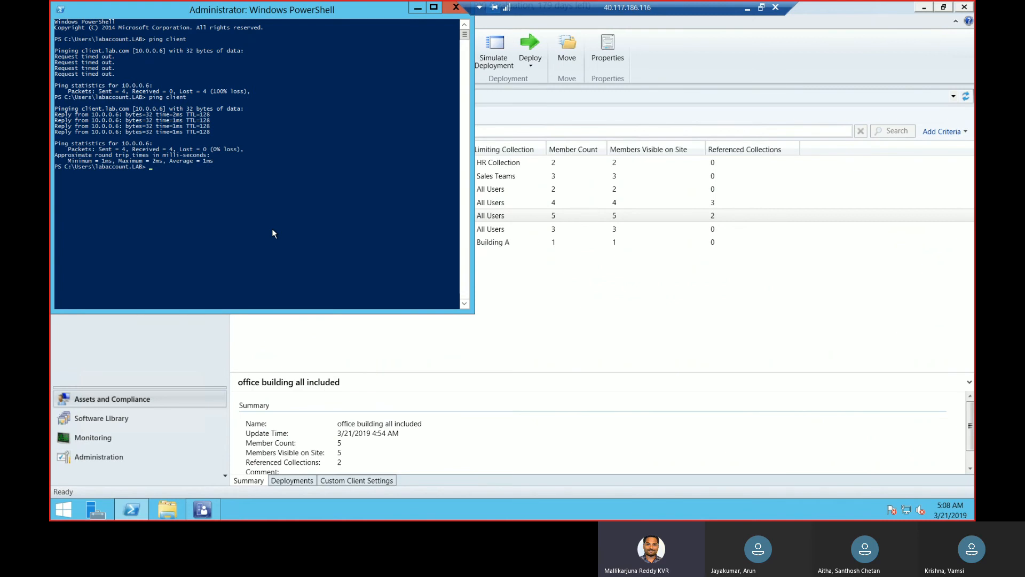
Switch to Document2 in Word and review the client push flowchart from initiation through the communication and authentication checks
click(748, 9)
mouse_move(734, 509)
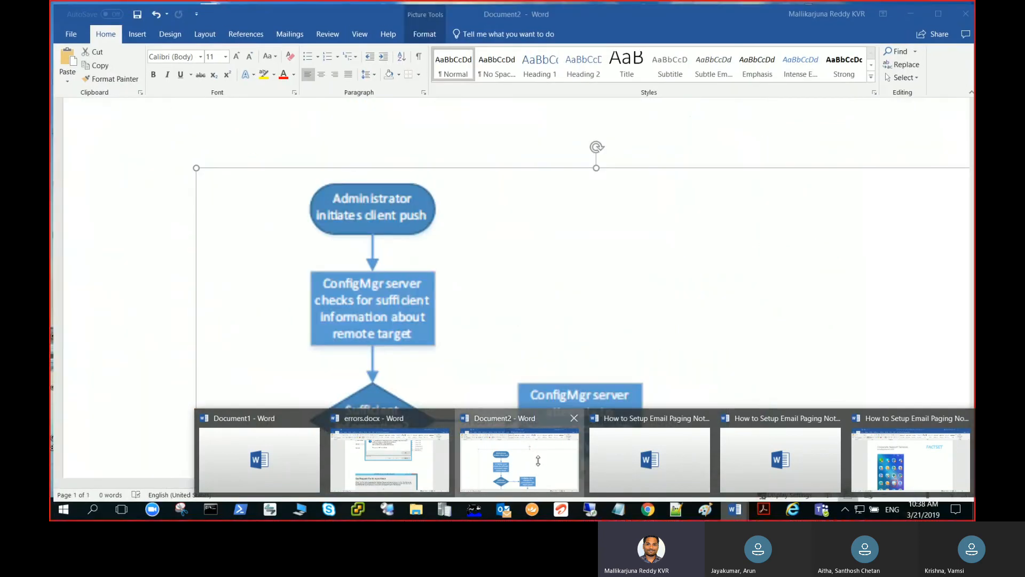
click(519, 460)
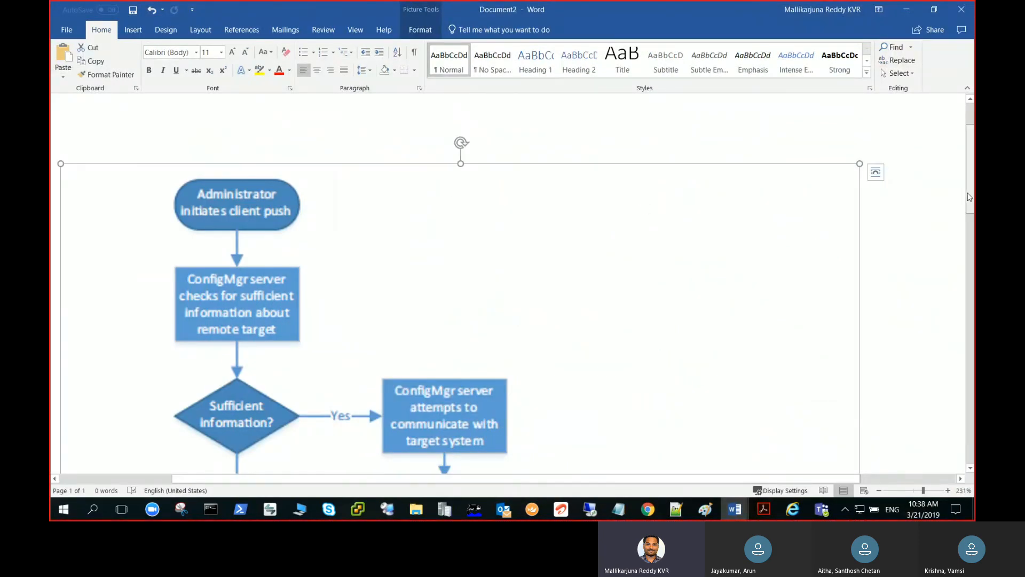
scroll(970, 208, down, 2)
drag(970, 207, 970, 219)
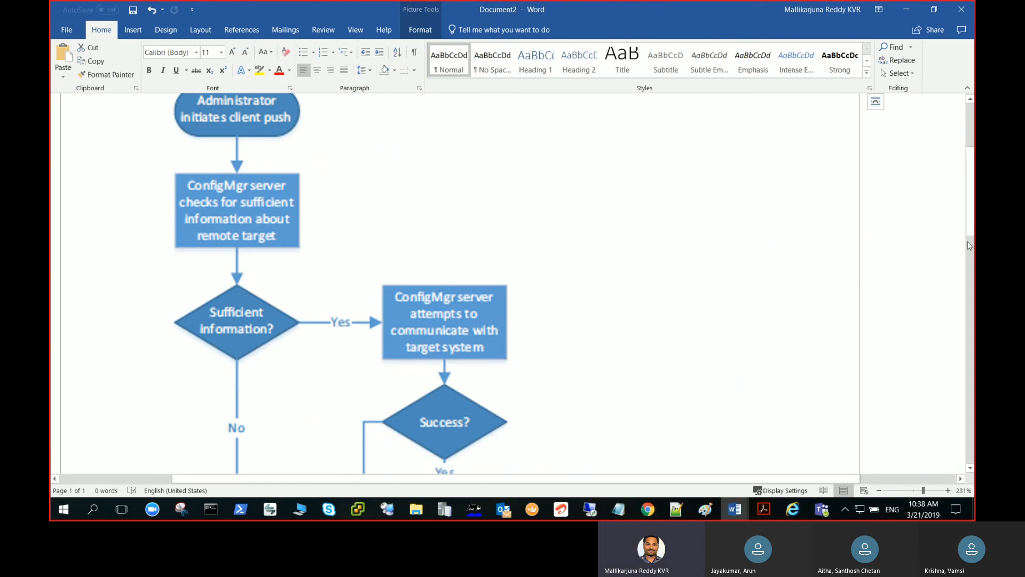
drag(970, 229, 968, 271)
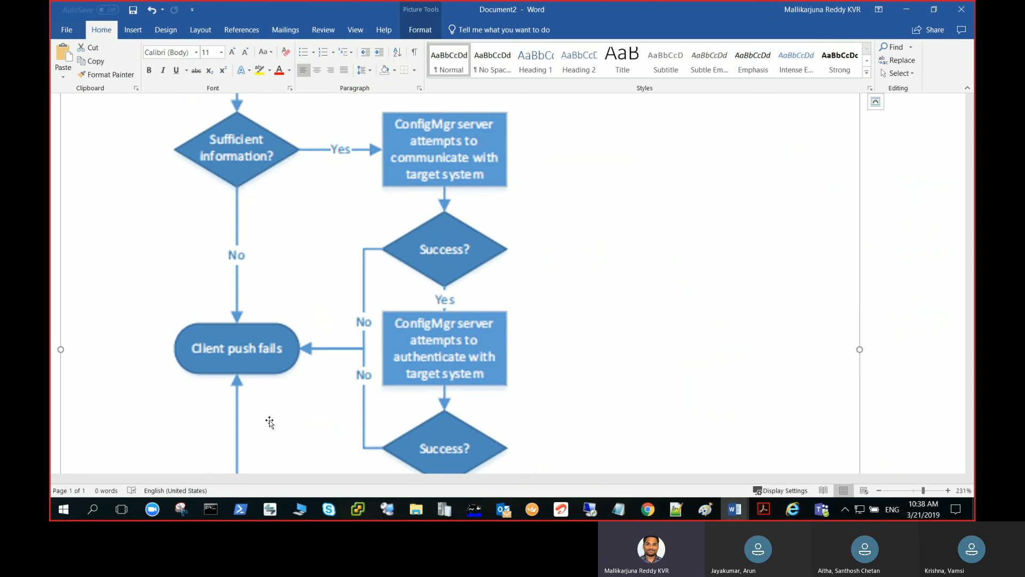
Enter the sample administrative share path \\markpc\c$ in Run on the local machine and dismiss it without opening the share
right_click(64, 508)
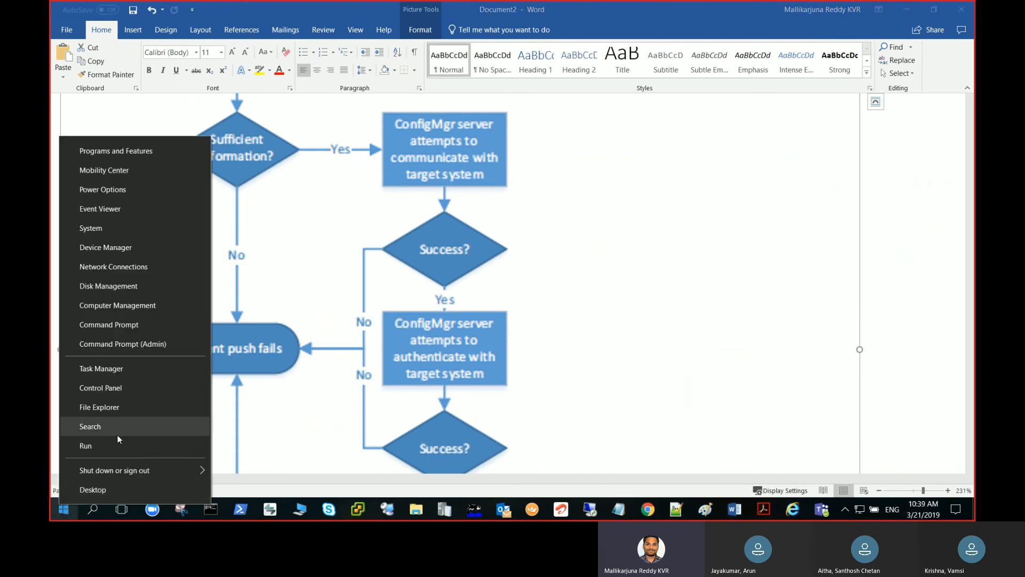
click(116, 444)
text(\mark)
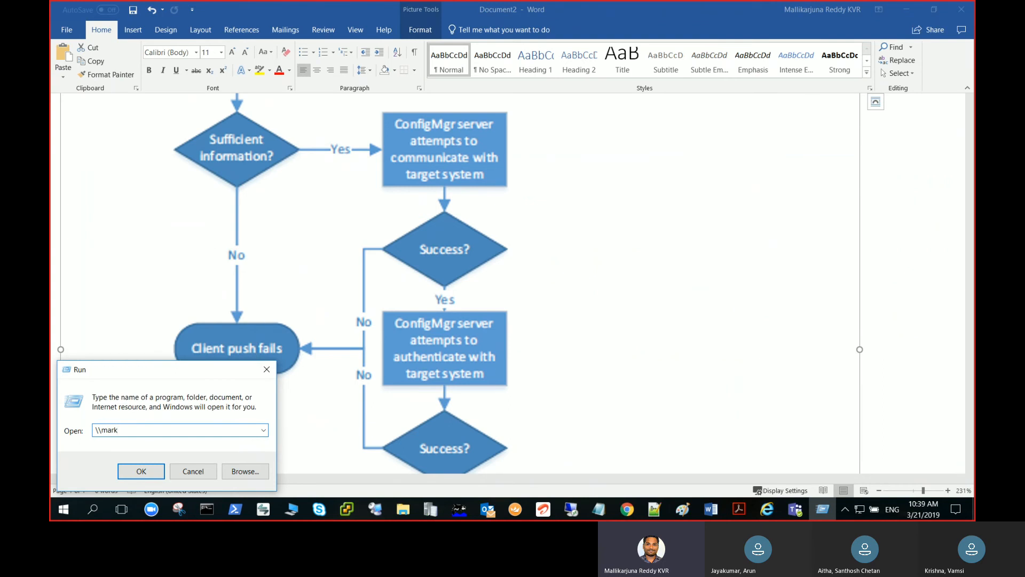
text(pc\c$)
click(265, 370)
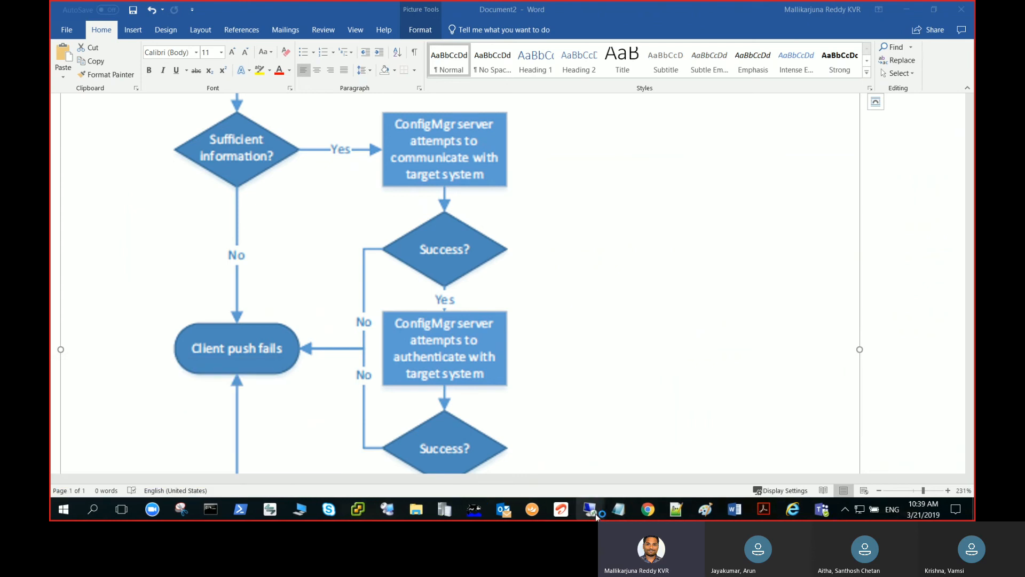
Switch to the 40.117.57.41 session and collapse the Corporate organizational unit in Active Directory Users and Computers
mouse_move(592, 512)
click(502, 470)
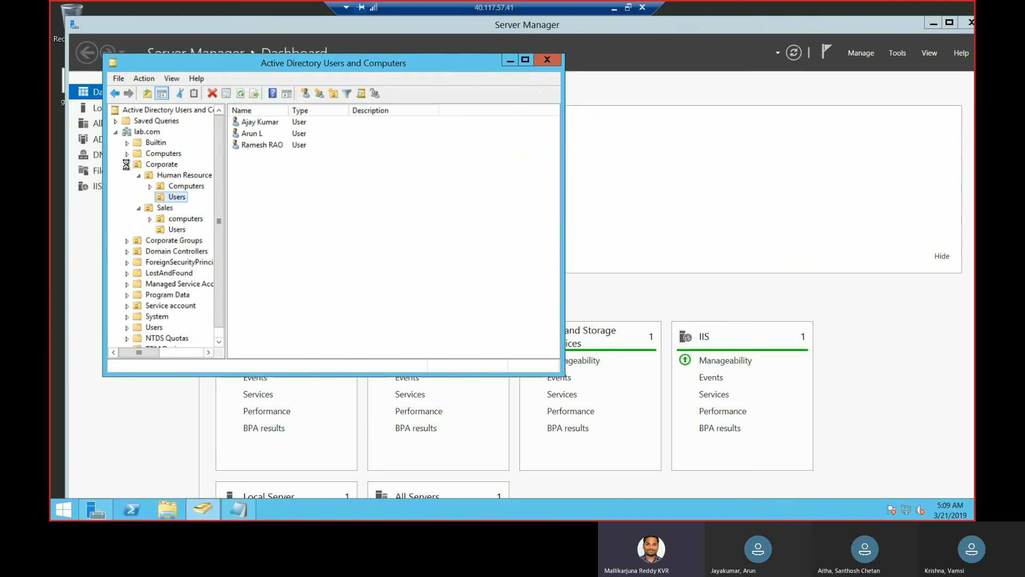
click(127, 165)
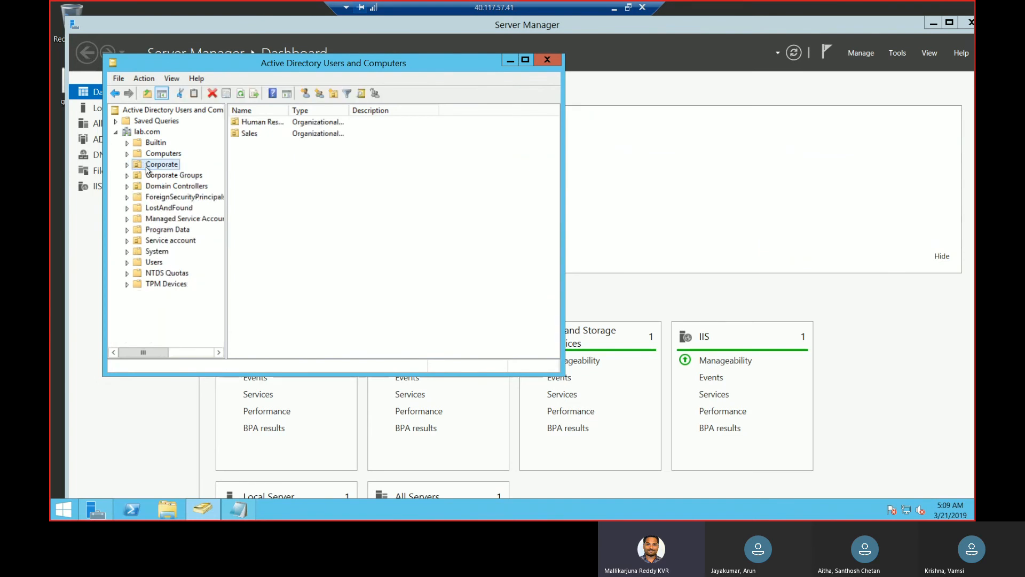
Look at the Delegation of Control Wizard for the Corporate organizational unit up to its Users or Groups page, and close it without changes
right_click(146, 167)
right_click(154, 168)
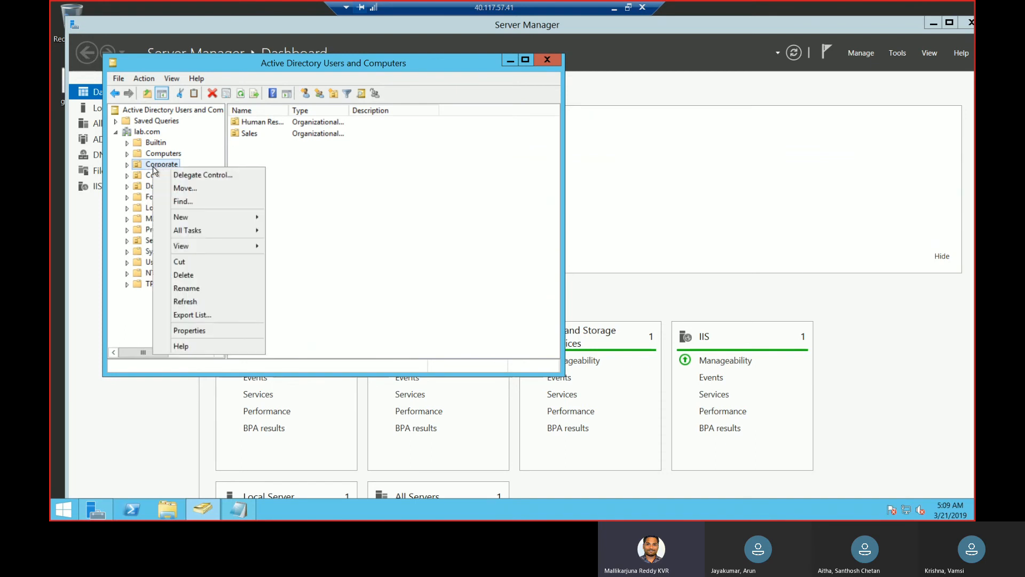
click(180, 176)
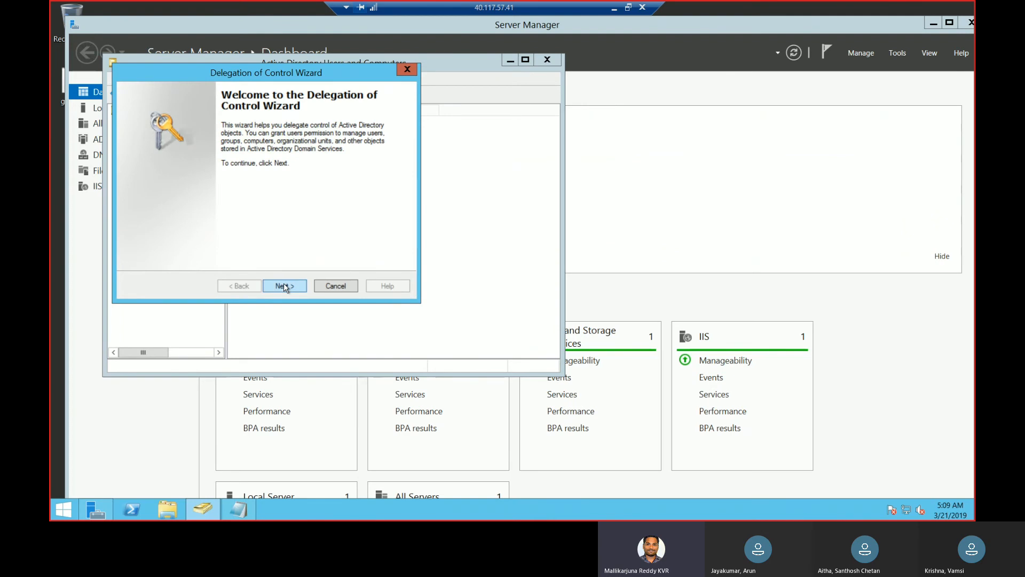
click(285, 287)
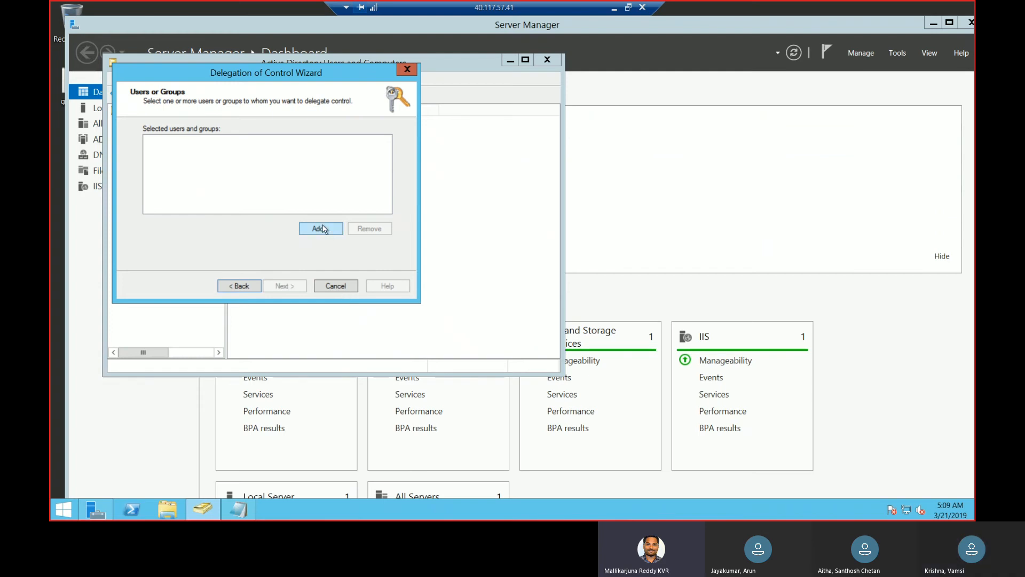
click(614, 9)
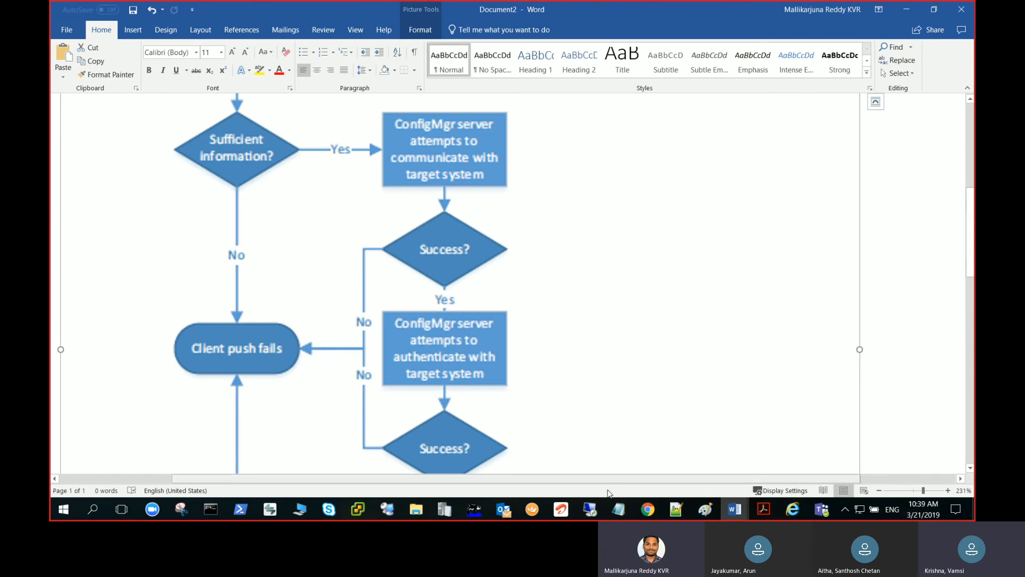
mouse_move(589, 509)
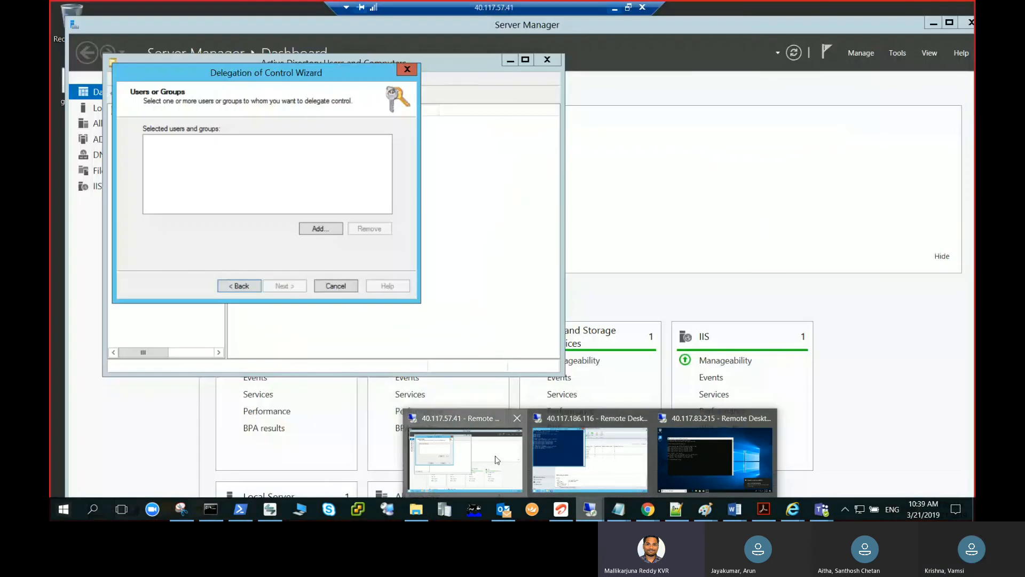
click(464, 459)
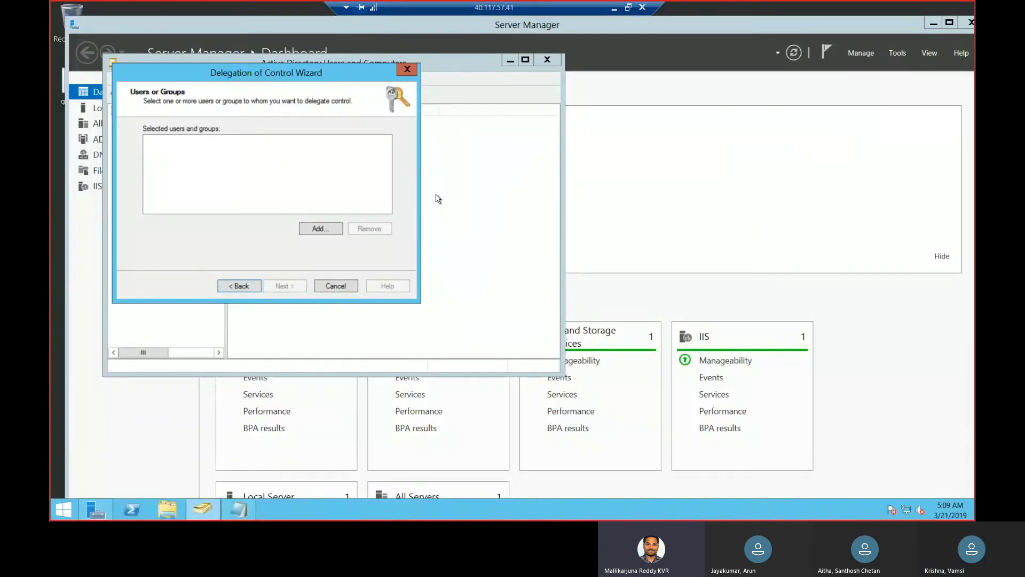
click(407, 70)
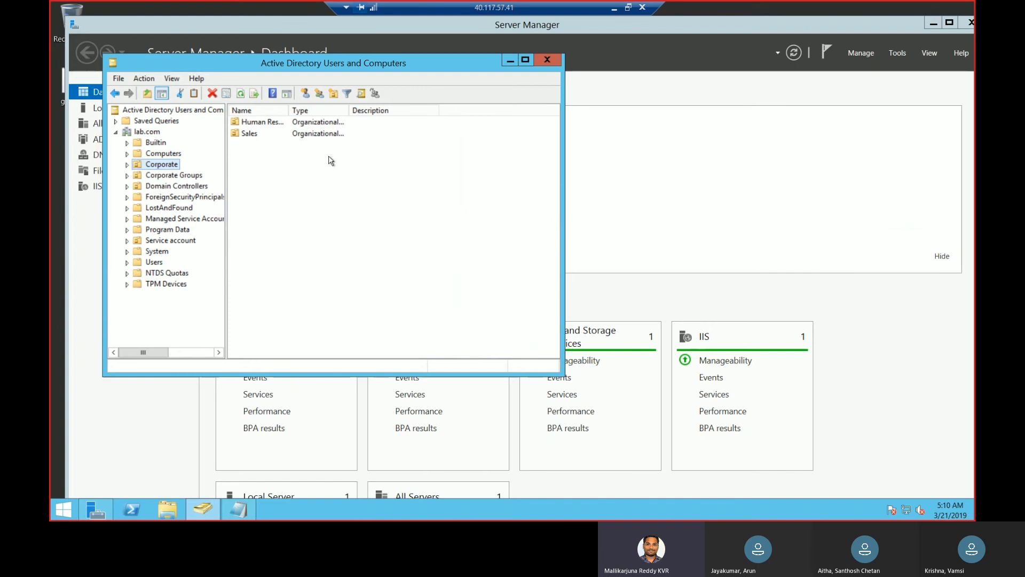
Start a new user in the Service account OU with first name svc, last name clientpush and logon name svc-clientpush
click(183, 241)
right_click(183, 241)
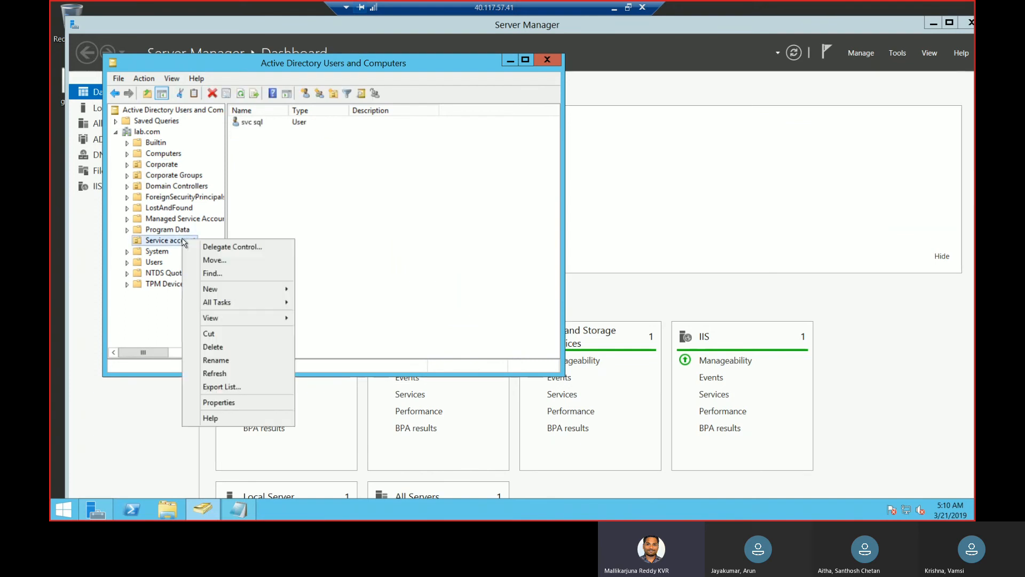
mouse_move(283, 289)
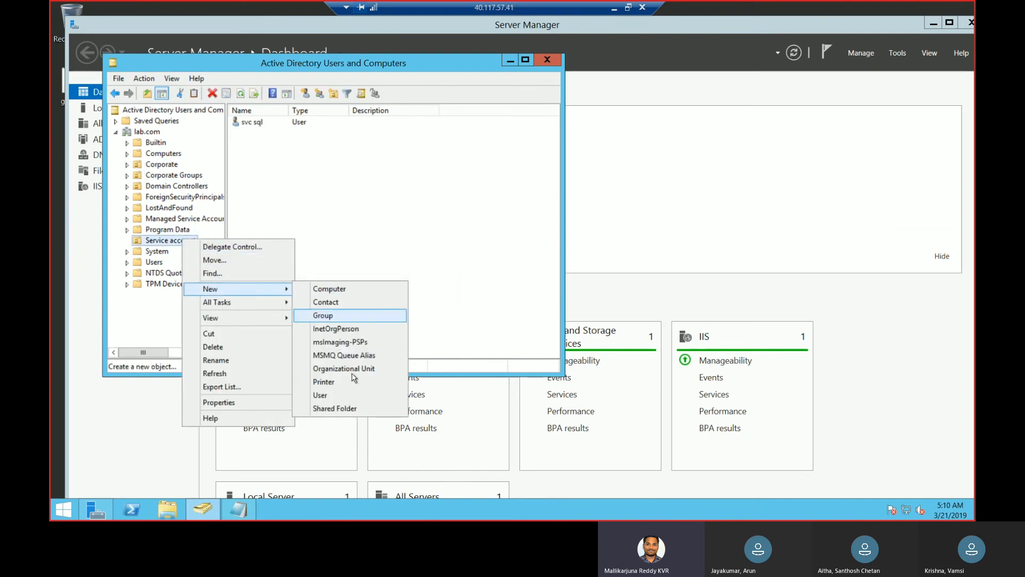
click(324, 395)
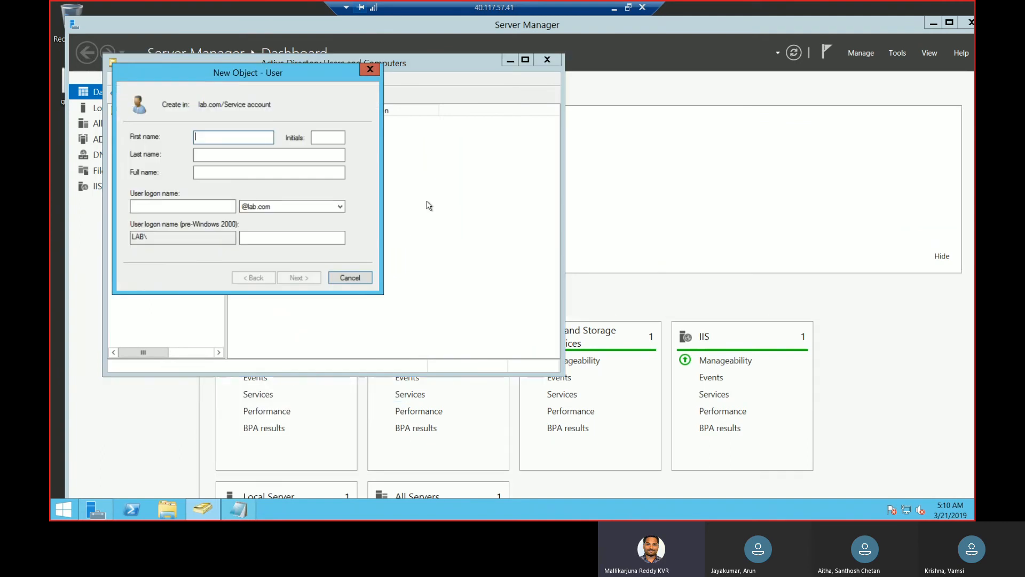
text(svc)
key(Tab)
key(Tab)
text(clientpush)
key(Tab)
key(Tab)
text(sv)
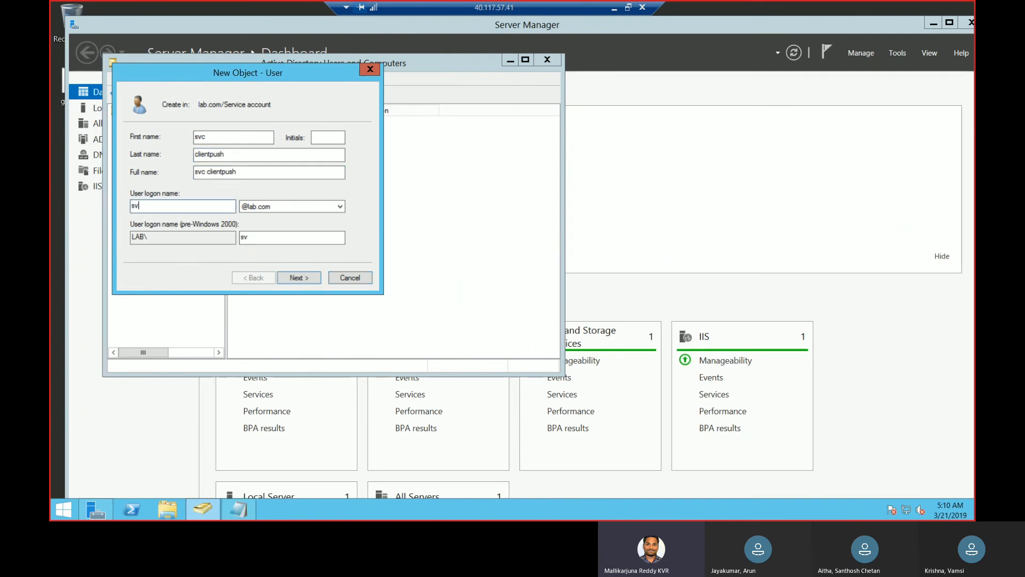
text(c-clientpush)
click(312, 280)
Clear the password change requirement at next logon, and set that the user cannot change the password and it never expires
click(144, 177)
click(156, 192)
click(156, 204)
Enter and confirm the account password, and finish creating the svc clientpush user
click(265, 139)
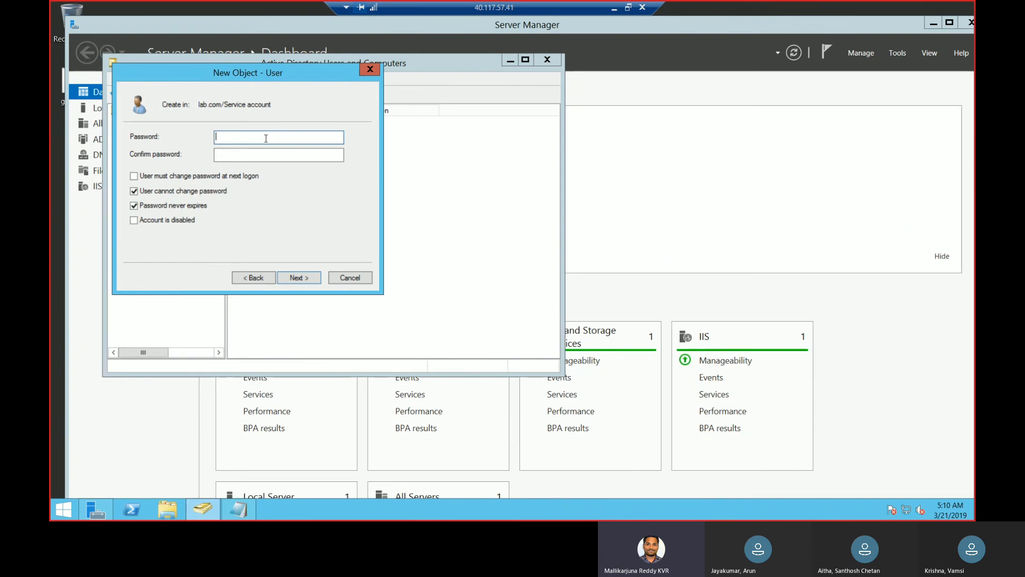
text(••••••••••)
key(Tab)
text(••••••••••)
click(303, 278)
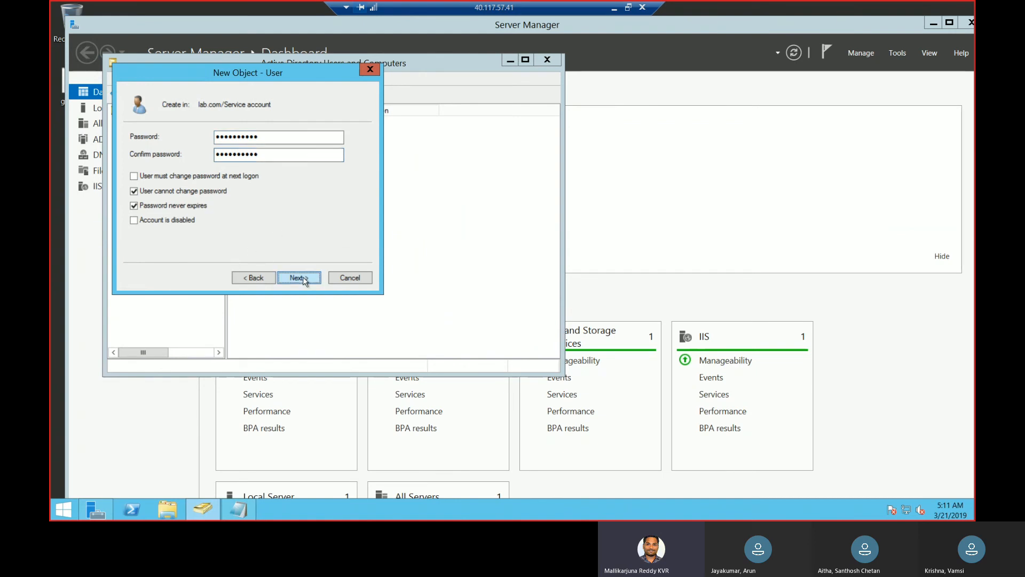
click(303, 276)
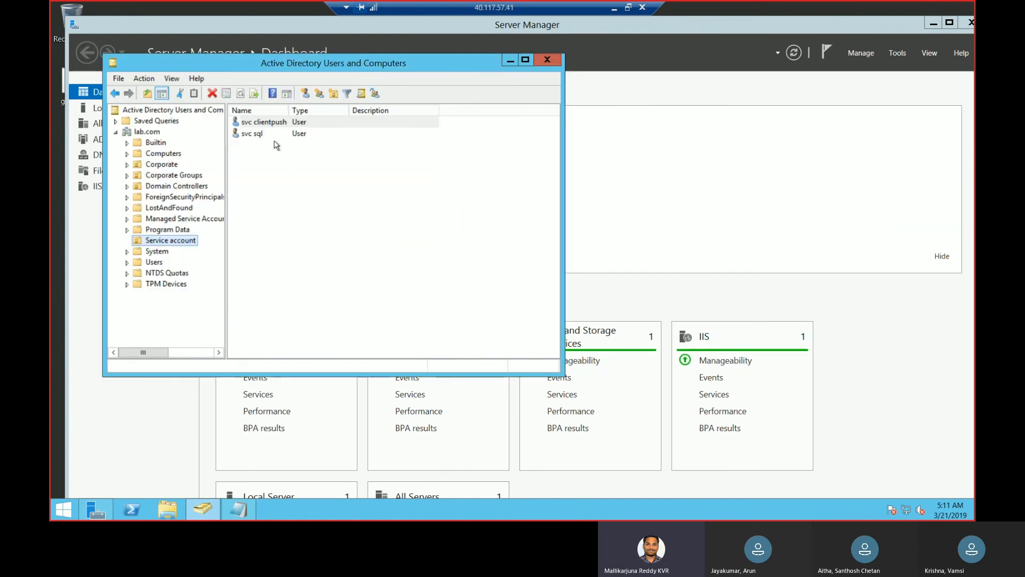
Add the svc clientpush user to the Domain Admins group and save its properties
click(274, 127)
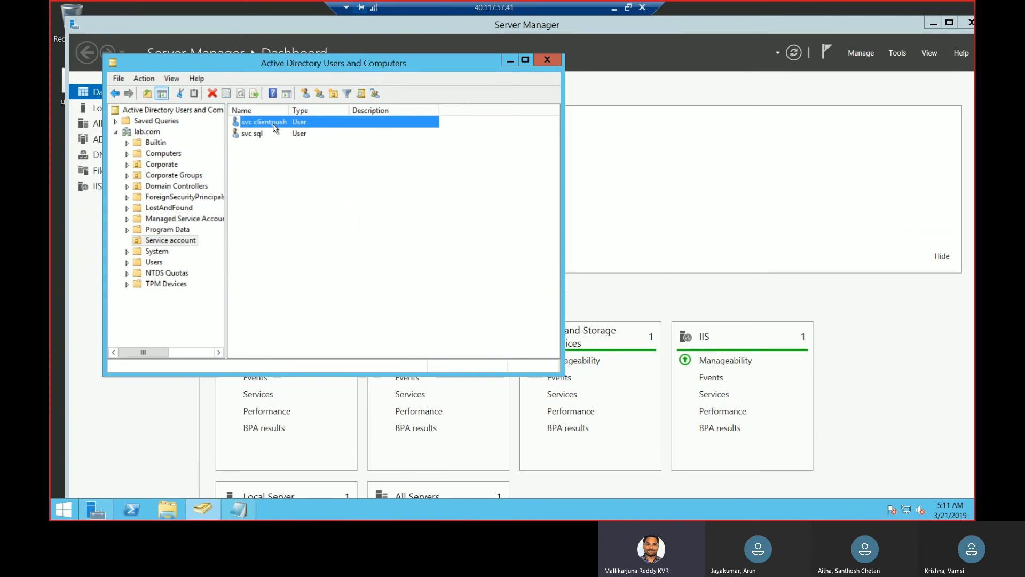
double_click(274, 127)
click(315, 78)
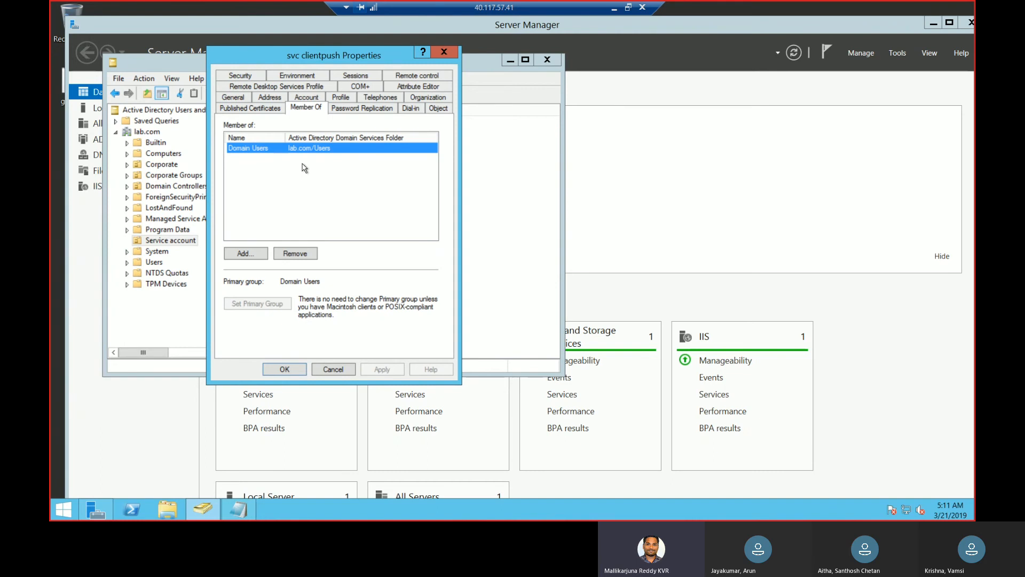
click(241, 253)
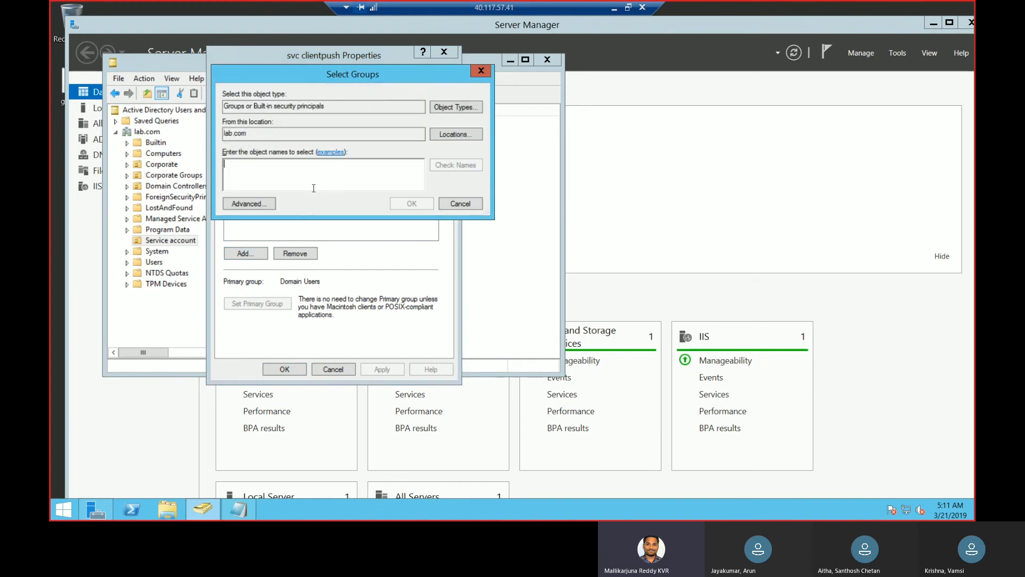
text(domain admin)
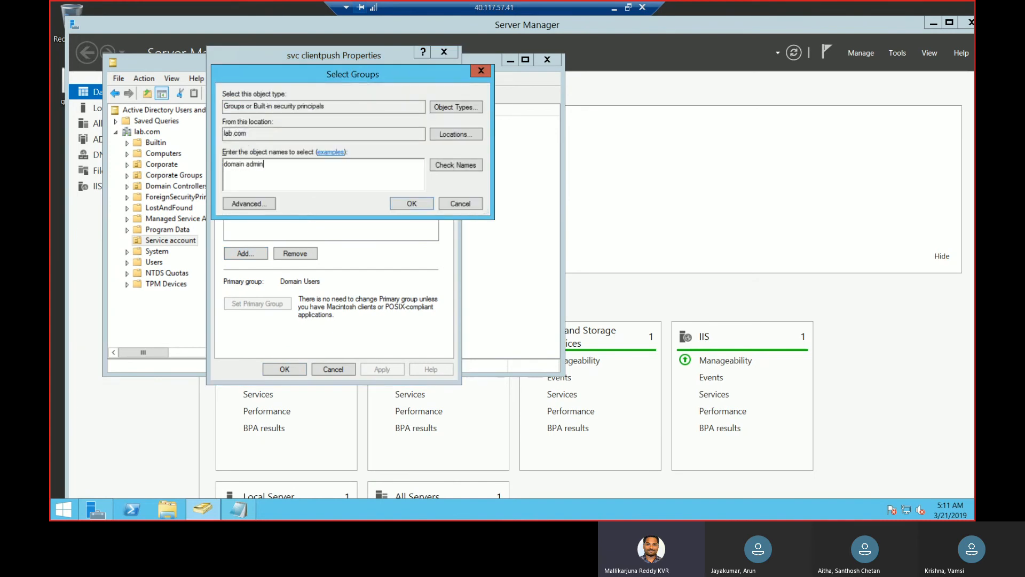
click(465, 165)
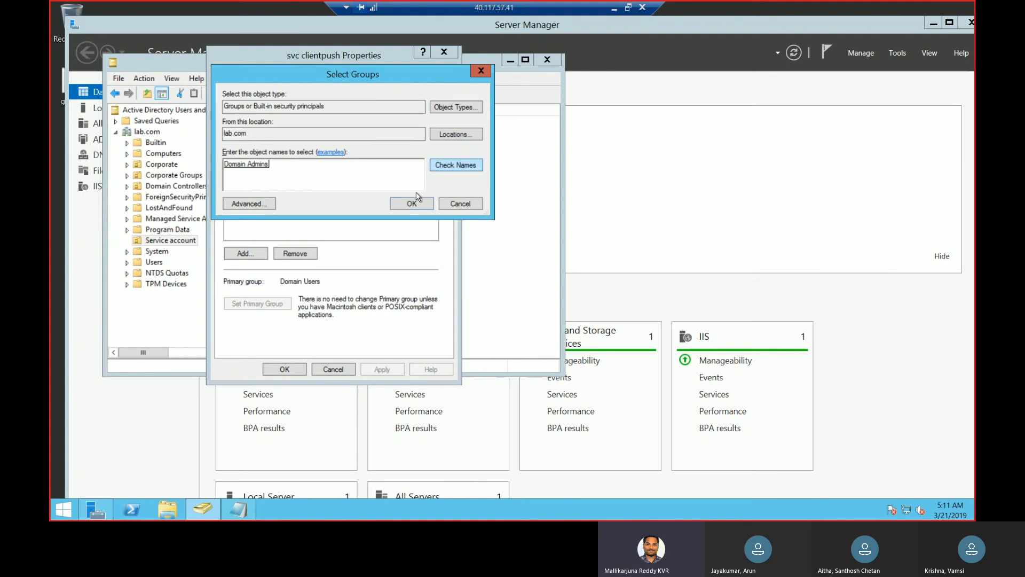
click(415, 205)
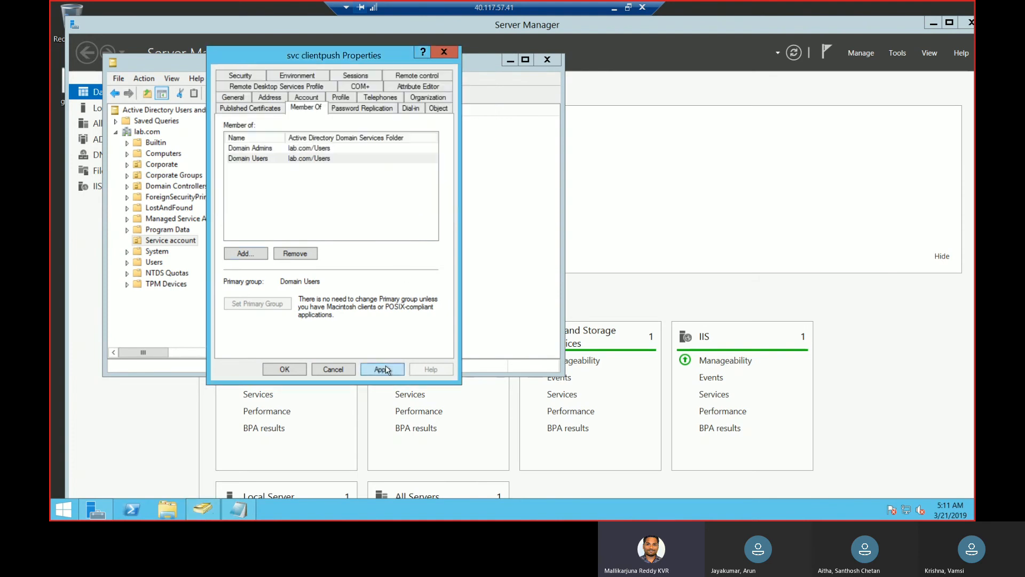
click(387, 370)
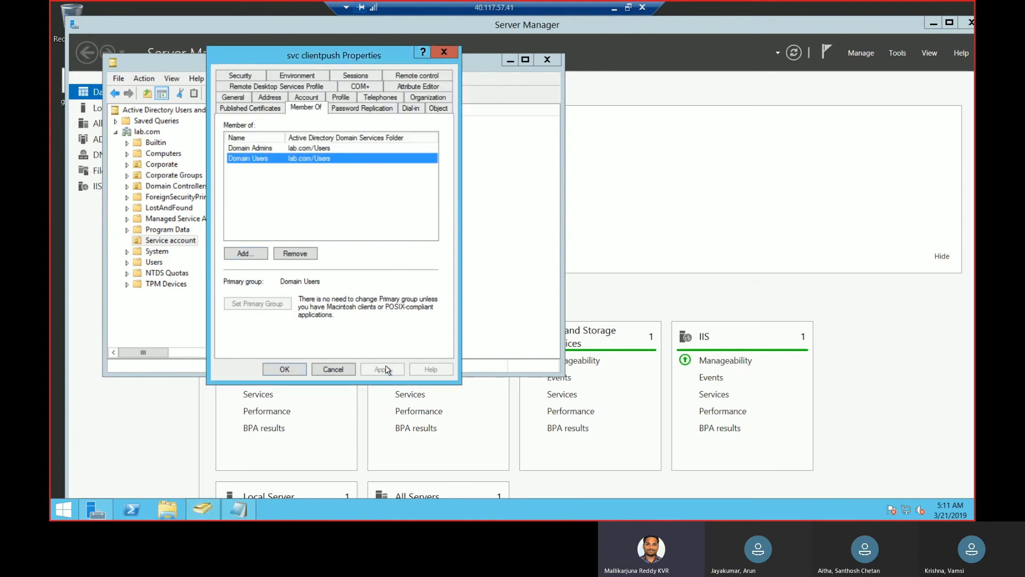
click(291, 370)
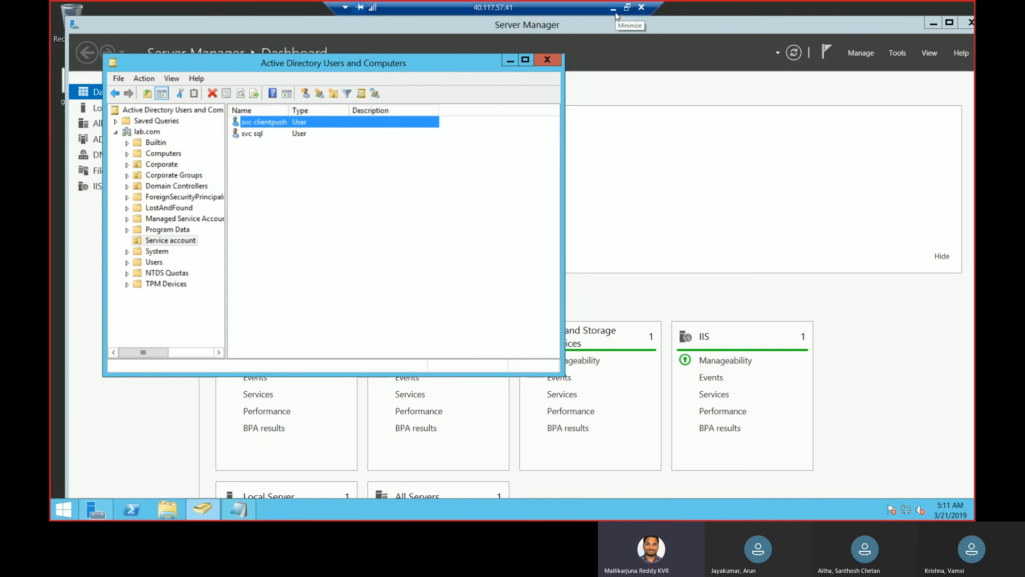
Switch to the 40.117.186.116 session and minimize PowerShell to reach the Configuration Manager console
click(614, 9)
click(590, 509)
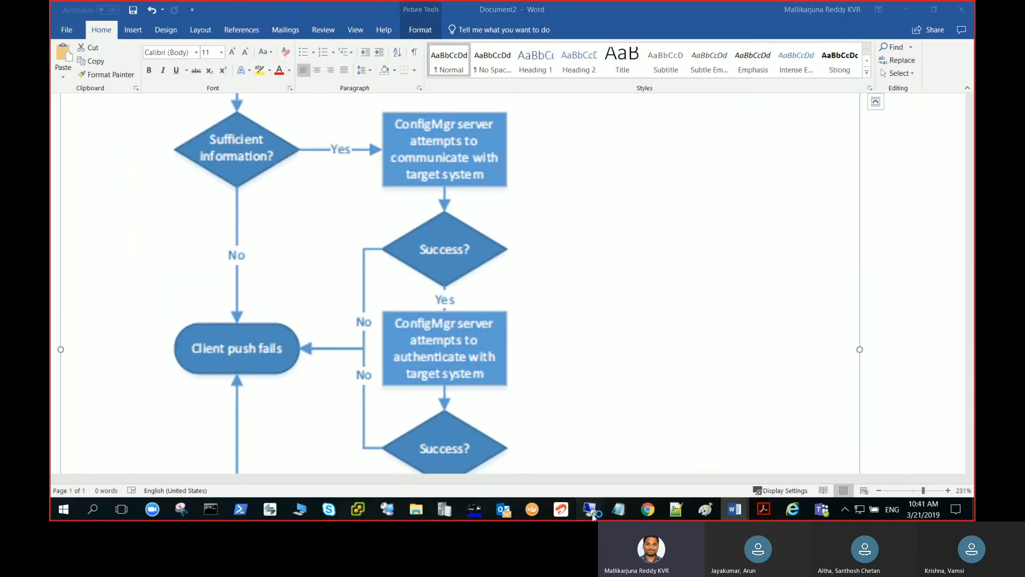
click(622, 458)
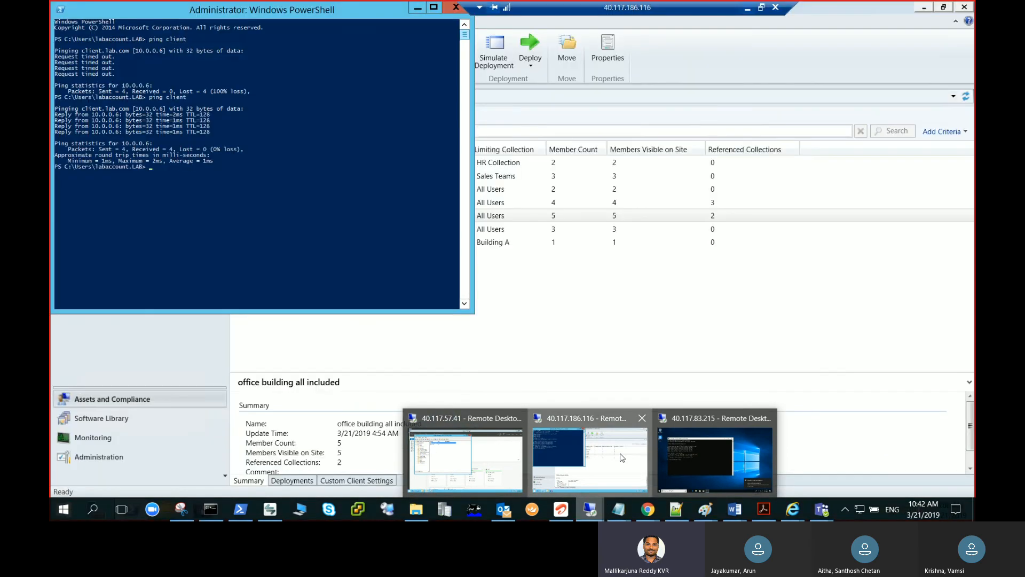
click(418, 8)
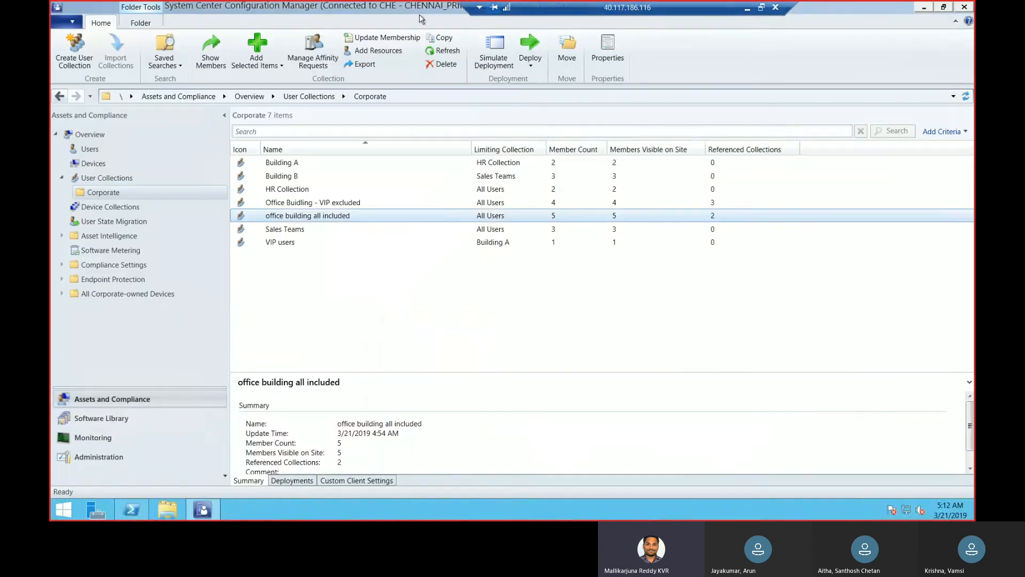
click(131, 458)
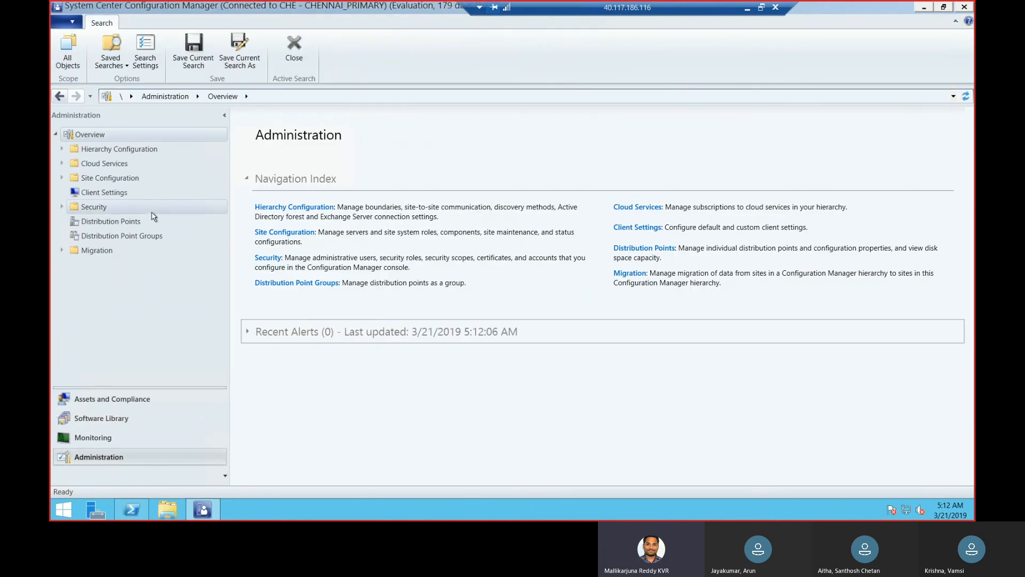
click(105, 192)
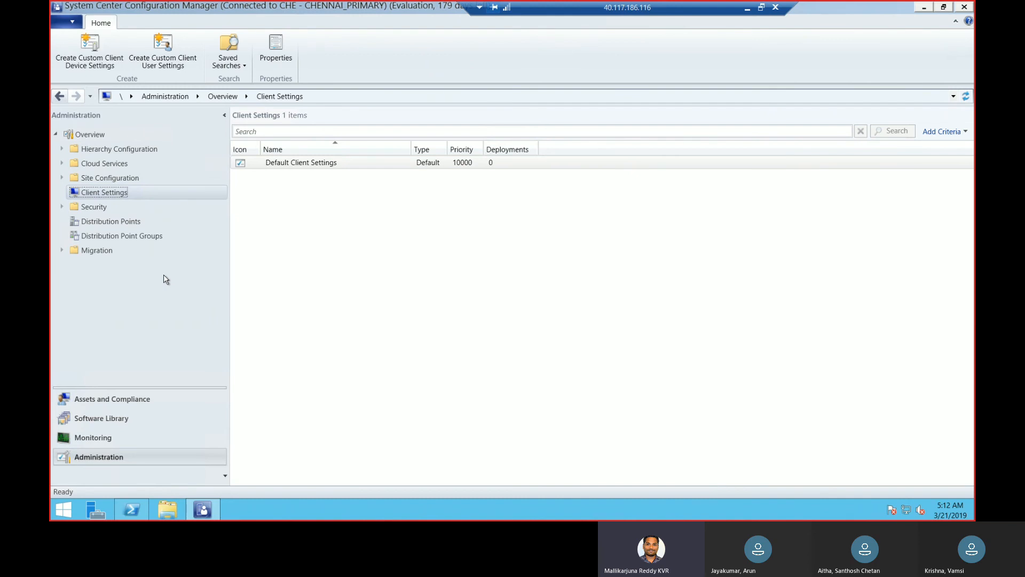
click(116, 417)
click(99, 438)
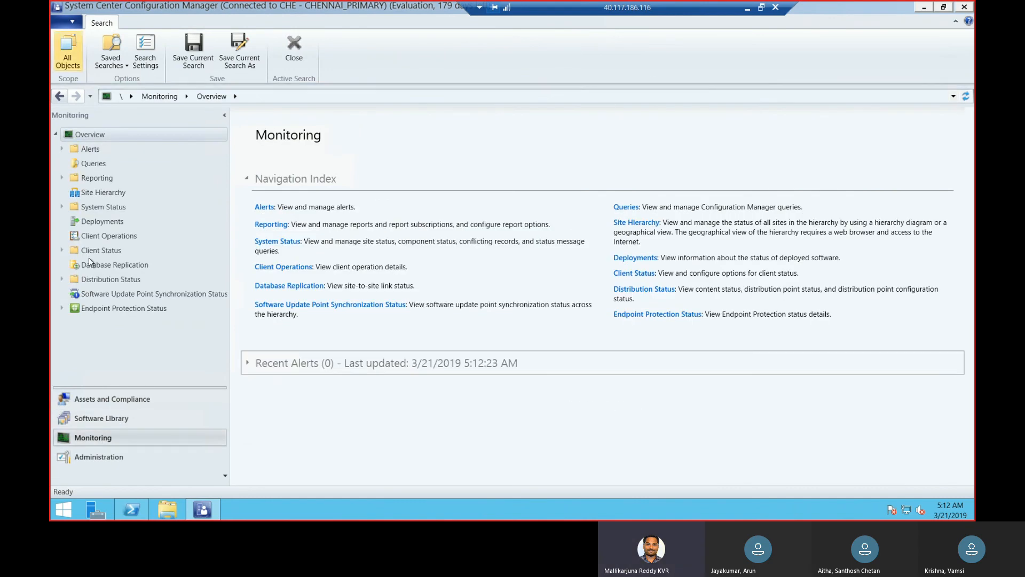
Open the Client Push Installation properties for the CHE primary site from Sites under Site Configuration in the Administration workspace
click(99, 457)
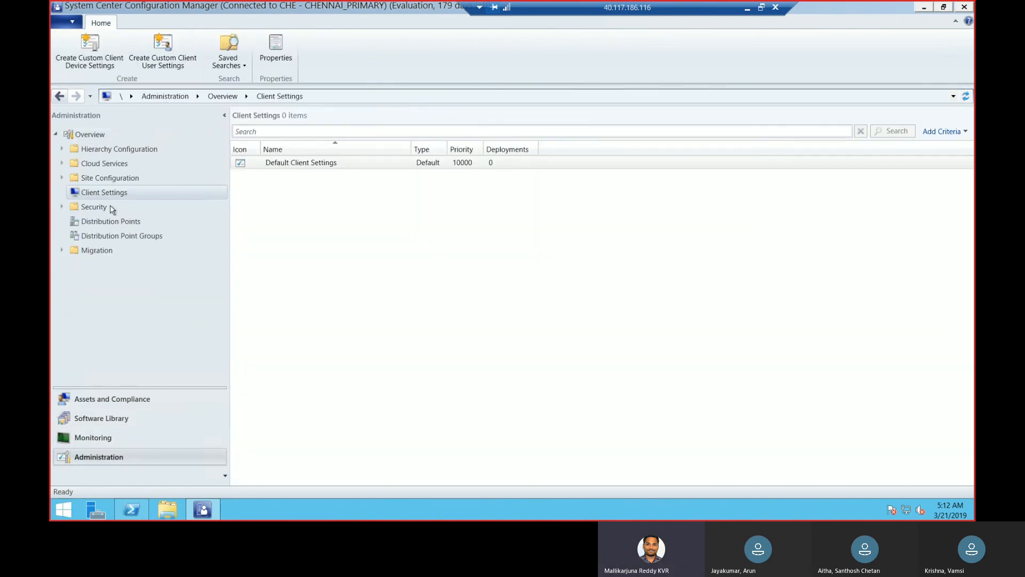
click(63, 179)
click(95, 193)
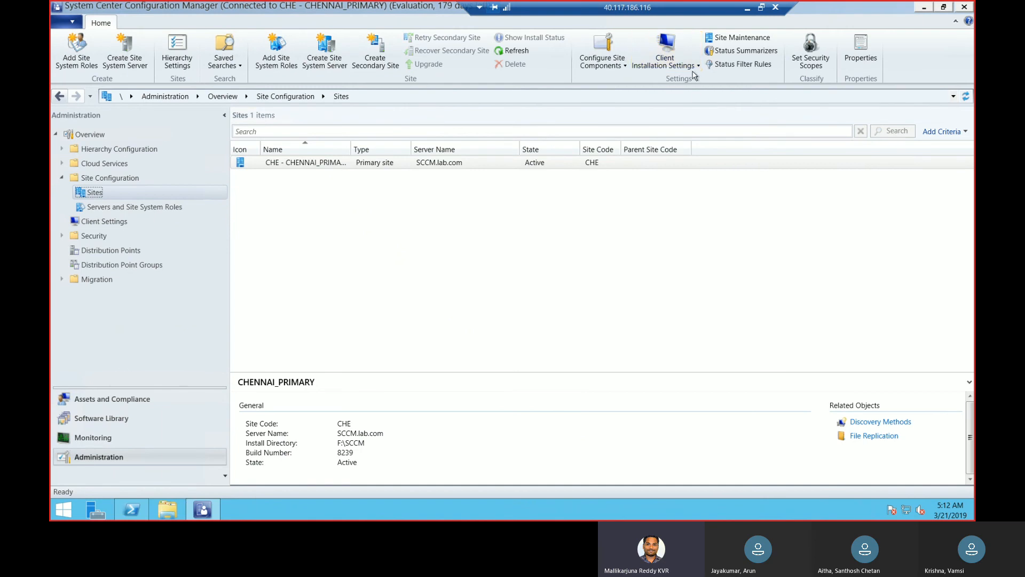
click(698, 69)
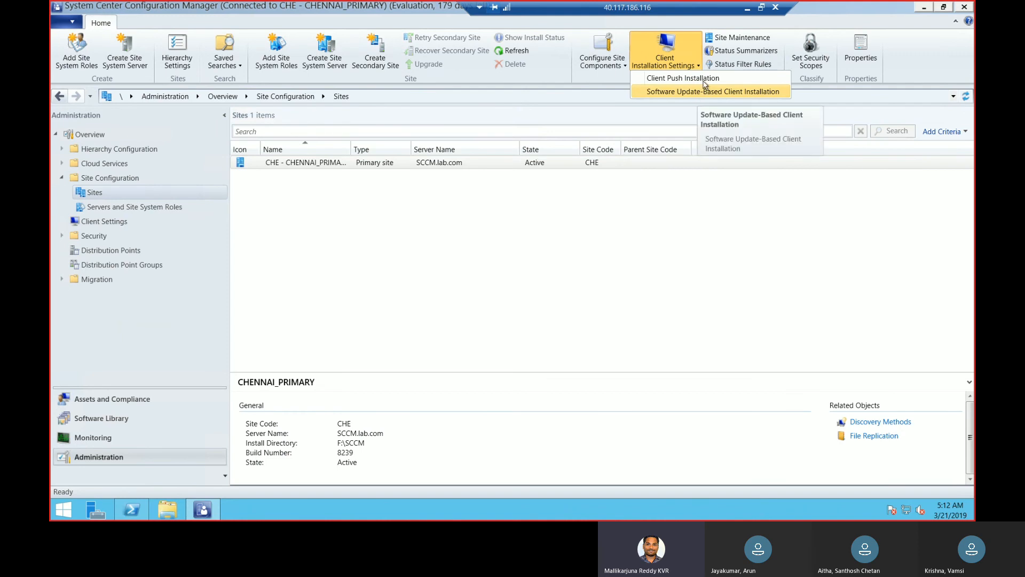
click(704, 79)
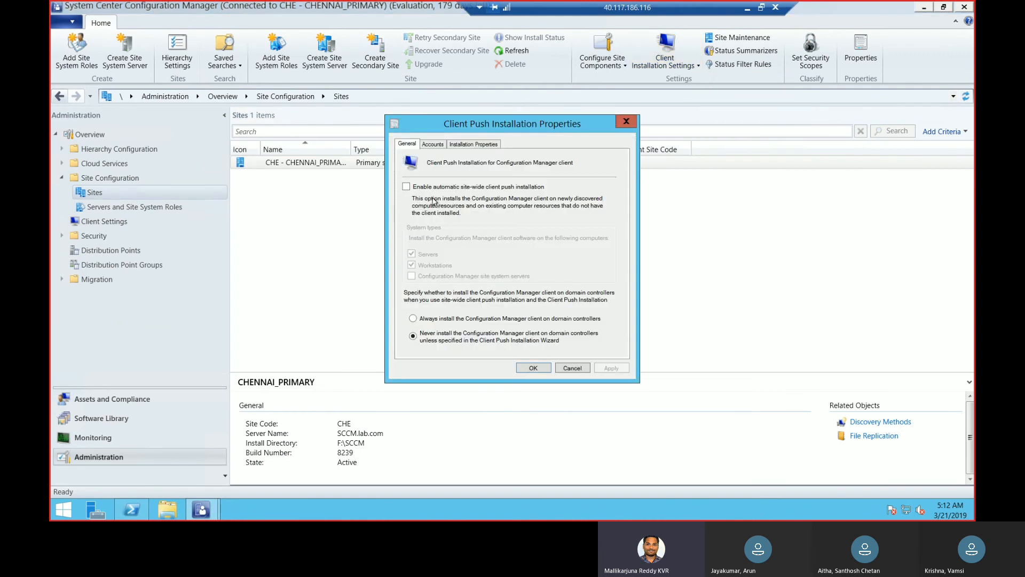
Enable automatic site-wide client push installation and exclude servers from the targeted system types
click(407, 187)
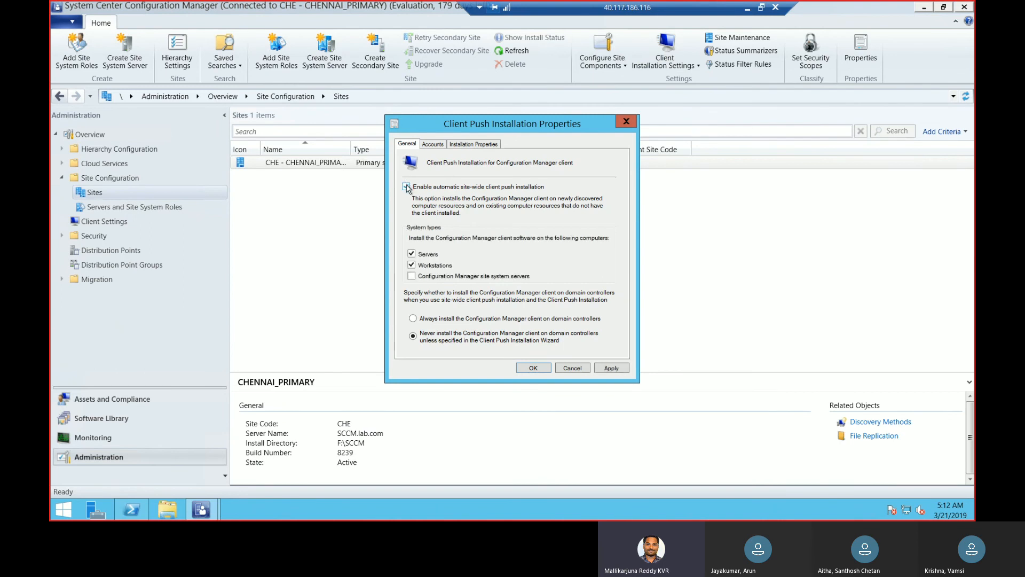
click(437, 257)
Start adding a new client push installation account with svc-clientpush as the user name
click(432, 145)
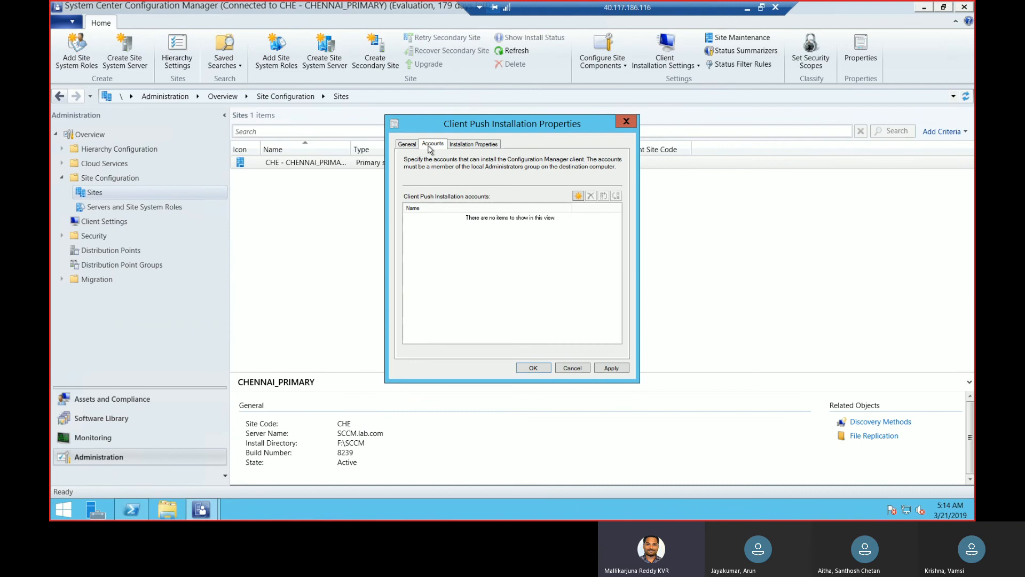
click(579, 196)
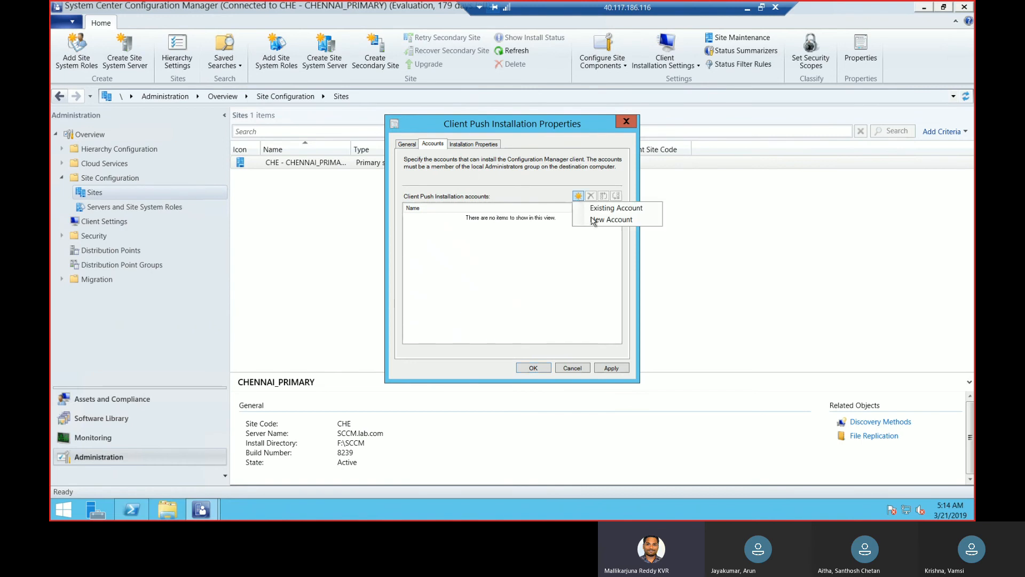
click(596, 221)
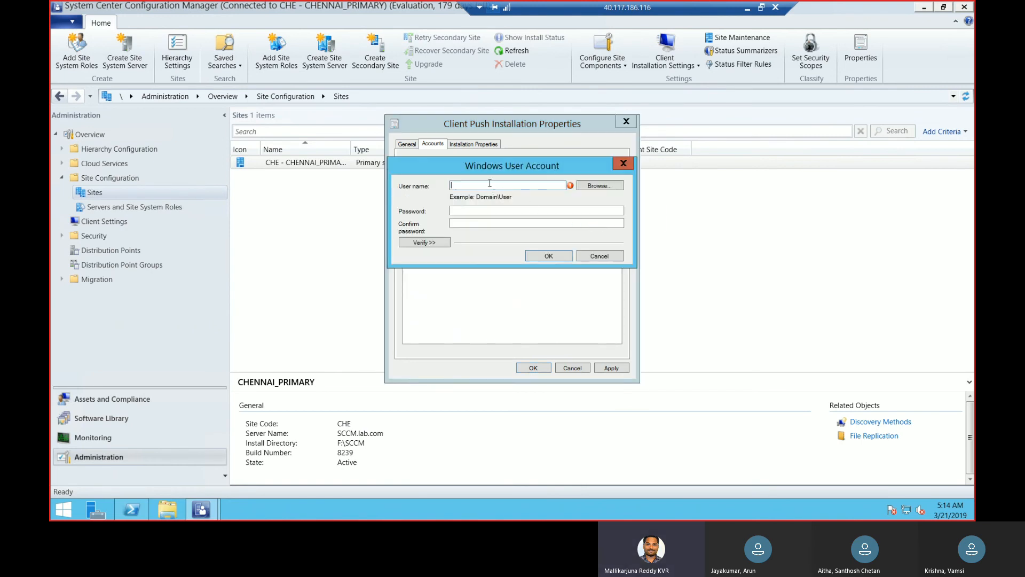
text(svc-clientpush)
Browse the lab.com directory for the svc clientpush user, resolve the name and select it for the account
click(595, 187)
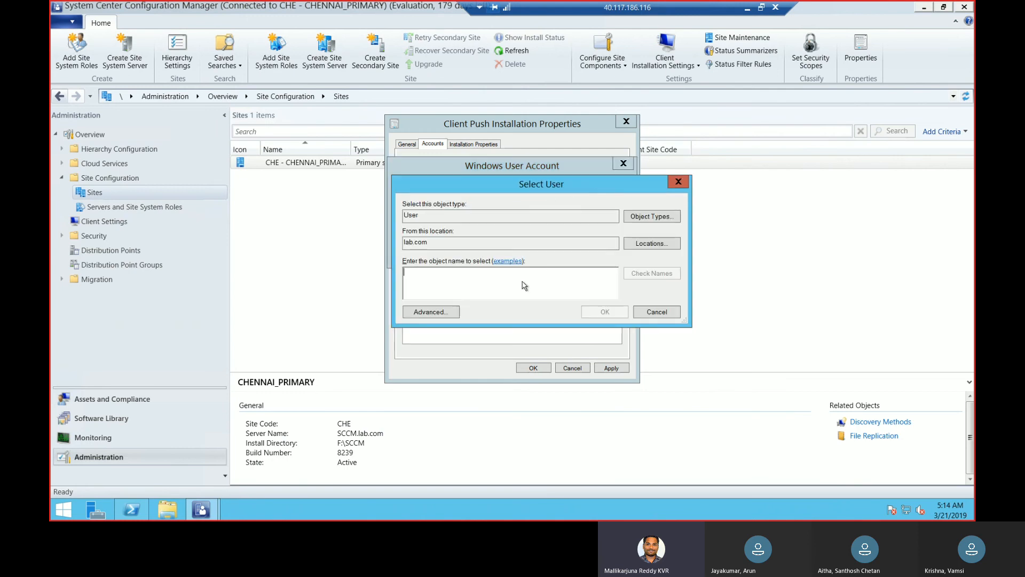
text(svc-sc)
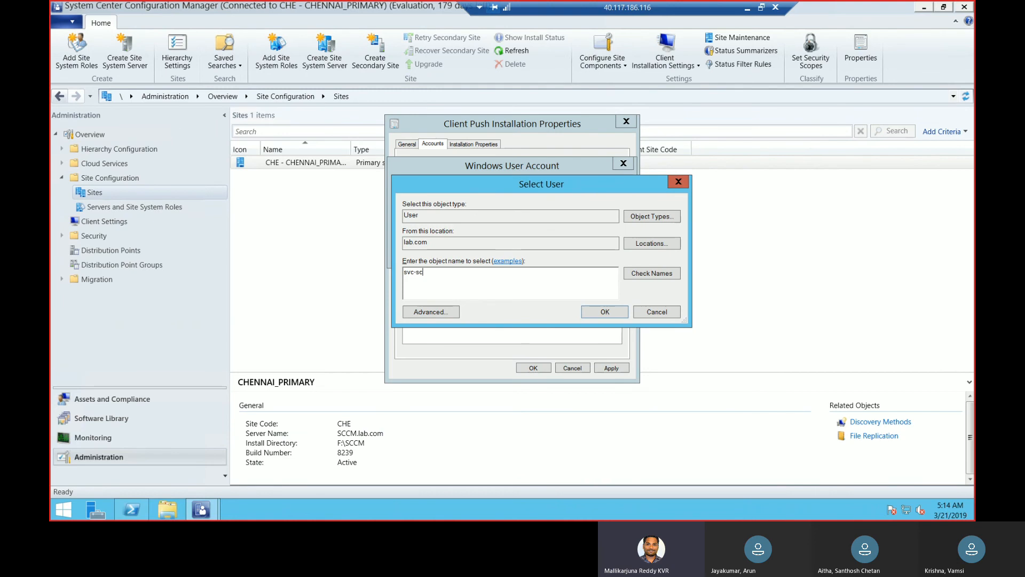
key(BackSpace)
key(BackSpace)
text(clienbt)
click(658, 276)
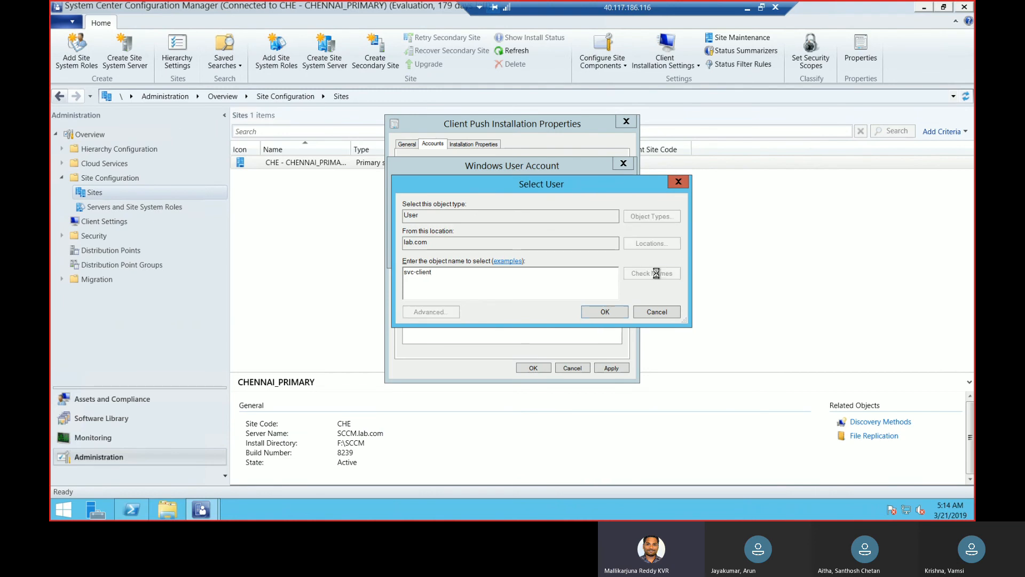
click(609, 311)
Enter and confirm the account password for the client push installation account
click(482, 212)
text(*******)
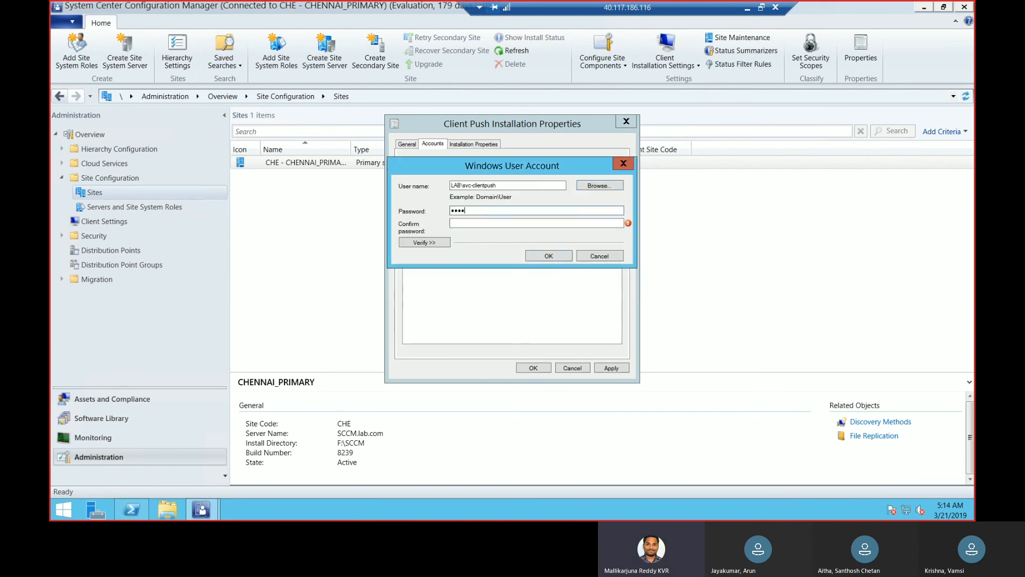
text(***)
key(Tab)
text(**********)
Verify the account by testing its connection to the network share \\client\c$
click(439, 245)
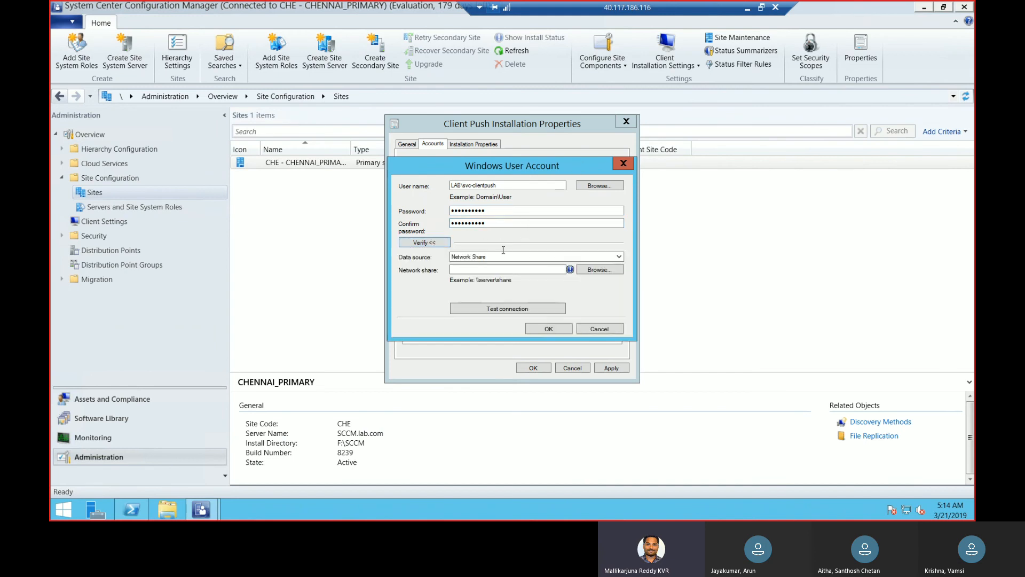
text(\\)
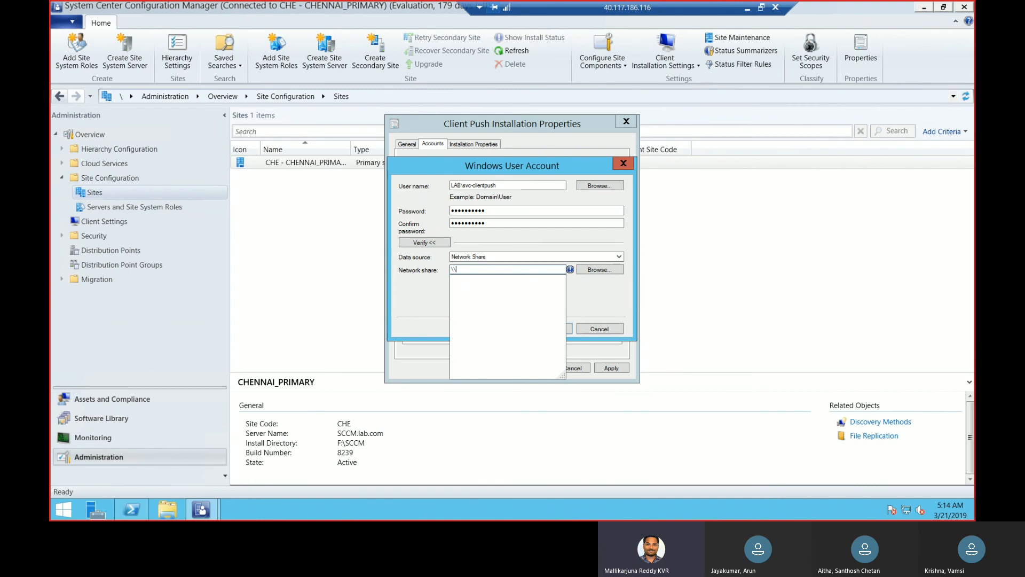
text(client)
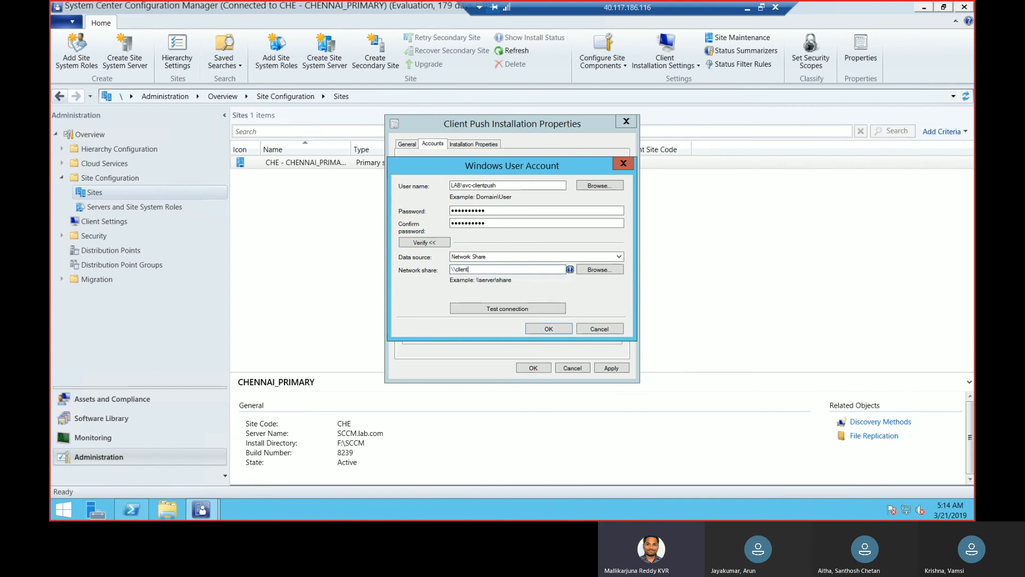
text(\c$)
click(532, 310)
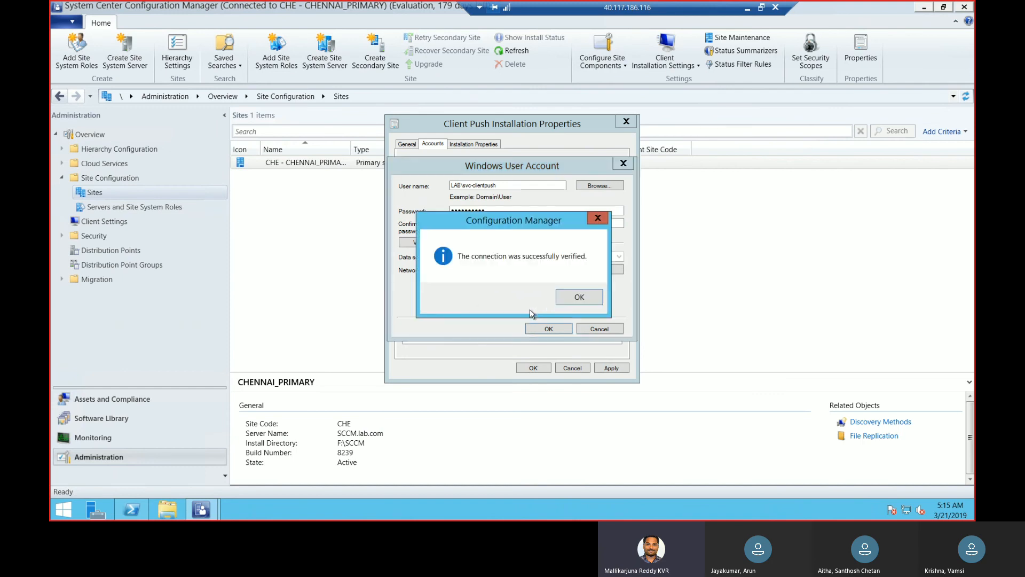
click(581, 302)
Test the account's connection to the network share \\activedirectory\c$ and save it as a client push installation account
click(525, 267)
key(BackSpace)
key(BackSpace)
key(BackSpace)
key(BackSpace)
key(BackSpace)
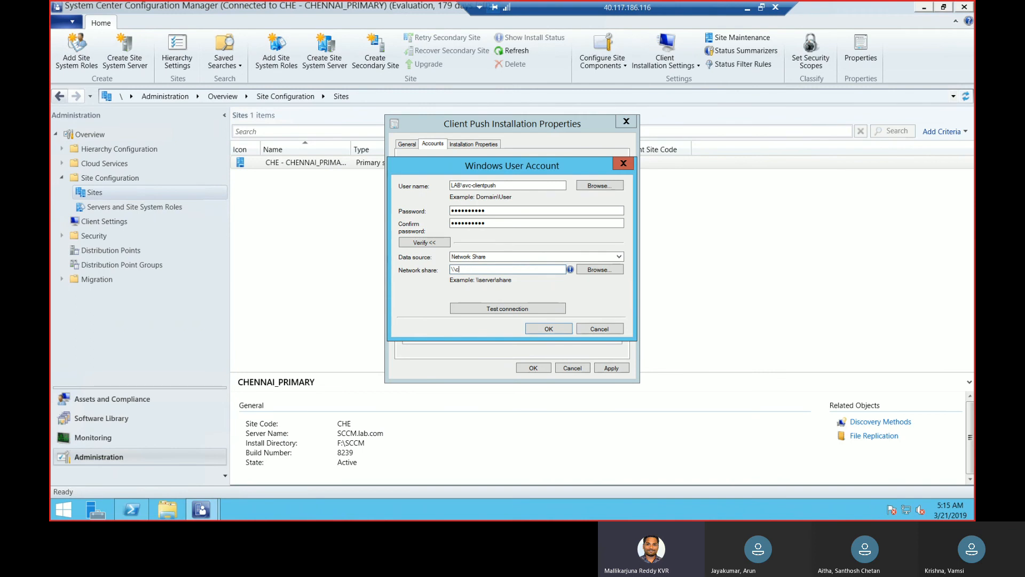
text(\activ)
text(edr)
text(irecto)
text(ry\c)
text($)
click(530, 309)
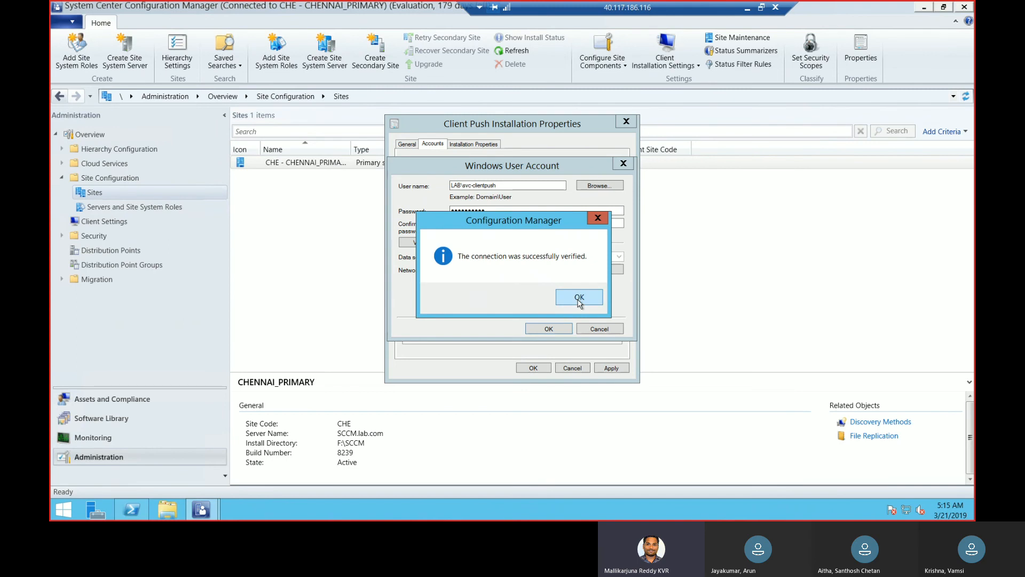
click(579, 299)
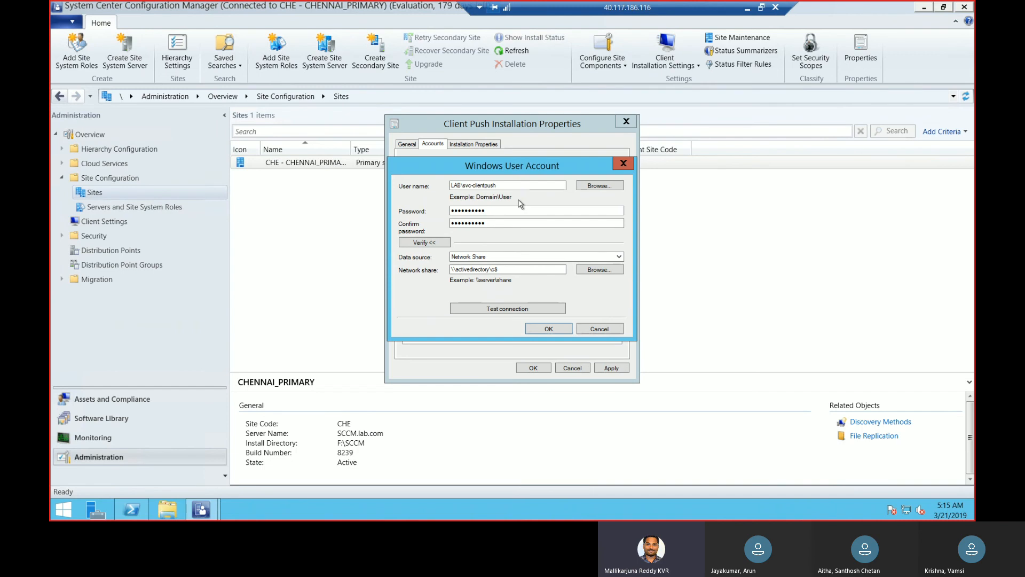
click(538, 329)
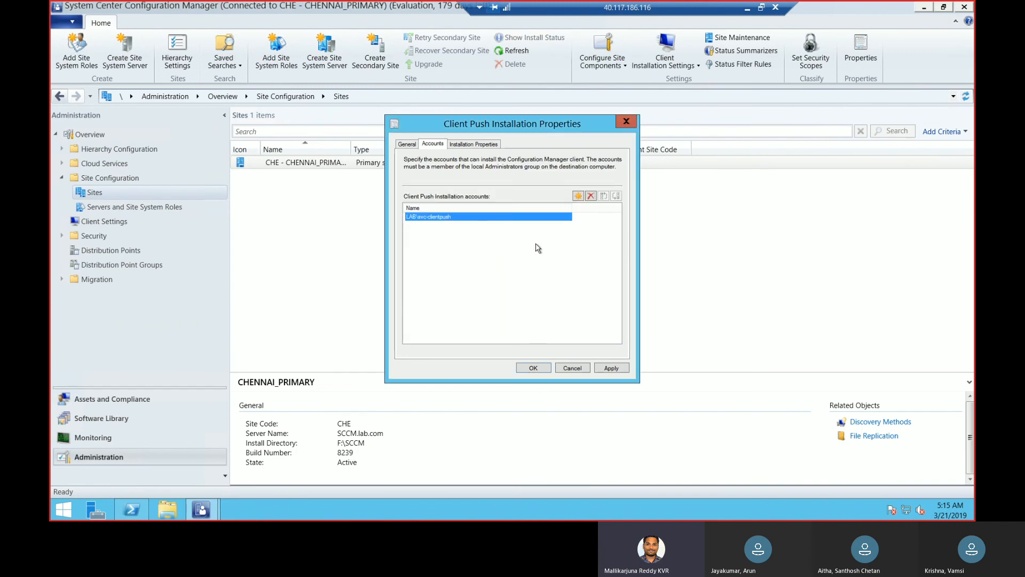
Review the general options, the accounts and the installation properties of the client push configuration
click(407, 144)
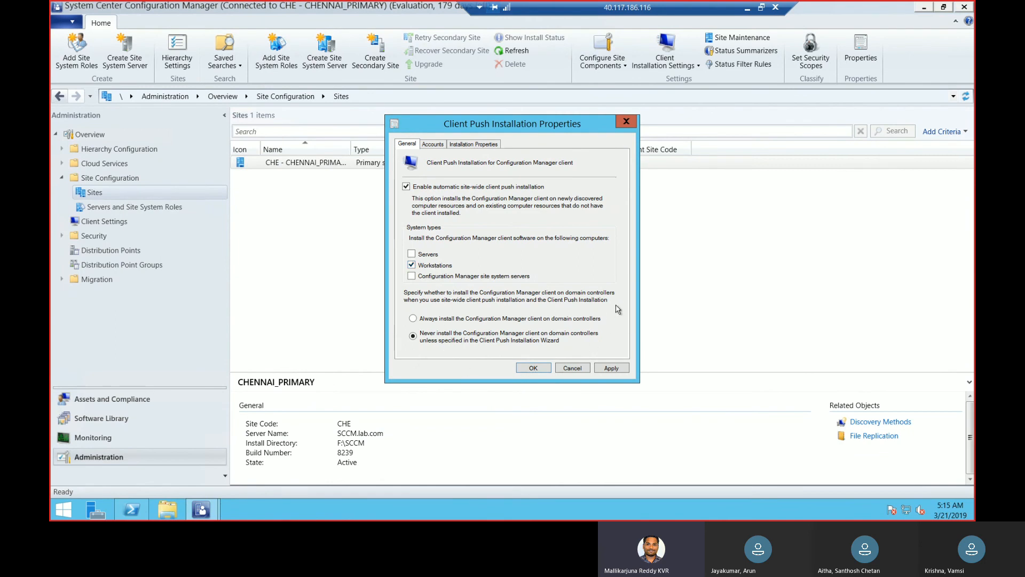
click(433, 145)
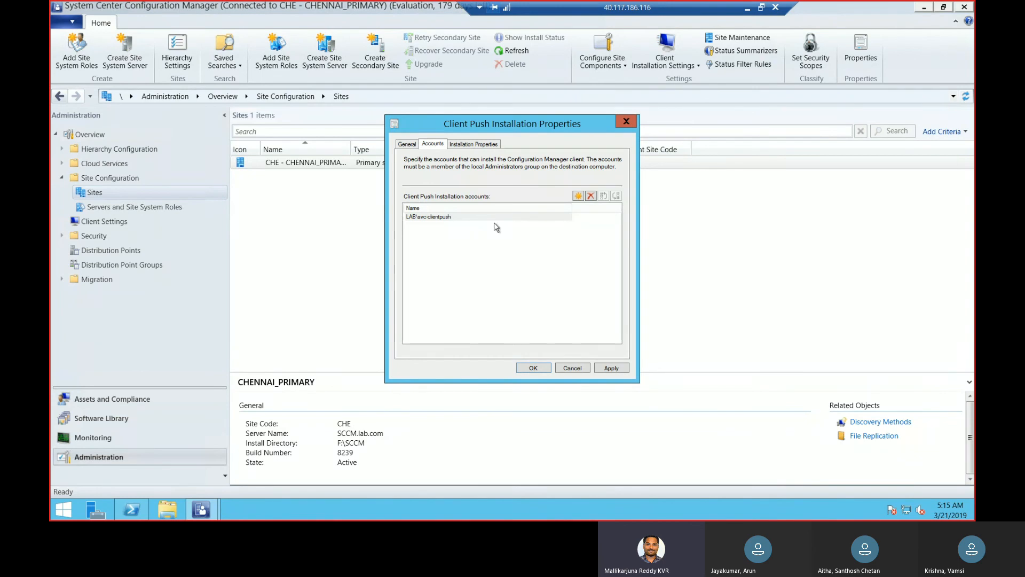
click(492, 145)
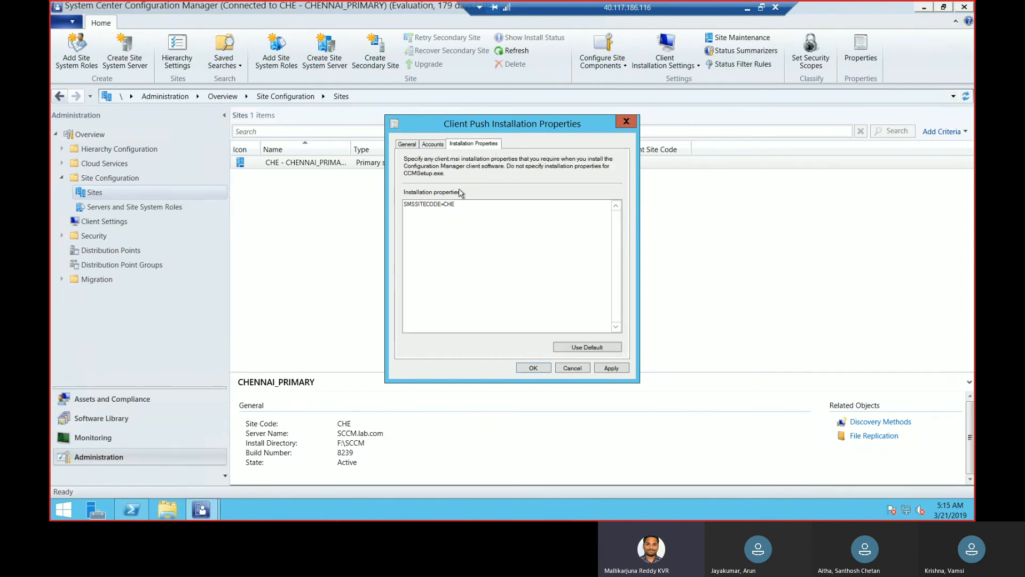
Try adding MP and DP-HYD entries after SMSSITECODE=CHE in the installation properties, and remove them again
click(472, 201)
key(ctrl+a)
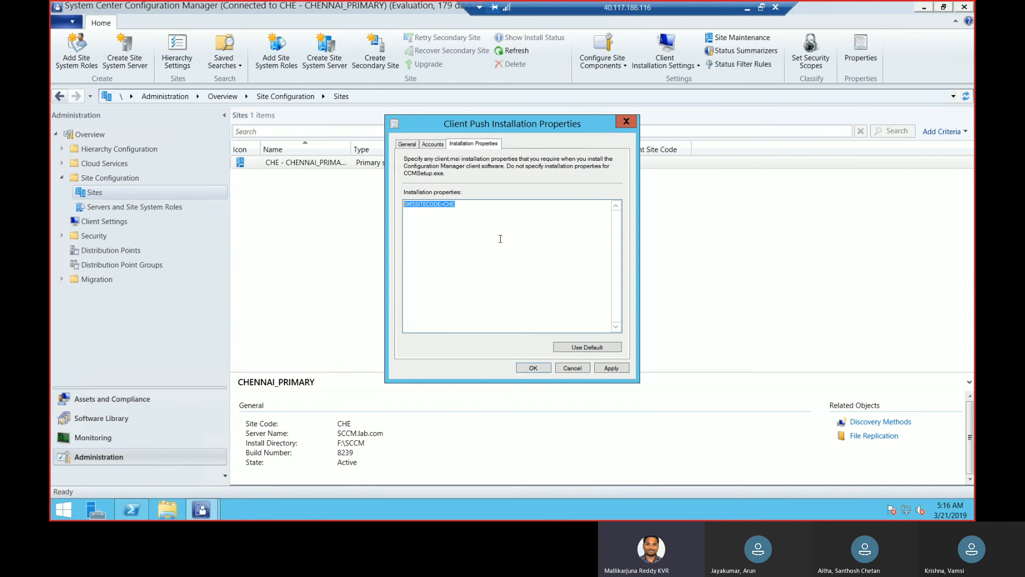
click(459, 208)
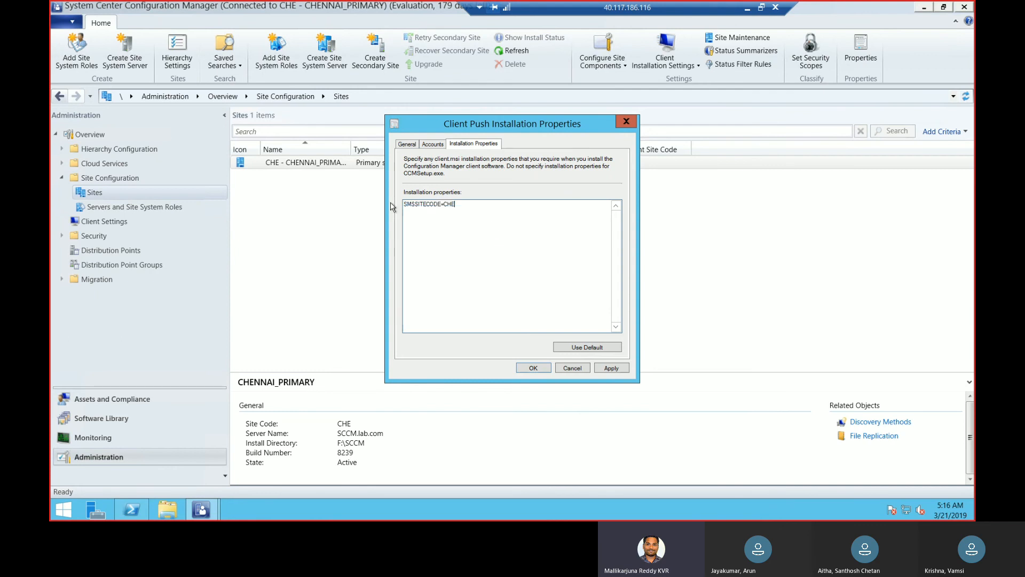
drag(401, 199, 342, 219)
click(472, 206)
click(501, 204)
text(DP-HYD)
key(BackSpace)
key(BackSpace)
key(BackSpace)
key(BackSpace)
key(BackSpace)
key(BackSpace)
Apply the client push installation settings, recheck all their pages and close the properties
click(616, 368)
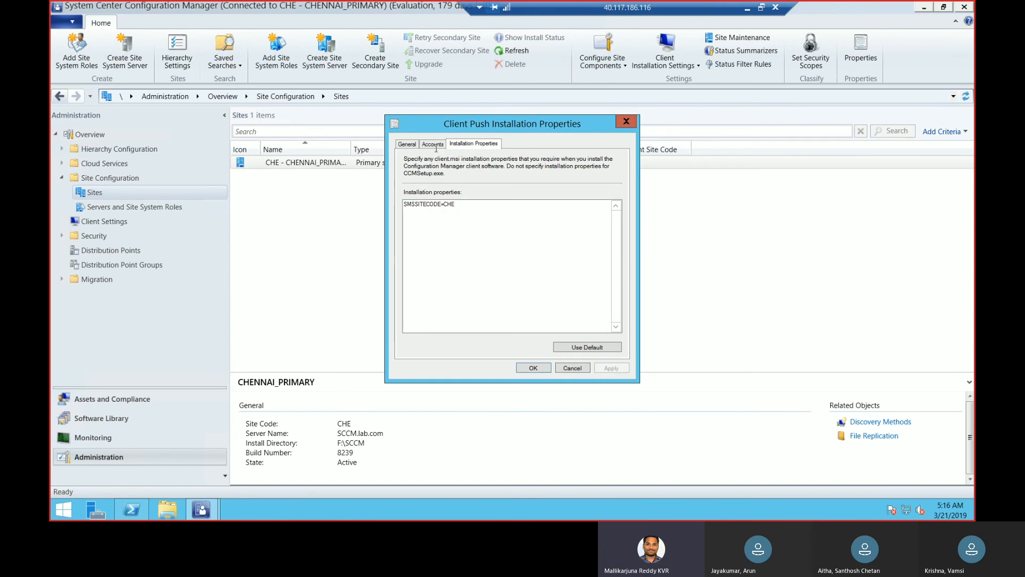
click(410, 146)
click(434, 147)
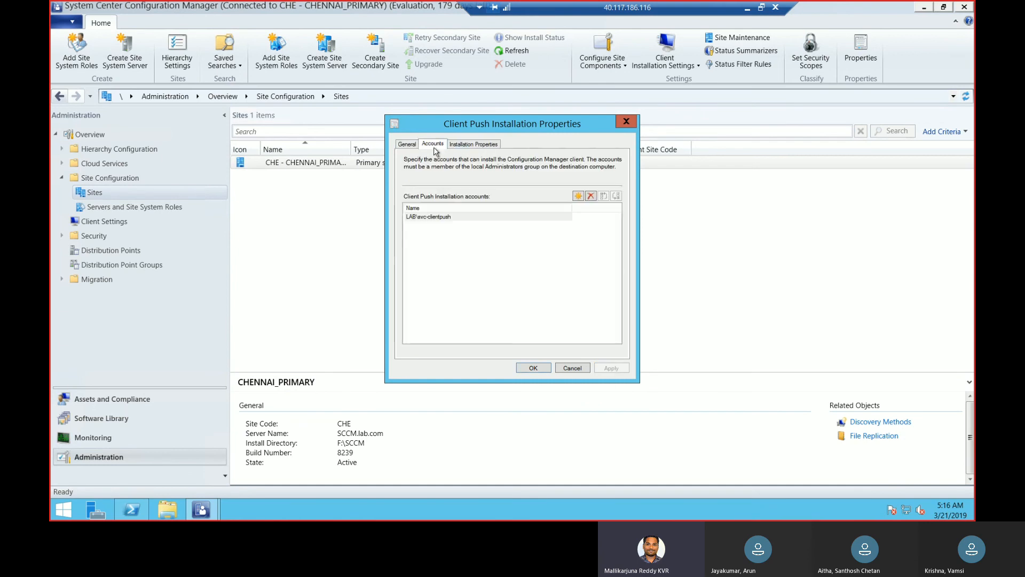
click(473, 146)
click(414, 146)
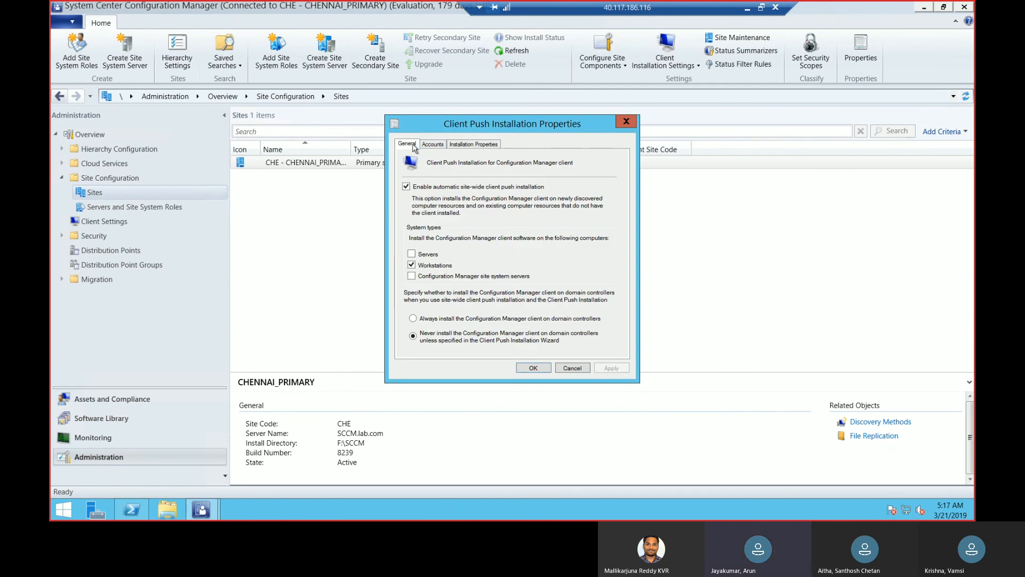
click(486, 144)
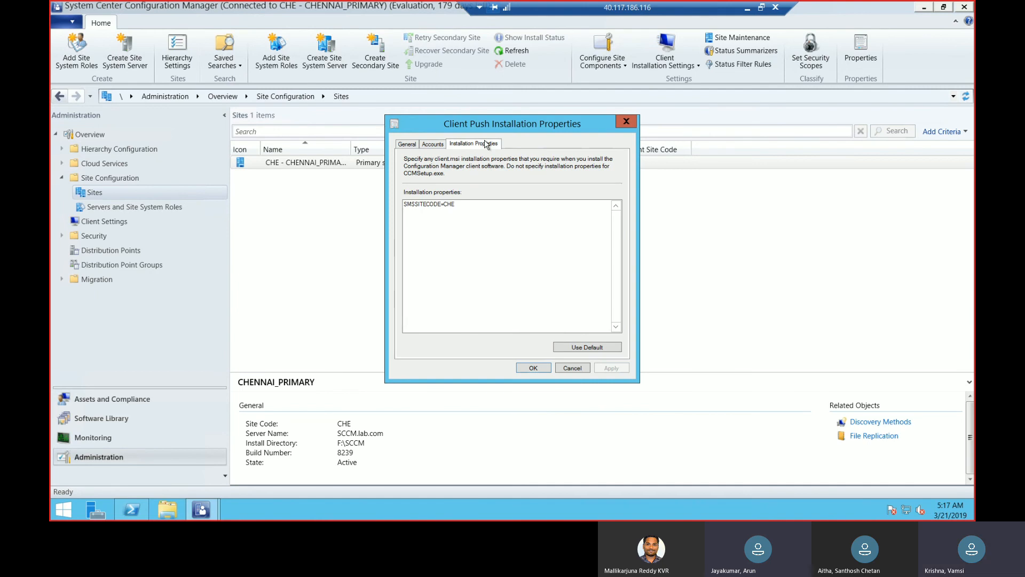
click(470, 208)
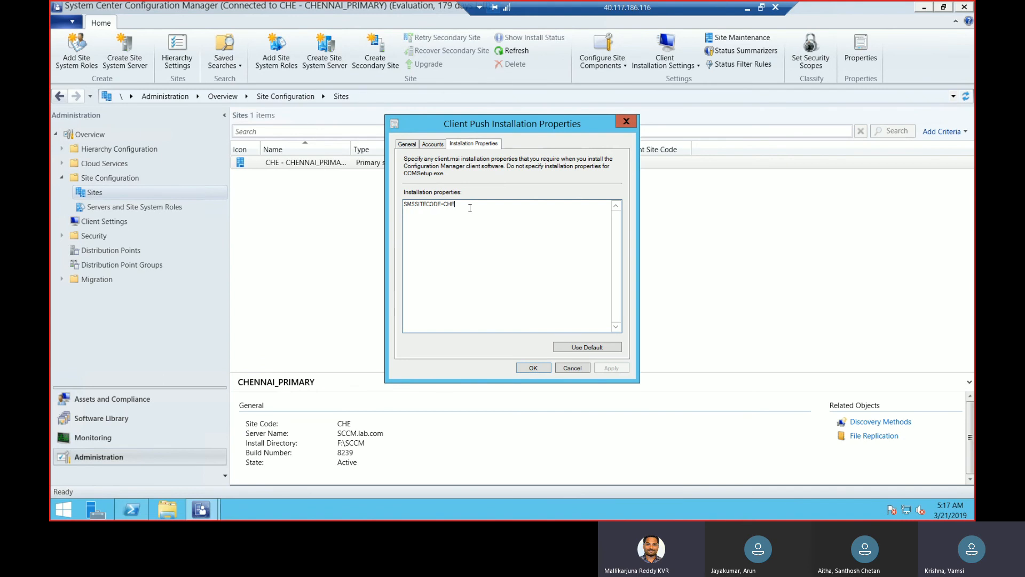
drag(469, 209, 370, 215)
click(535, 368)
Examine the site system roles installed on the SCCM.lab.com server under Servers and Site System Roles
click(140, 207)
click(486, 161)
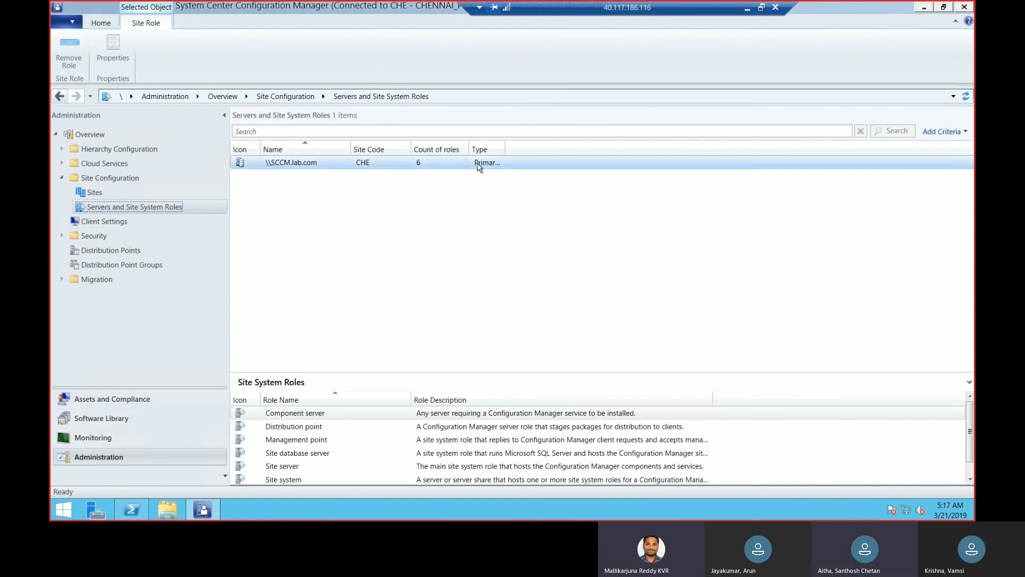
click(385, 168)
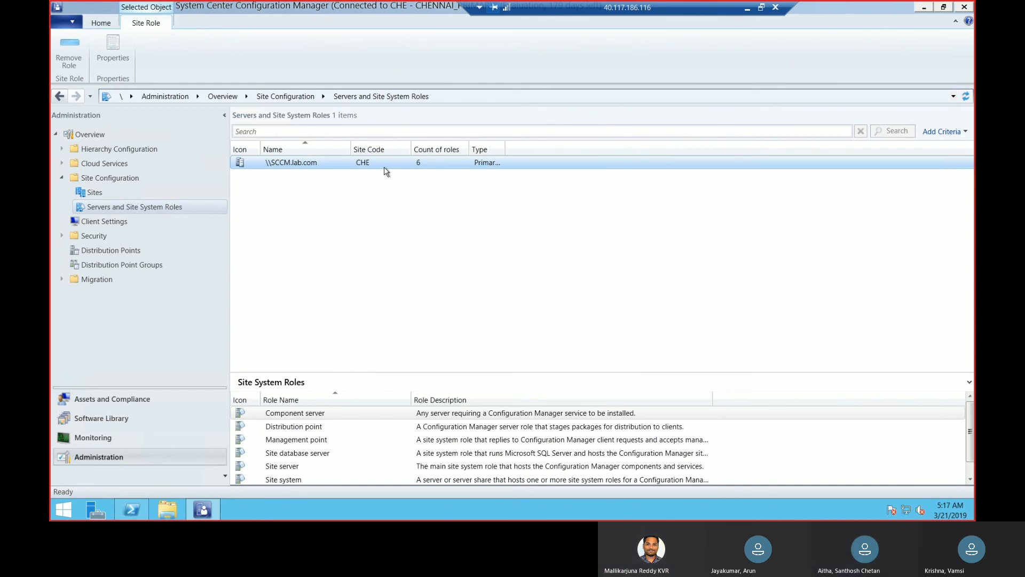
drag(972, 442, 971, 474)
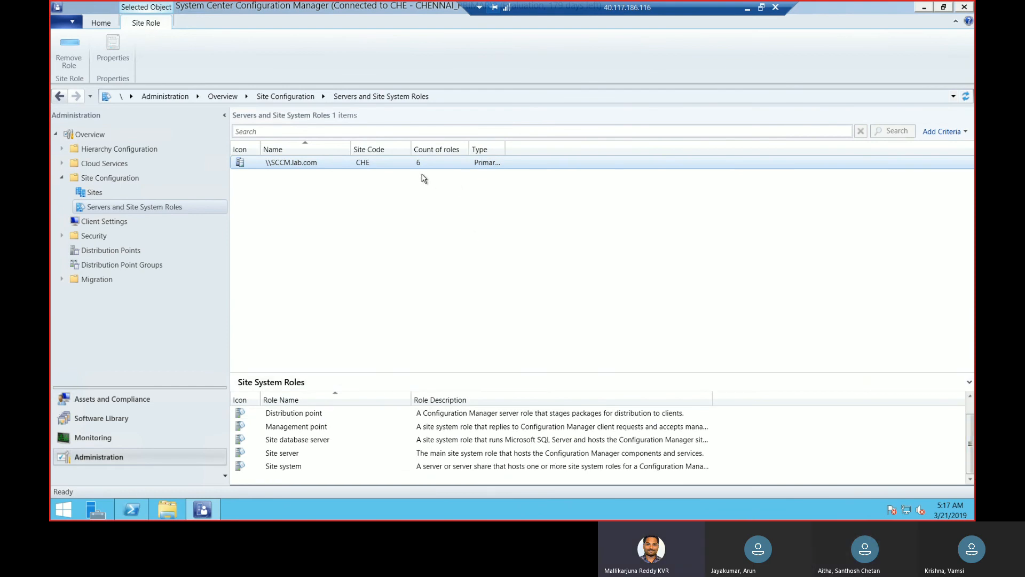
click(465, 425)
click(464, 415)
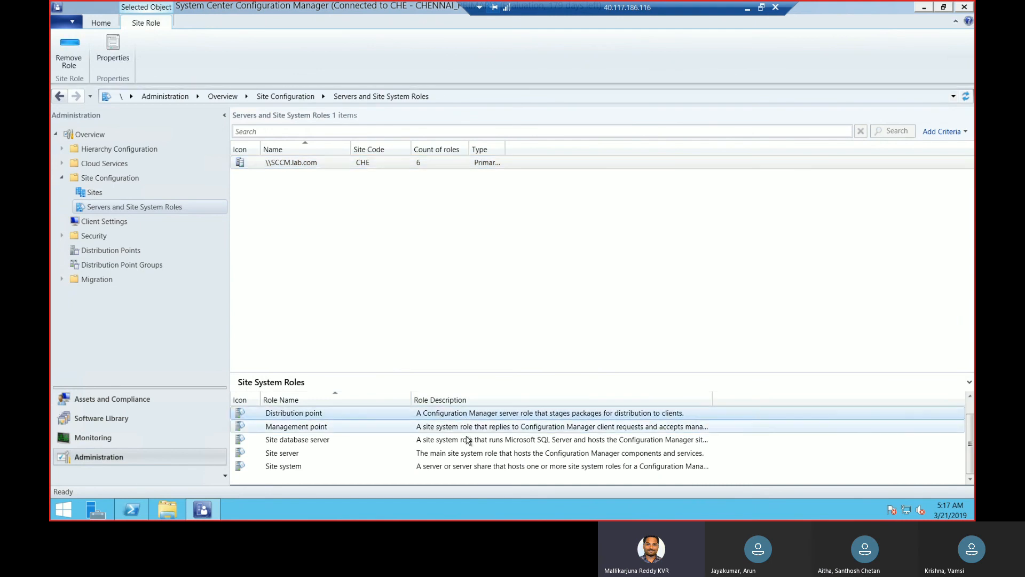
click(467, 439)
click(465, 453)
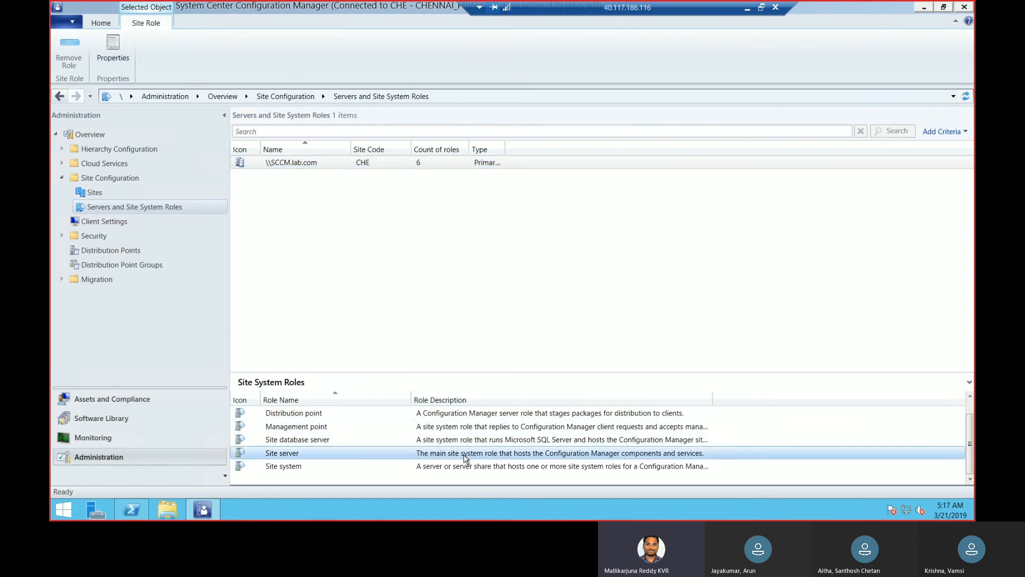
click(465, 466)
click(465, 453)
click(467, 440)
click(469, 426)
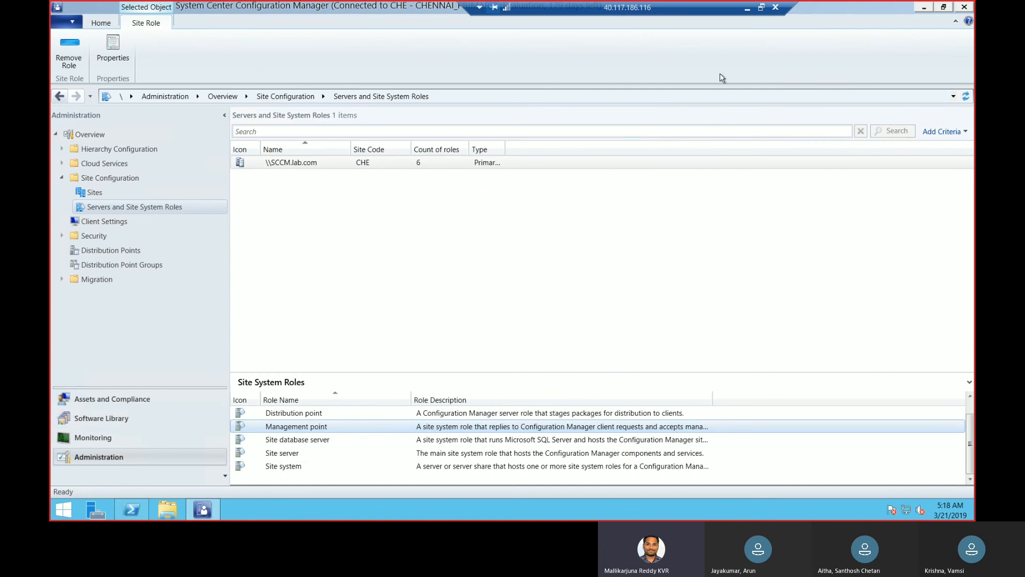
Switch to the Word document and view the beginning of the client push flowchart
click(747, 10)
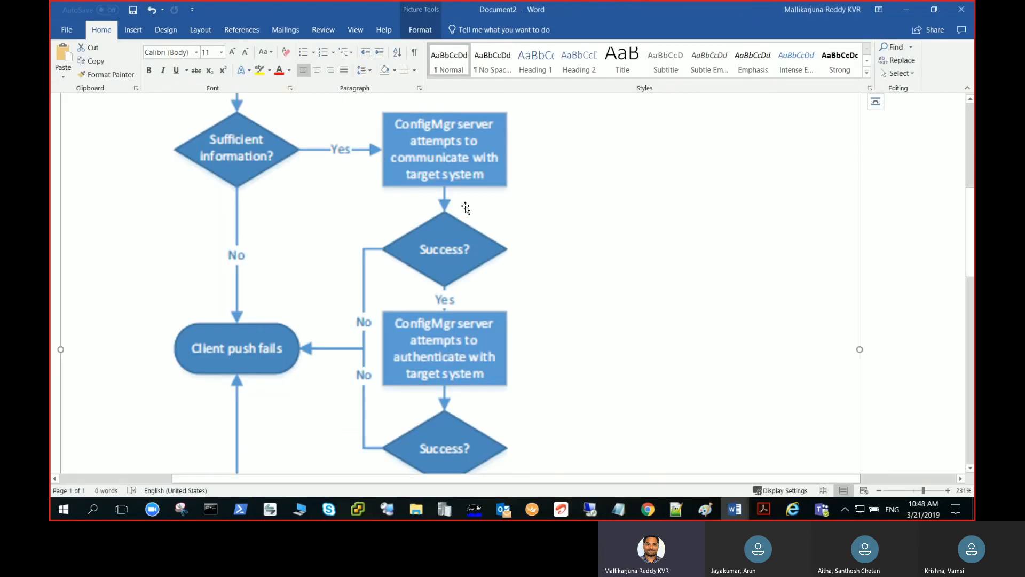
drag(974, 248, 972, 178)
scroll(875, 206, down, 3)
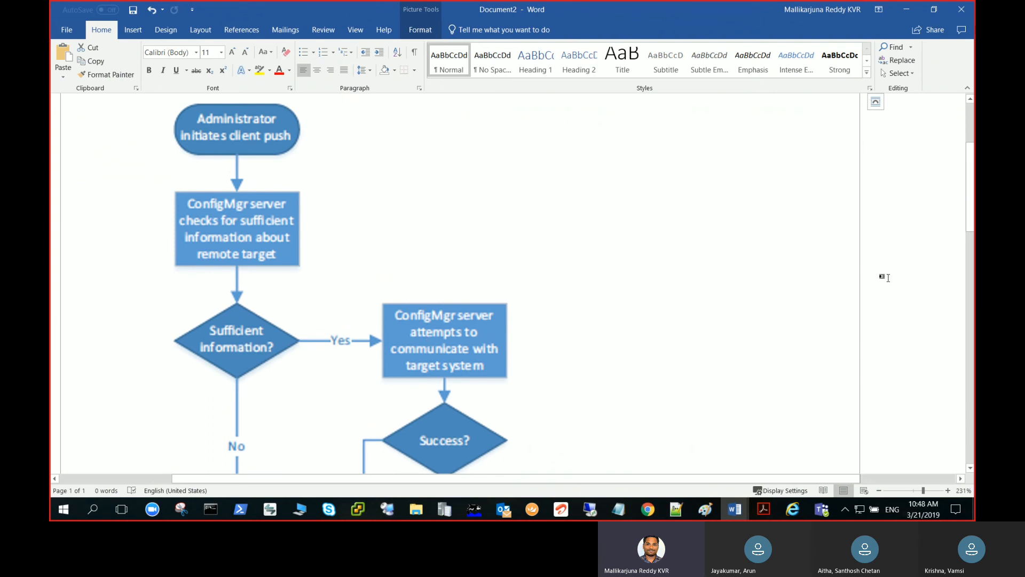
Review the rest of the client push flowchart through to client push completion, and minimise the Word document
drag(971, 208, 972, 239)
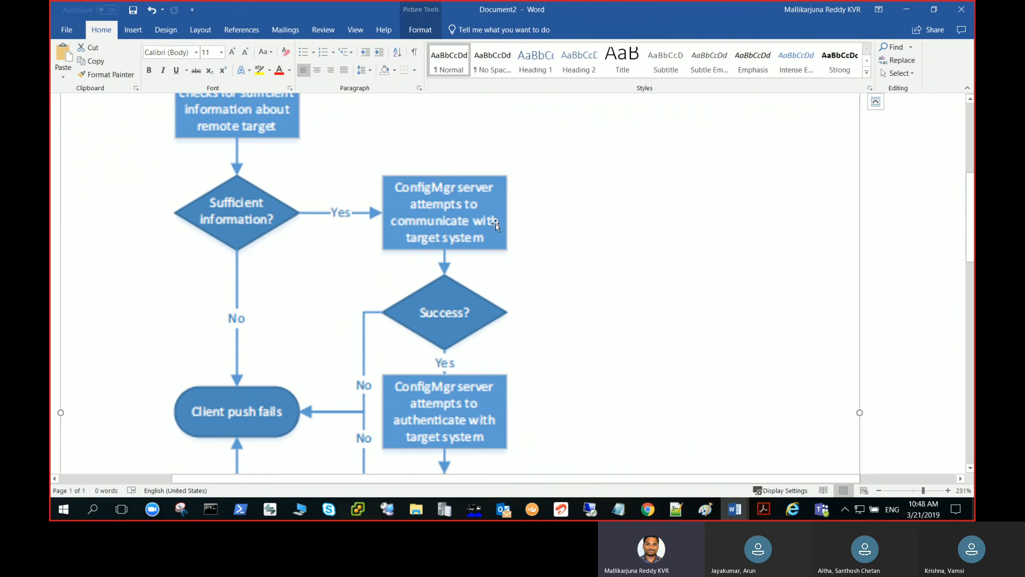
drag(971, 229, 972, 240)
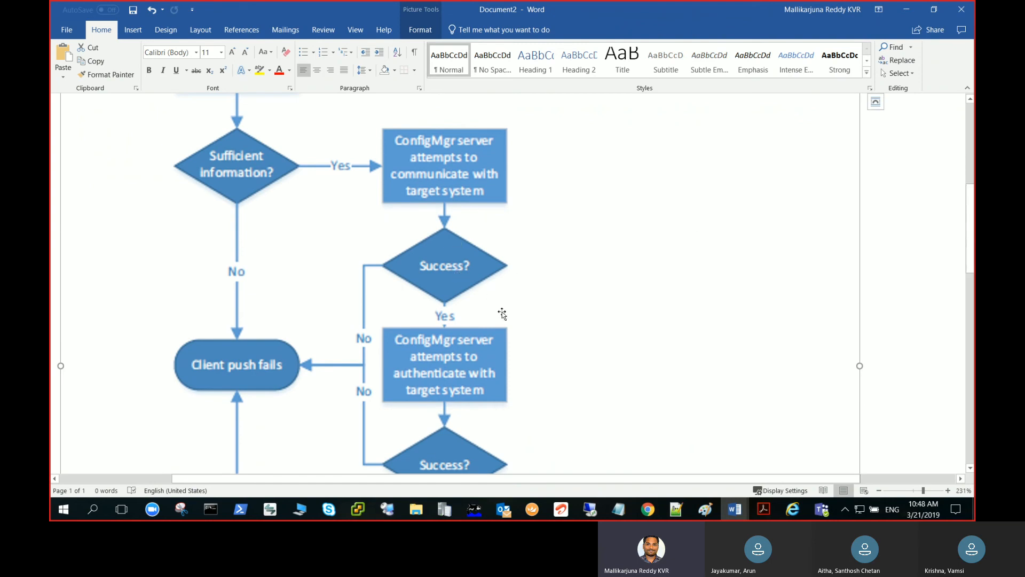
drag(972, 206, 972, 247)
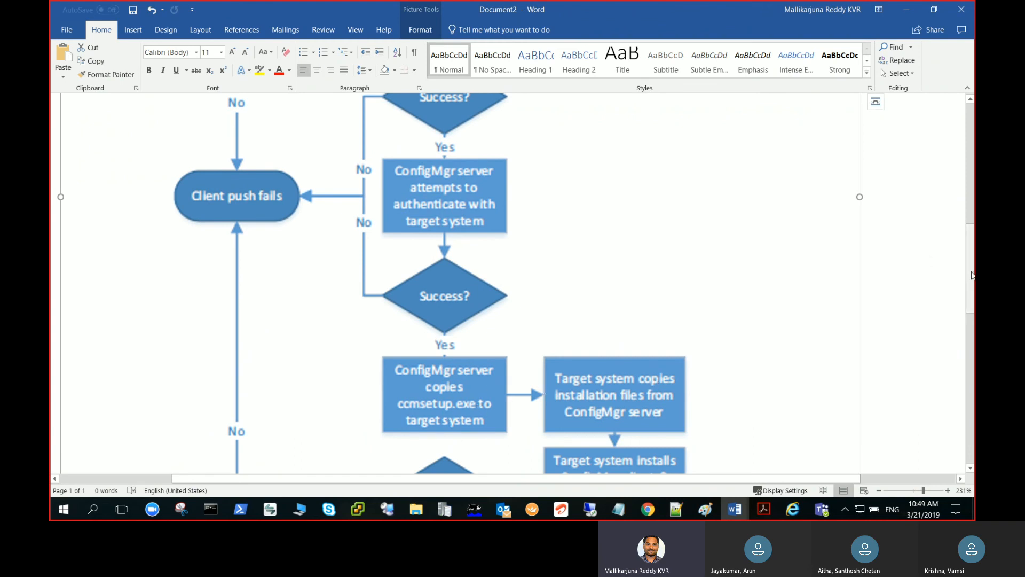
drag(971, 280, 973, 319)
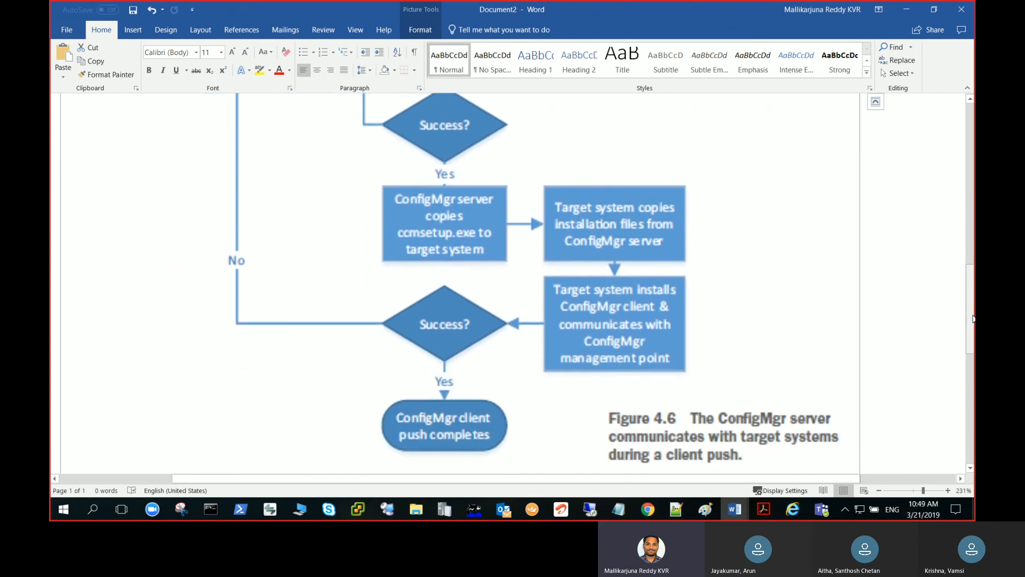
click(906, 9)
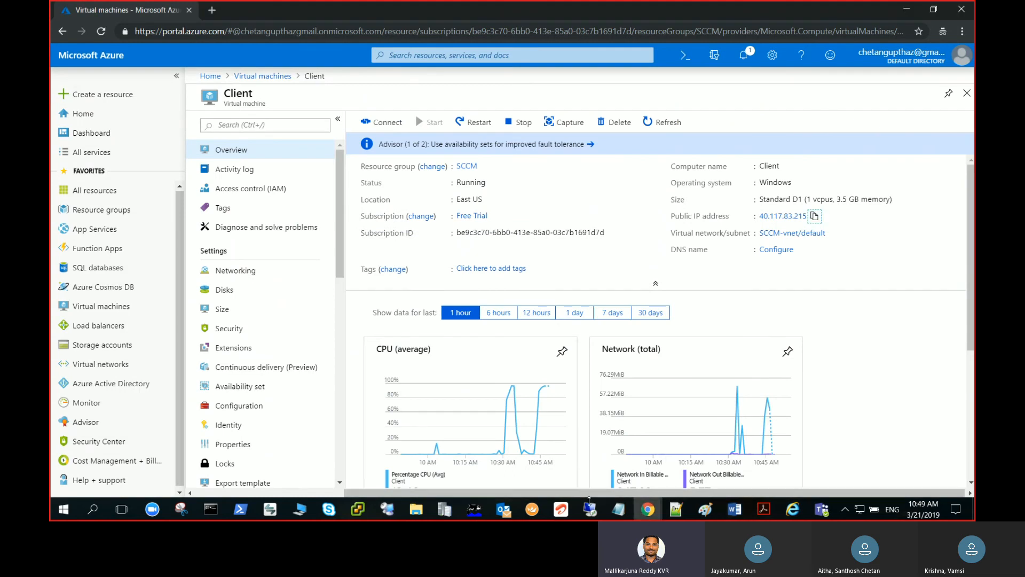
Switch to the 40.117.186.116 remote session and show the Devices list under Assets and Compliance
mouse_move(589, 500)
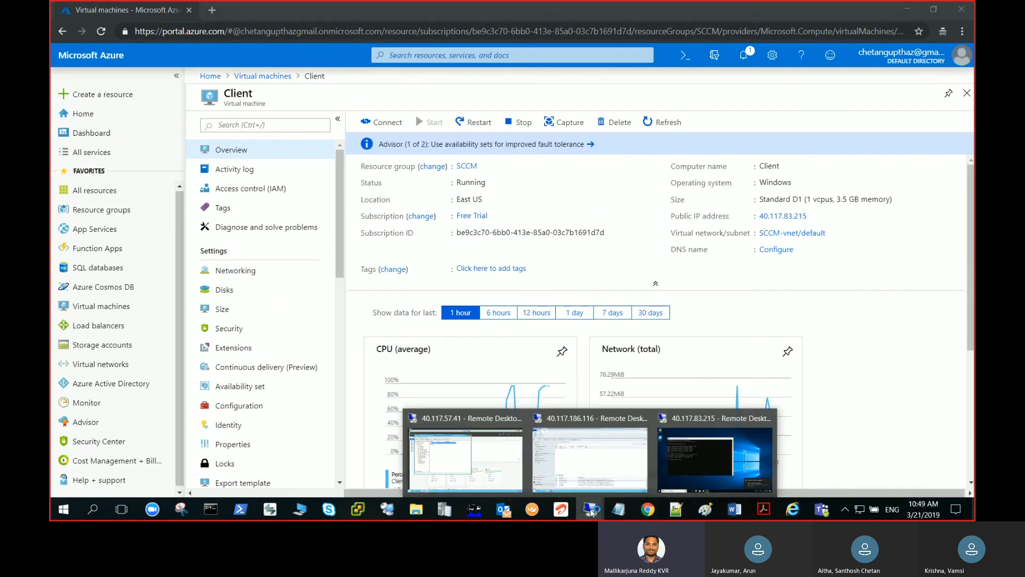
click(590, 473)
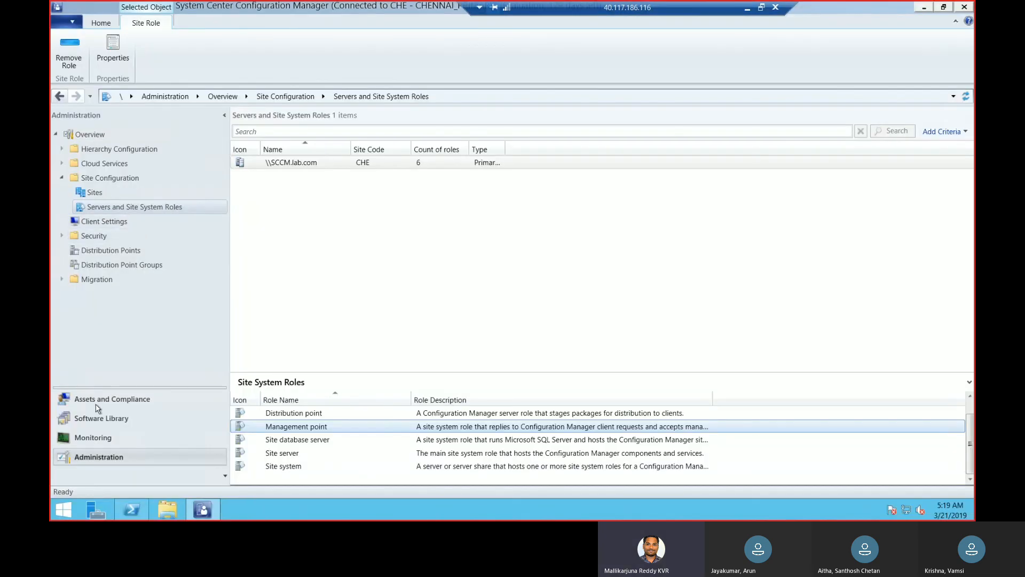
click(100, 419)
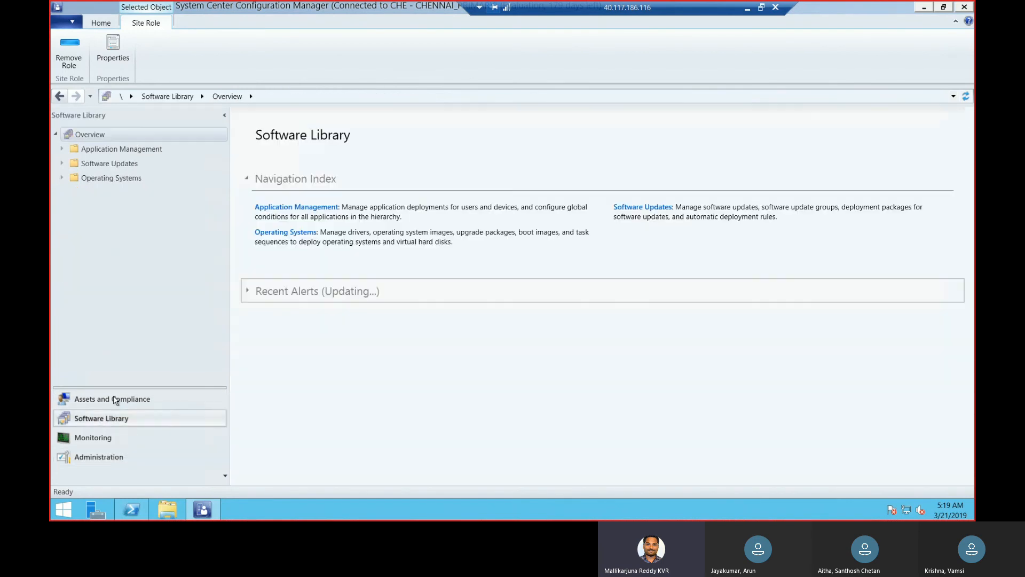
click(115, 399)
click(95, 164)
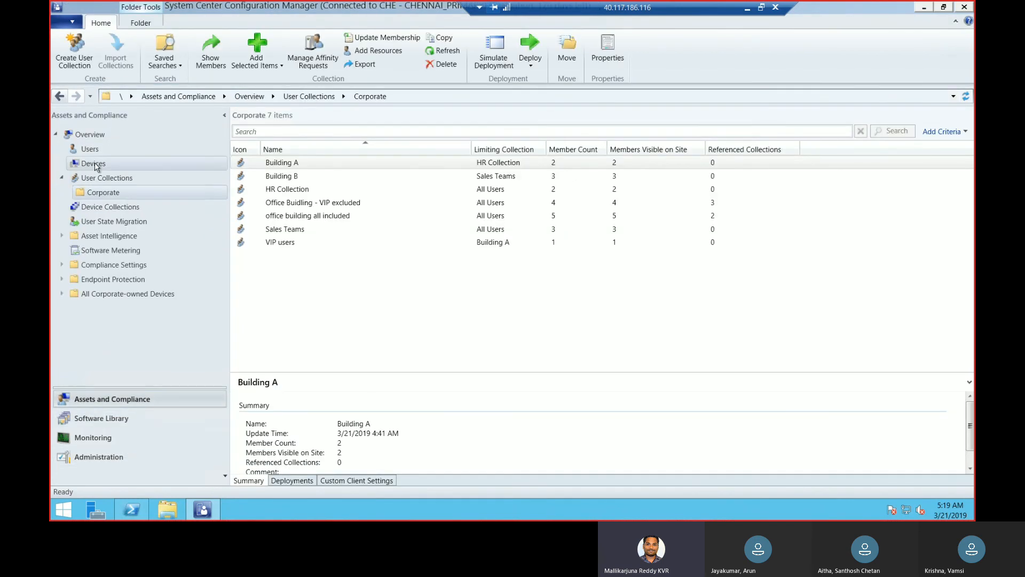
Examine the client status and site code of the devices in the Devices list
click(277, 163)
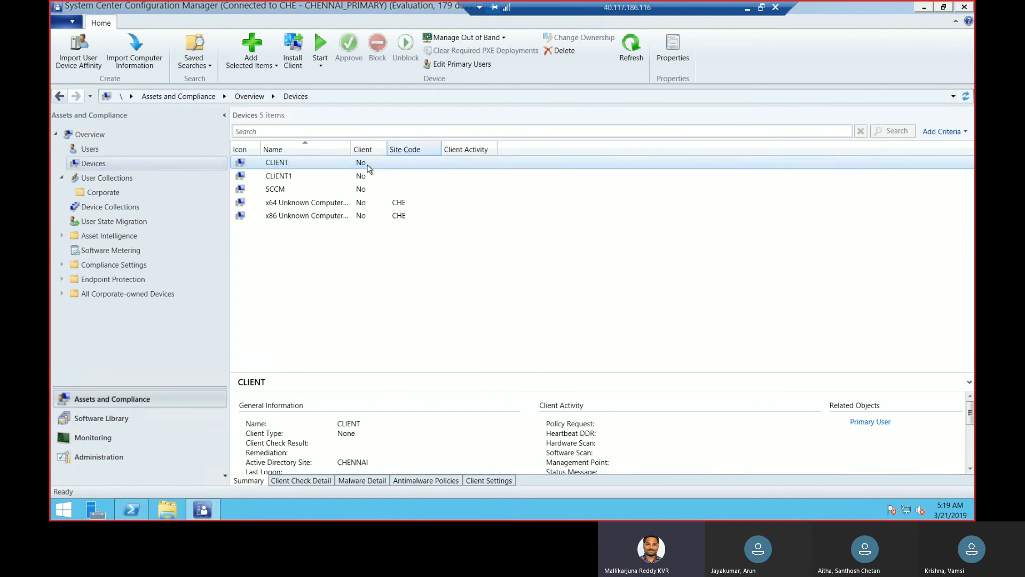
ctrl+click(367, 189)
ctrl+click(296, 178)
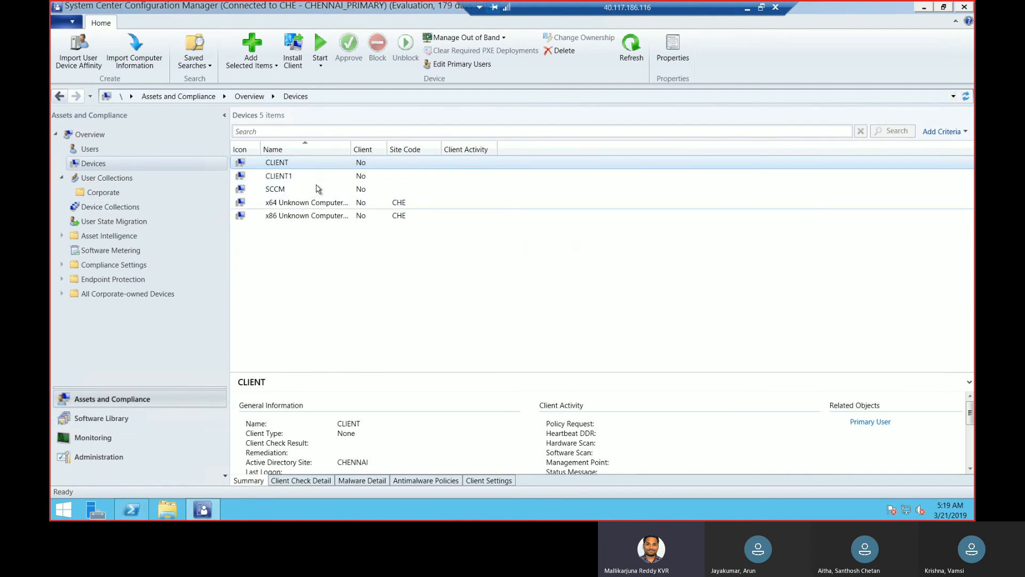
key(Down)
key(Down)
key(Down)
key(Down)
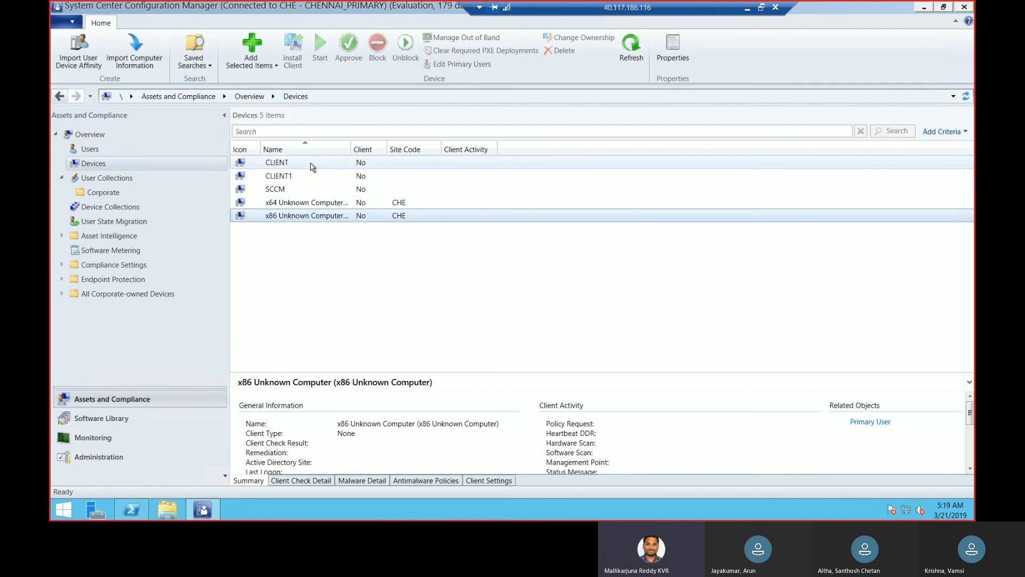
click(312, 165)
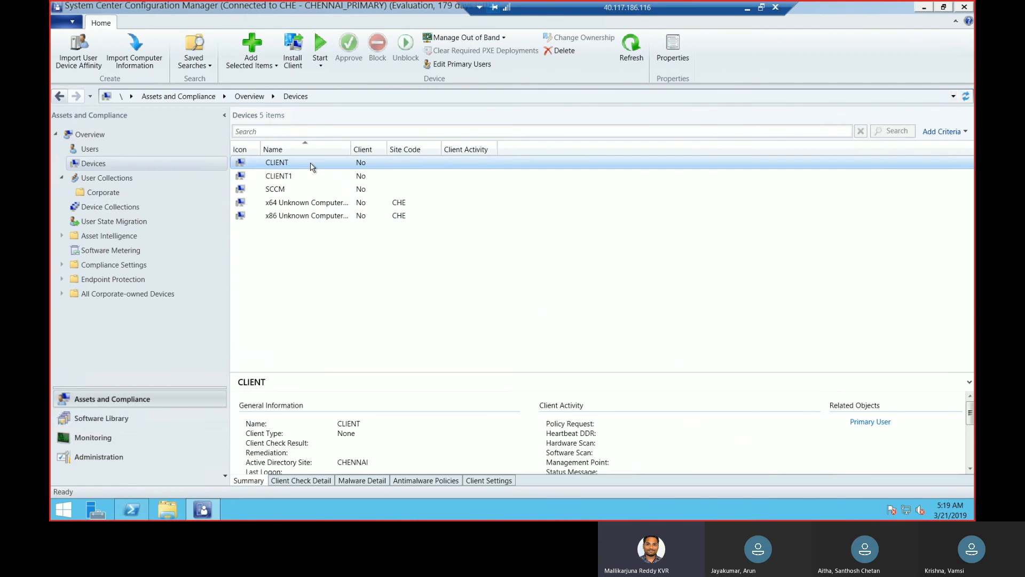
right_click(312, 167)
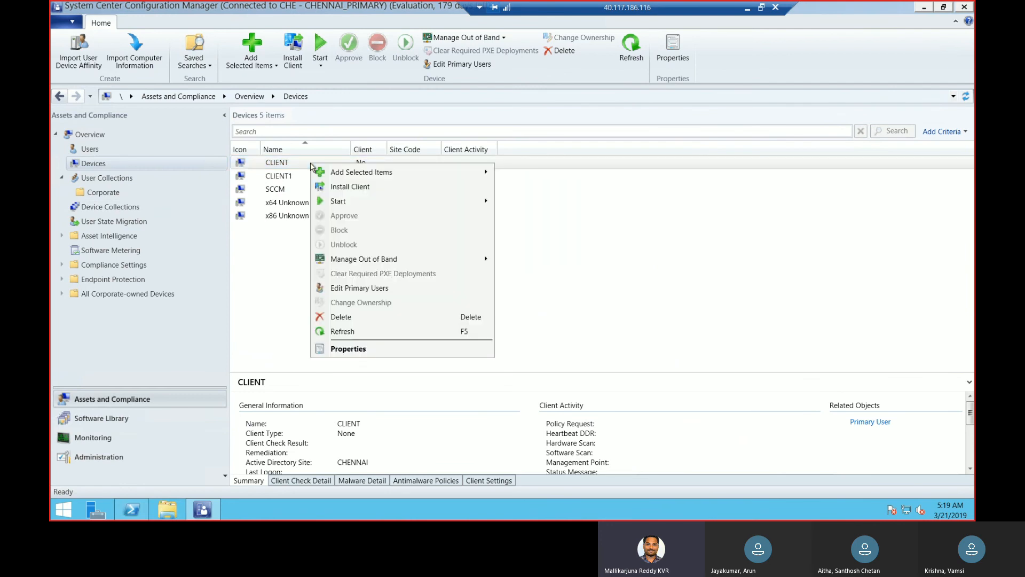
click(329, 188)
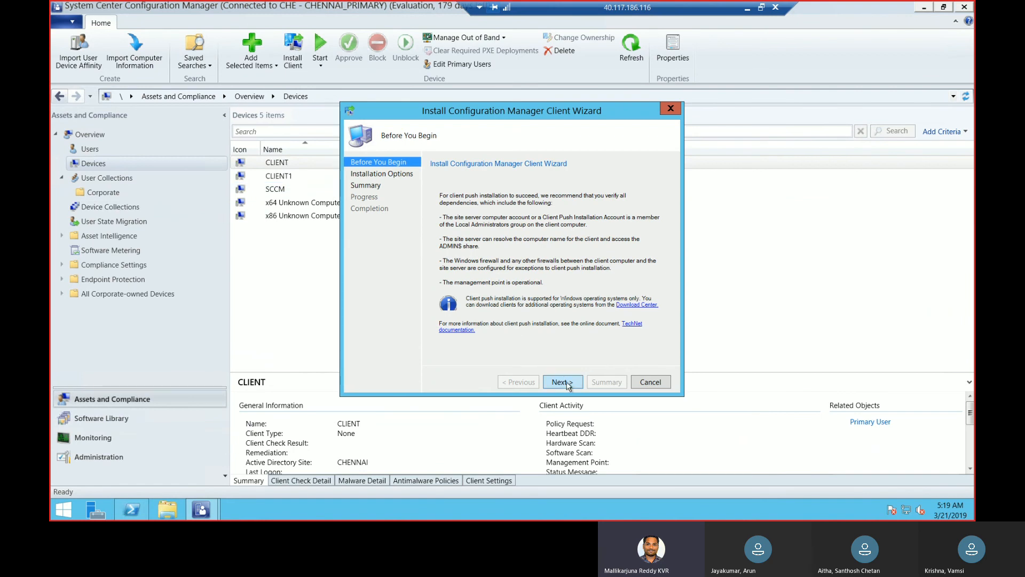
click(671, 109)
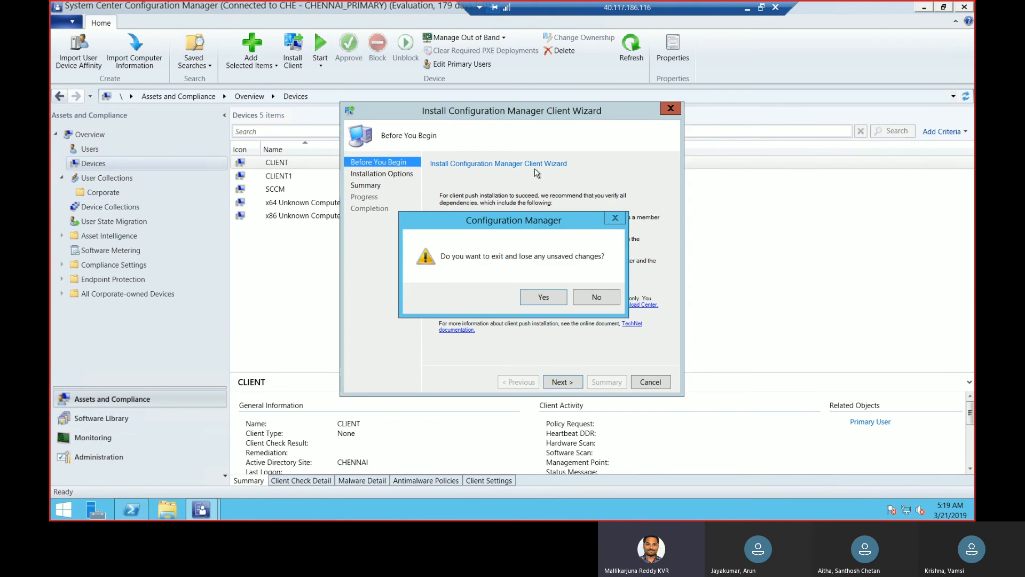
click(542, 297)
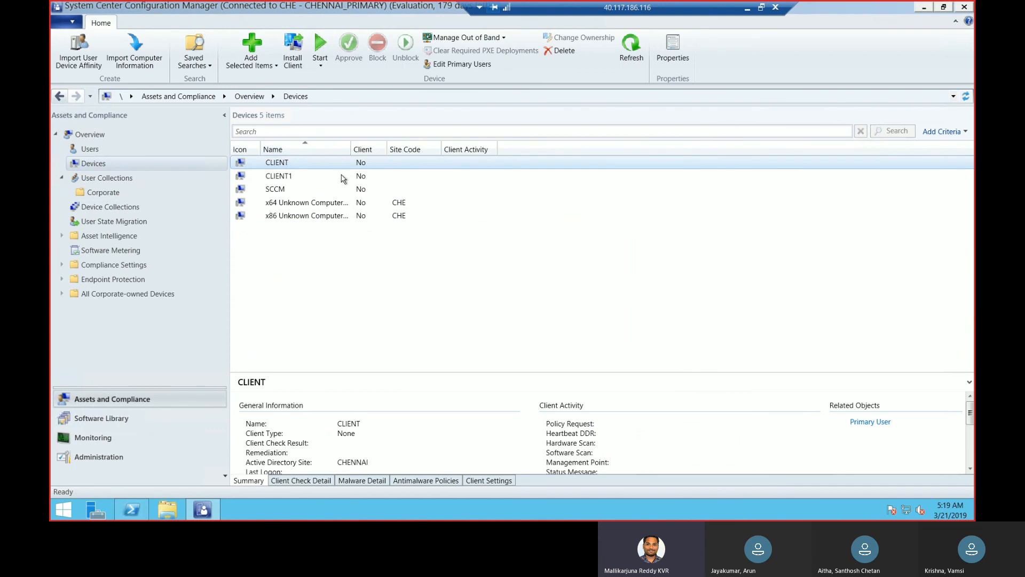
Push the Configuration Manager client to the CLIENT device, installing the software from the specified site CHE-CHENNAI_PRIMARY
right_click(323, 164)
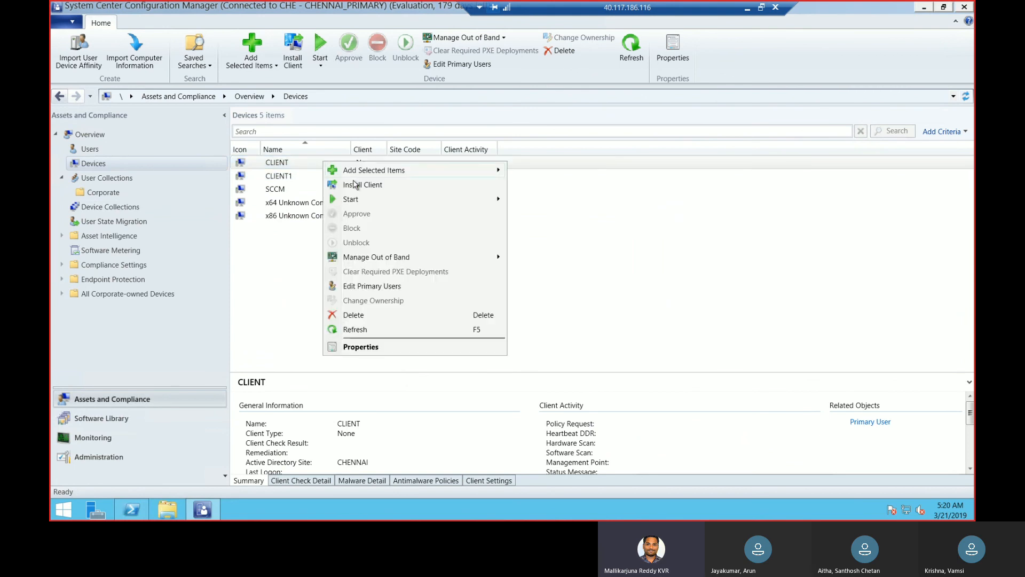
click(354, 185)
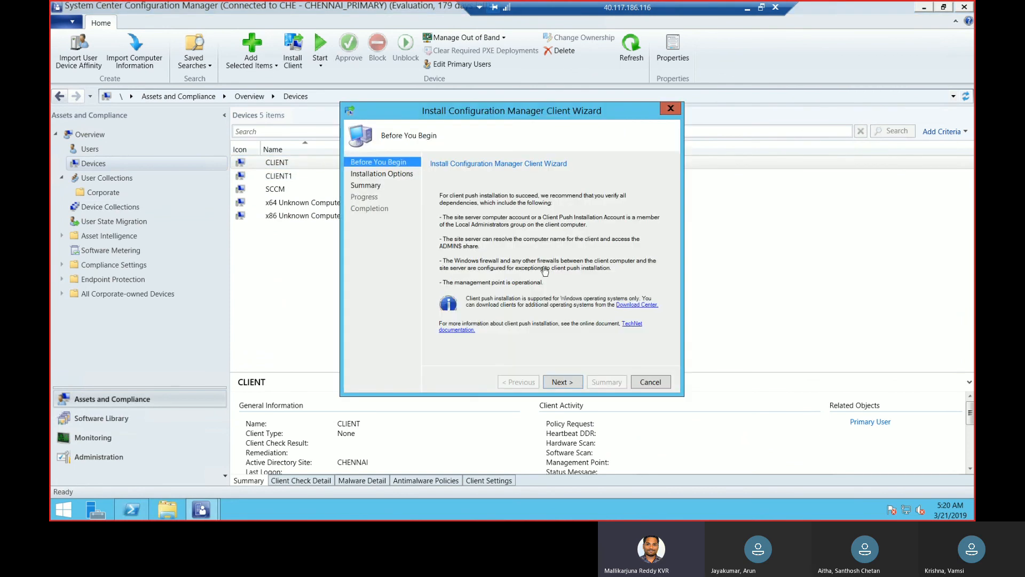
click(562, 382)
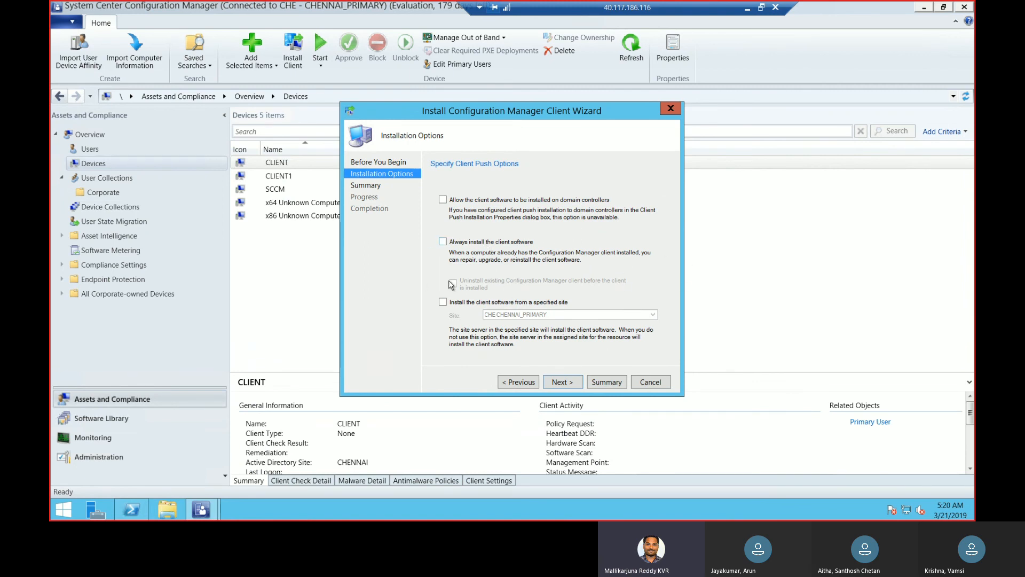
click(442, 303)
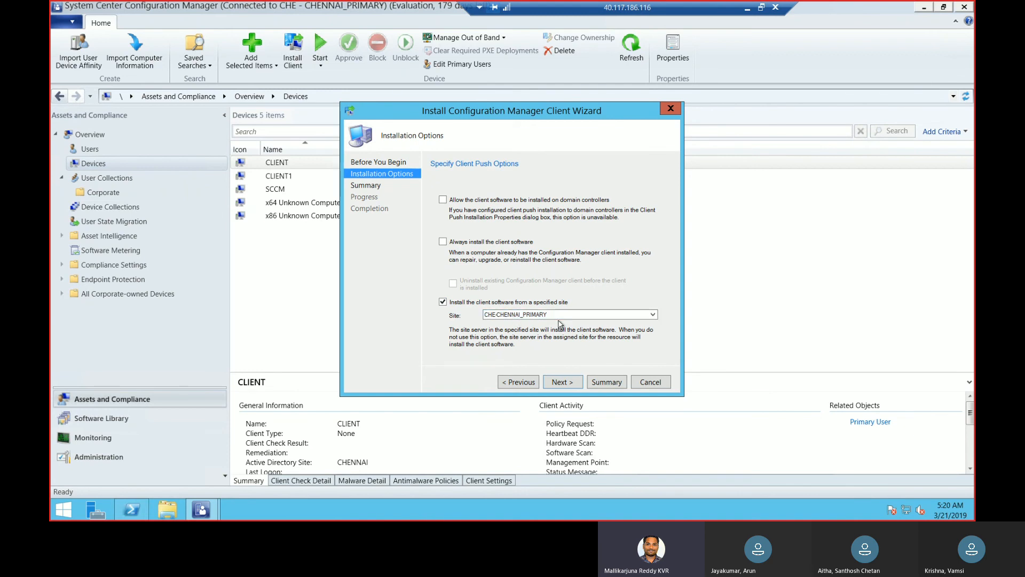
click(559, 382)
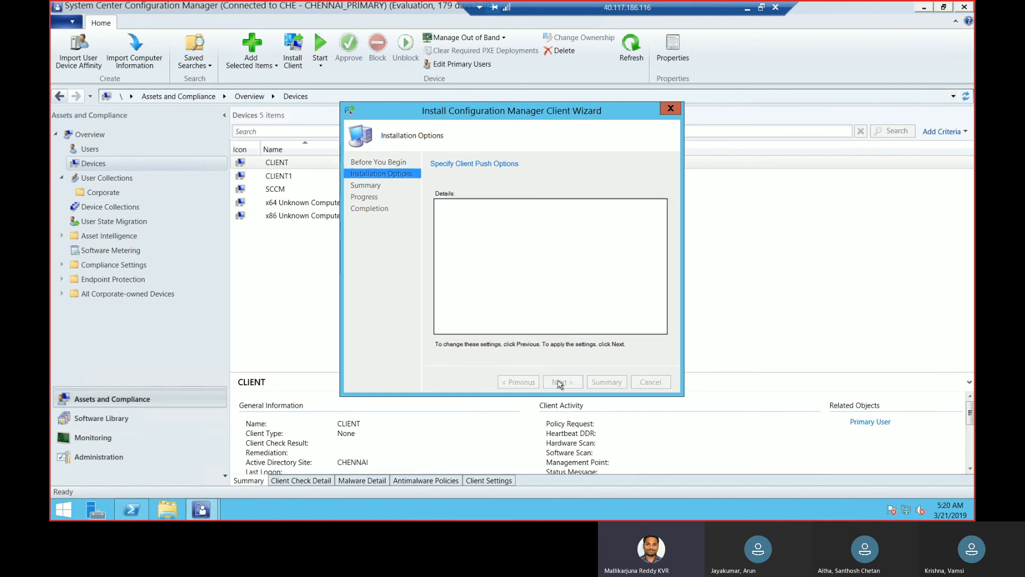
click(559, 383)
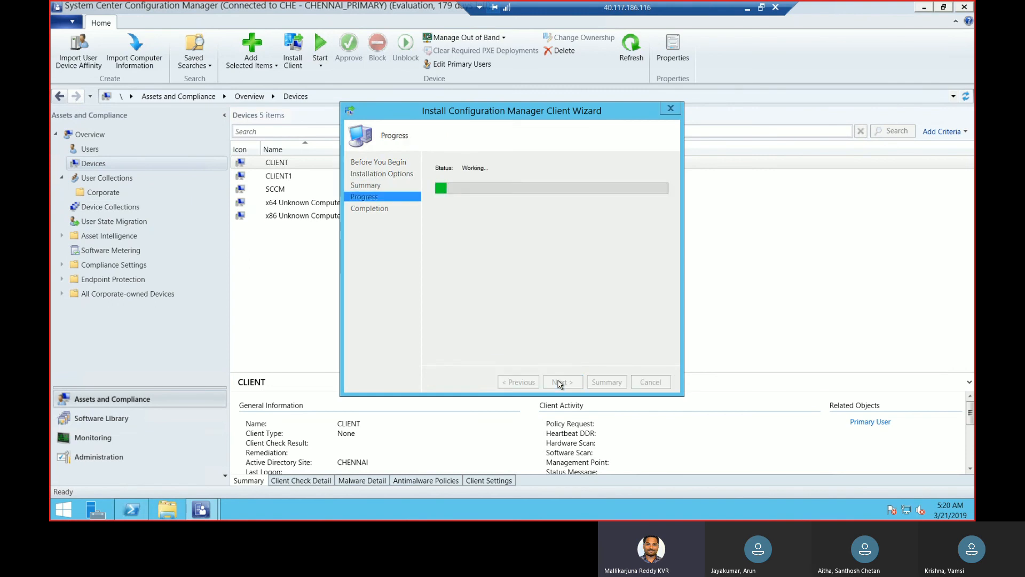
click(656, 382)
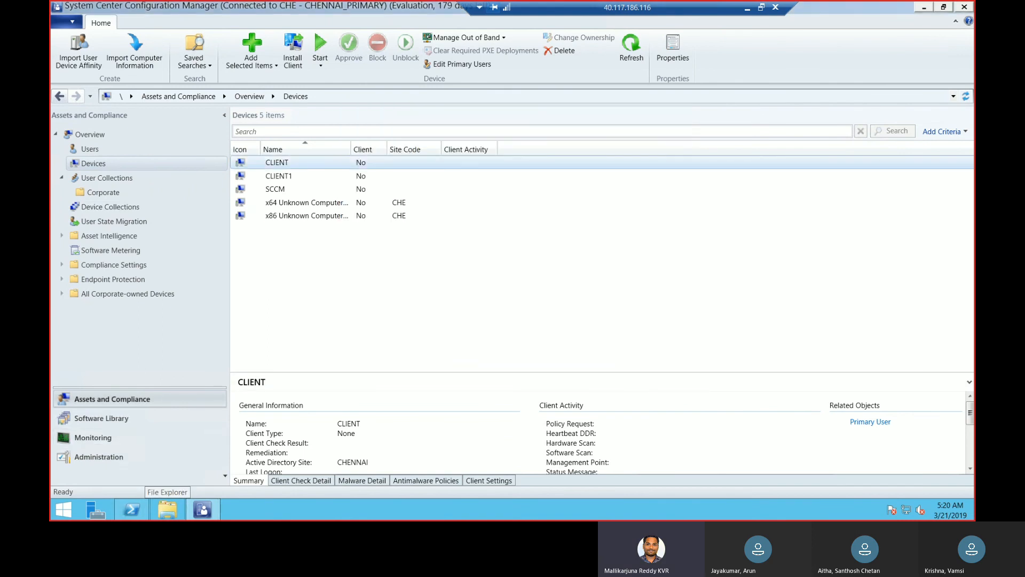
Switch to the 40.117.83.215 remote session and find the ccmsetup.exe process in Task Manager's detailed process list
click(748, 11)
mouse_move(594, 514)
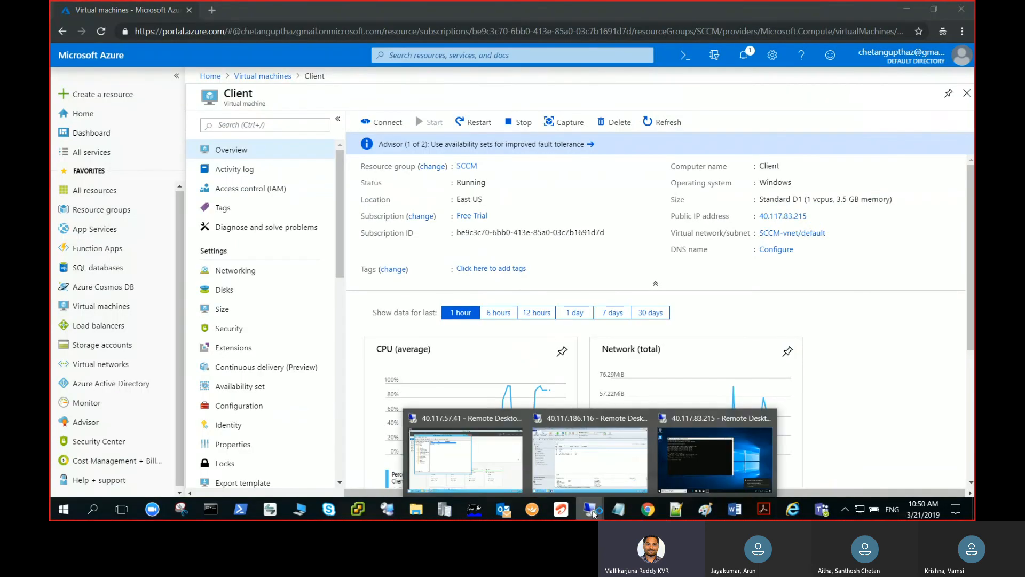
click(681, 466)
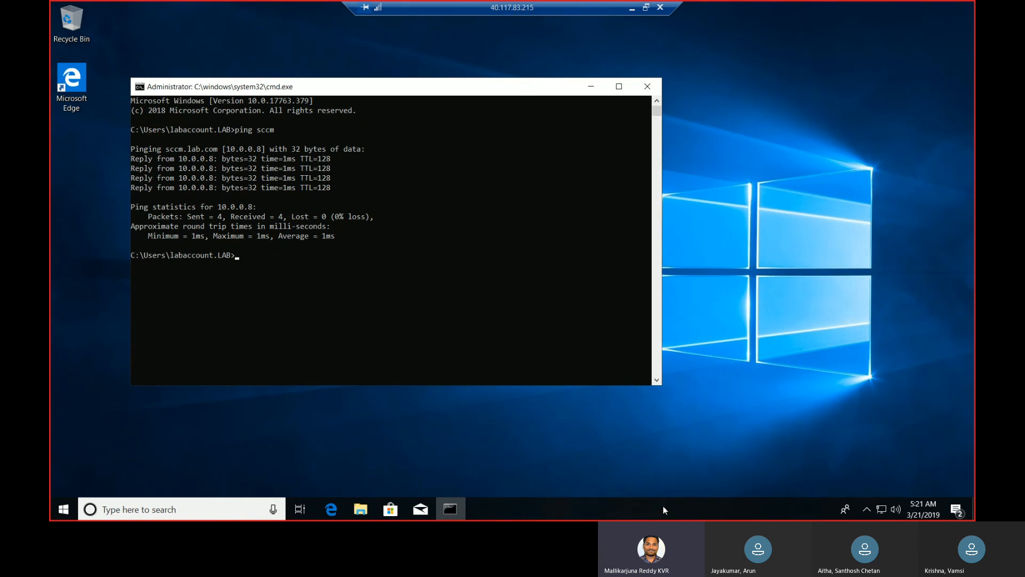
right_click(662, 505)
click(713, 450)
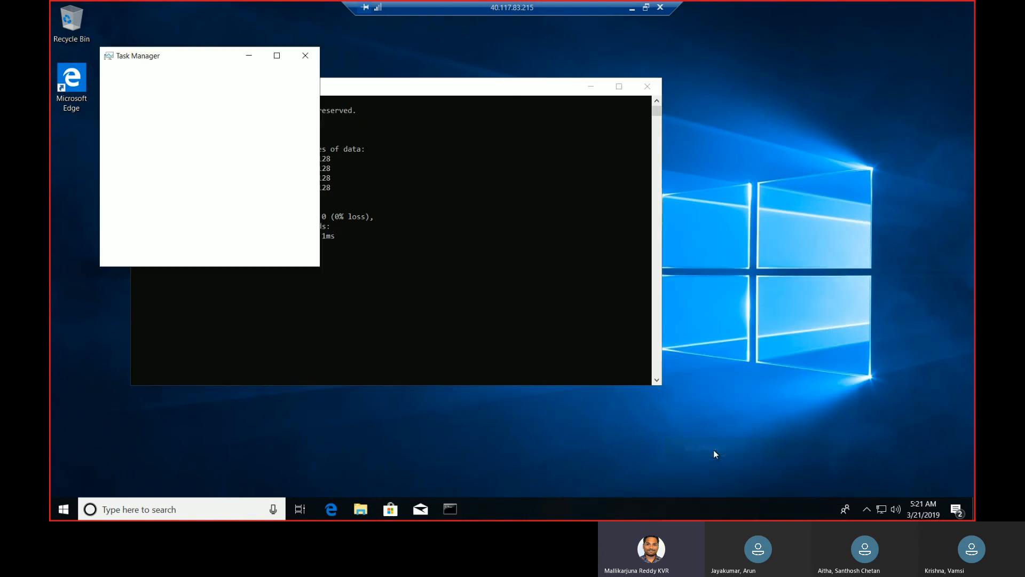
click(155, 258)
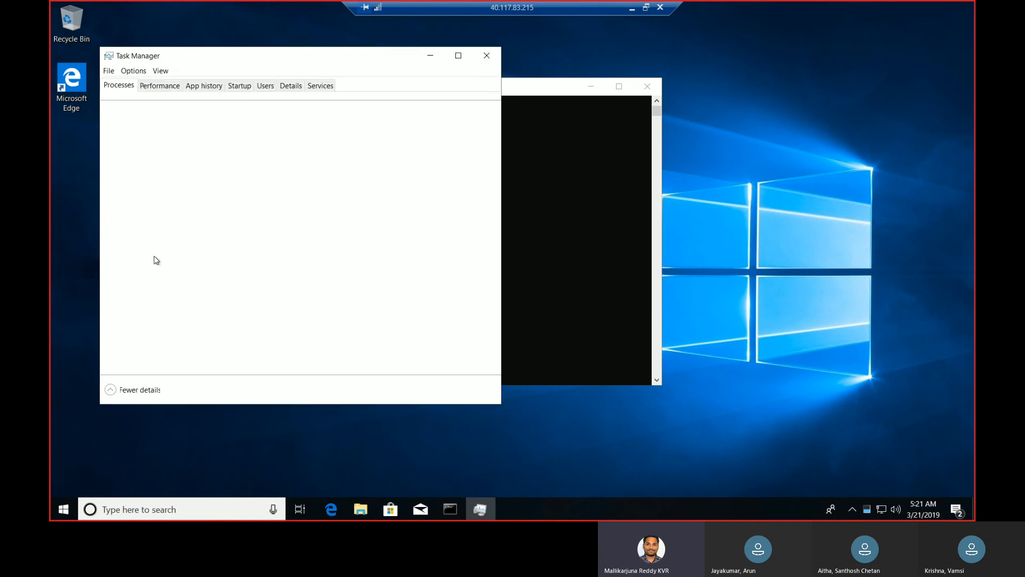
click(290, 86)
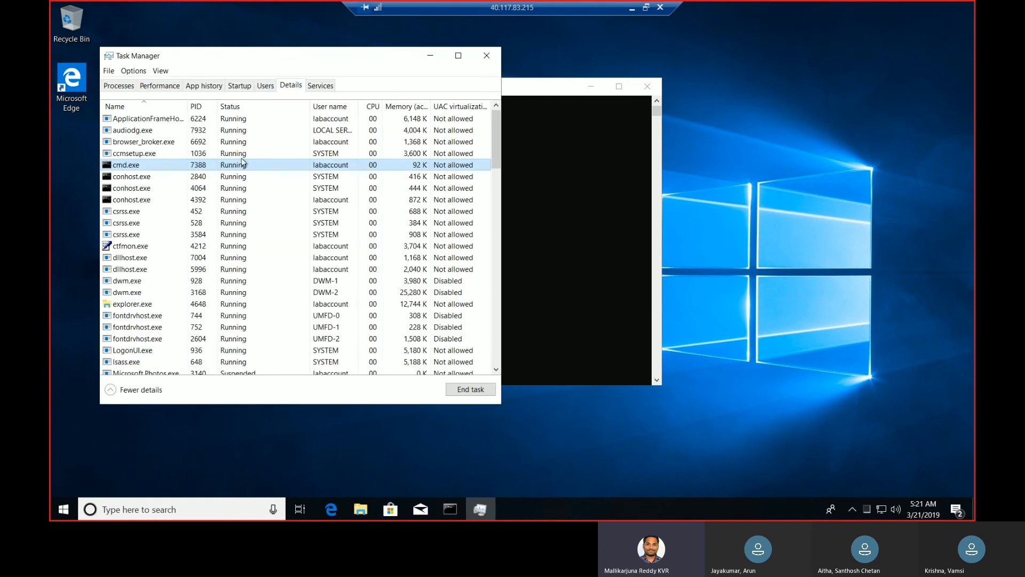
click(241, 158)
Arrange the Task Manager and command prompt windows on the desktop and keep ccmsetup.exe selected for monitoring
drag(311, 58, 852, 97)
drag(550, 95, 493, 90)
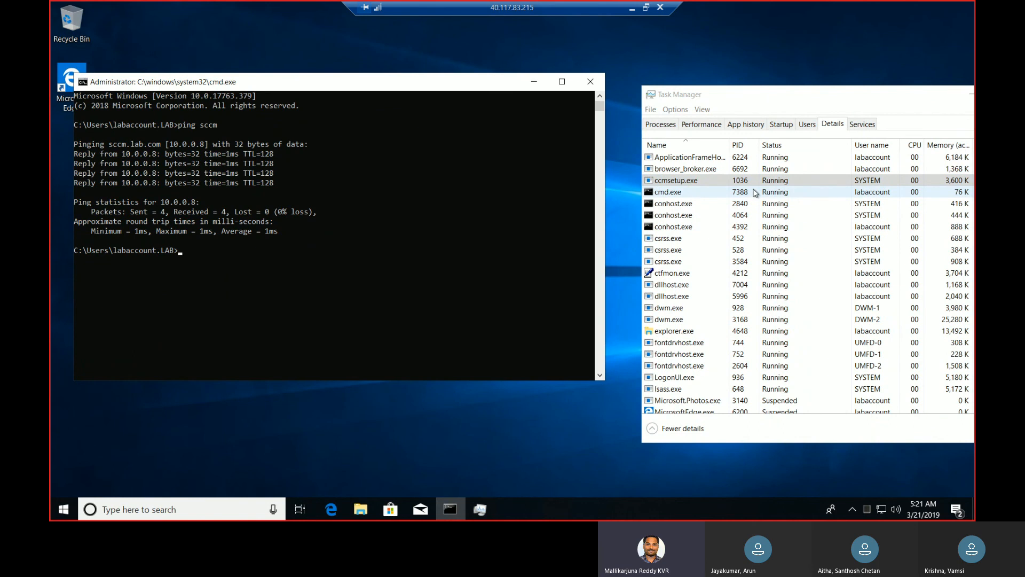
click(631, 16)
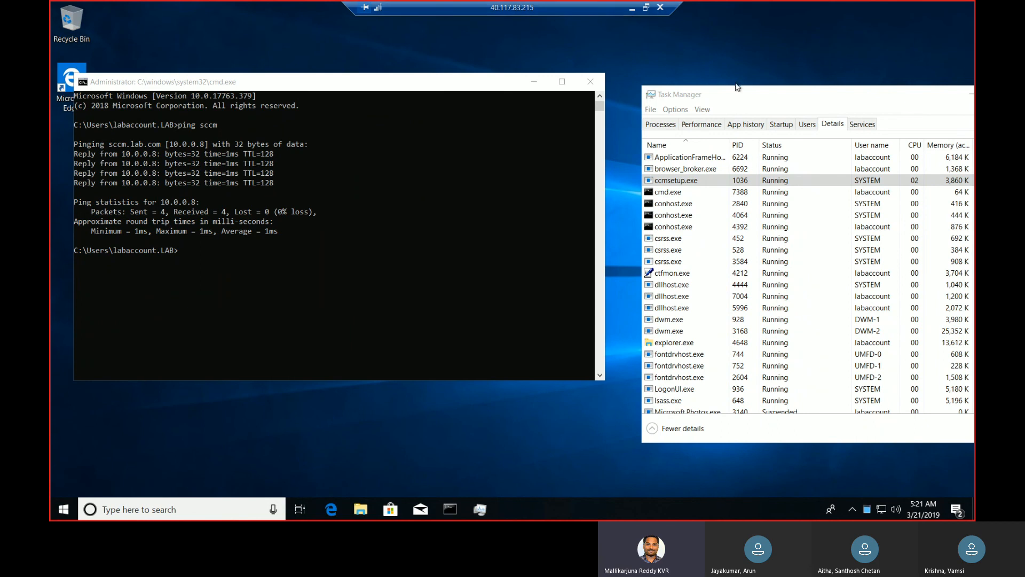
click(756, 181)
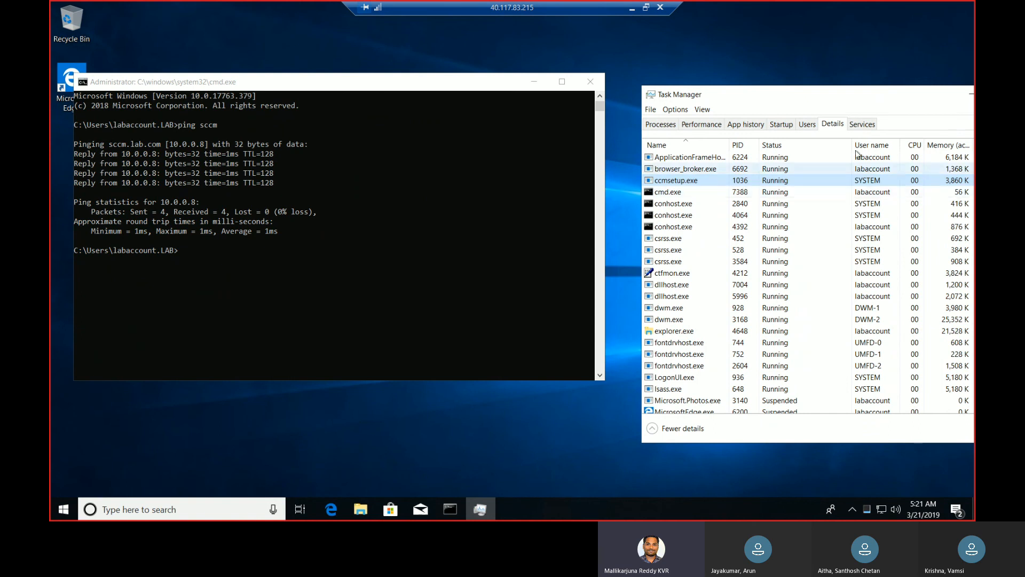
drag(820, 97, 687, 73)
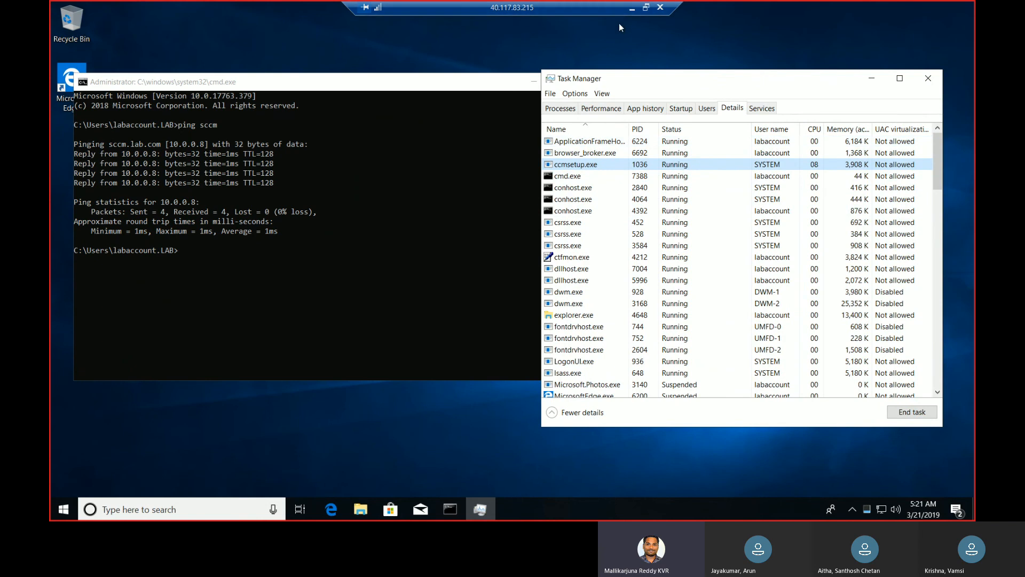
Open the C:\Windows folder in File Explorer on the client computer
click(361, 508)
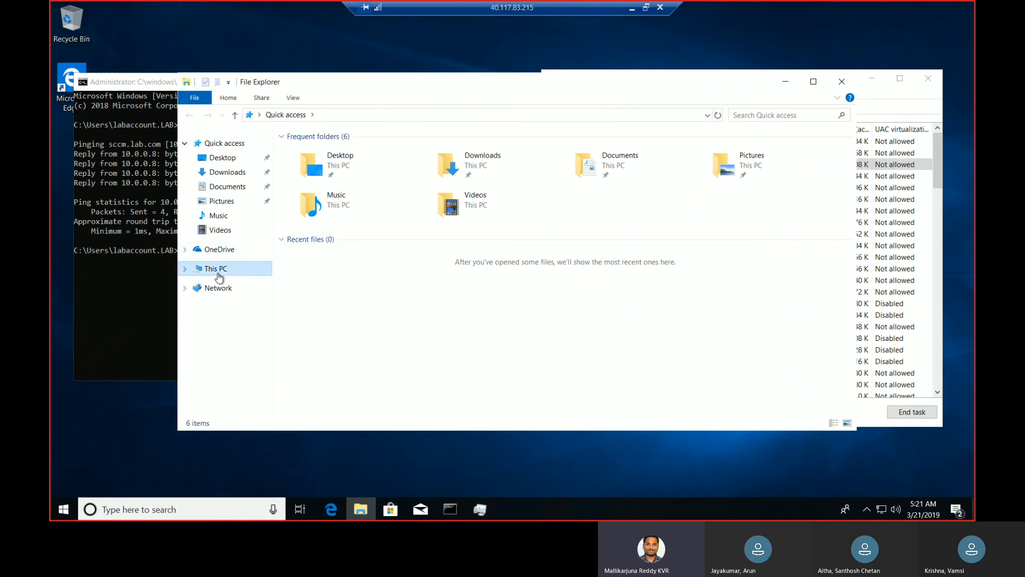
click(248, 270)
double_click(502, 279)
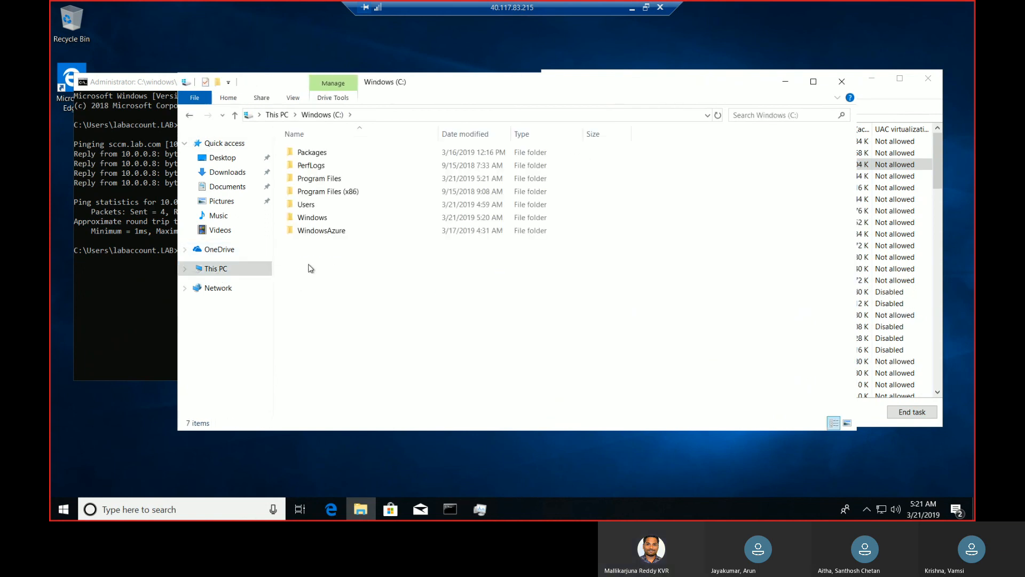
double_click(331, 218)
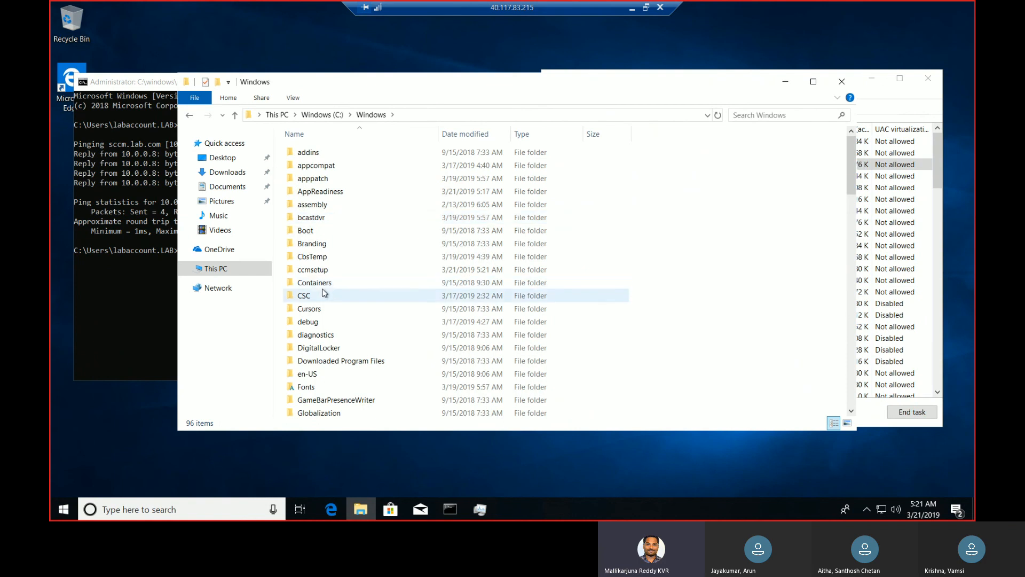
text(sys)
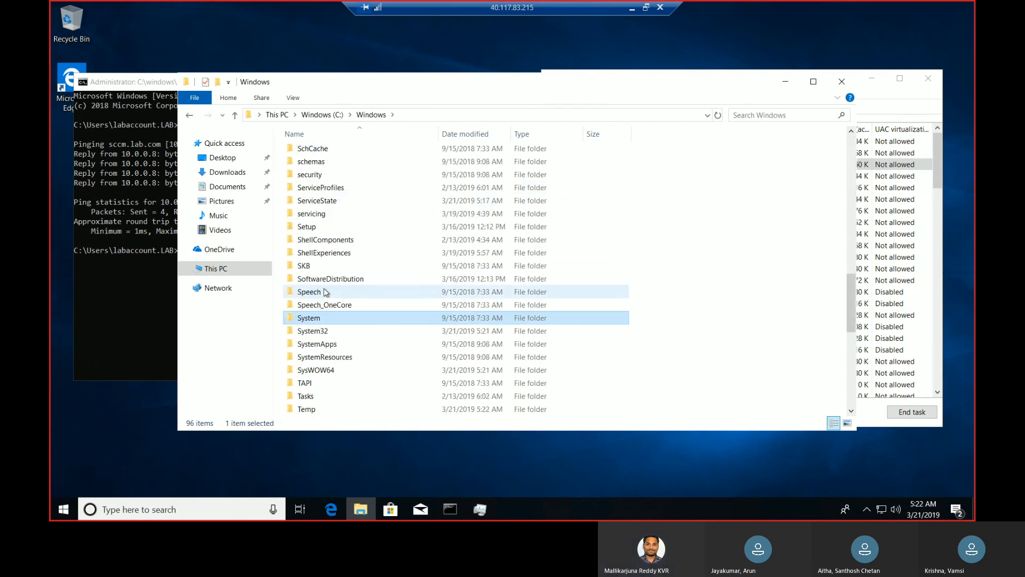
key(Down)
key(Return)
text(cc)
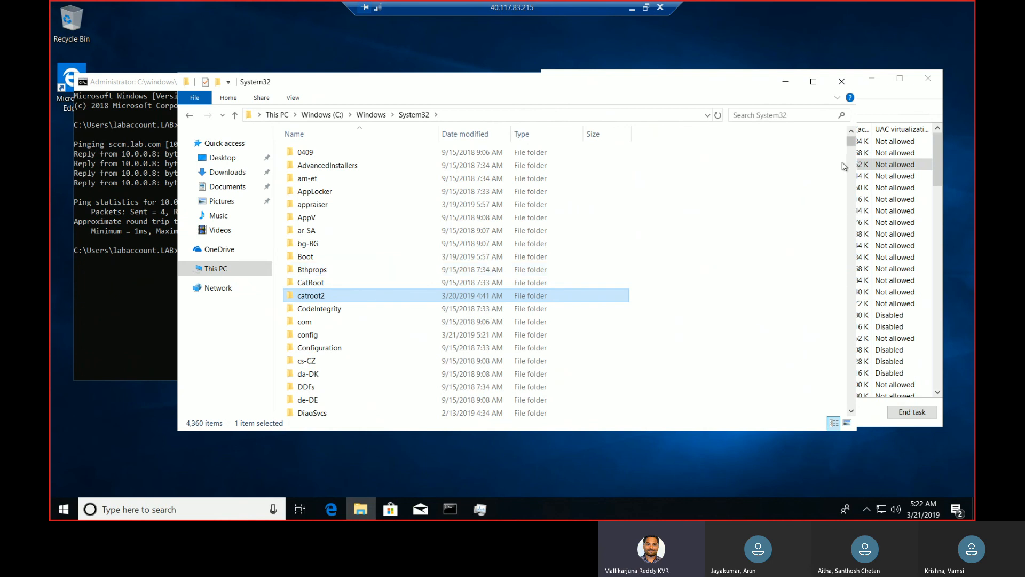
drag(851, 143, 852, 153)
key(BackSpace)
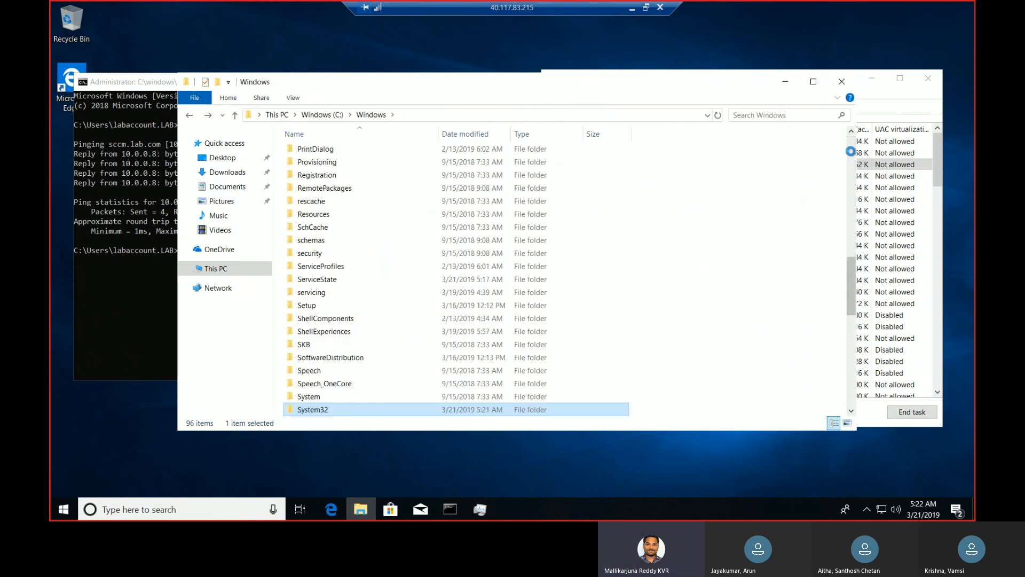
Open the ccmsetup log file from the Logs subfolder of C:\Windows\ccmsetup
key(c)
key(c)
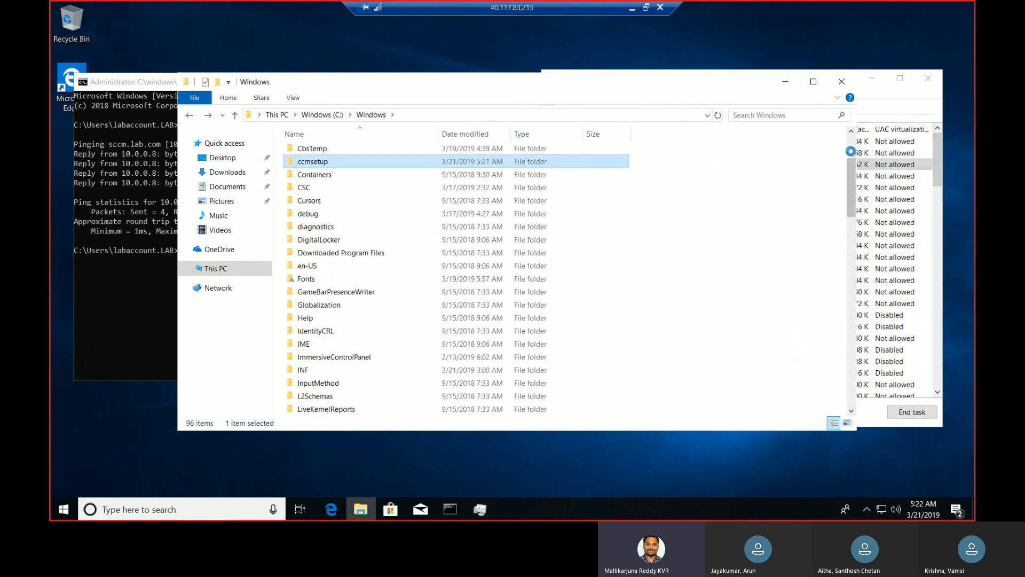
key(Return)
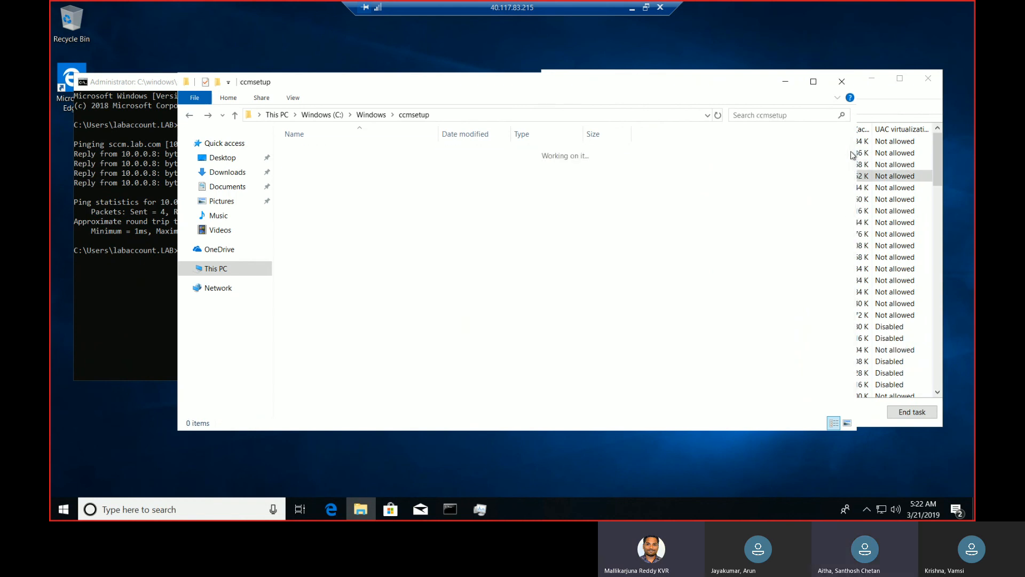
double_click(351, 166)
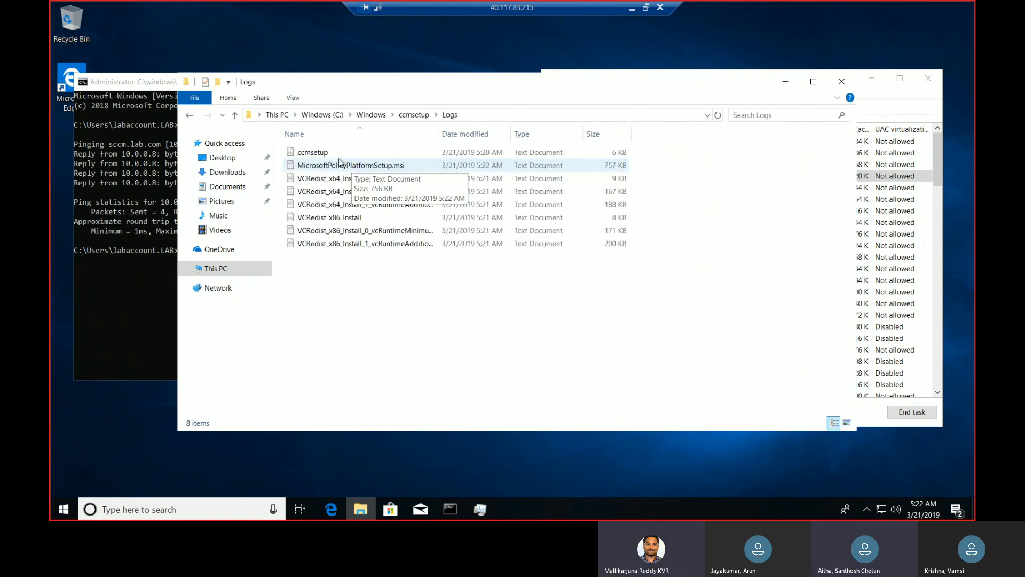
double_click(320, 153)
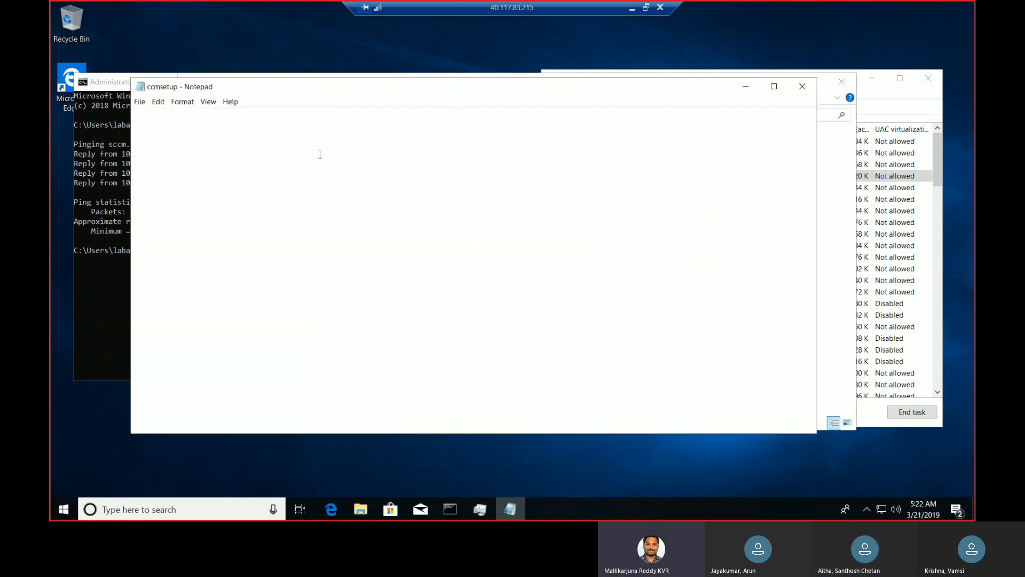
Examine the latest installation entries at the end of the ccmsetup log, enlarging the Notepad window, and close the log
drag(812, 124, 813, 405)
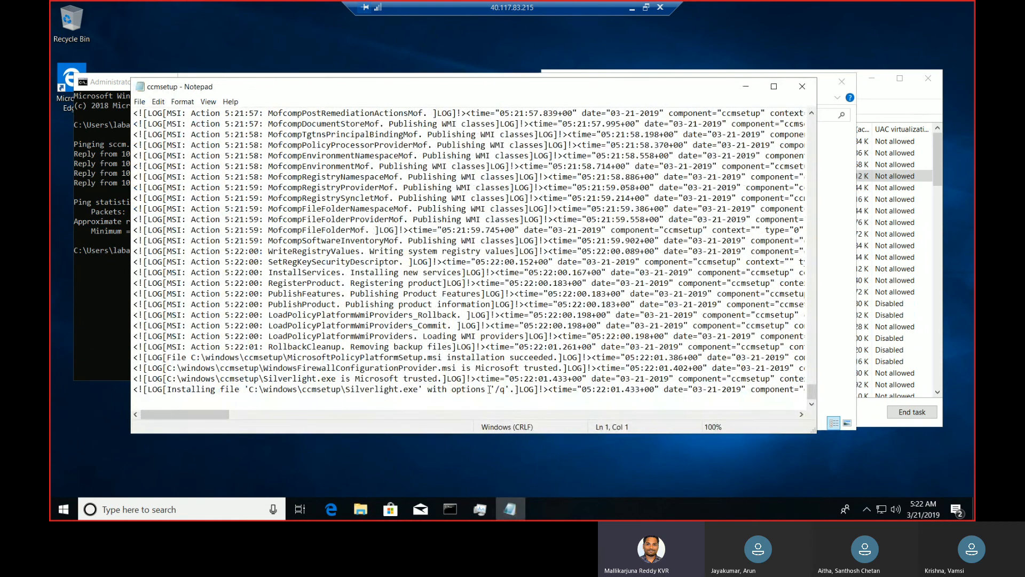
drag(505, 396, 496, 393)
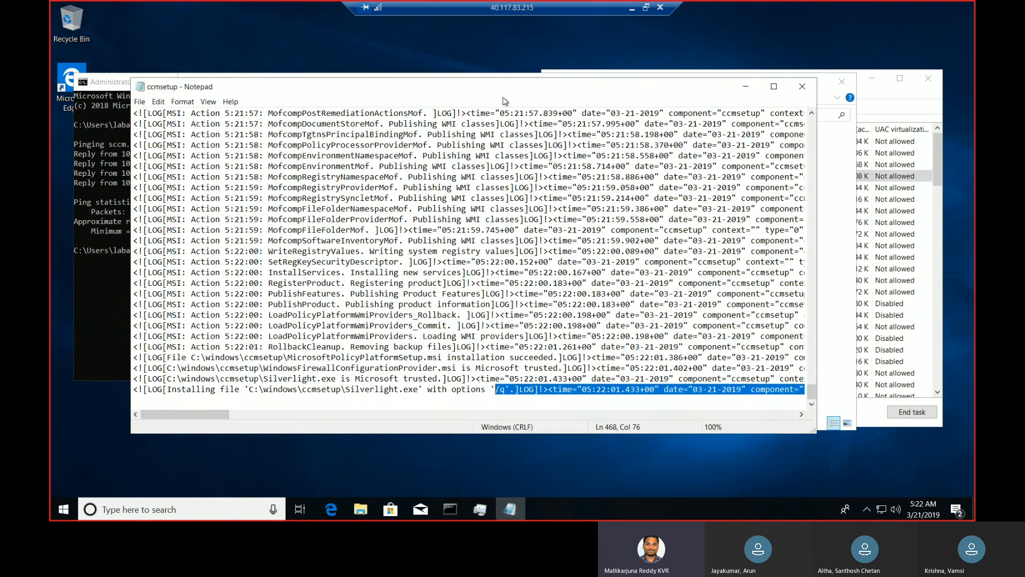
click(774, 87)
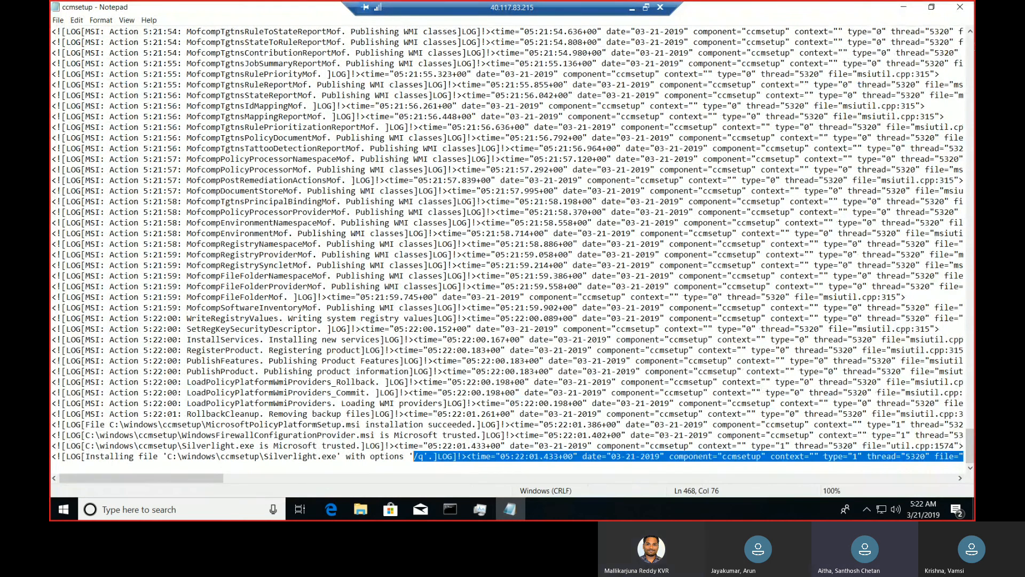
click(961, 8)
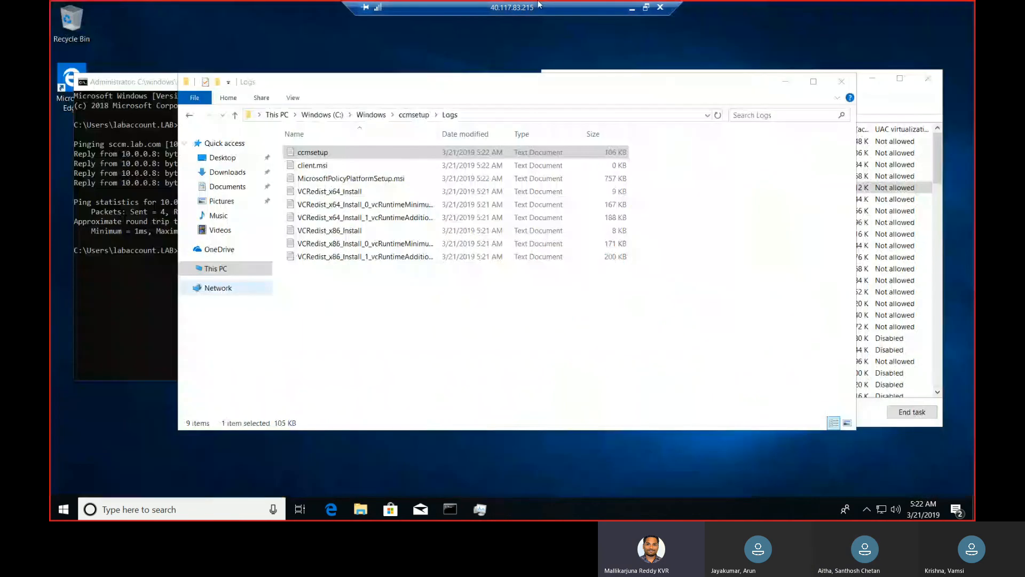
click(646, 8)
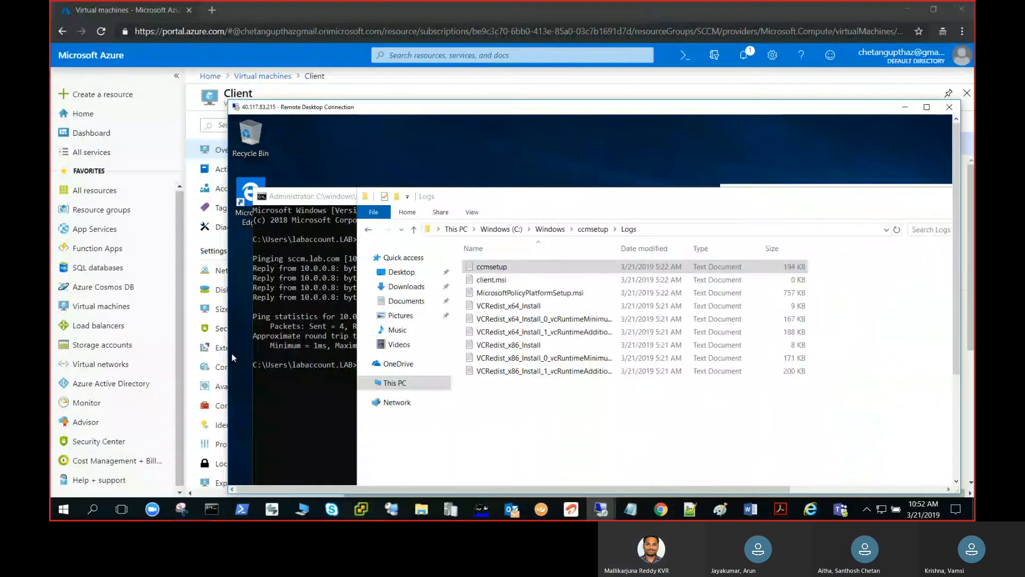
click(62, 512)
text(cmd)
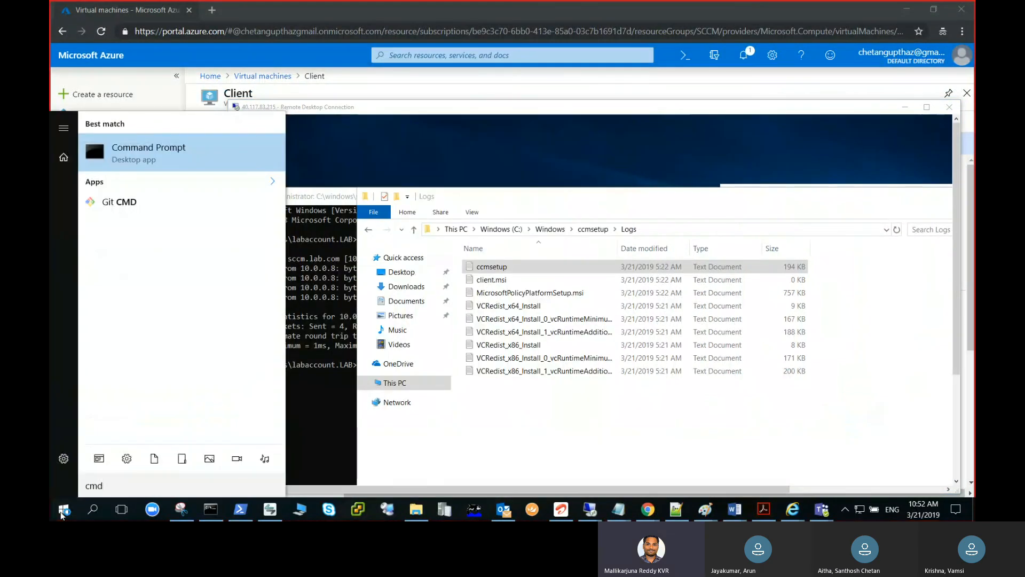
text(tr)
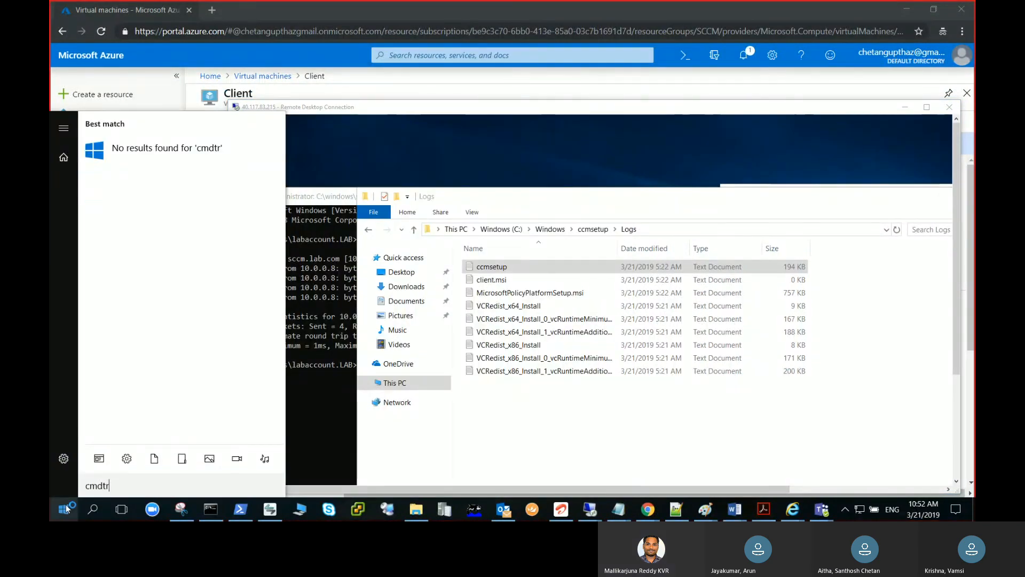
click(863, 123)
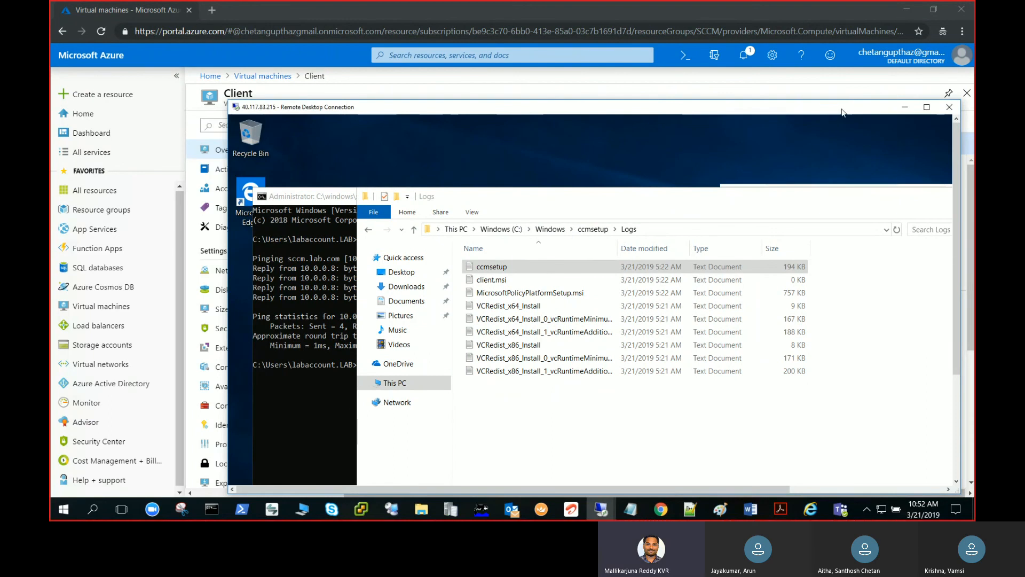
double_click(842, 112)
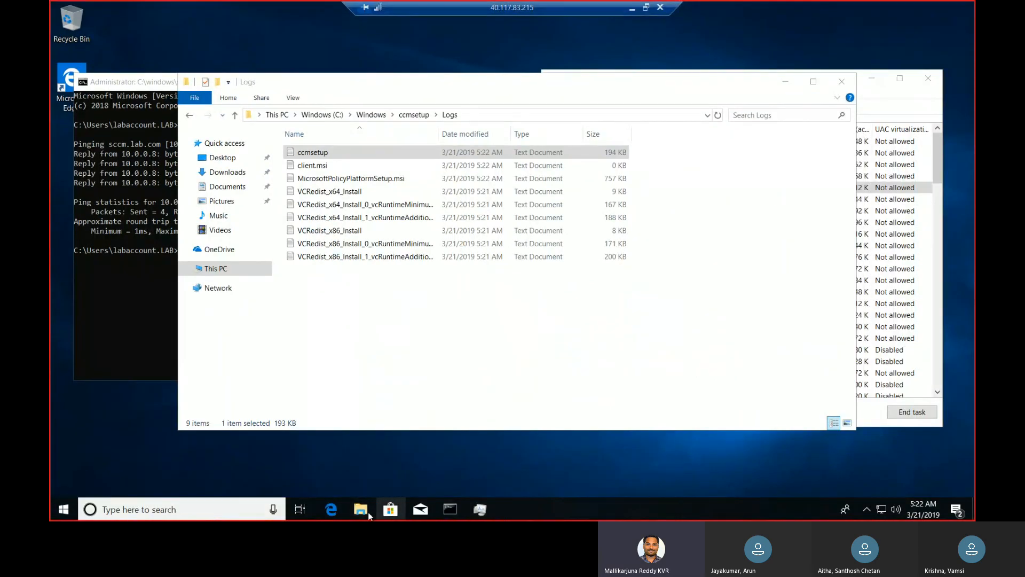
Return to the C:\Windows folder and search the client computer for cmtrace.exe
click(371, 114)
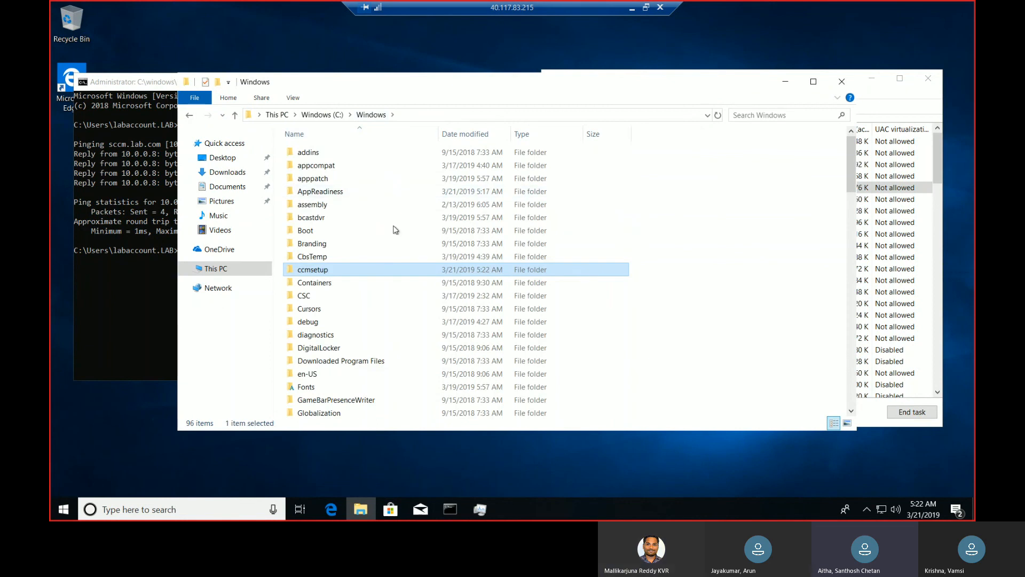
click(61, 511)
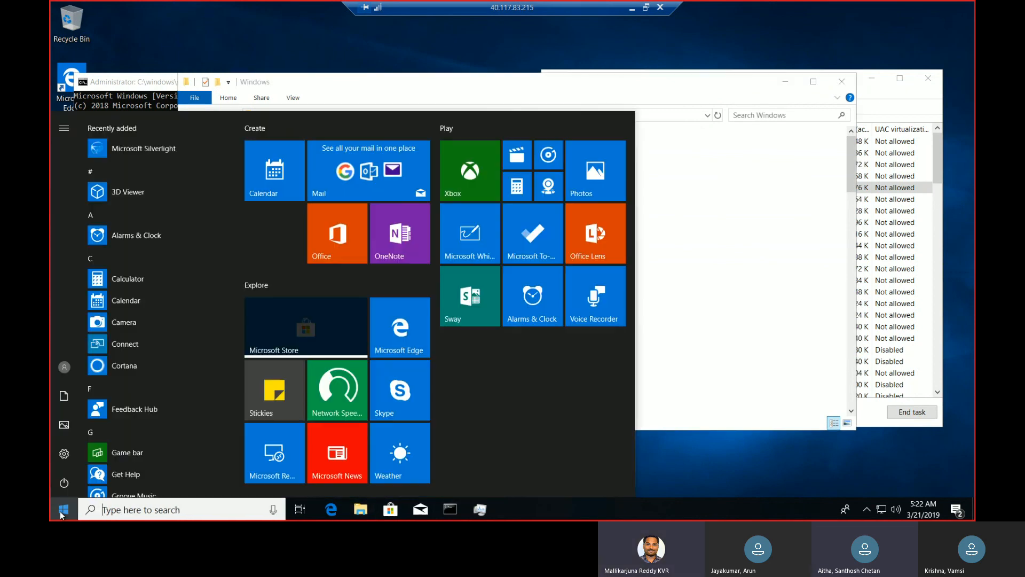
text(cmtrace)
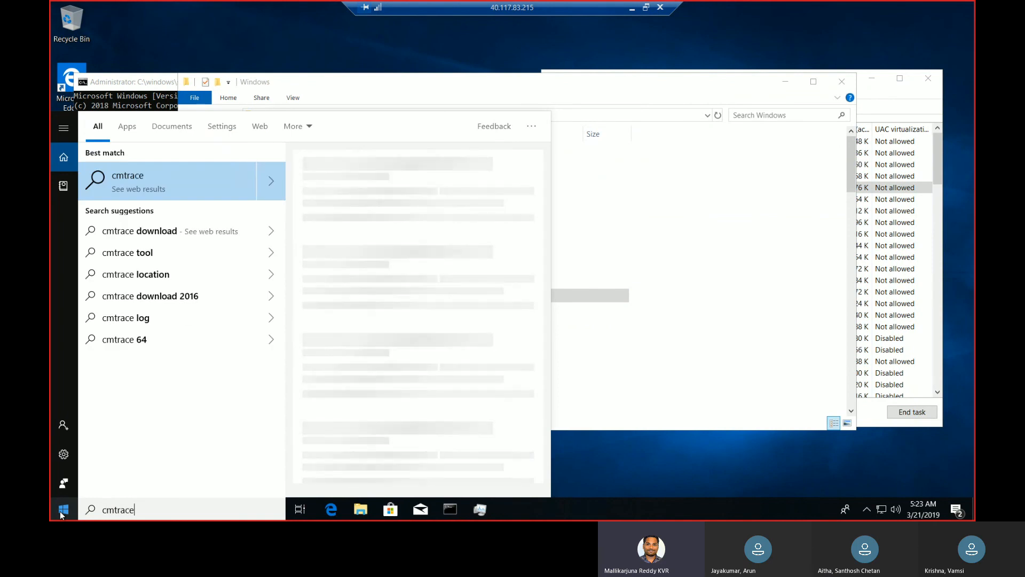
text(.exe)
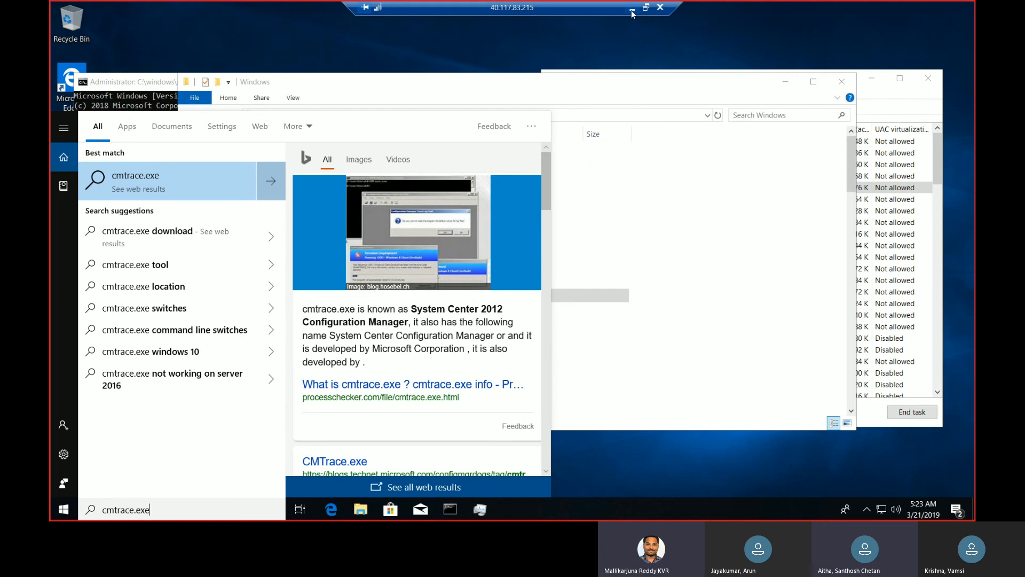
Switch to the local computer, find cmtrace.exe, open its System32 file location and copy CMTrace.exe
click(632, 9)
click(68, 510)
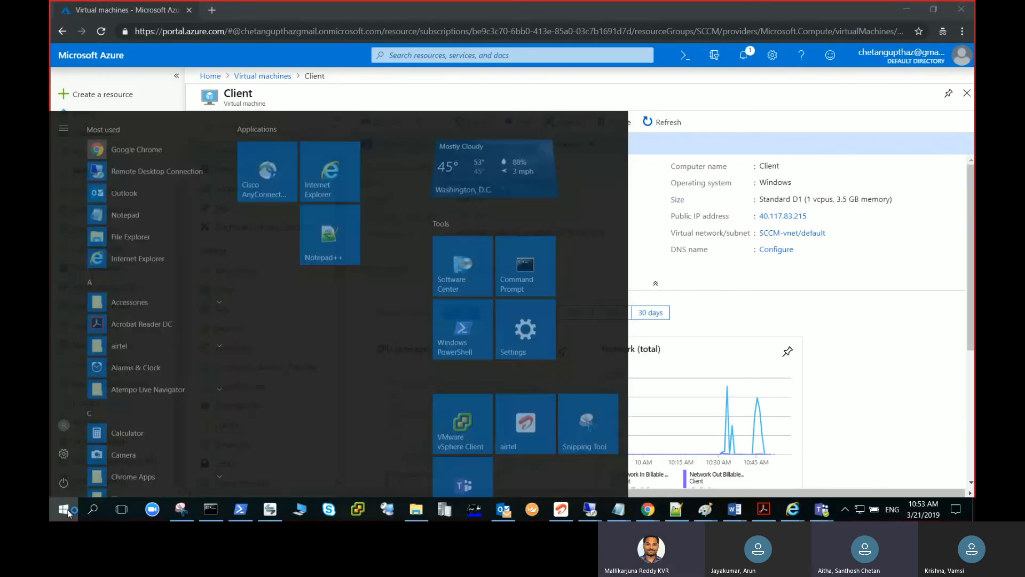
text(cmtrace.exe)
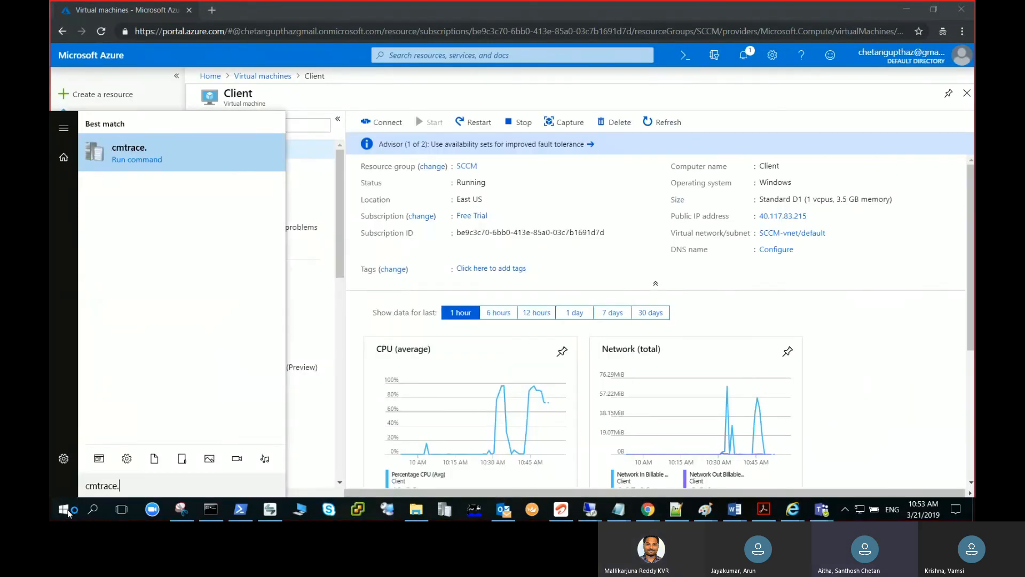
right_click(178, 165)
click(207, 207)
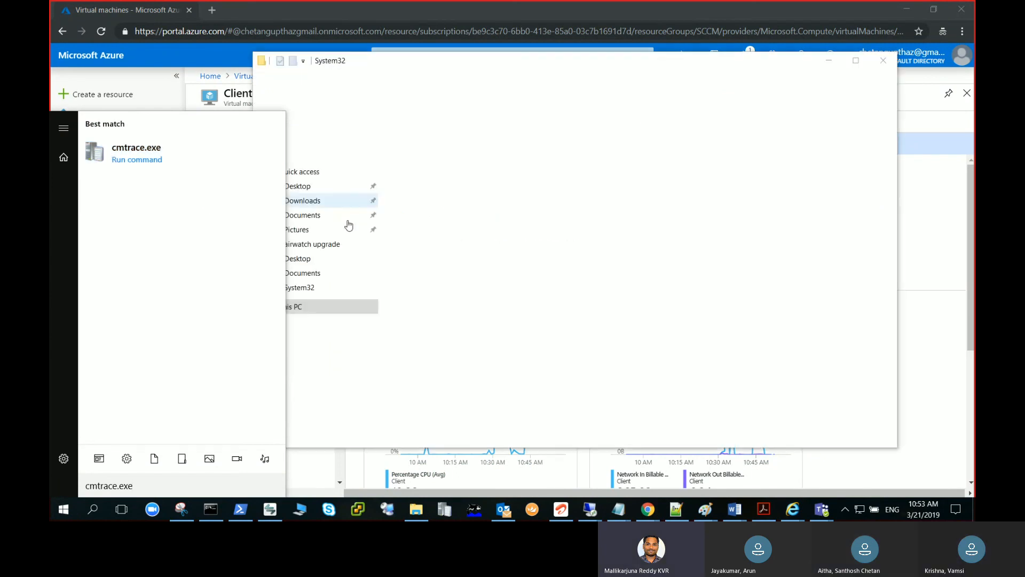
right_click(376, 372)
click(442, 298)
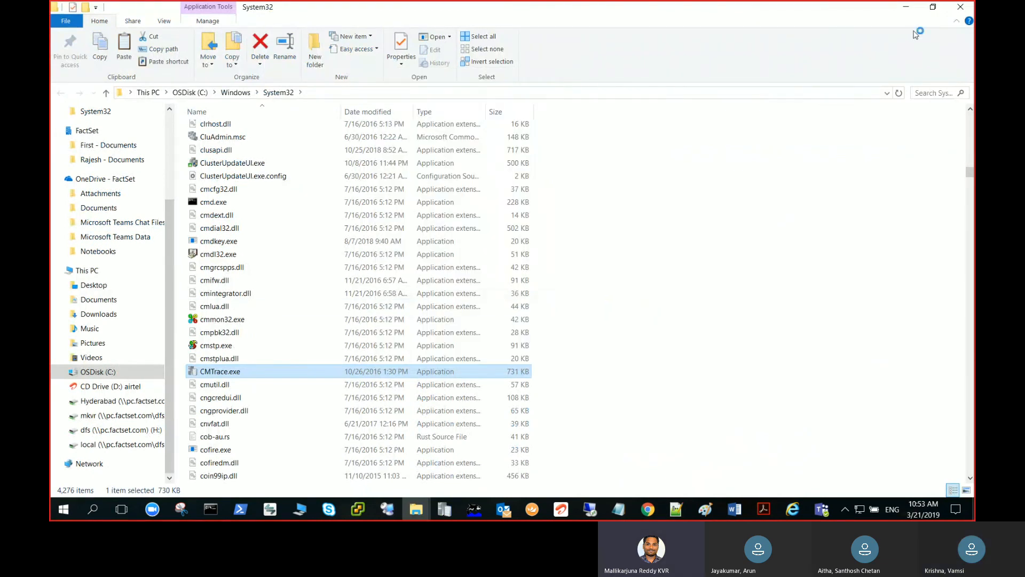
Switch back to the 40.117.83.215 remote session and paste CMTrace.exe onto its desktop
click(647, 509)
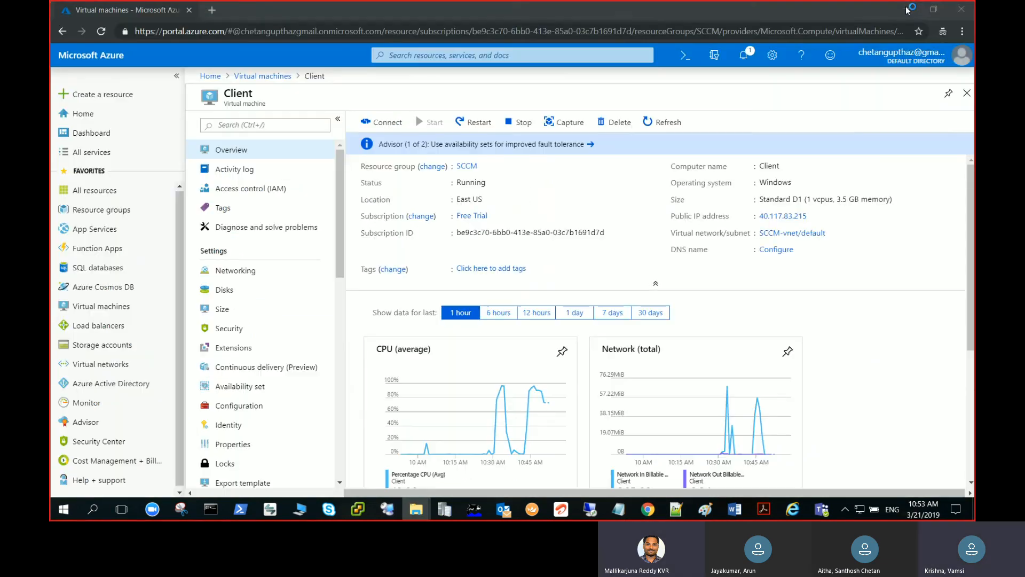
click(591, 516)
click(720, 446)
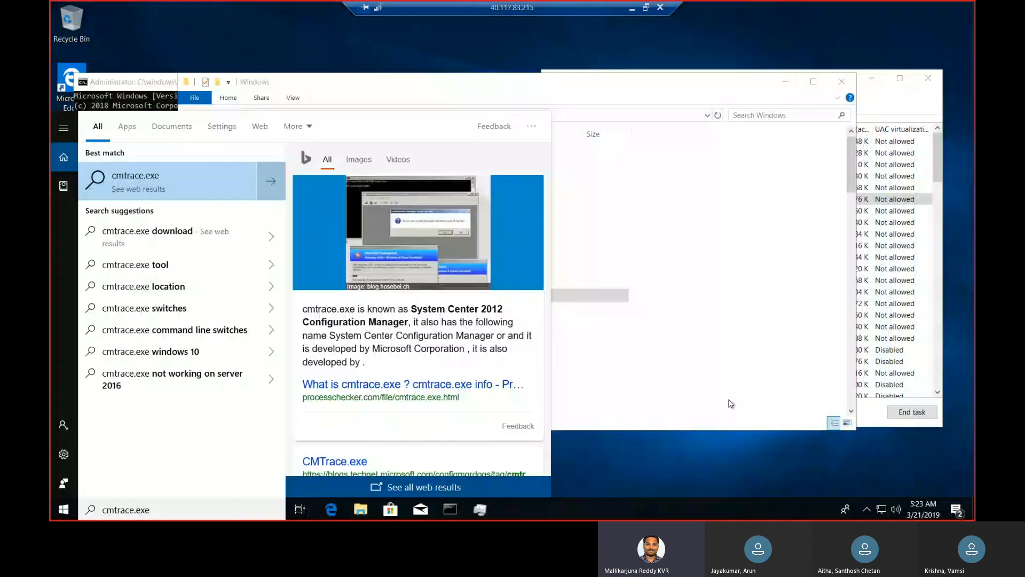
click(746, 45)
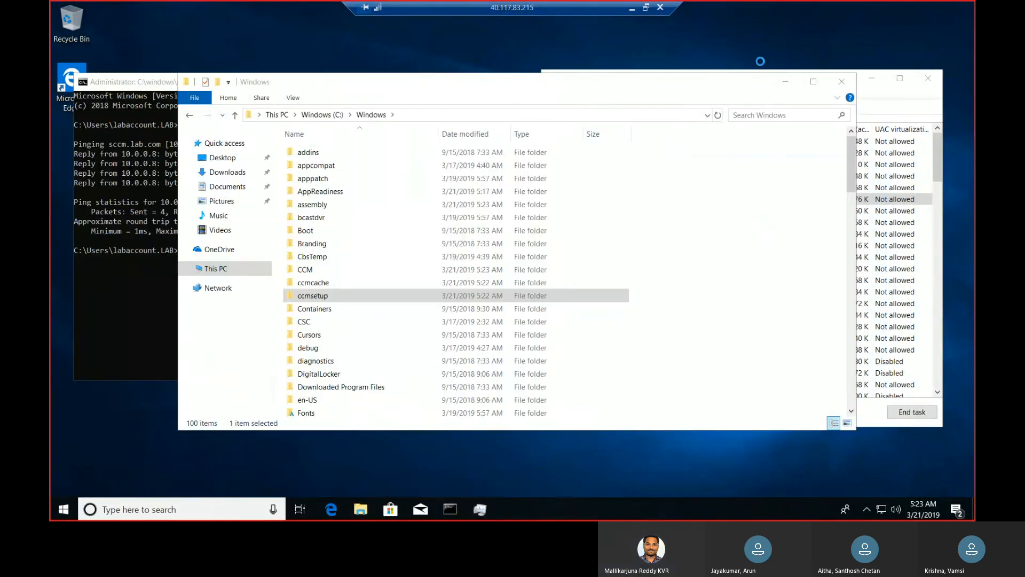
right_click(754, 56)
click(782, 96)
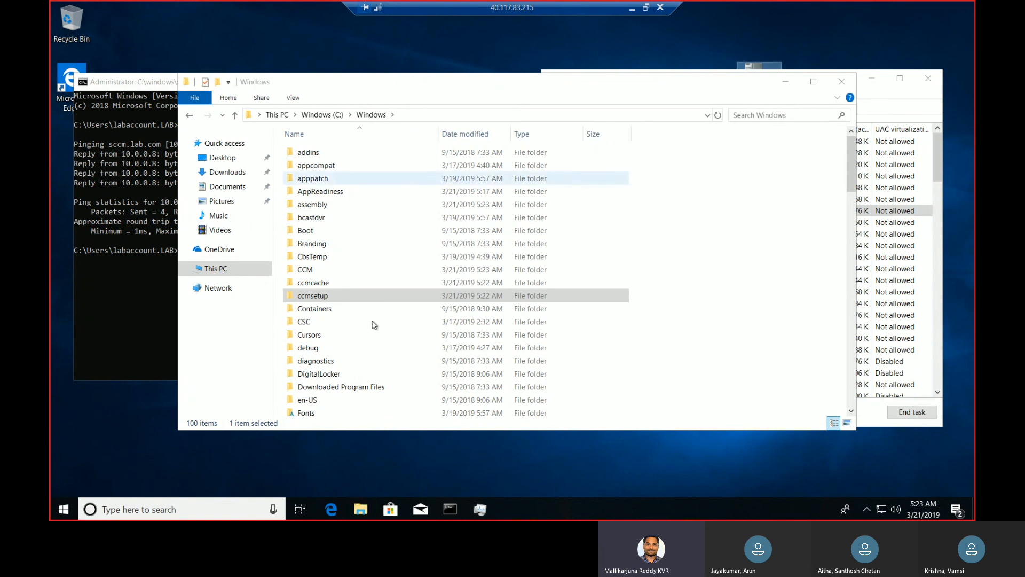
Open the Logs folder inside C:\Windows\ccmsetup and select the ccmsetup log file
click(385, 298)
double_click(385, 298)
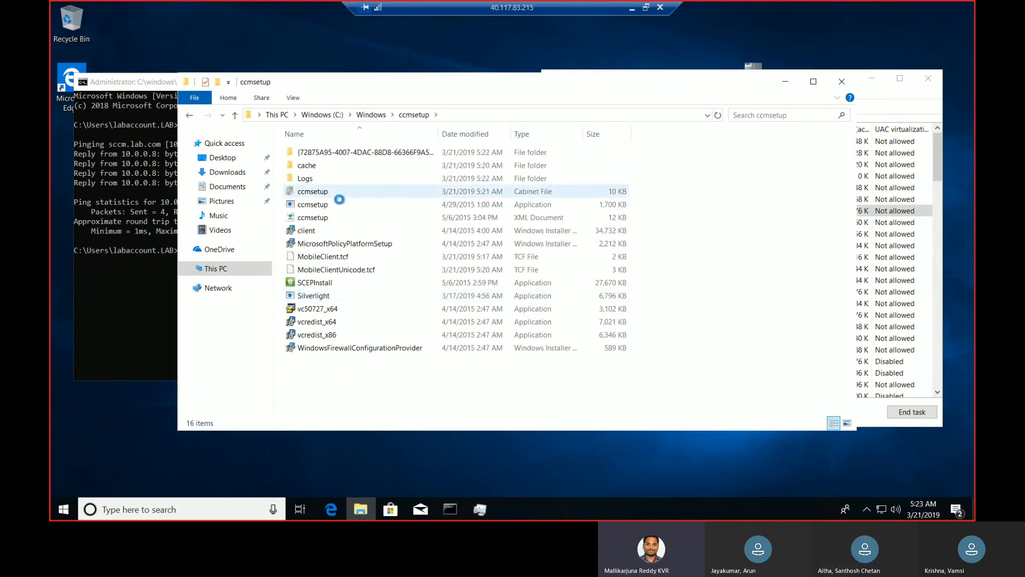
double_click(333, 181)
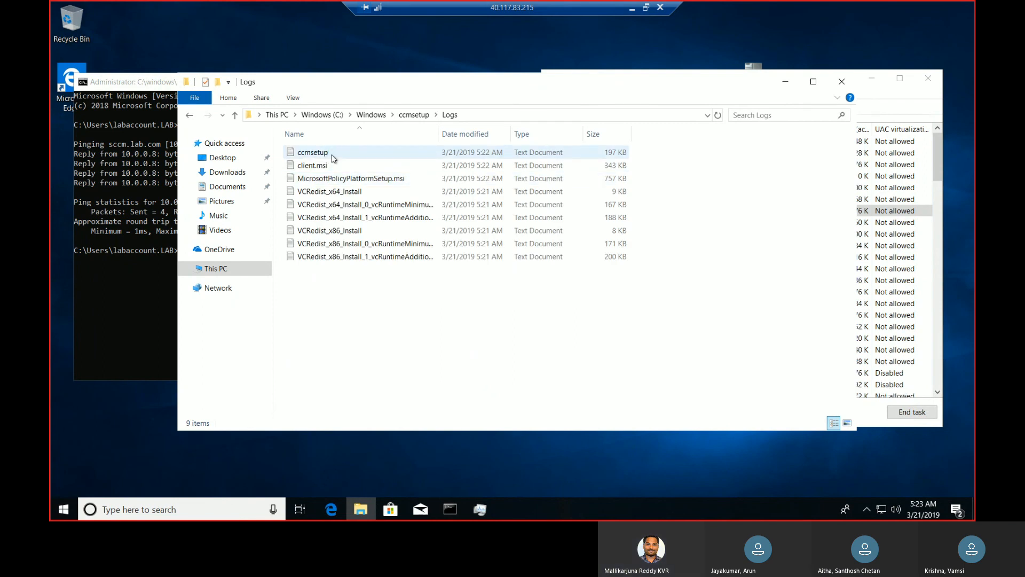
right_click(331, 155)
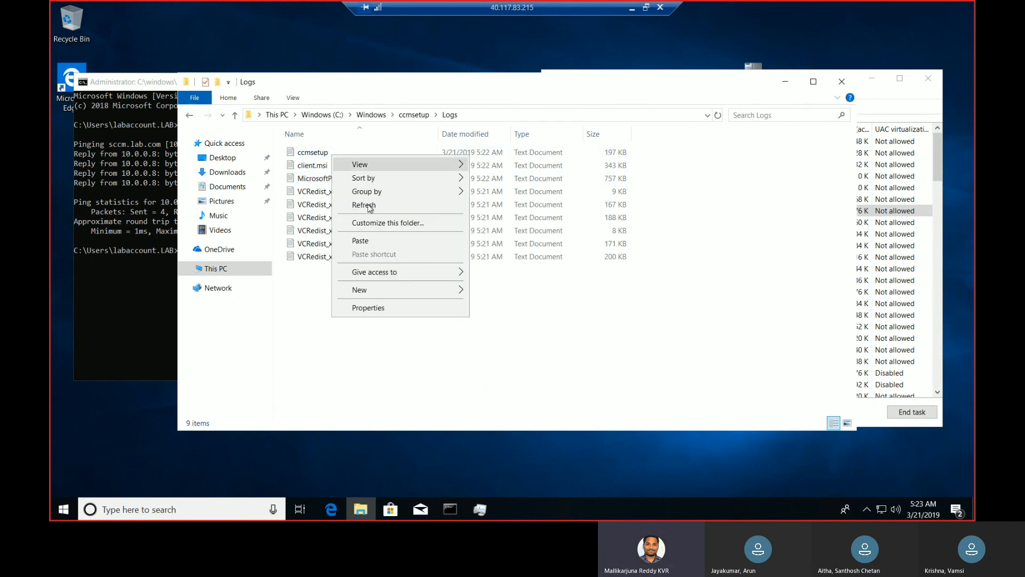
click(326, 152)
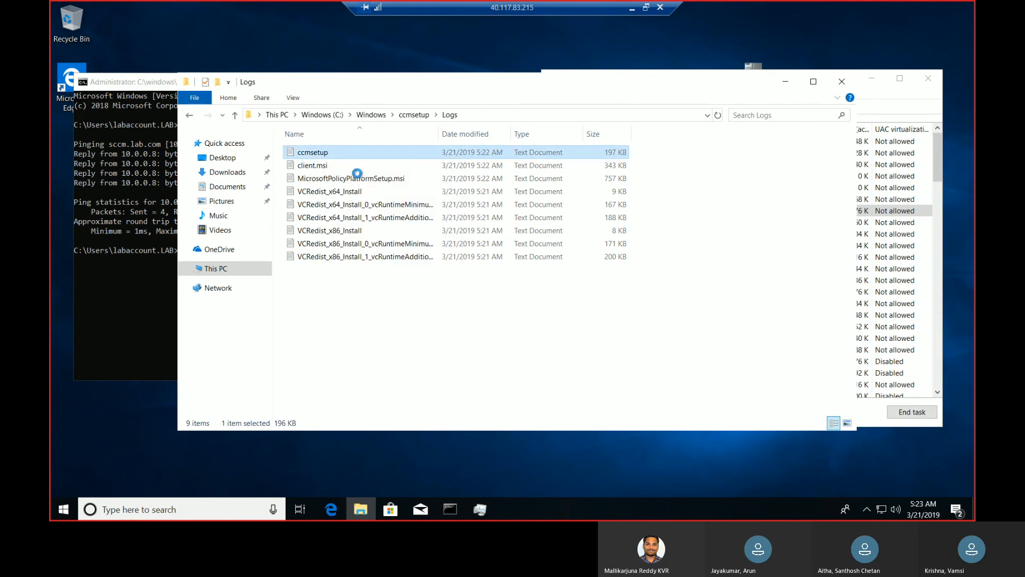
Open the ccmsetup log with another app on this PC, choosing the CMTrace application on the desktop
right_click(326, 153)
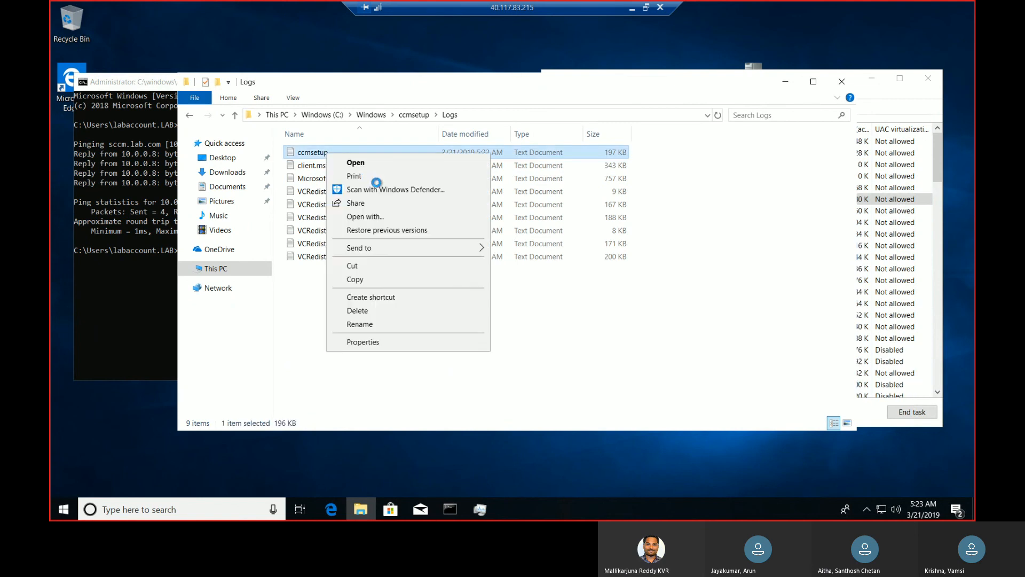
click(387, 217)
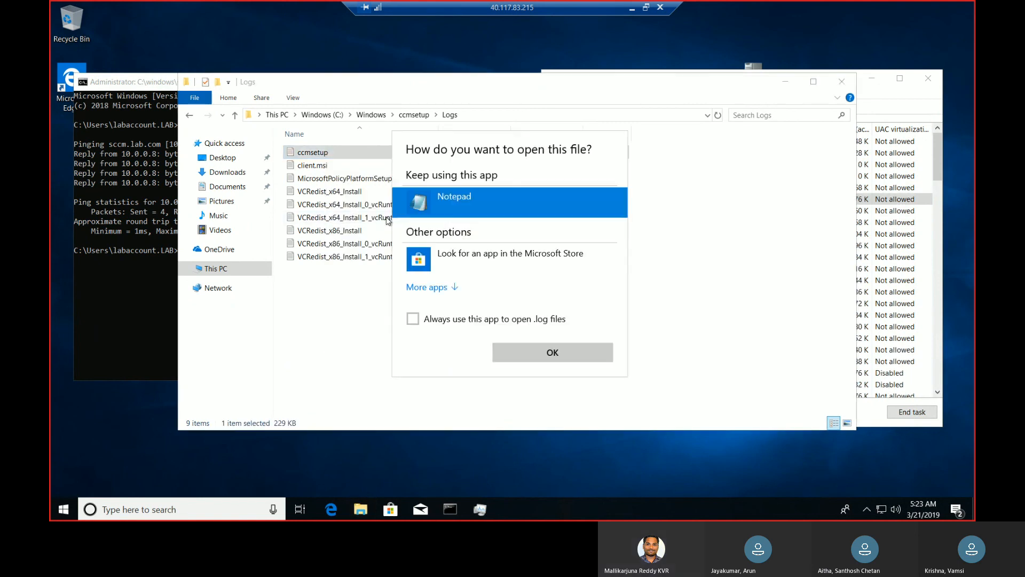
click(442, 289)
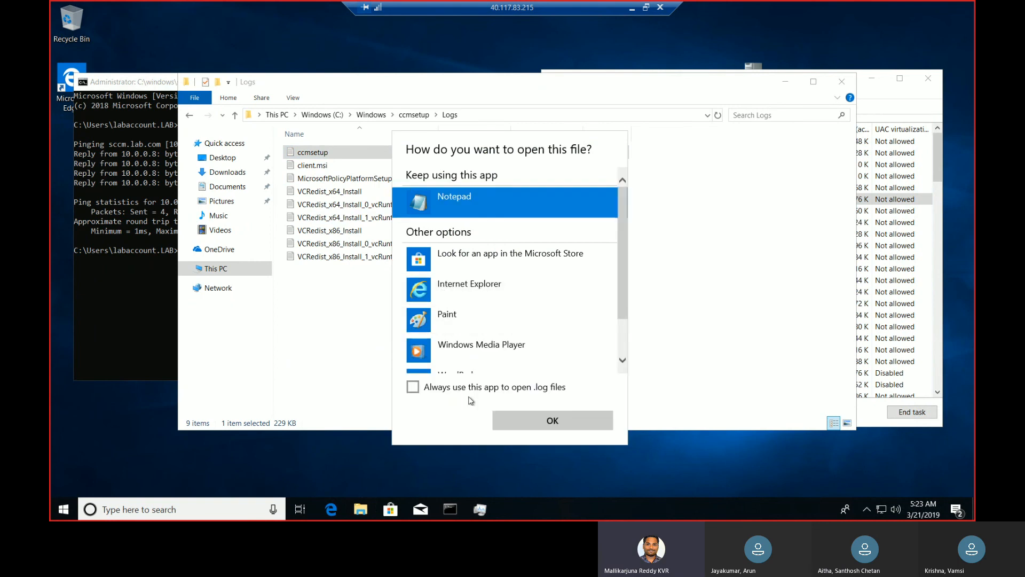
scroll(480, 326, down, 2)
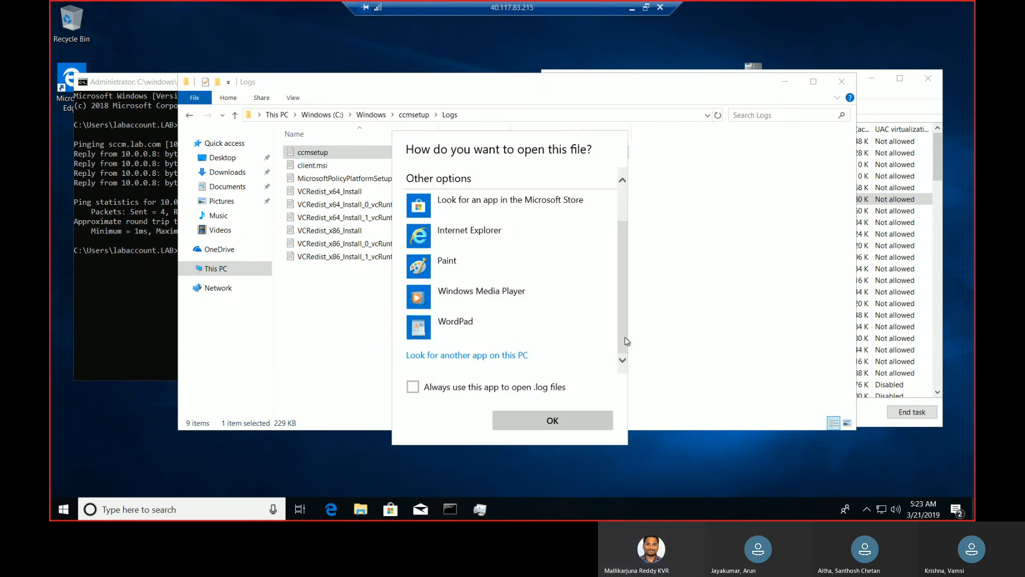
click(501, 355)
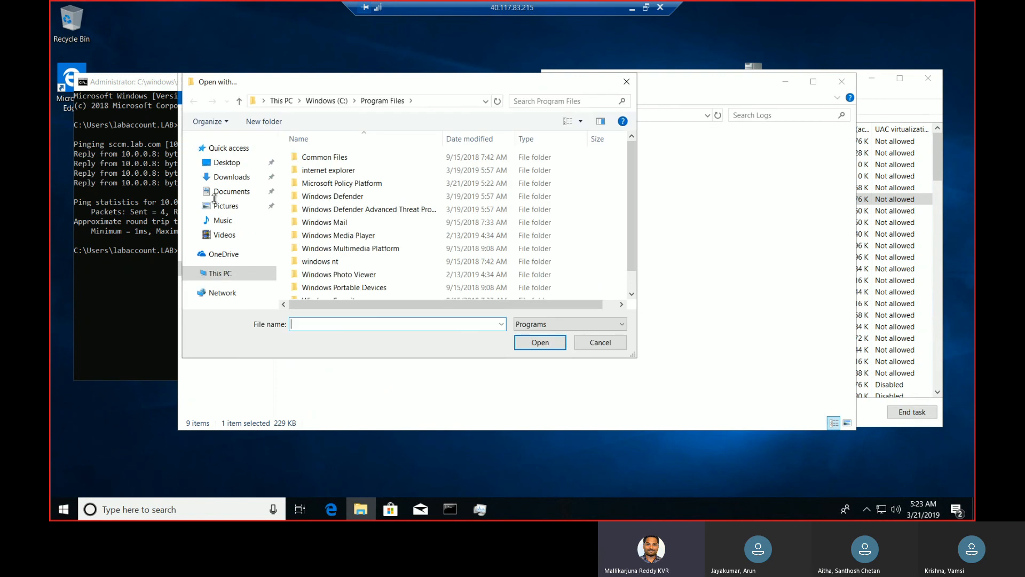
click(227, 162)
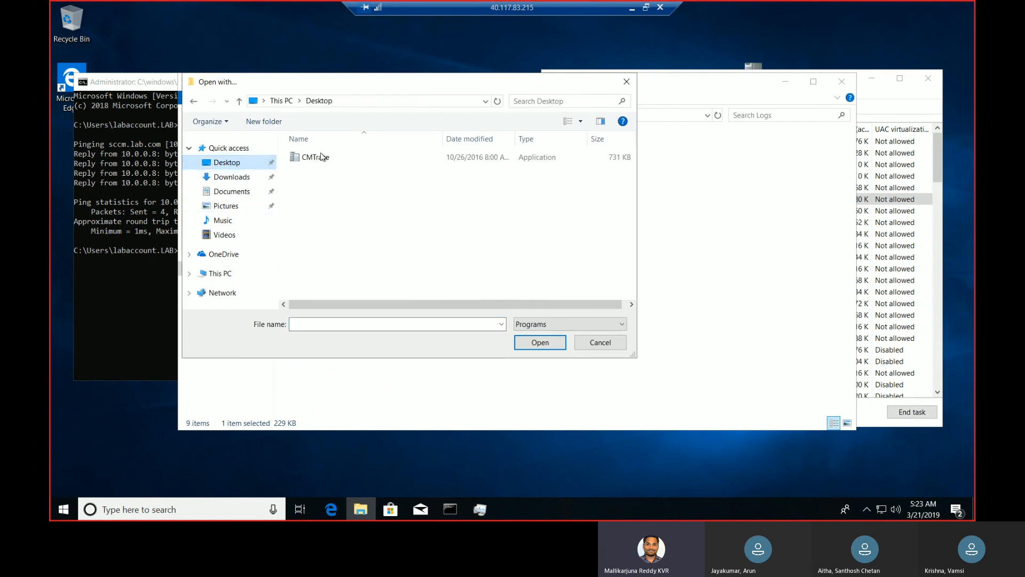
click(322, 156)
click(534, 342)
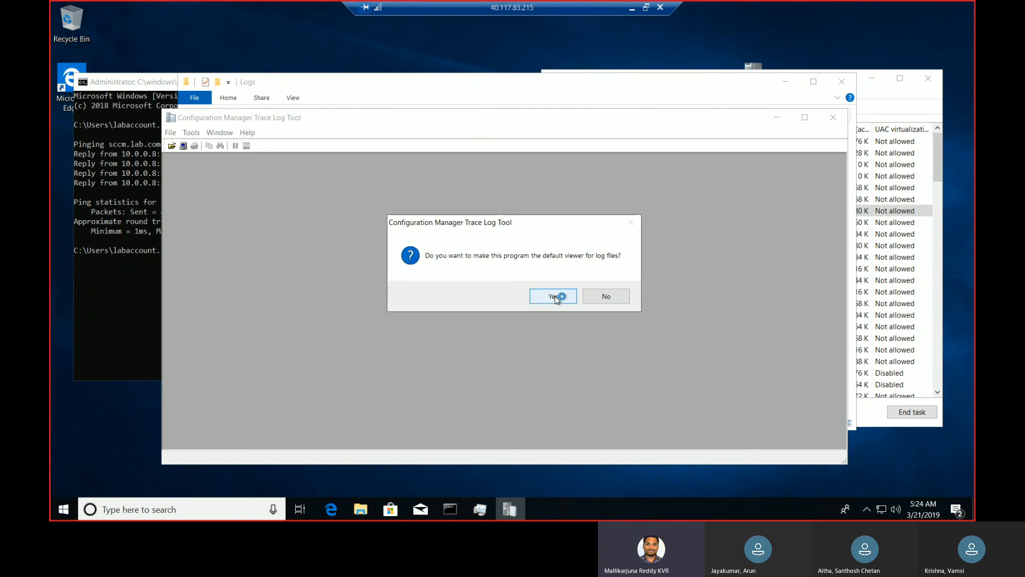
click(553, 296)
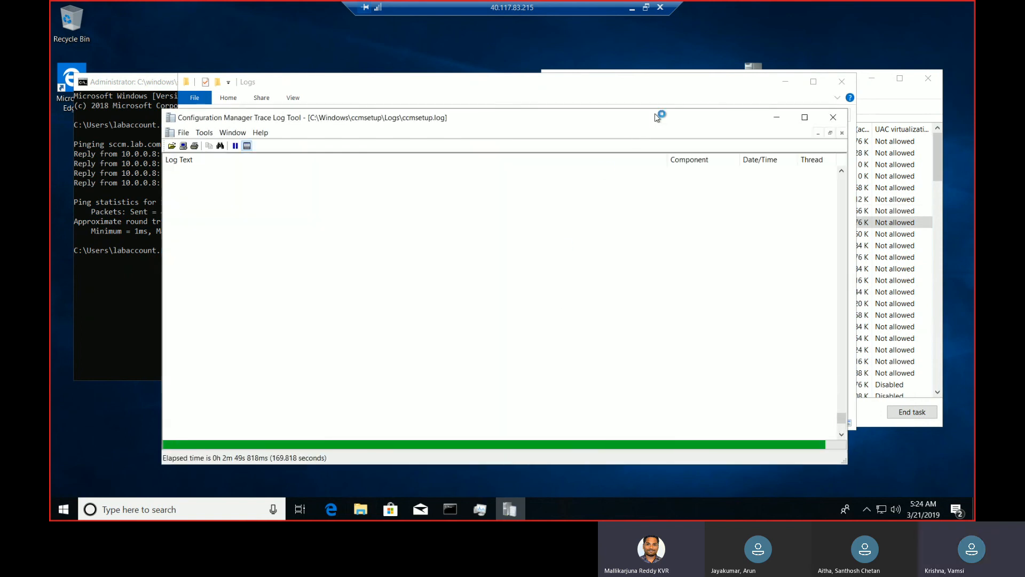
Bring the CMTrace window with the ccmsetup log to the front and maximize it
double_click(662, 95)
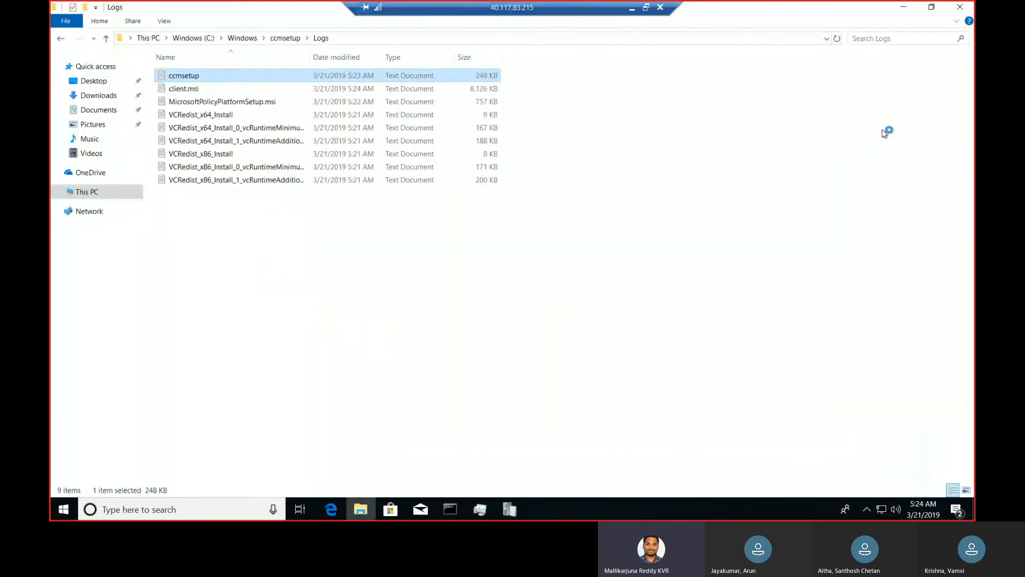
click(510, 509)
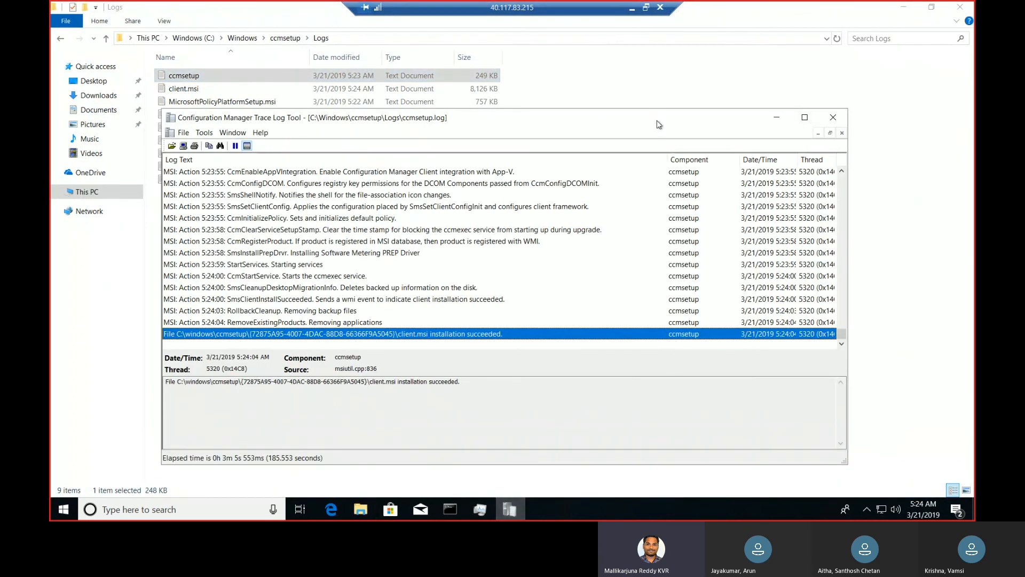
double_click(659, 124)
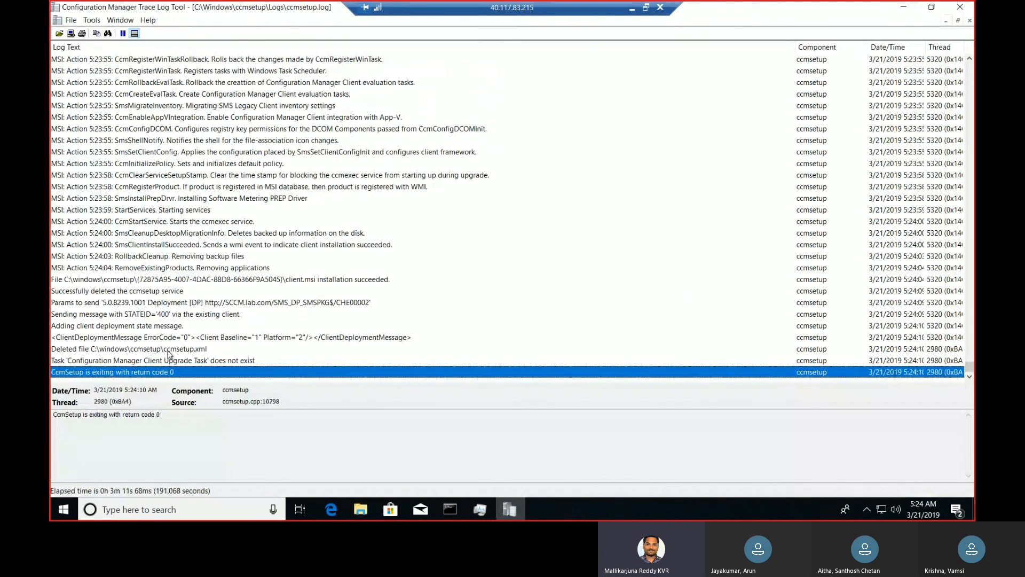
Examine the log entries about the ccmsetup.xml file and the ccmsetup service, and the earlier MSI actions back to the CcmRegisterSystemTask entries
click(168, 350)
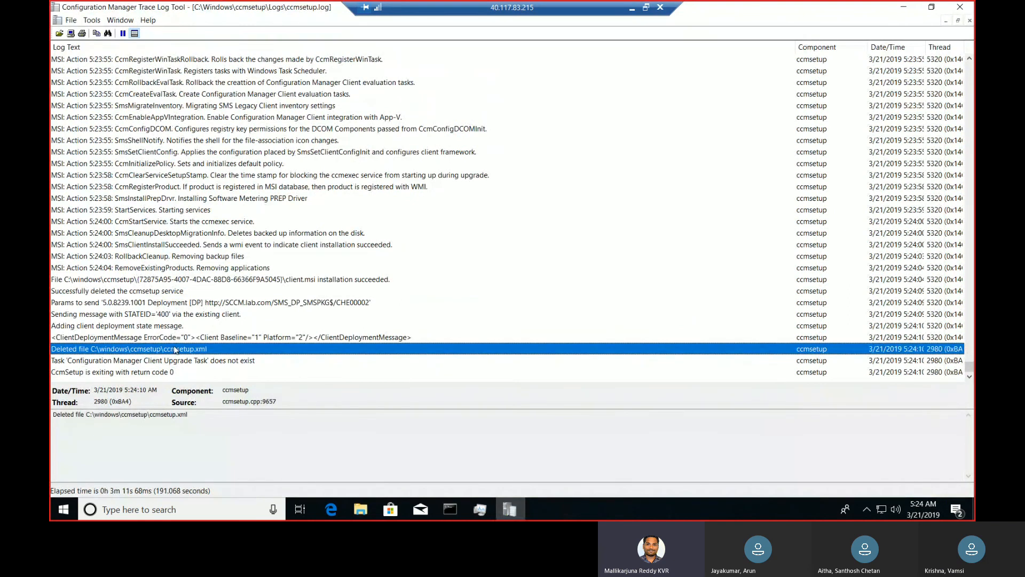
click(178, 292)
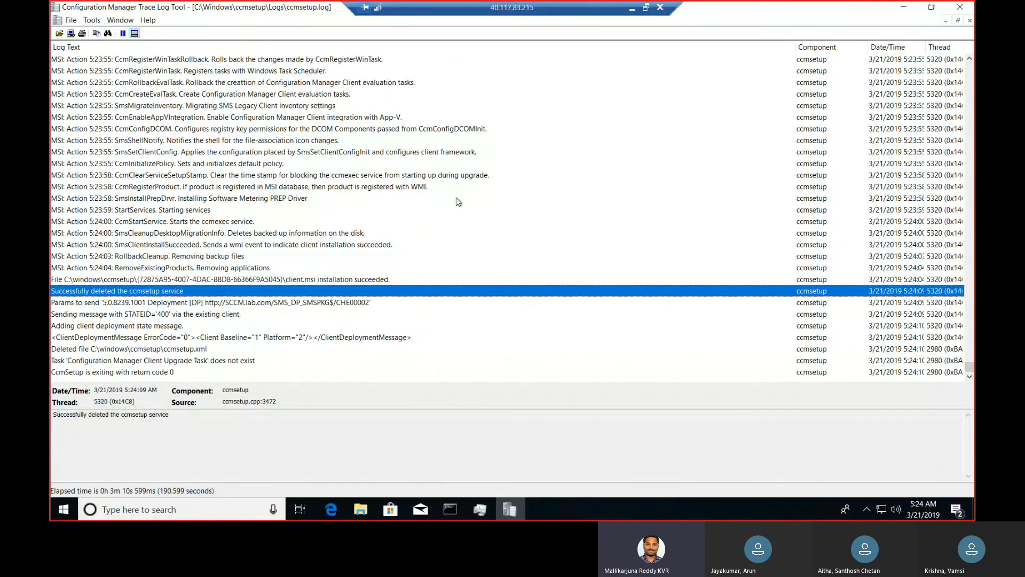
key(Up)
key(Up)
key(Up)
key(Up)
key(Up)
key(Up)
key(Up)
key(Up)
key(Up)
key(Up)
key(Up)
key(Up)
key(Up)
key(Up)
key(Up)
key(Up)
key(Up)
key(Up)
key(Up)
key(Up)
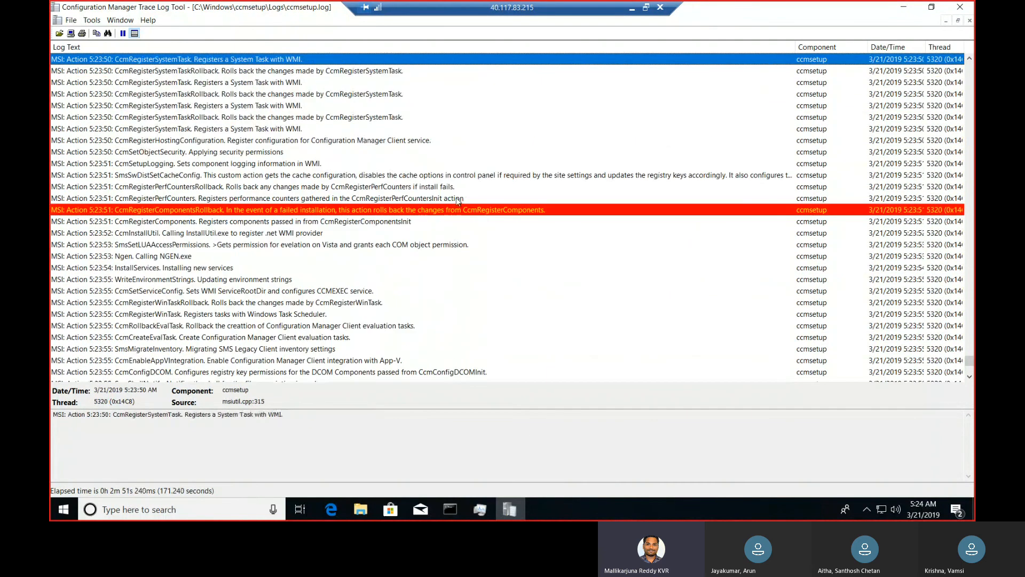
key(Up)
key(Up)
key(Up)
key(Up)
key(Up)
key(Up)
key(Up)
key(Up)
key(Up)
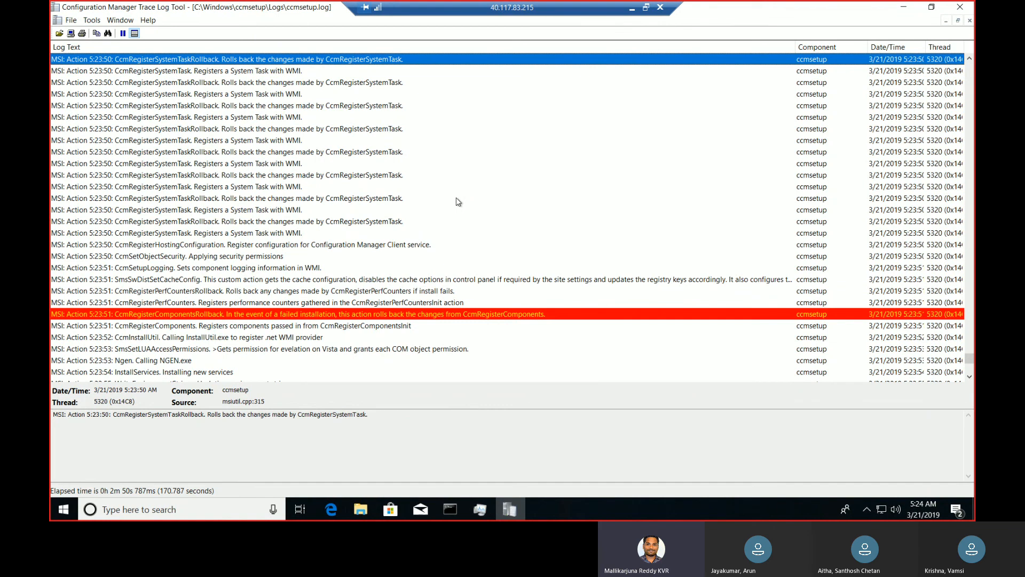
key(Up)
key(Up)
key(Up)
key(Up)
key(Up)
key(Up)
key(Up)
key(Up)
key(Up)
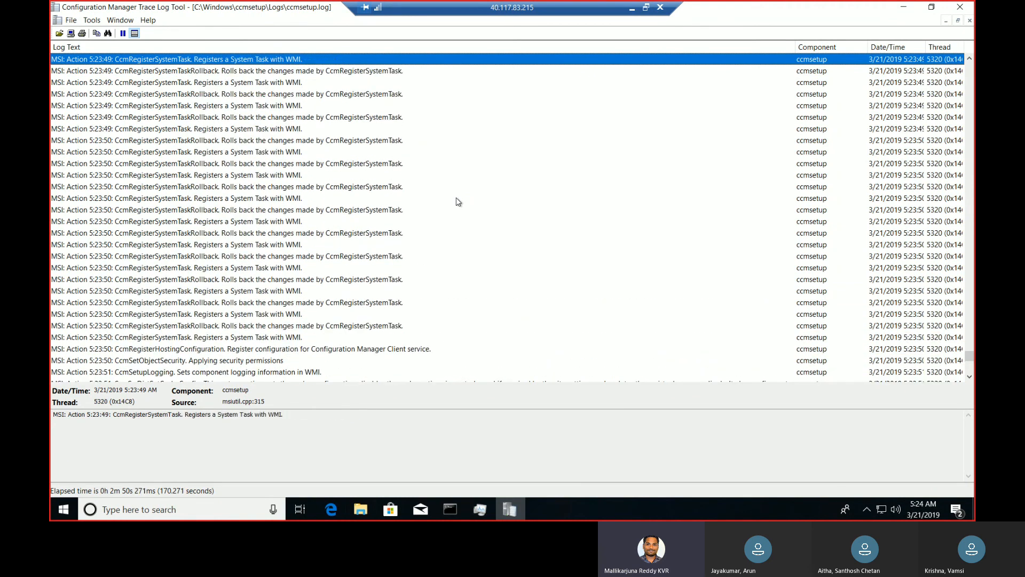
key(Down)
Return to the end of the log and examine the deployment parameters, RollbackCleanup and SmsClientInstallSucceeded entries and the actions before them
drag(968, 351, 975, 25)
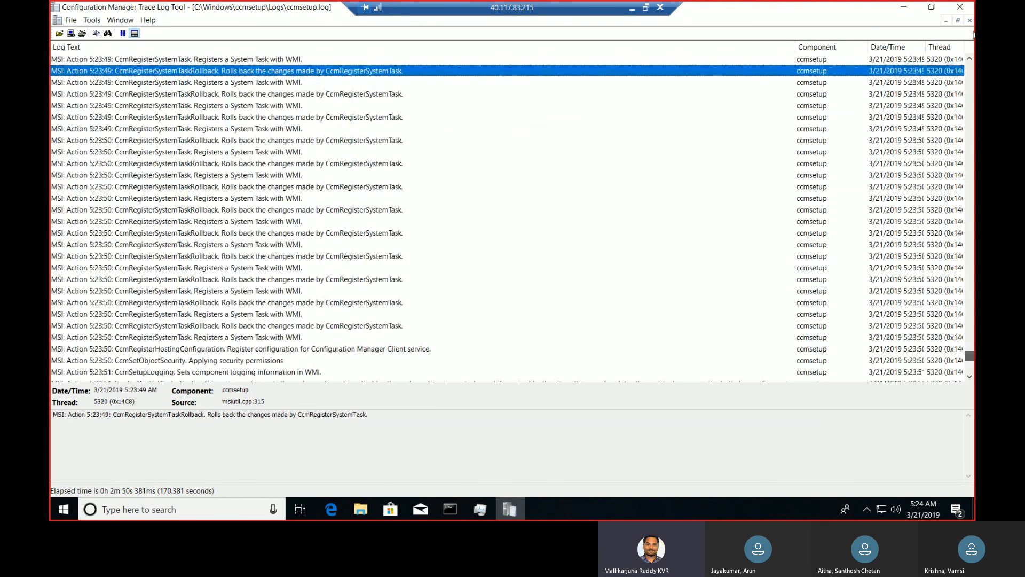
drag(975, 122, 968, 418)
drag(969, 380, 971, 377)
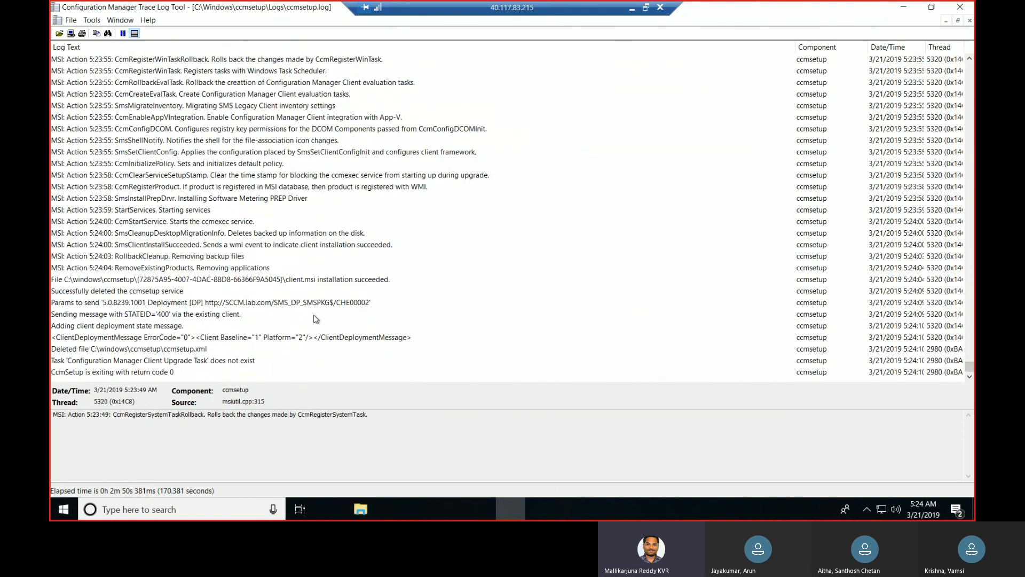
click(310, 303)
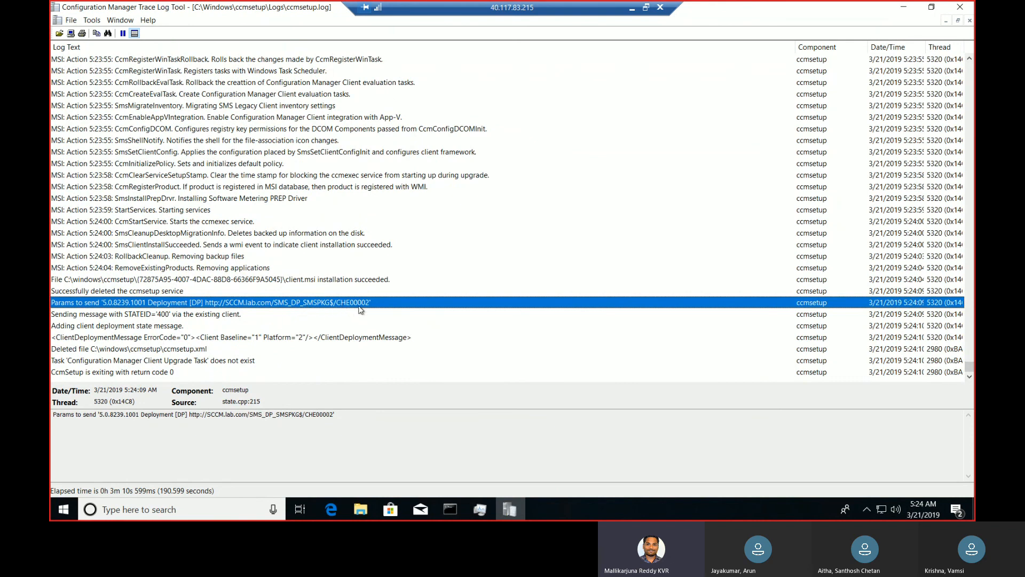
click(274, 251)
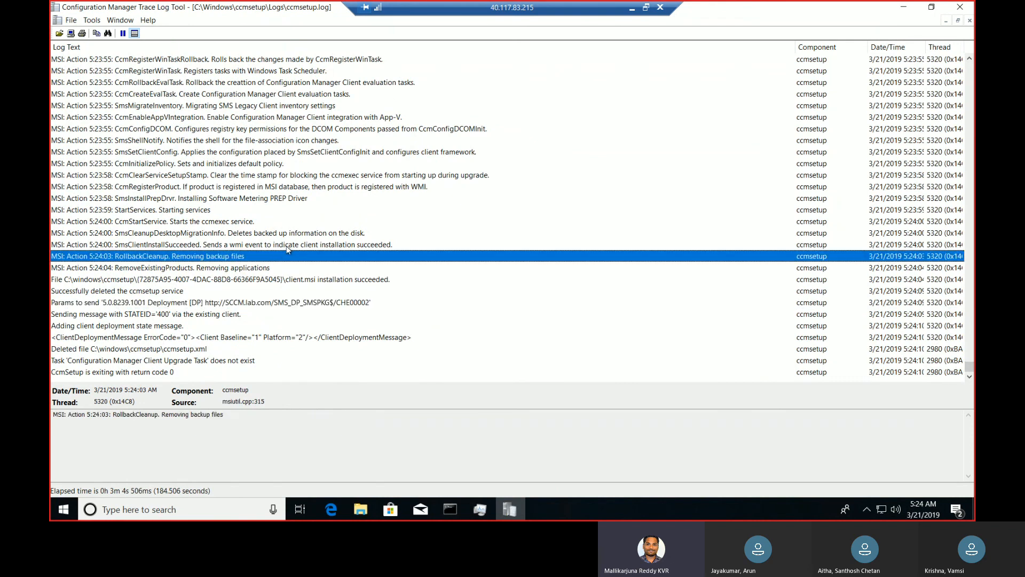
click(288, 246)
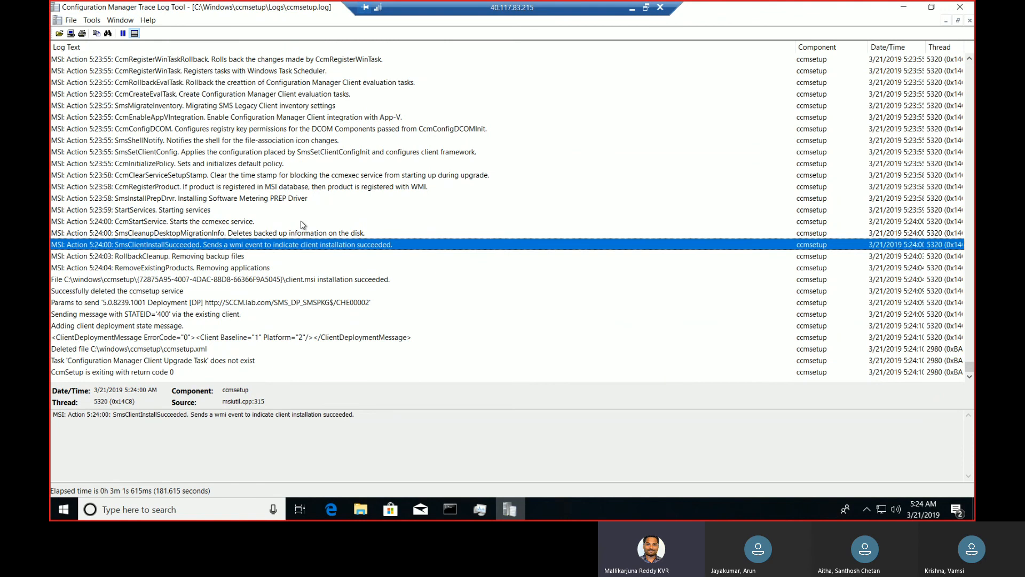
key(Up)
key(Up)
key(Up)
key(Up)
key(Up)
key(Up)
key(Up)
key(Up)
key(Up)
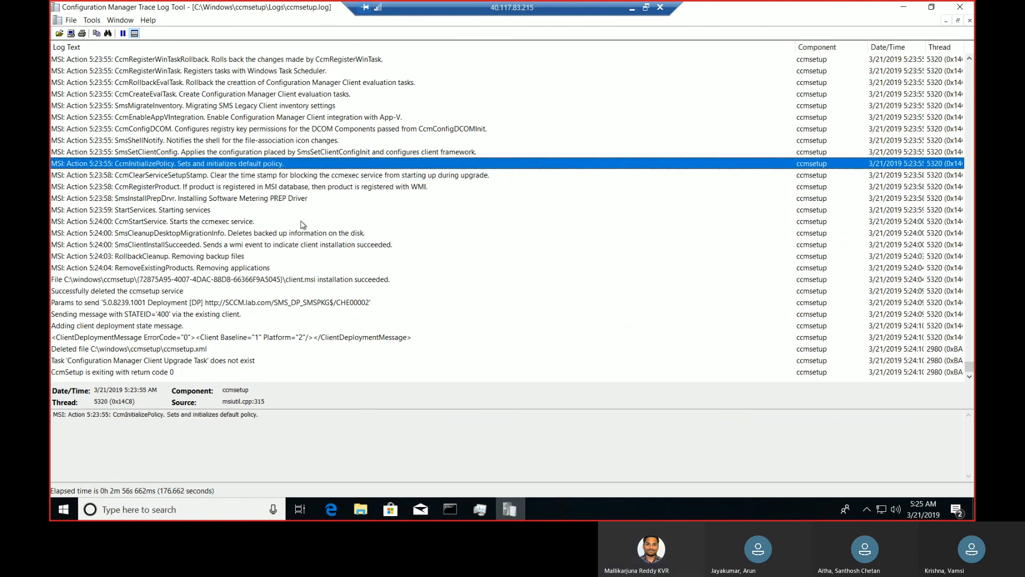
key(Up)
key(Up)
key(Up)
key(Up)
key(Up)
key(Up)
key(Up)
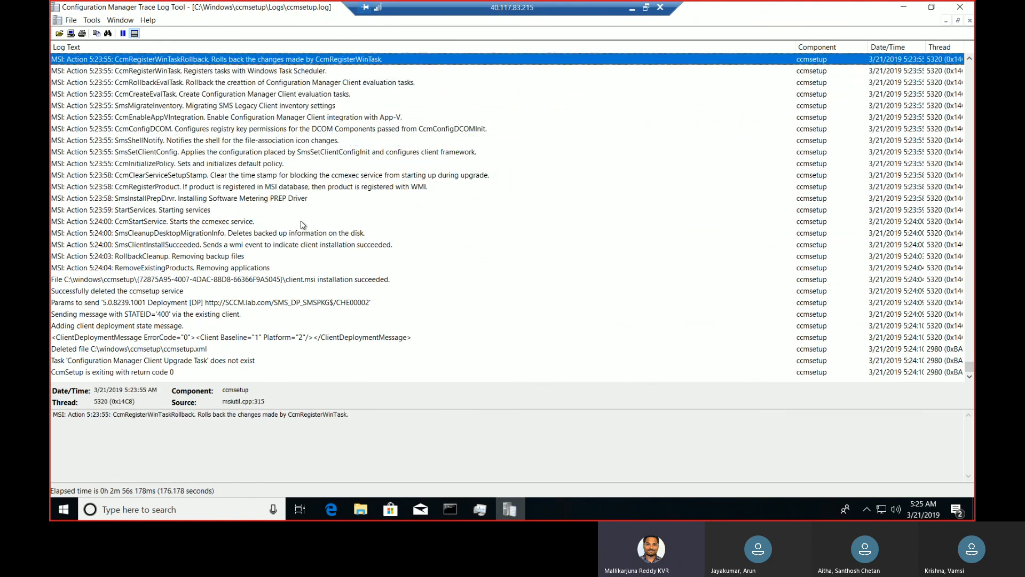
Examine the ccmsetup.xml, client.msi installation and StartServices entries, and go back through the preceding MSI actions to SmsSwDistSetCacheConfig
click(226, 350)
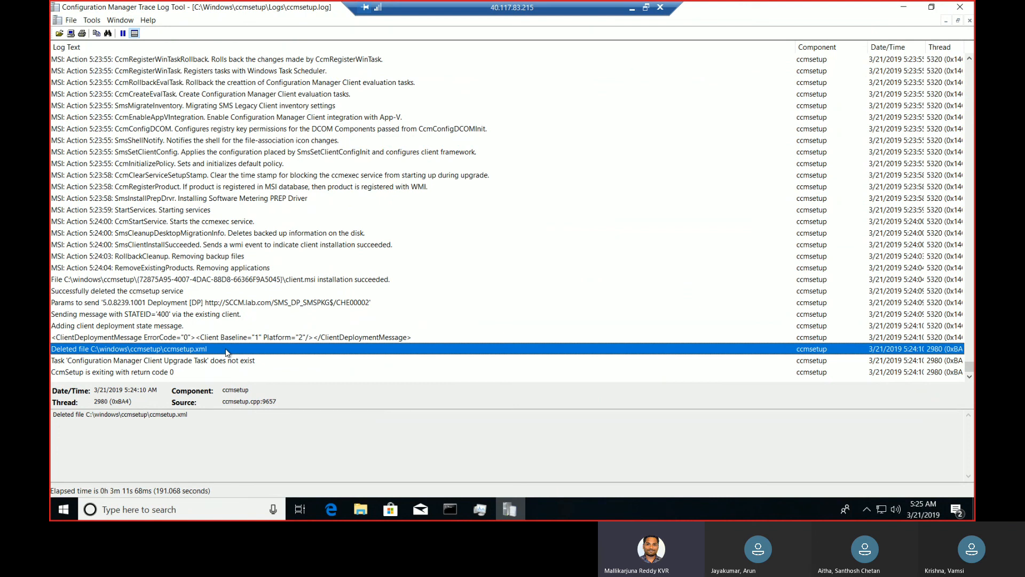
click(274, 283)
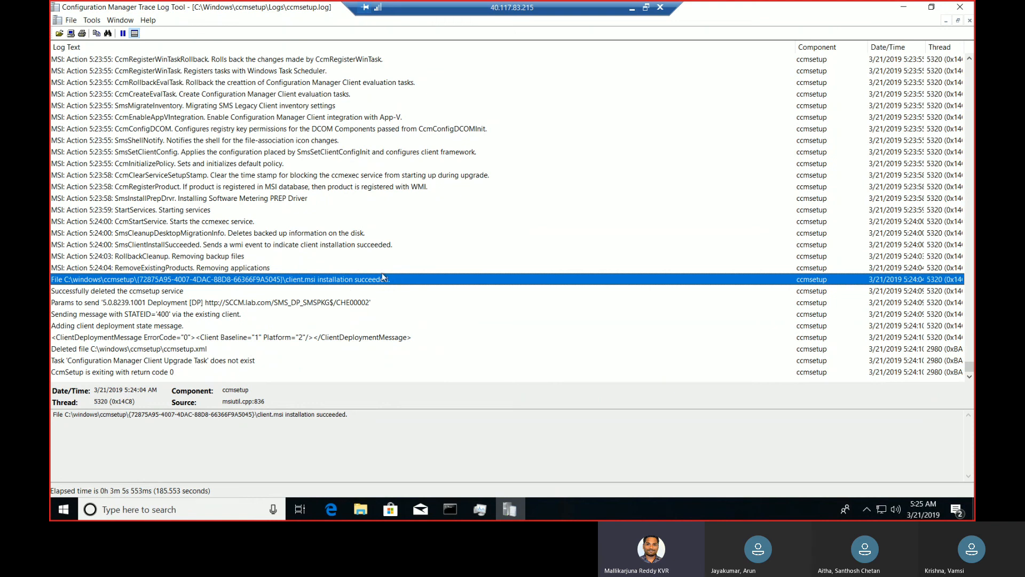
click(196, 213)
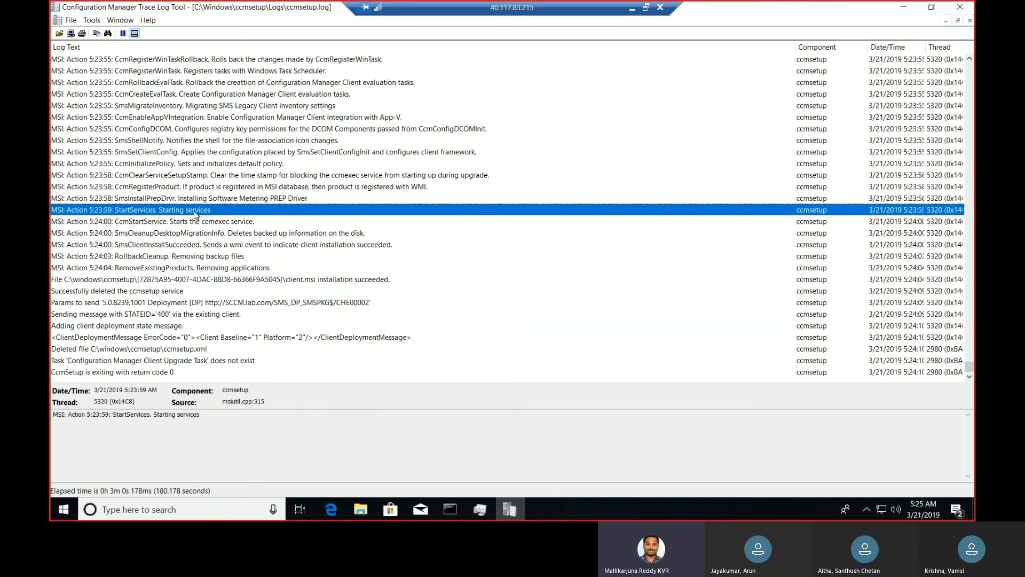
key(Up)
key(Up)
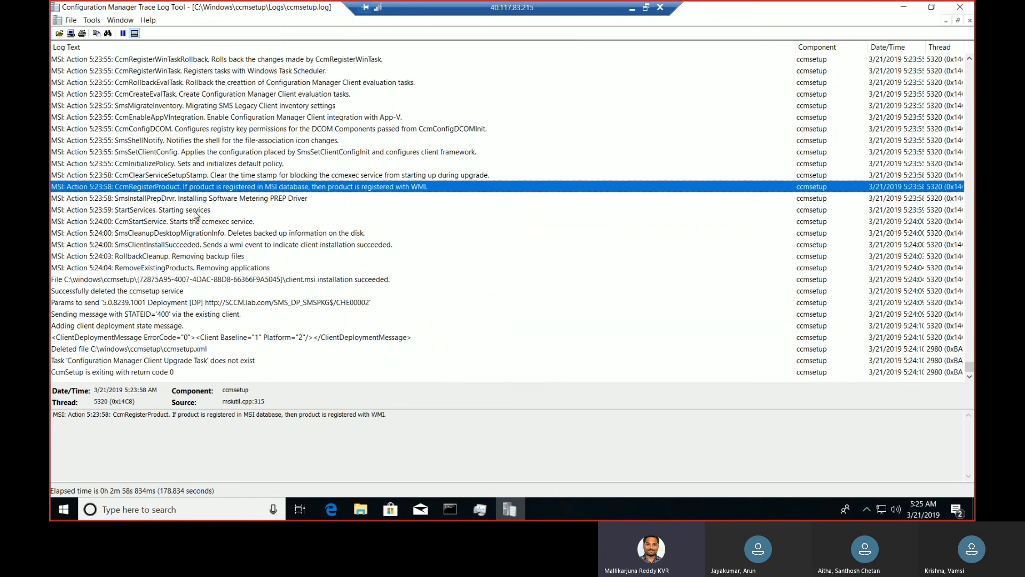
key(Up)
key(Up)
key(Up)
key(Up)
key(Up)
key(Up)
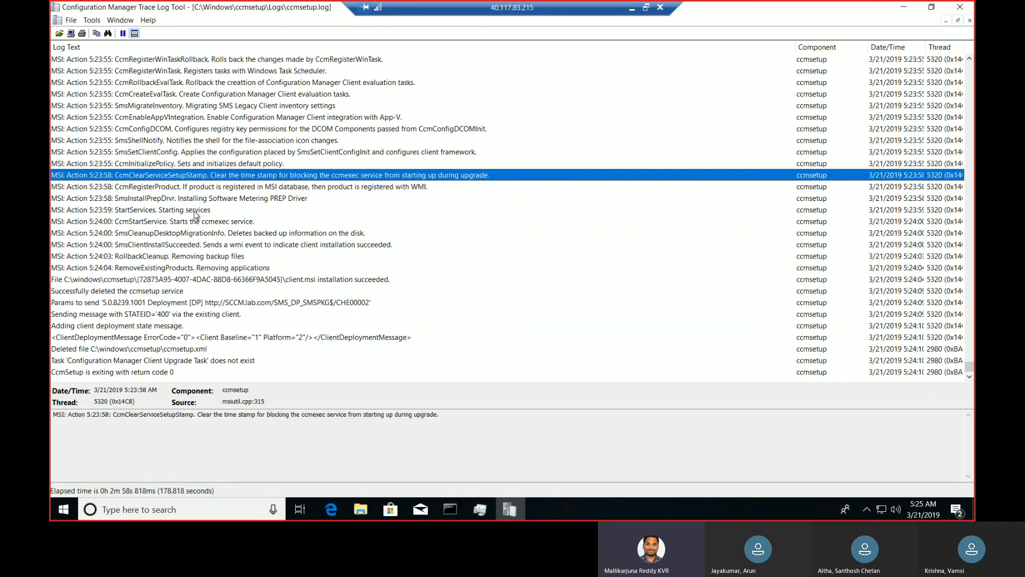
key(Up)
key(Up)
key(Up)
key(Up)
key(Up)
key(Up)
key(Up)
key(Up)
key(Up)
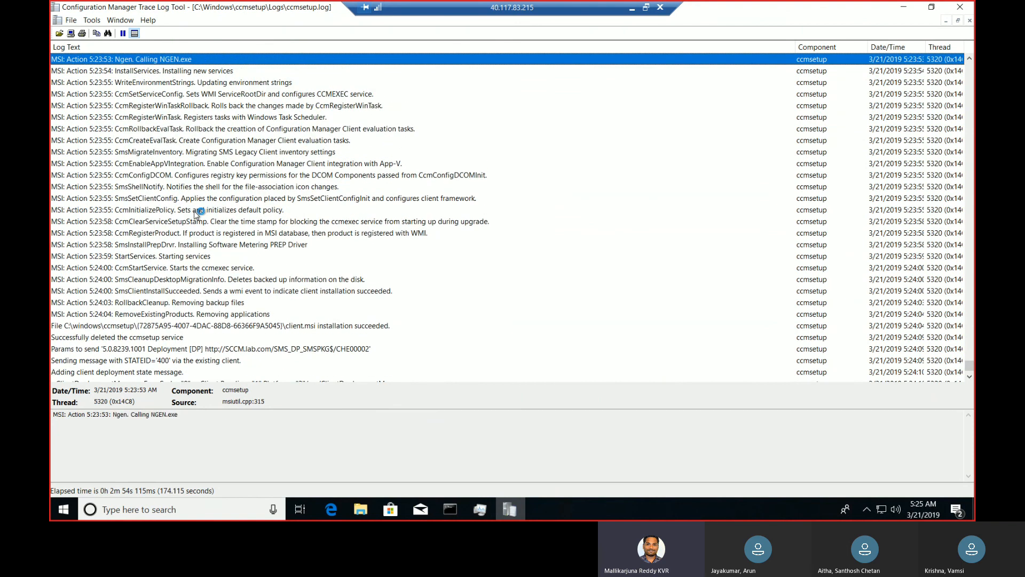
key(Up)
key(Up)
key(Up)
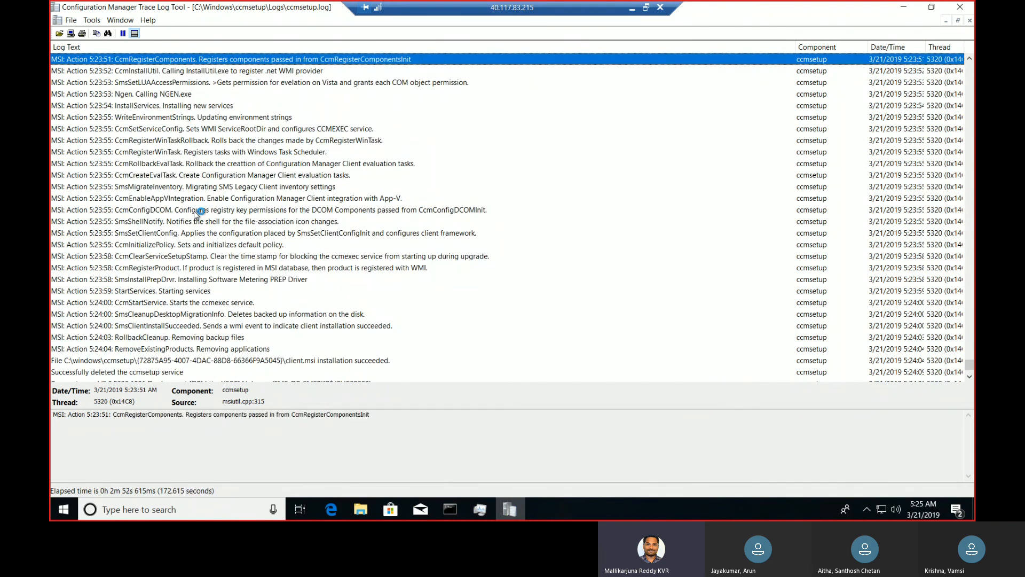
key(Up)
key(Up)
key(Up)
key(Up)
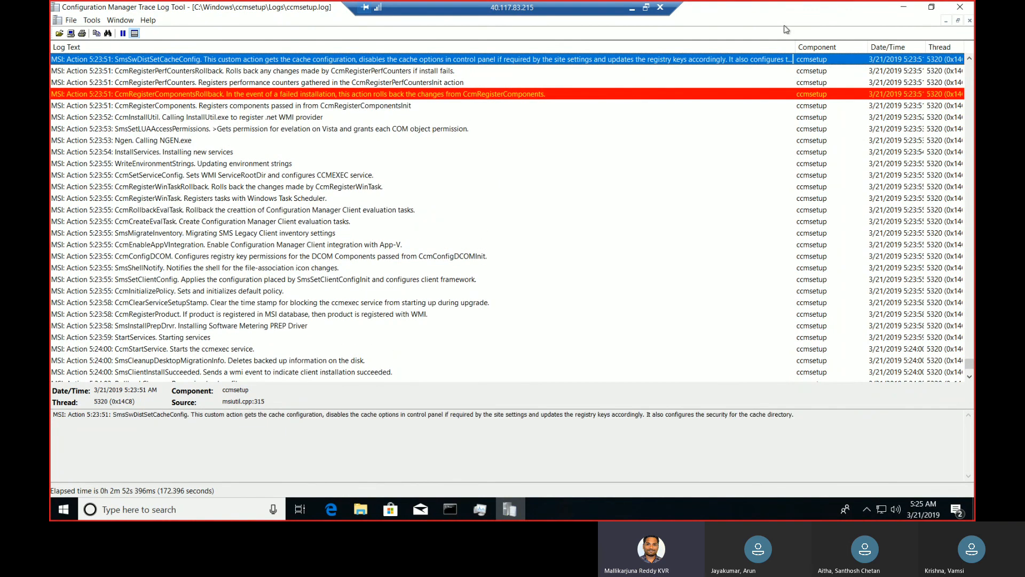
Minimize the CMTrace log and the Logs folder window, and close Task Manager
click(900, 7)
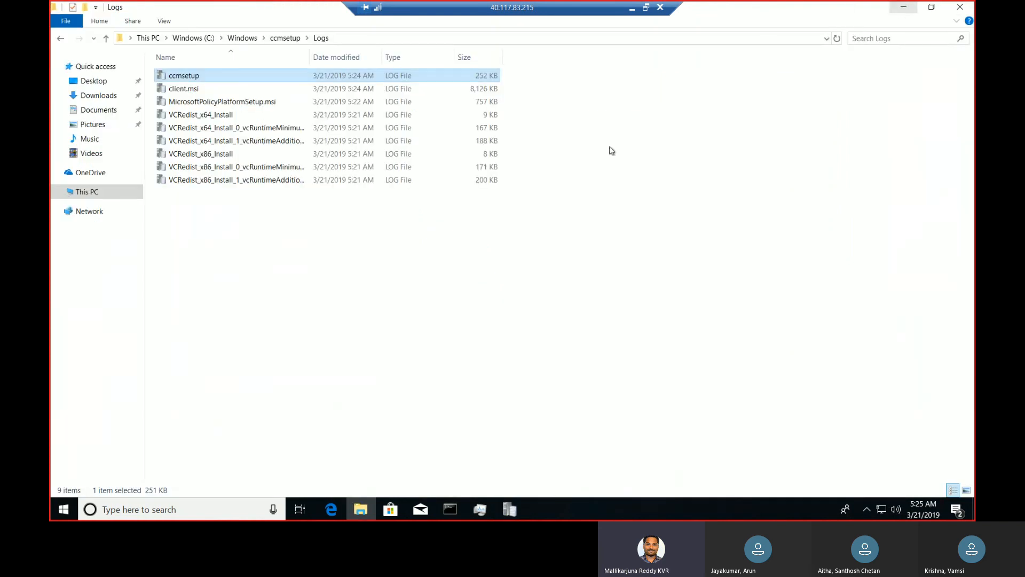
click(902, 7)
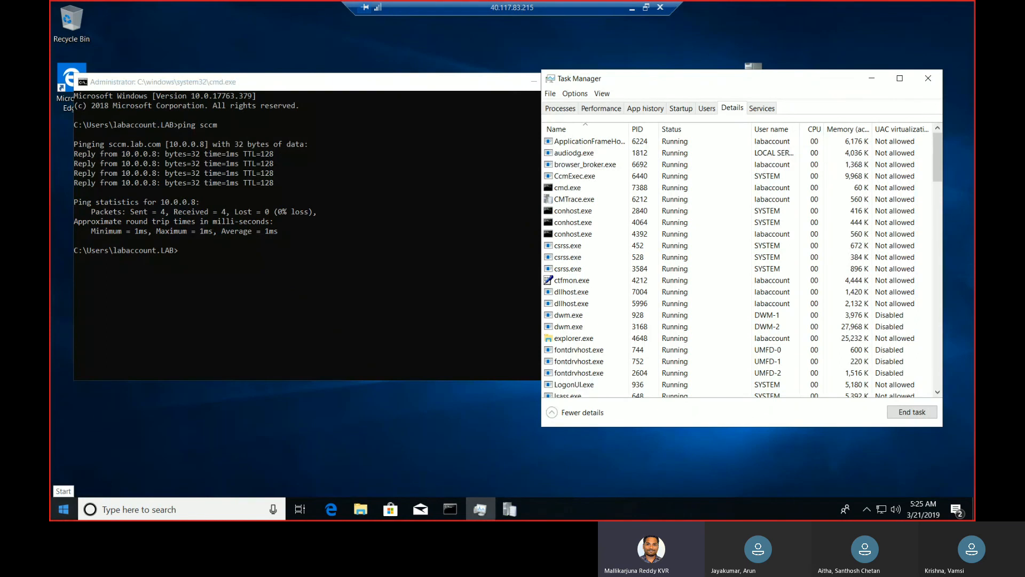
click(65, 514)
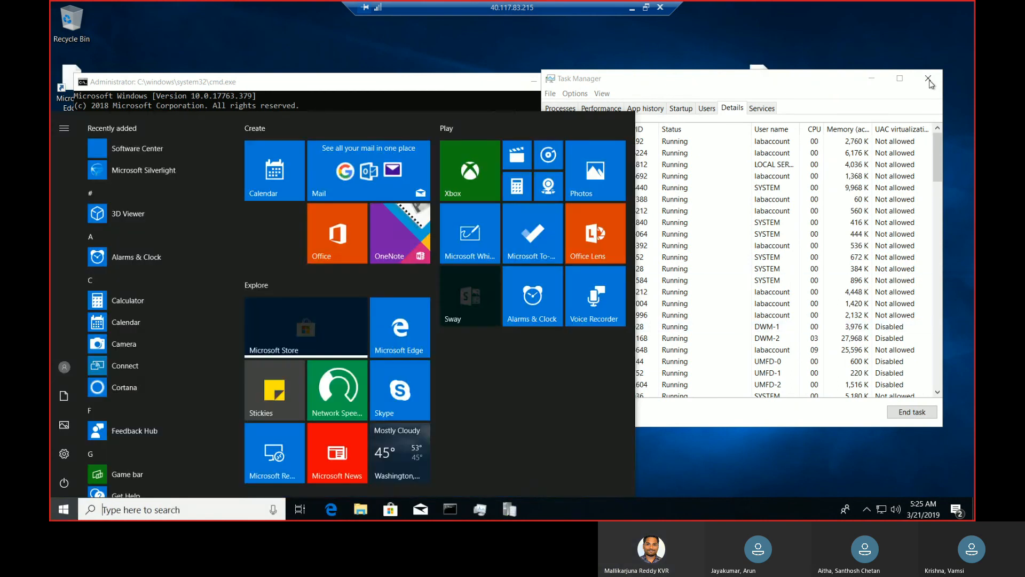
click(929, 81)
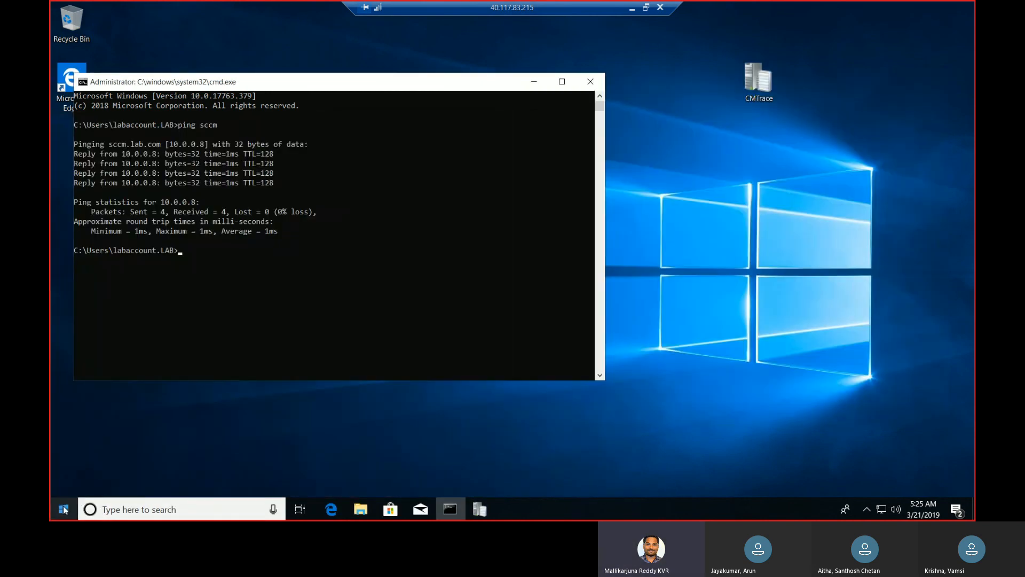
Search Windows for "control panel" and open Control Panel
click(64, 512)
text(config)
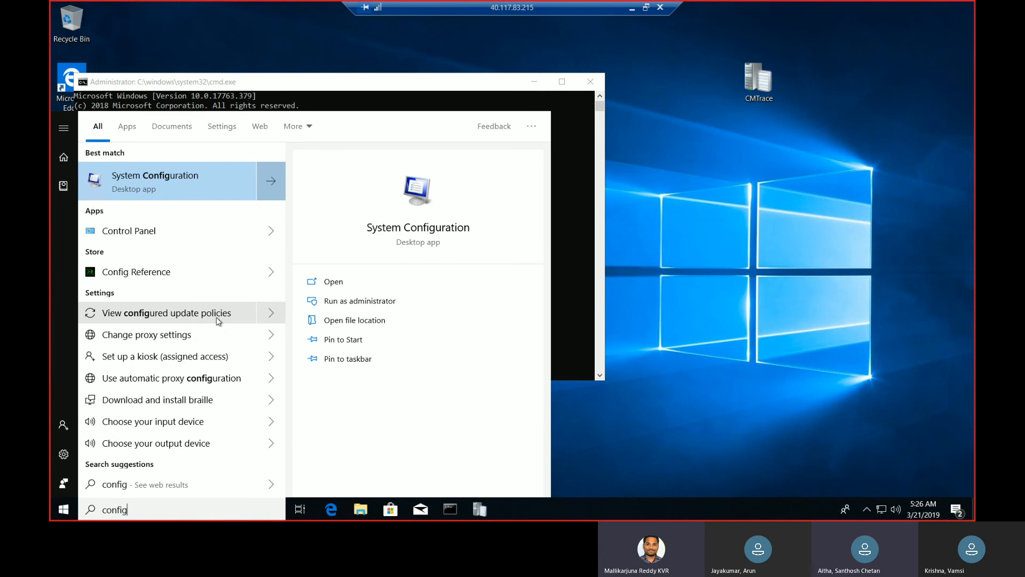
key(BackSpace)
key(BackSpace)
key(BackSpace)
key(BackSpace)
key(BackSpace)
key(BackSpace)
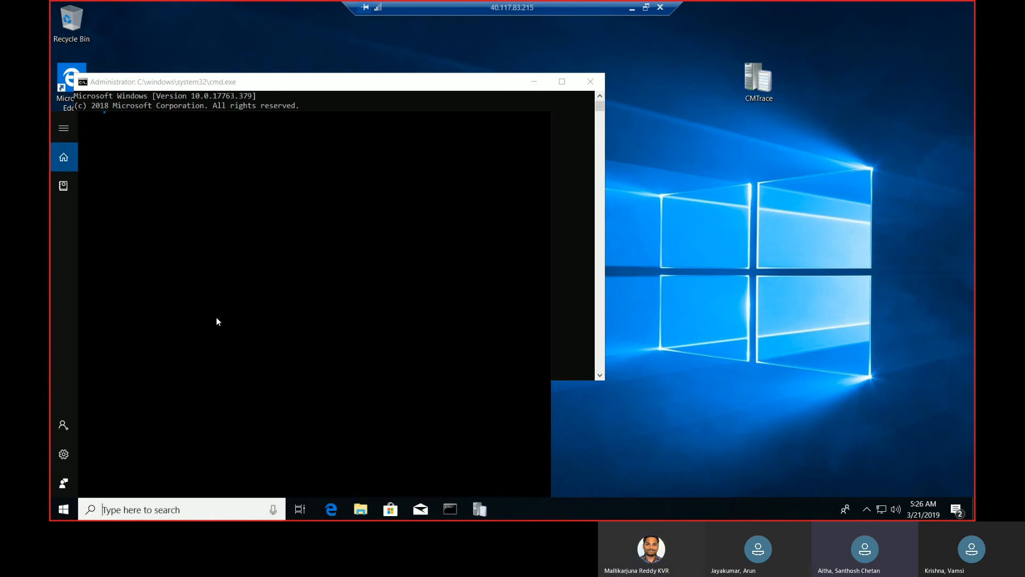
text(cont)
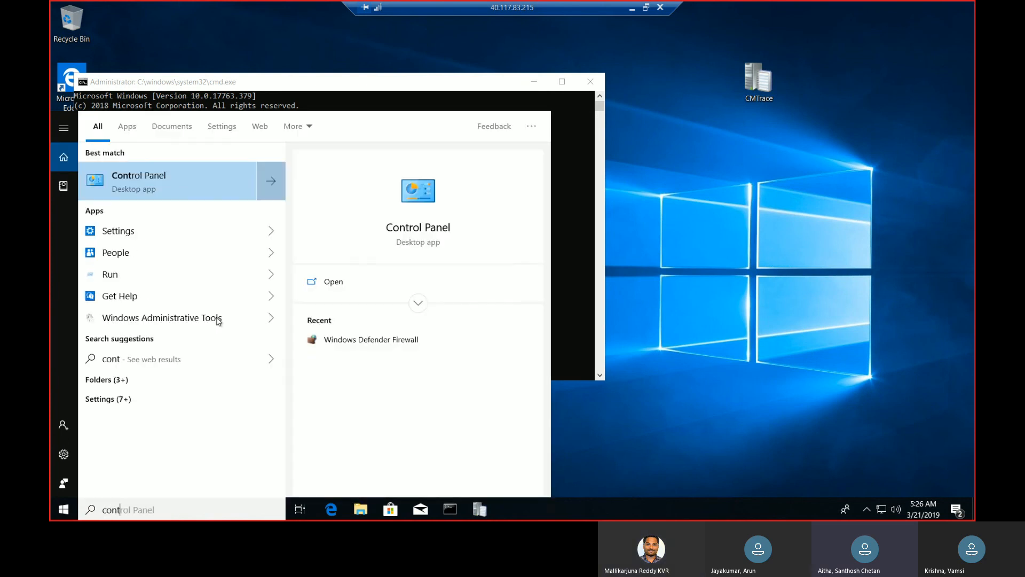
text(rolpane)
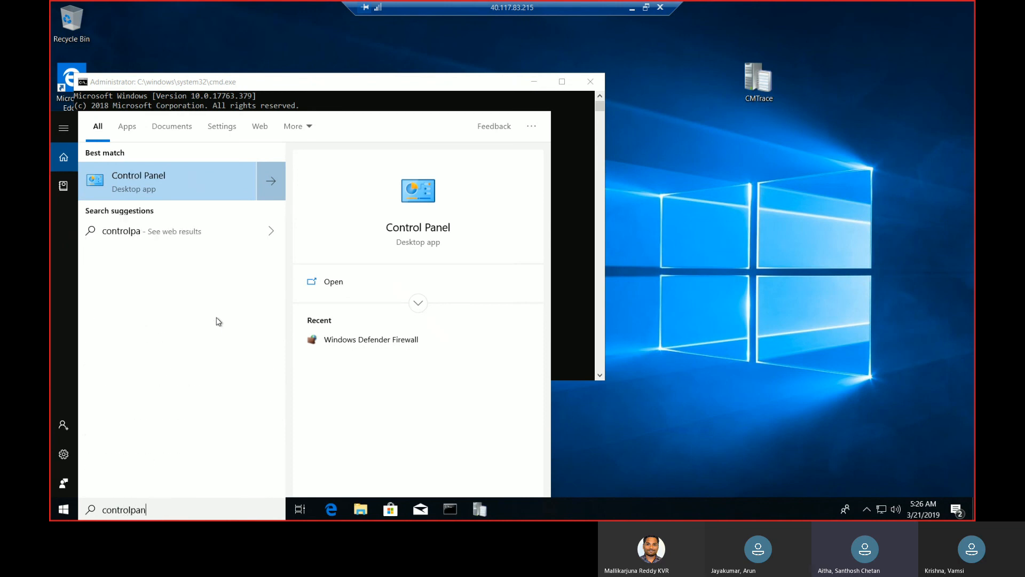
key(BackSpace)
key(BackSpace)
key(BackSpace)
key(BackSpace)
key(BackSpace)
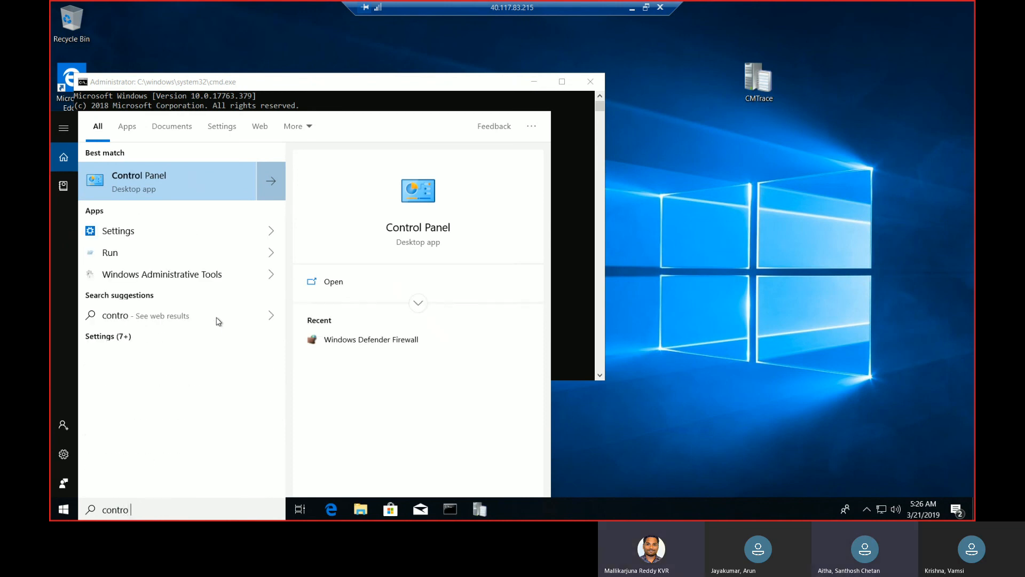
text(l panel)
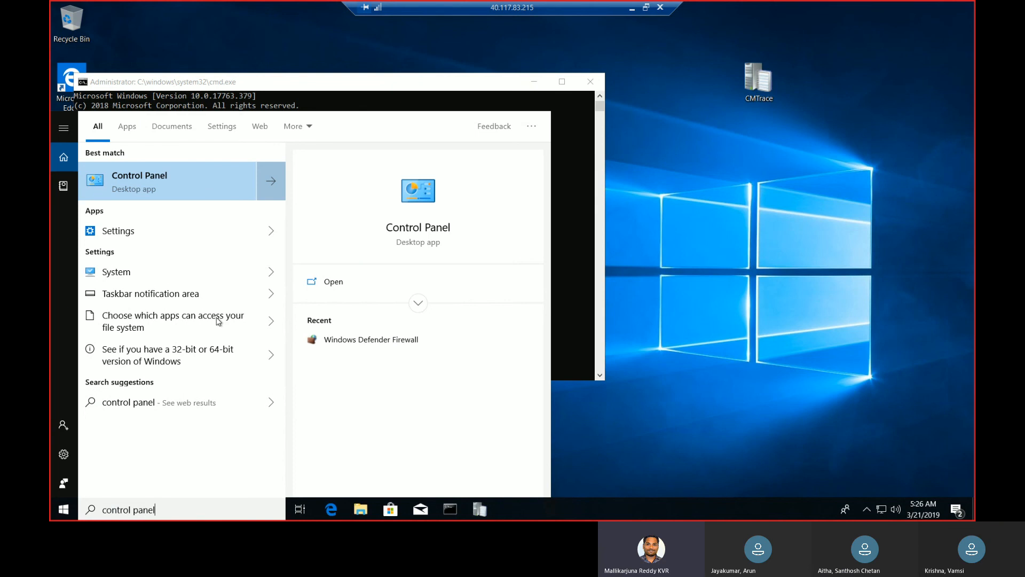
key(Return)
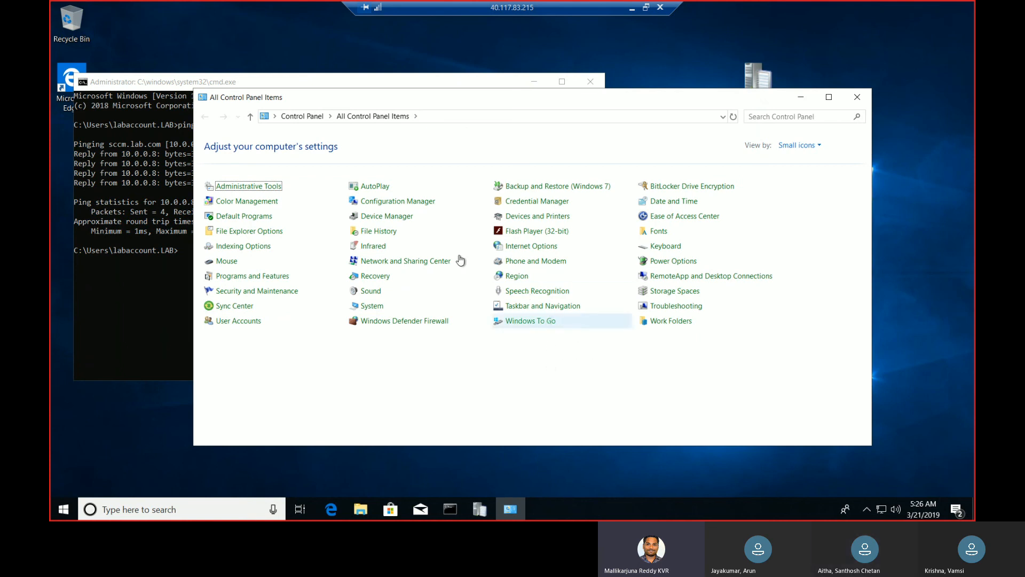
Open the Configuration Manager client properties and examine the site code, client certificate, assigned management point and unique identifier
click(412, 201)
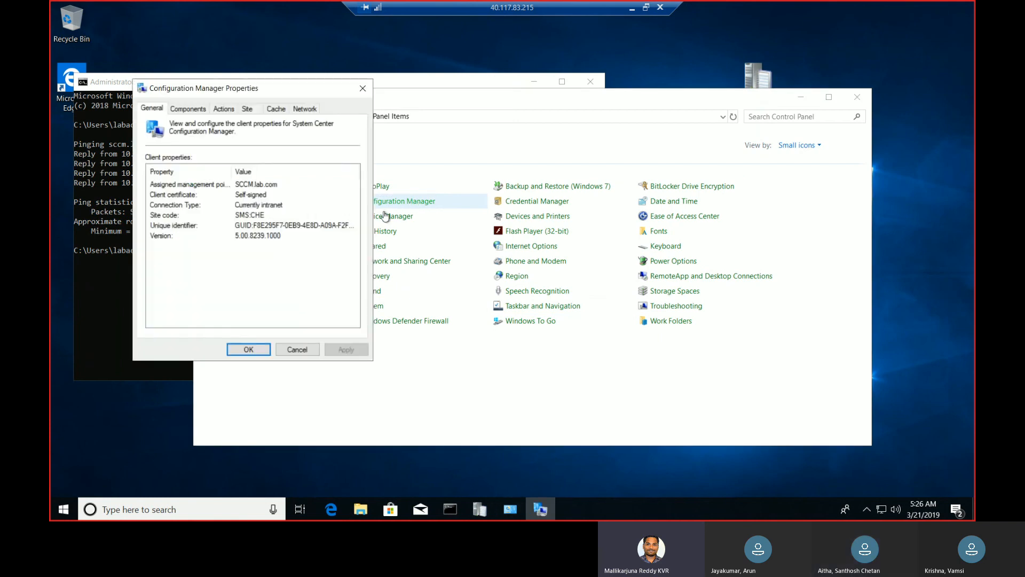
click(219, 217)
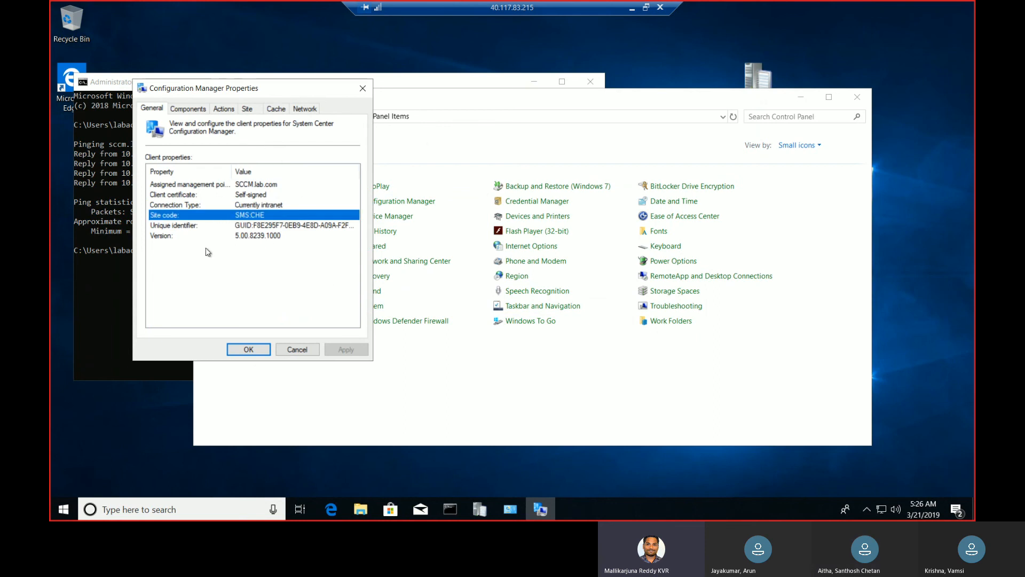
click(189, 195)
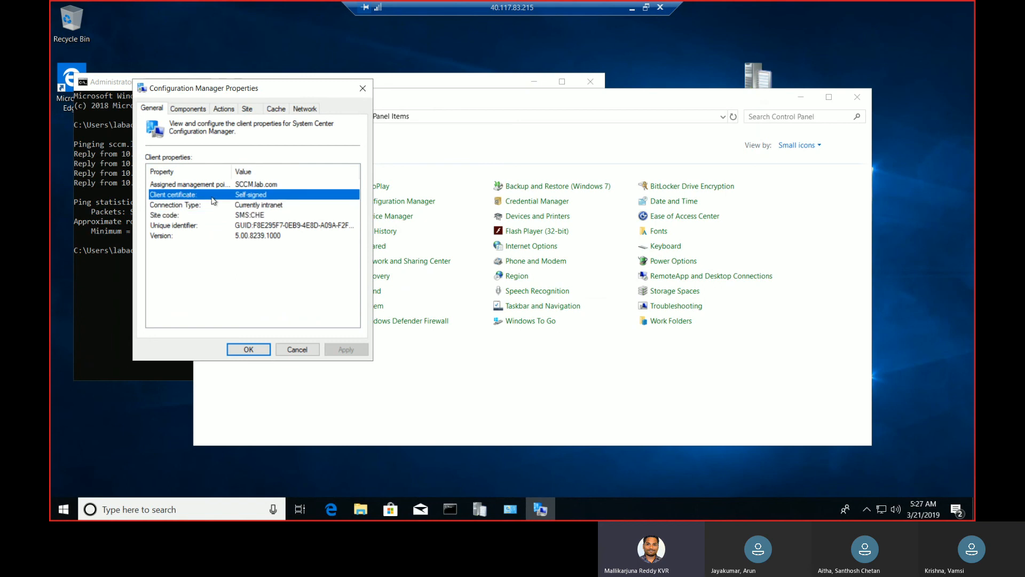
click(295, 184)
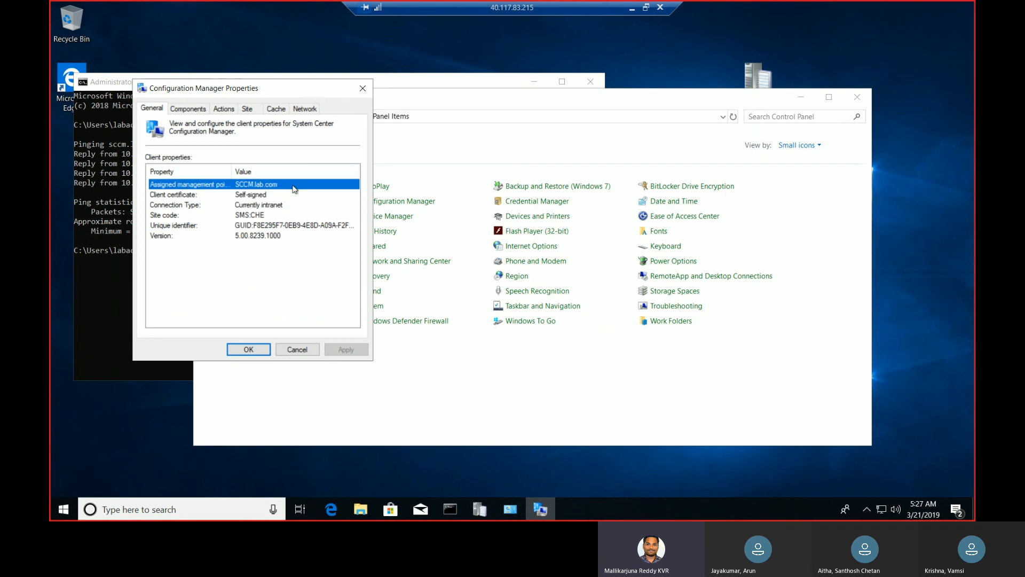
drag(231, 170, 263, 171)
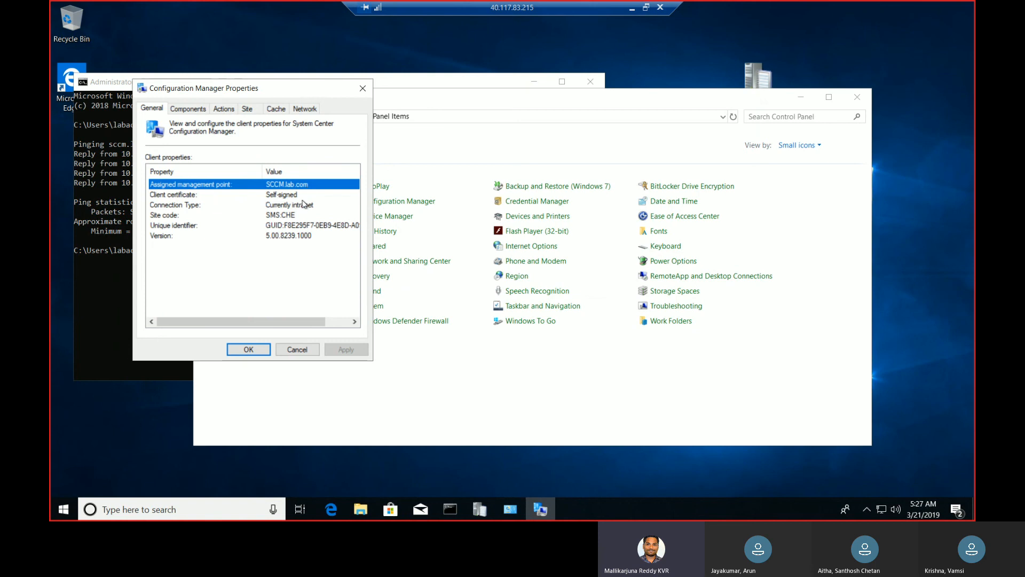
click(300, 229)
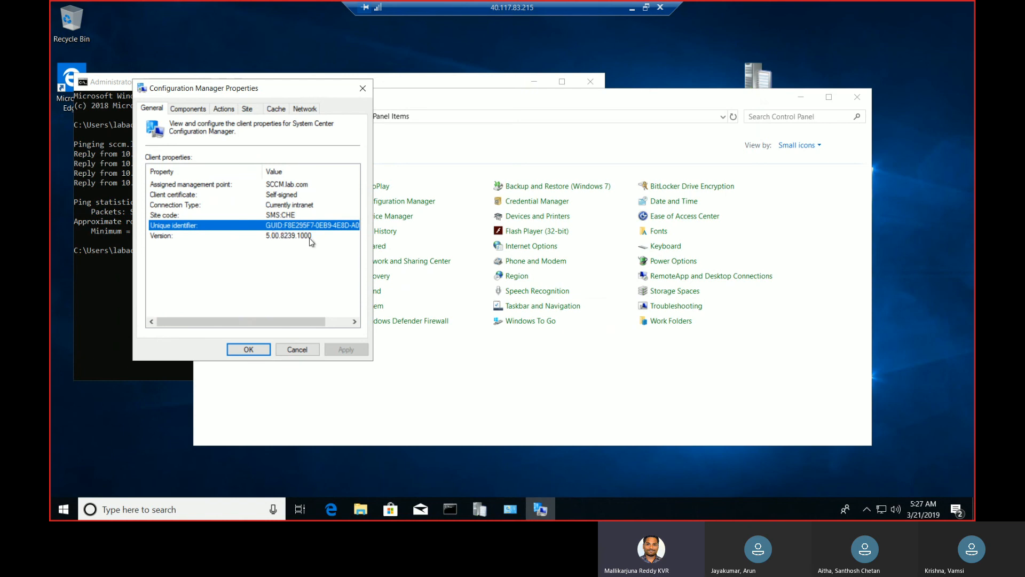
Show the client's list of actions and examine the Application Deployment Evaluation Cycle and Discovery Data Collection Cycle entries
click(191, 108)
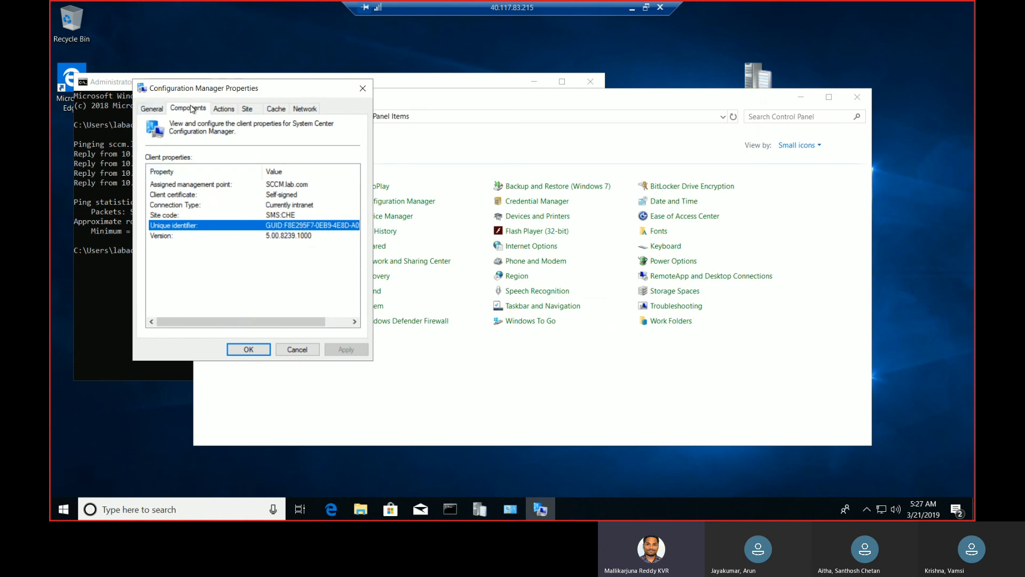
click(230, 109)
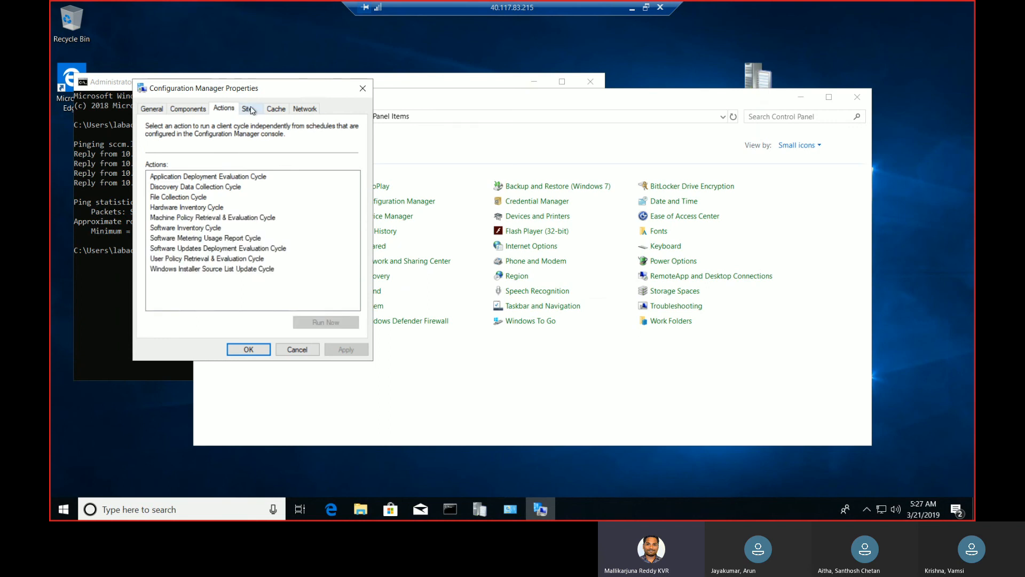
click(251, 178)
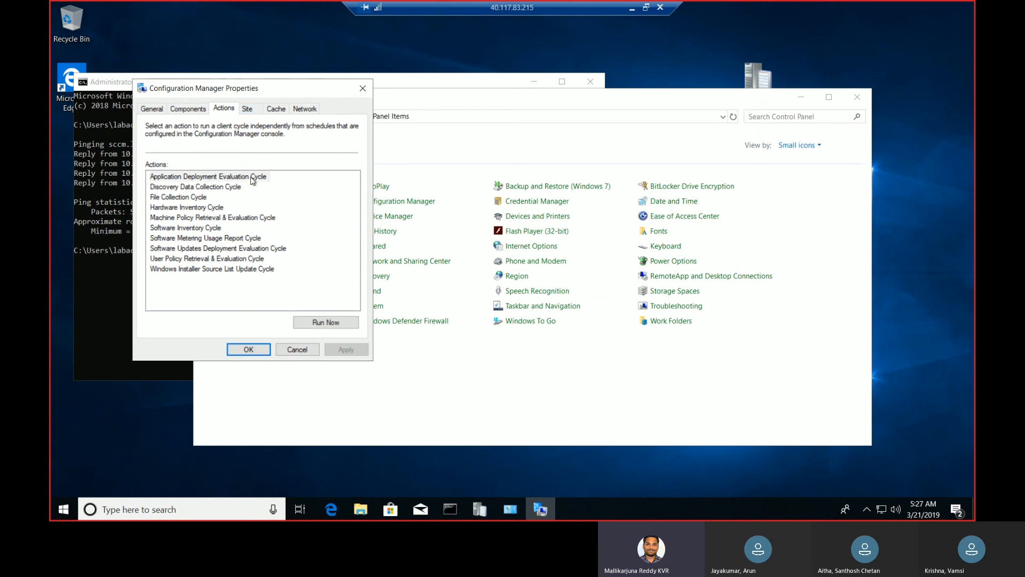
click(224, 188)
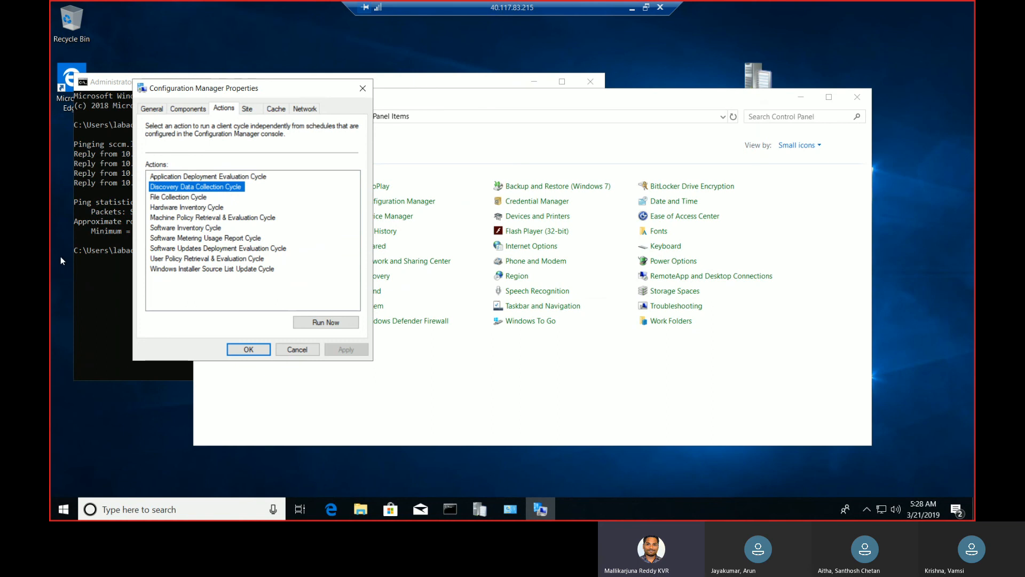
Search for Software Center, open it to view the available software, and minimize its window
click(71, 508)
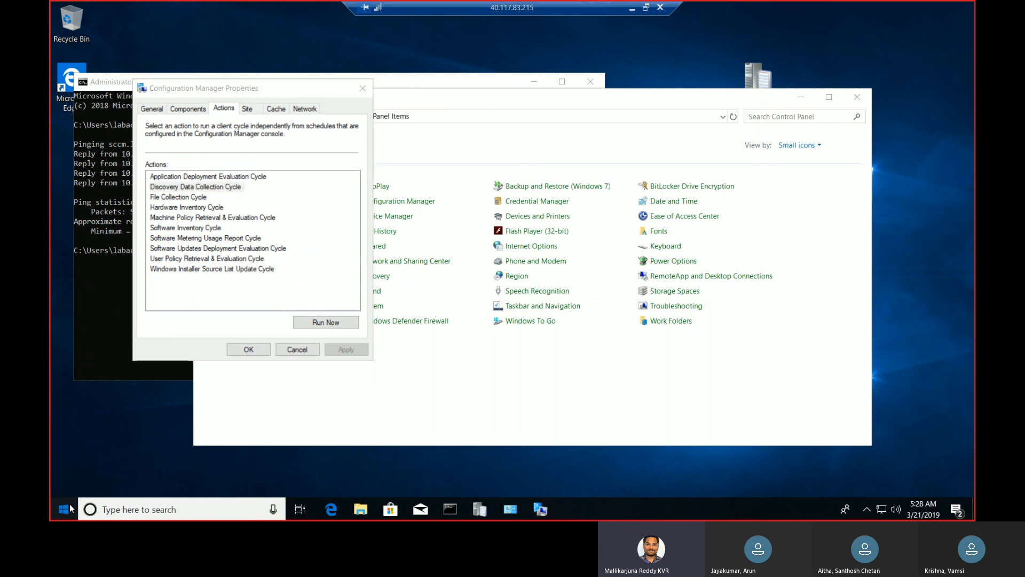
text(softw)
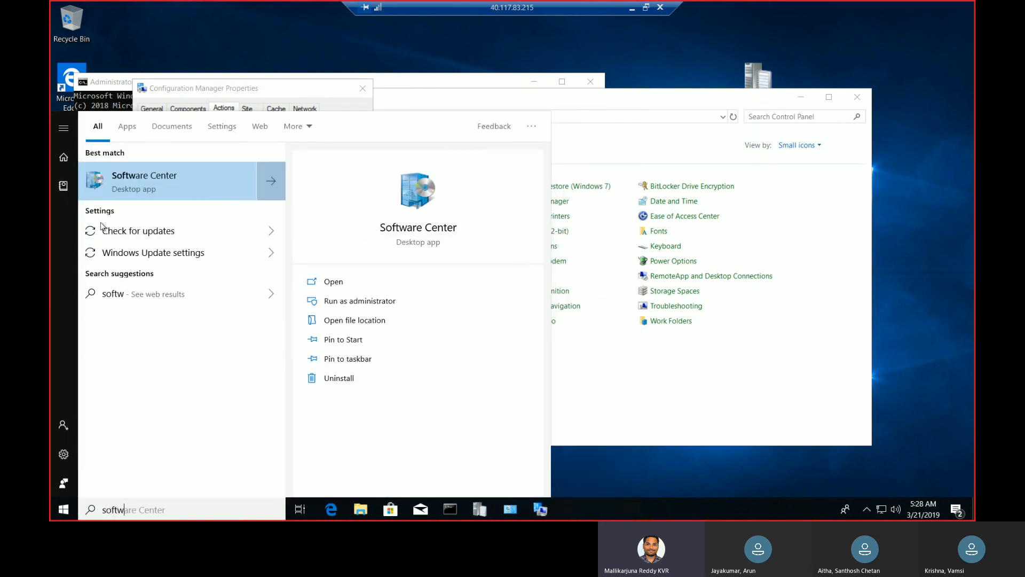
click(190, 178)
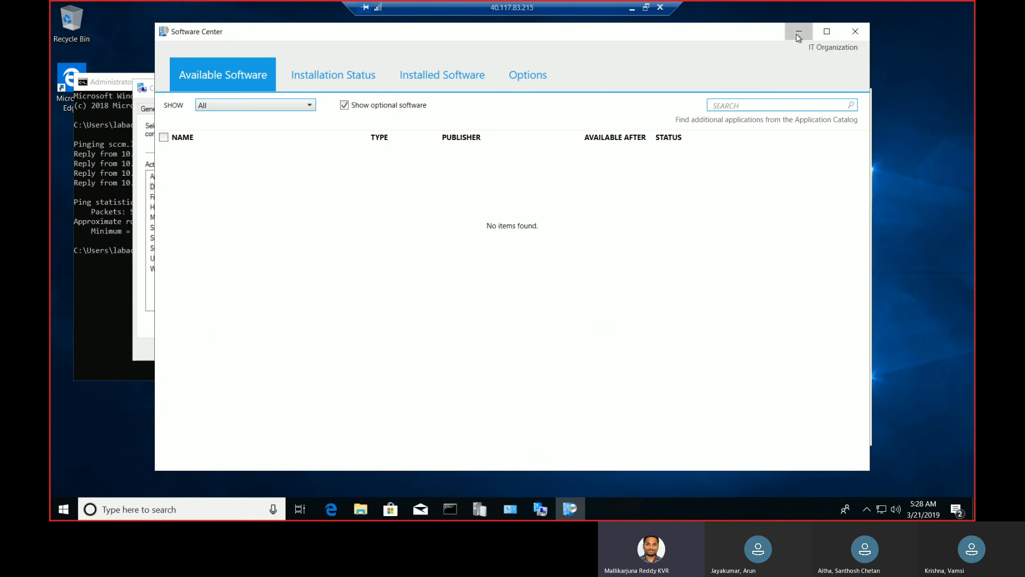
click(797, 33)
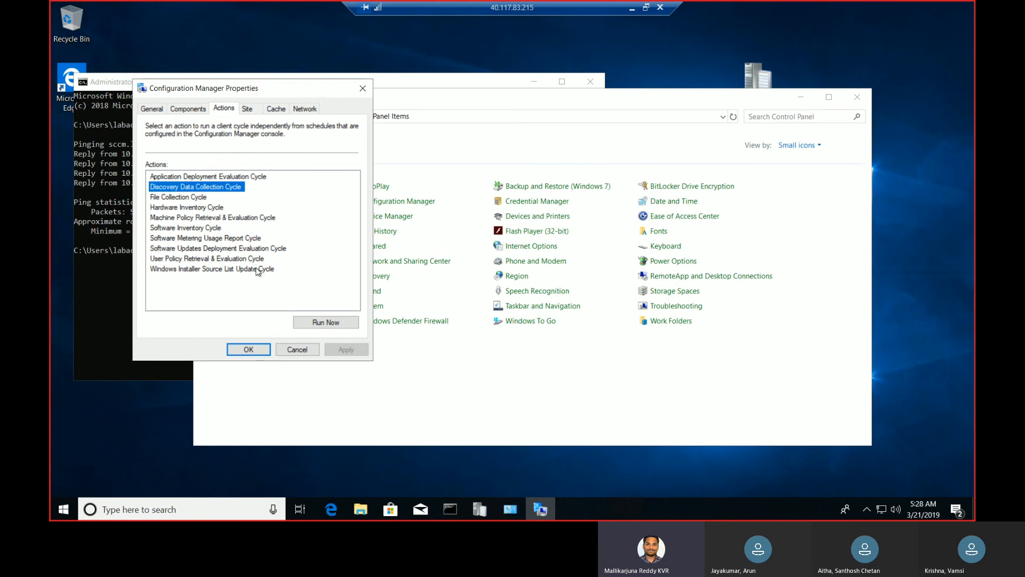
Look at the Application Deployment Evaluation Cycle action, close Configuration Manager Properties and minimize the client's remote session
click(254, 177)
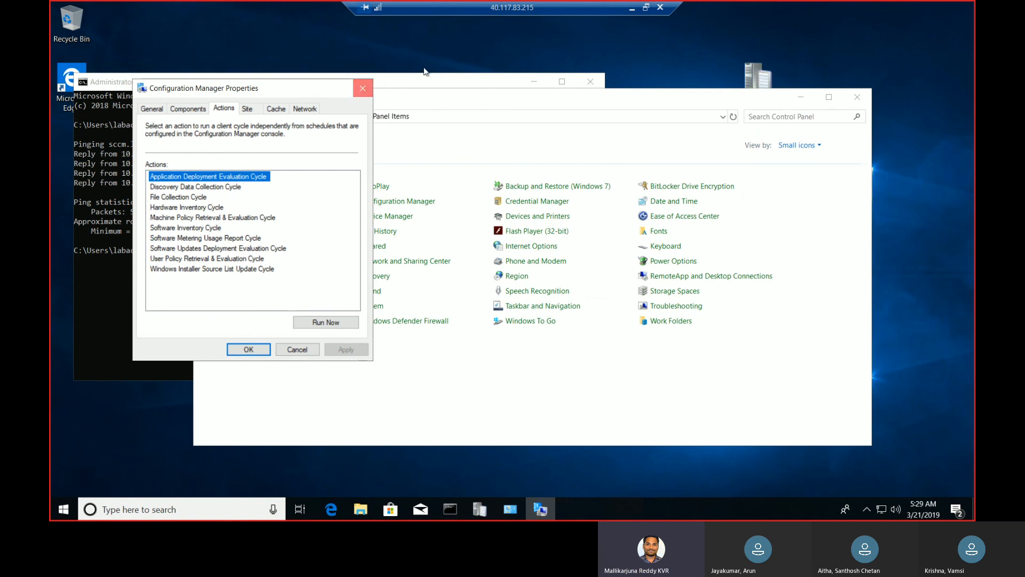
click(362, 88)
click(632, 9)
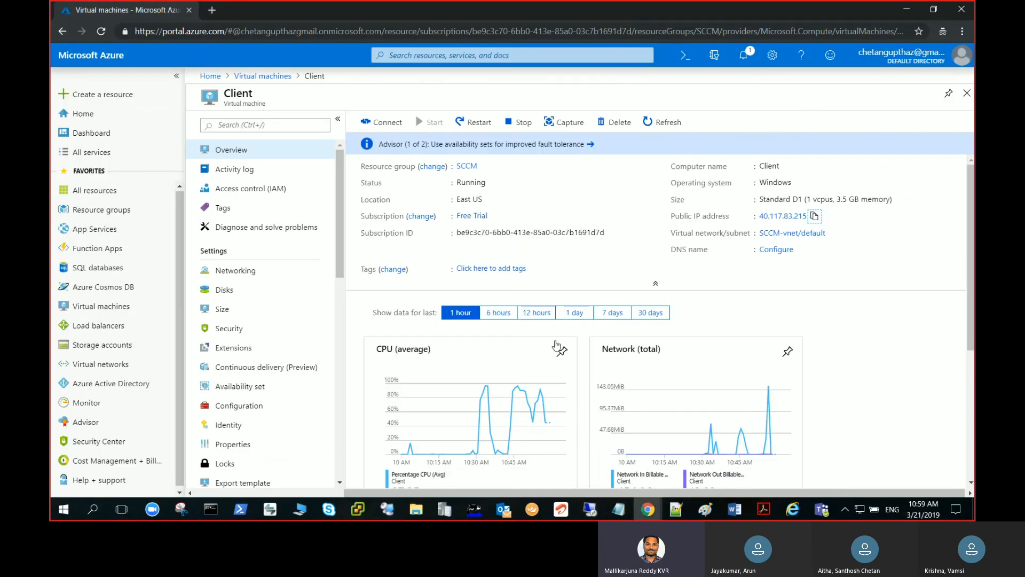
click(591, 514)
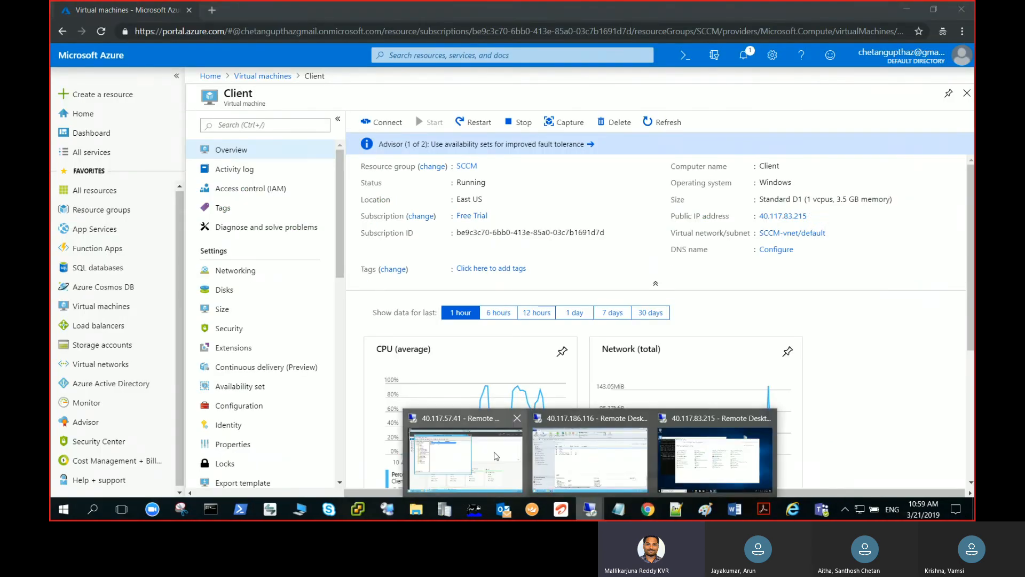
click(496, 455)
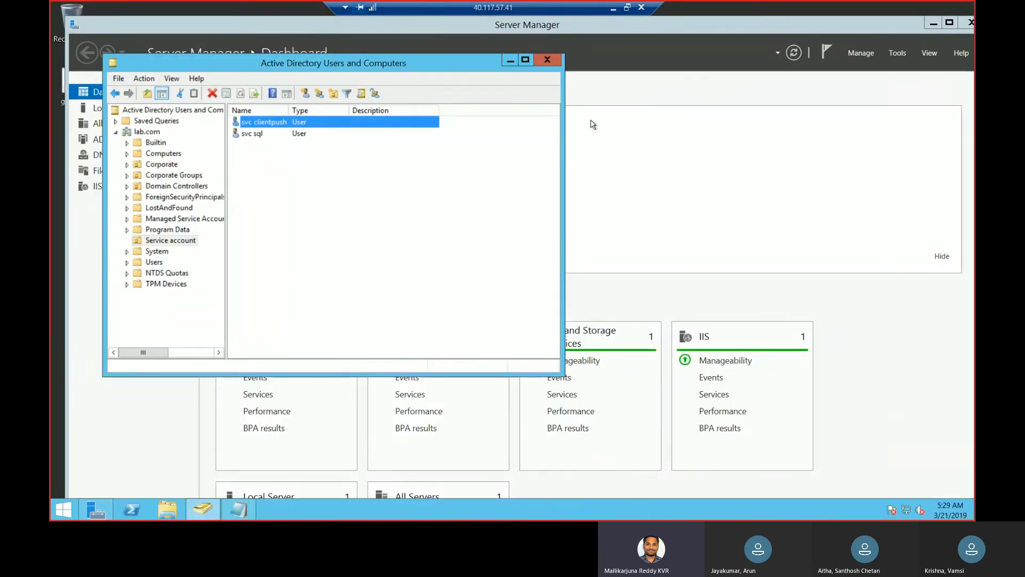
click(613, 9)
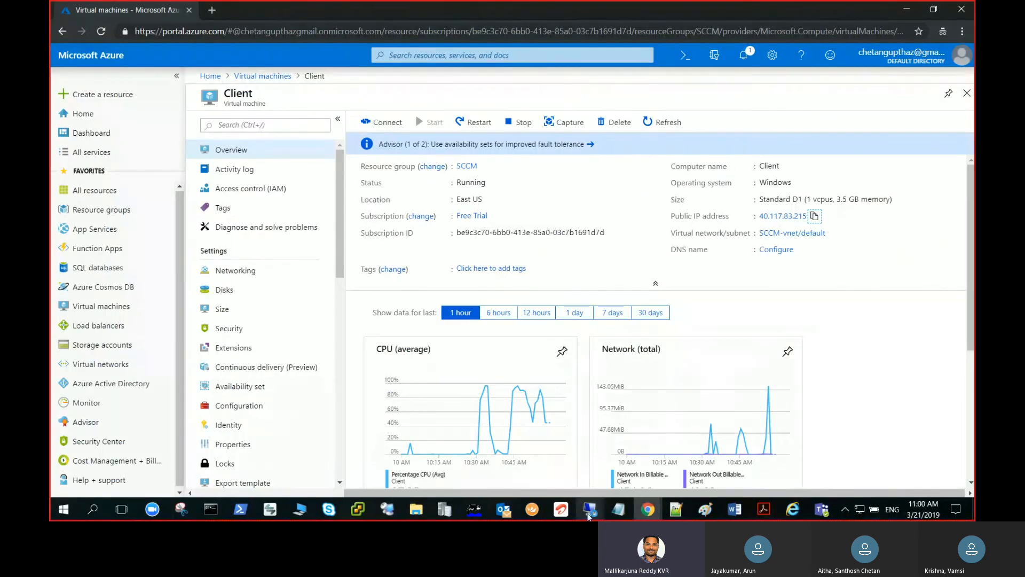
Switch to the 40.117.186.116 remote session, check the client status in the console's Devices list, and minimize the session
mouse_move(593, 511)
click(625, 467)
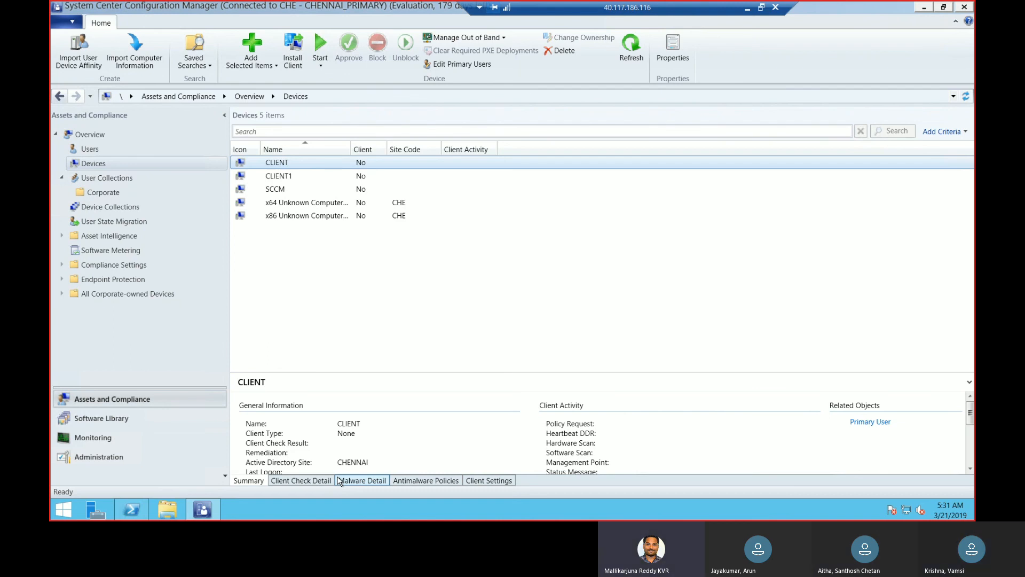
click(747, 8)
Return to the 40.117.83.215 remote session and go up to the C:\Windows folder in the open File Explorer window
mouse_move(591, 507)
mouse_move(705, 463)
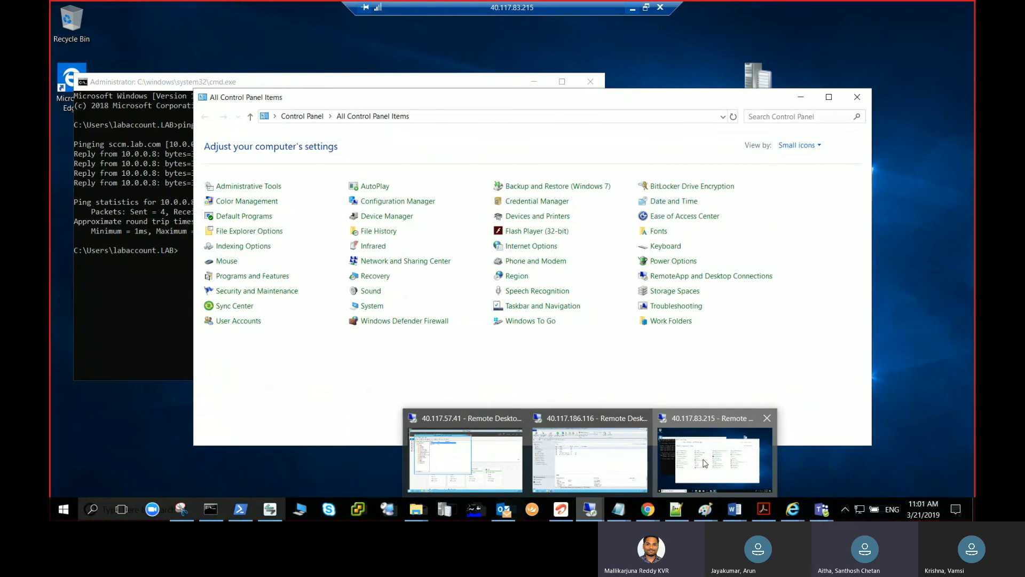
click(705, 463)
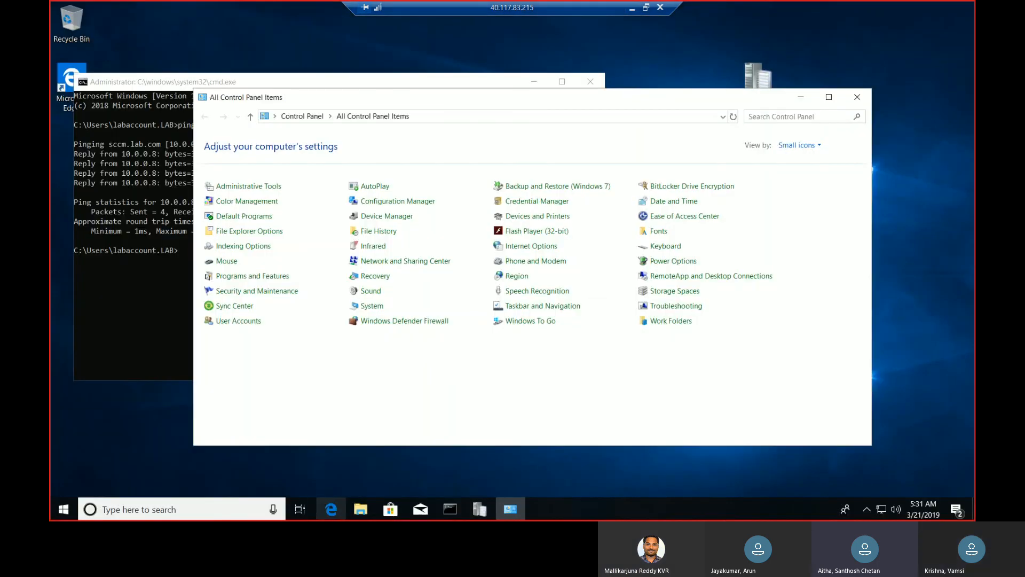
click(361, 510)
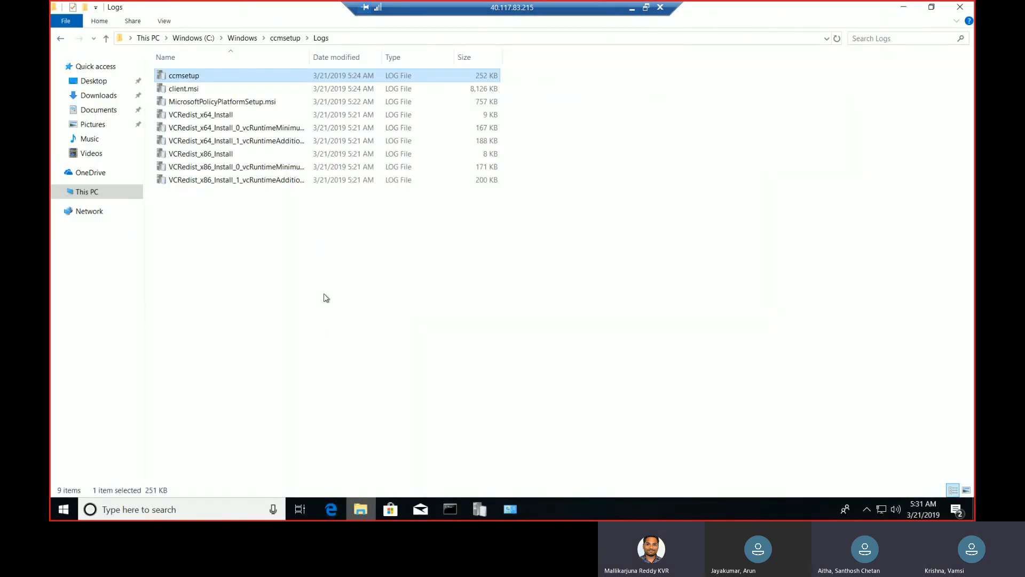
click(244, 40)
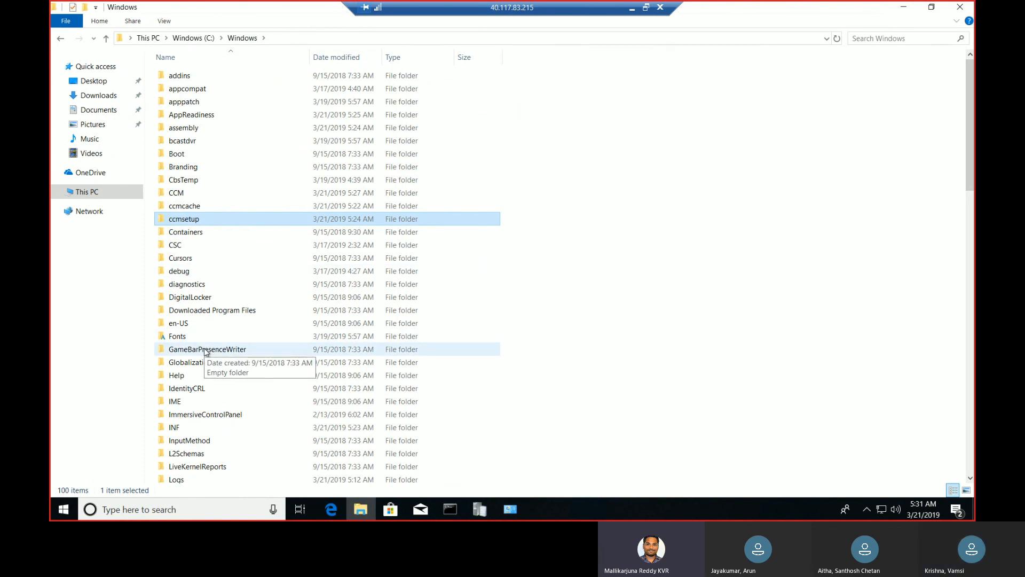
Open the ccmsetup folder in C:\Windows, look at the ccmsetup application's file details, and minimize the 40.117.83.215 remote session
double_click(204, 222)
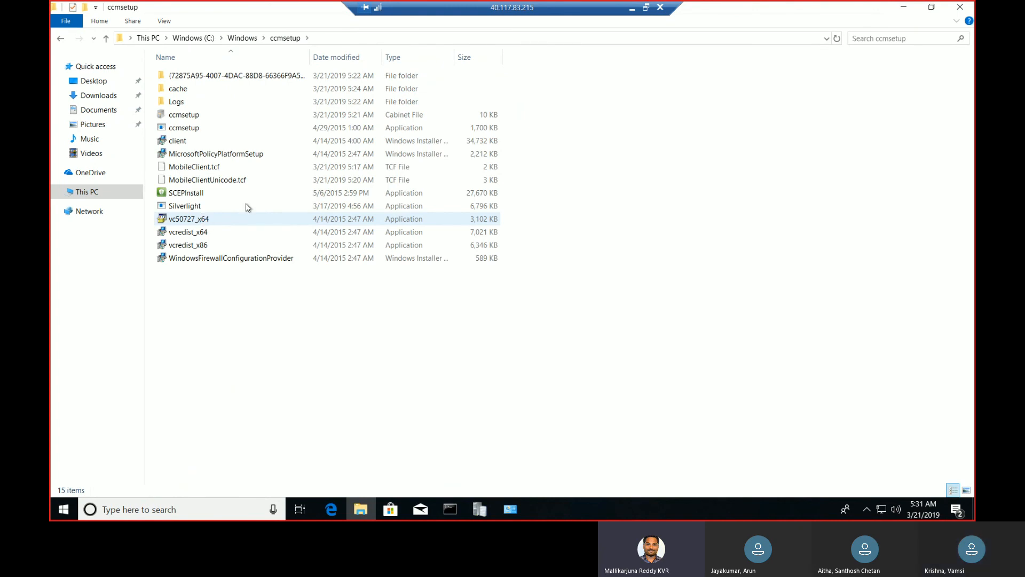
mouse_move(260, 125)
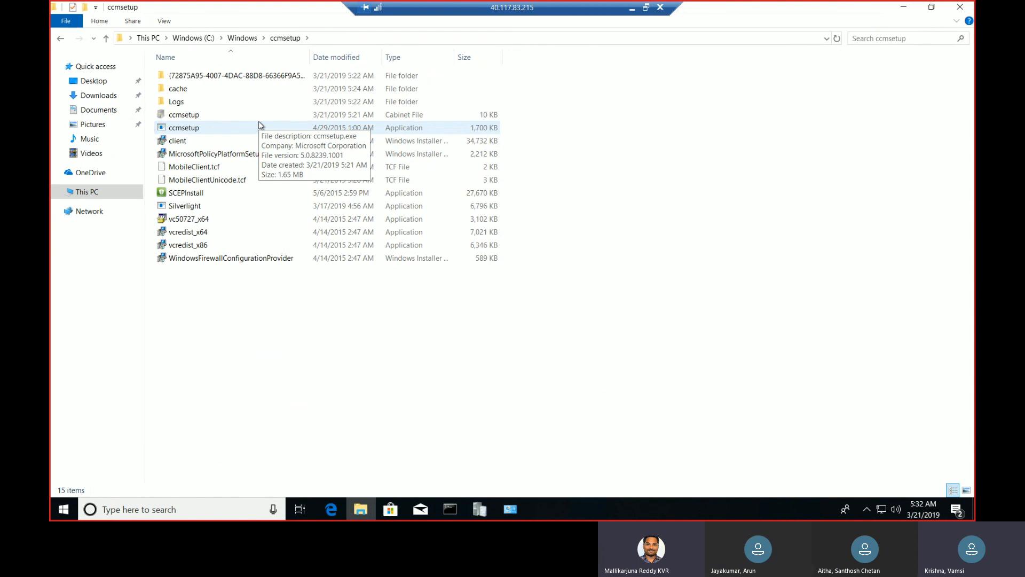
click(632, 10)
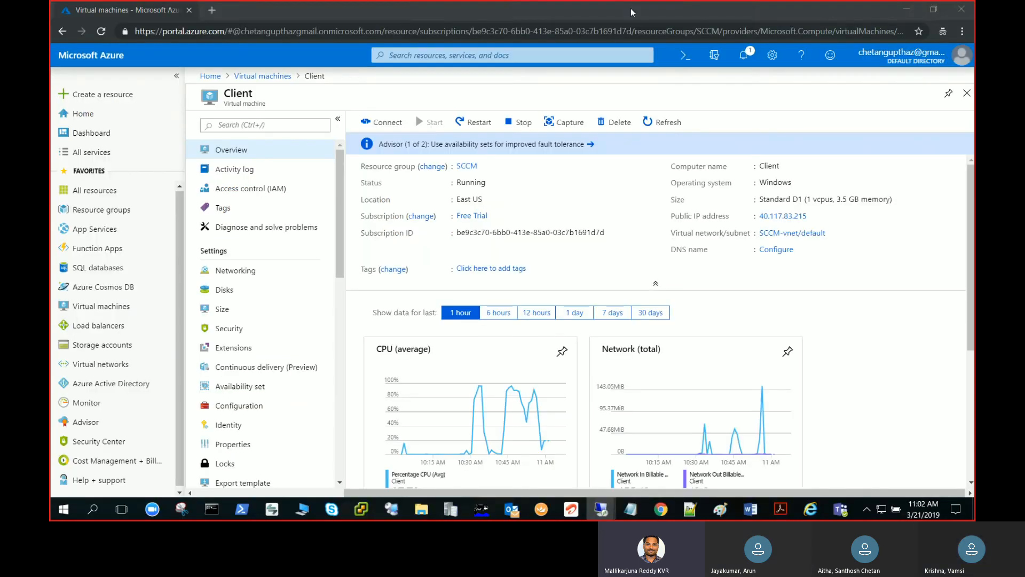
Switch to the 40.117.186.116 remote session and reload the console's Devices list to check the CLIENT device's status
mouse_move(591, 514)
click(619, 454)
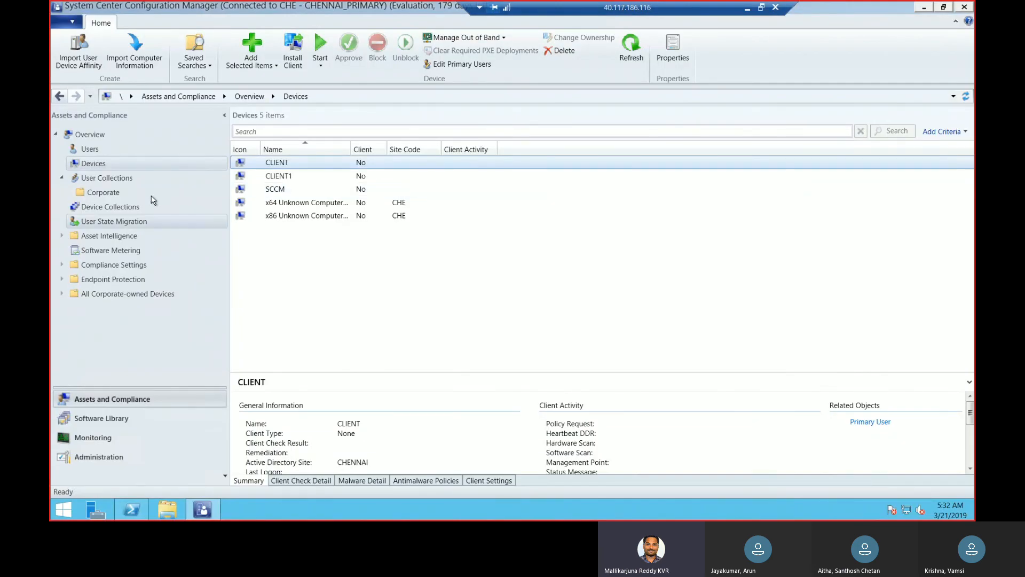
click(132, 182)
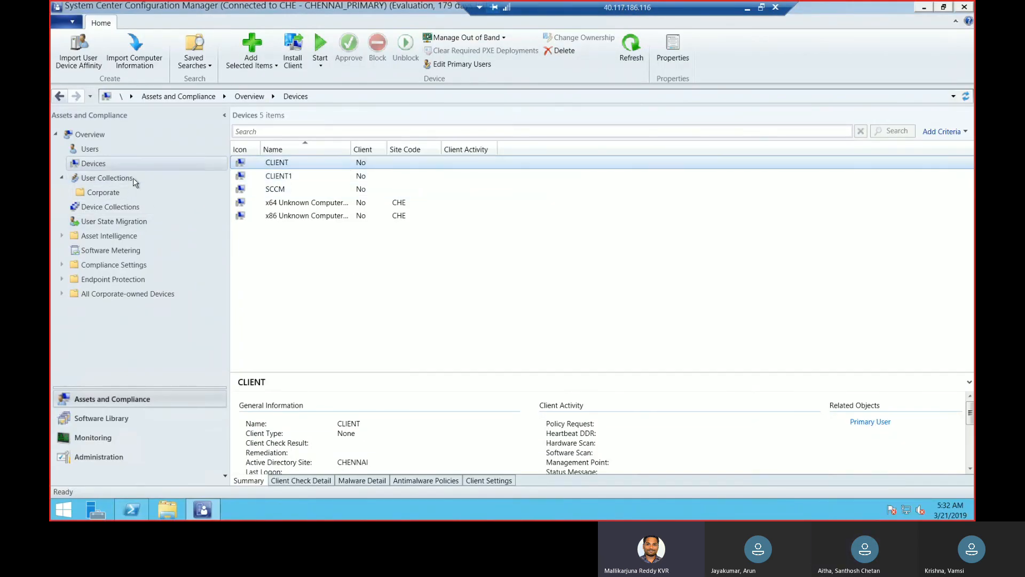
click(116, 166)
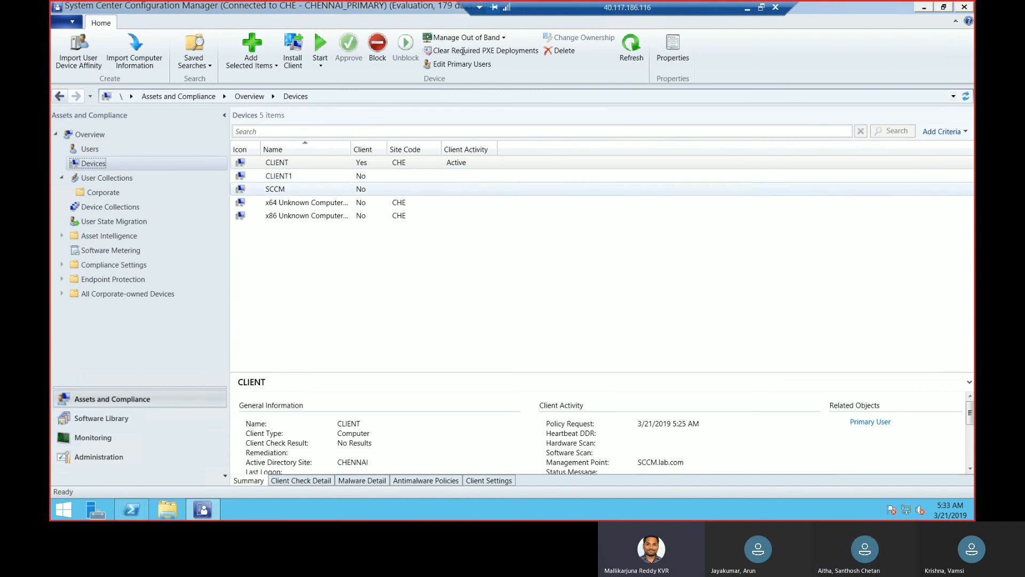
Minimize the 40.117.186.116 remote session, return to it and select the CLIENT device in the Devices list
click(746, 9)
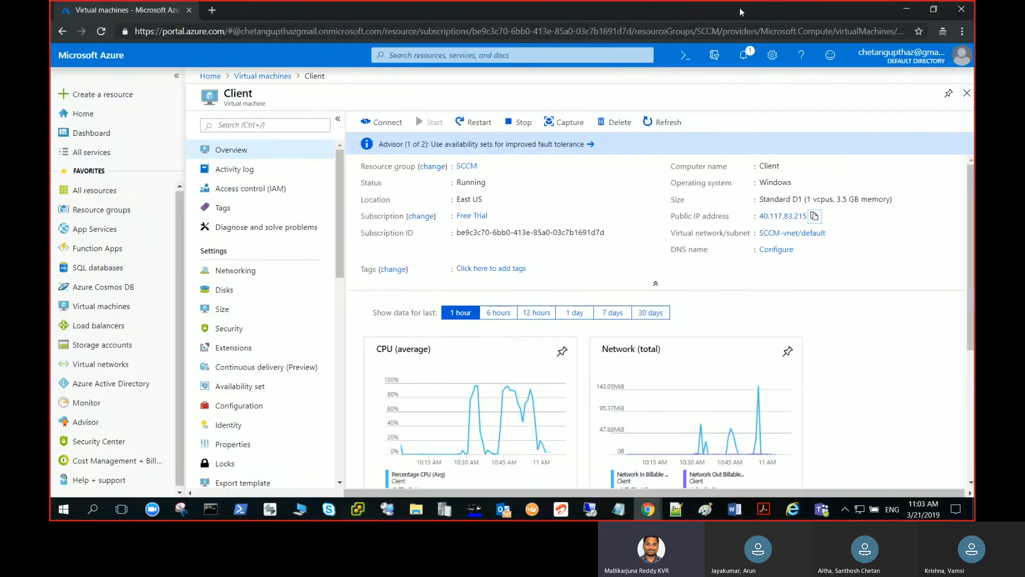
mouse_move(589, 514)
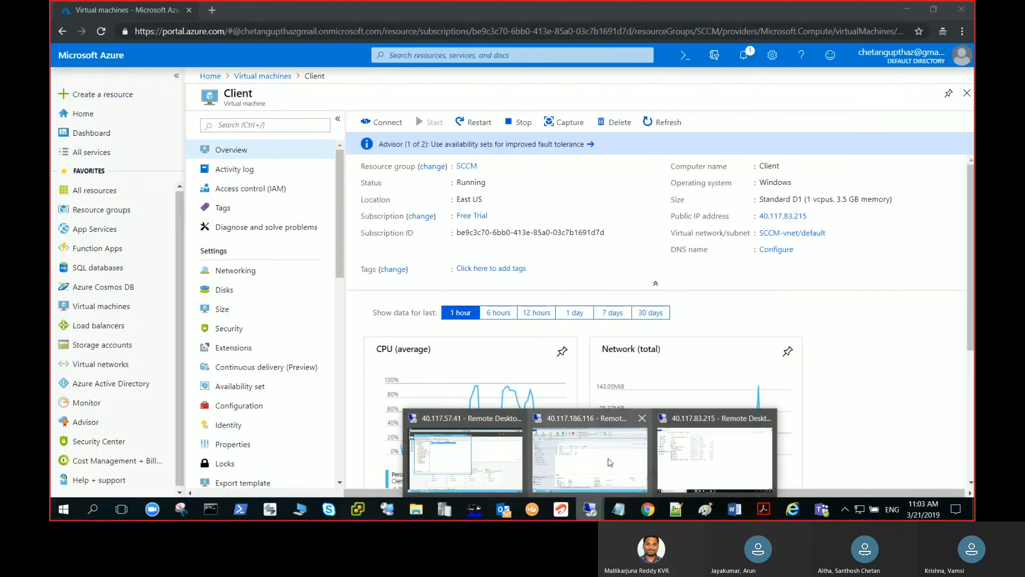
click(609, 459)
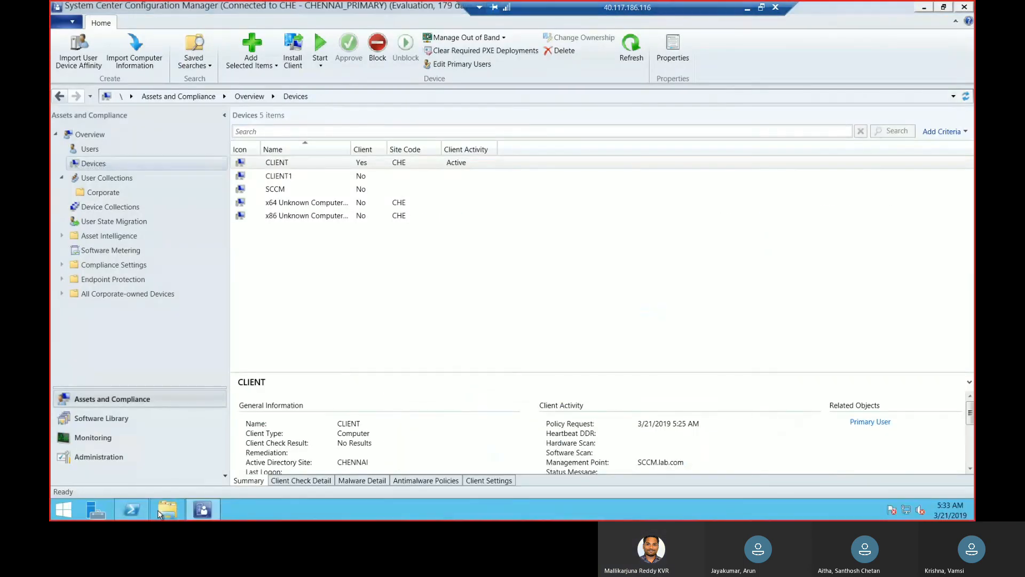
click(377, 163)
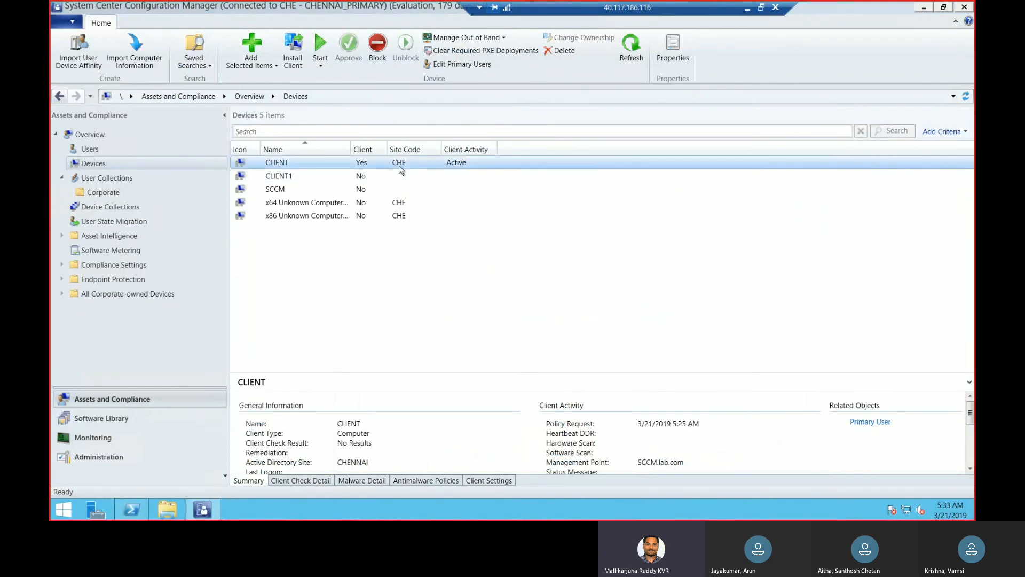
Open a File Explorer window, browse to the Client folder in F:\SCCM and display its full path
key(super+e)
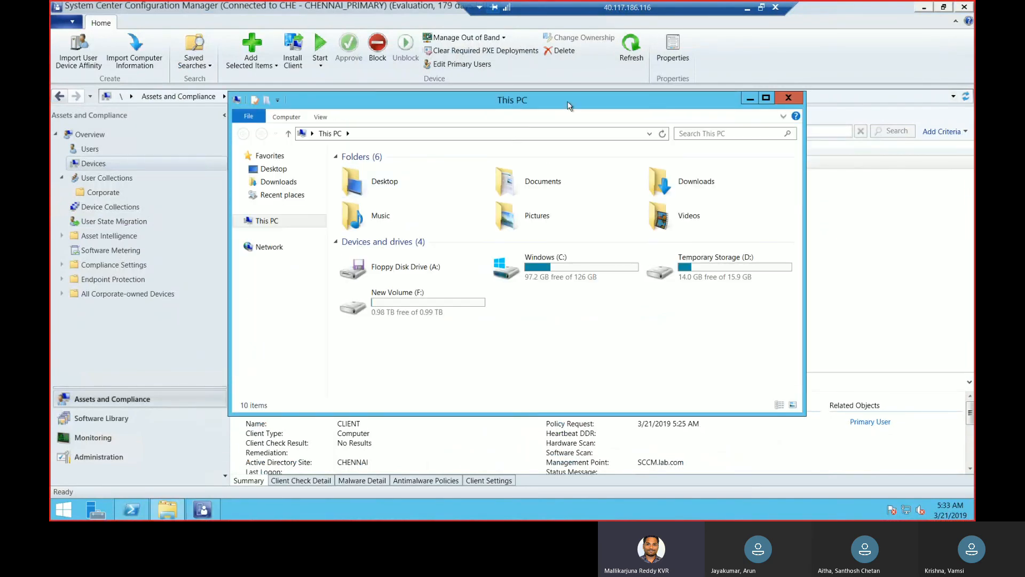
drag(569, 100, 628, 188)
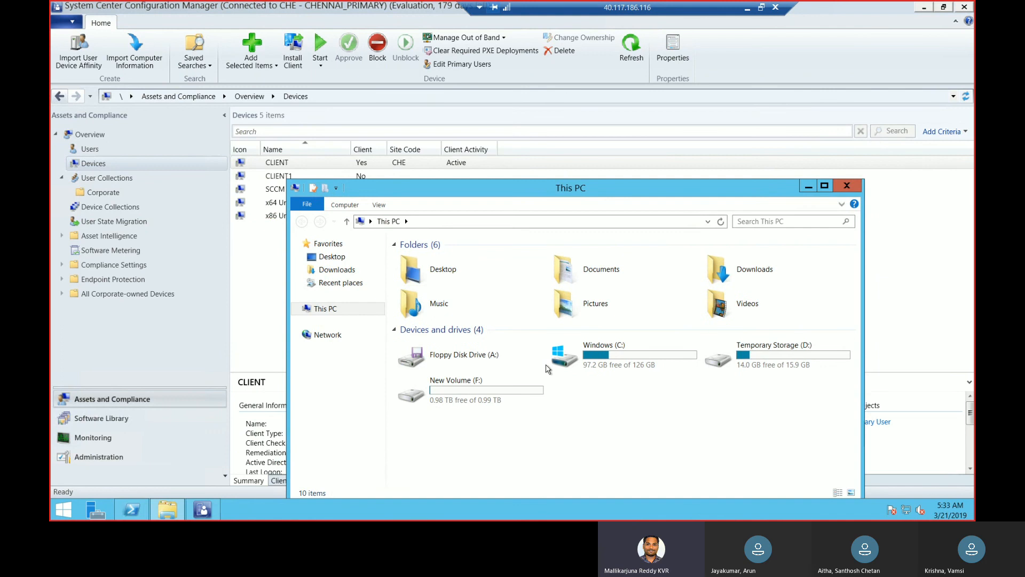
click(504, 395)
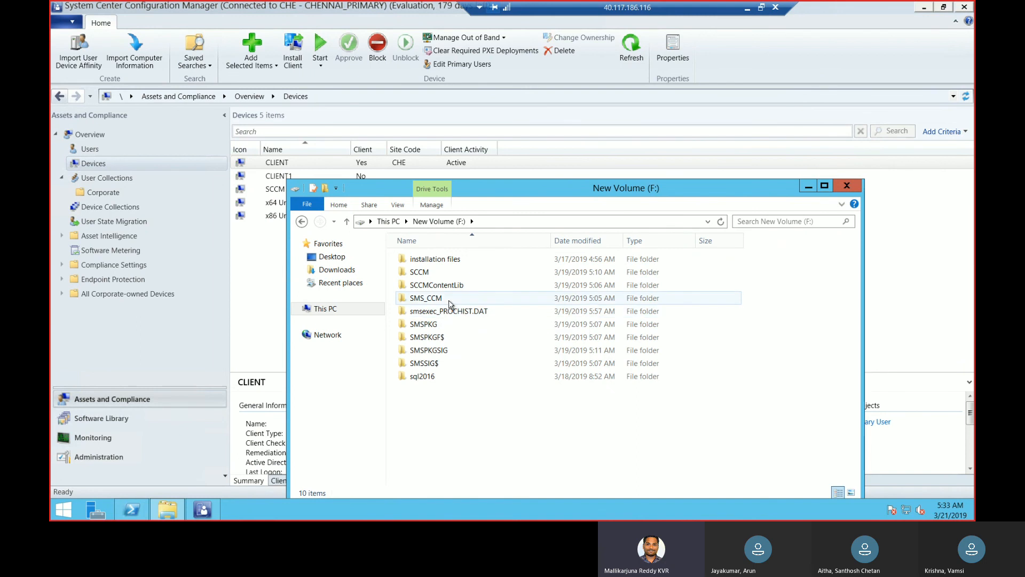
double_click(447, 274)
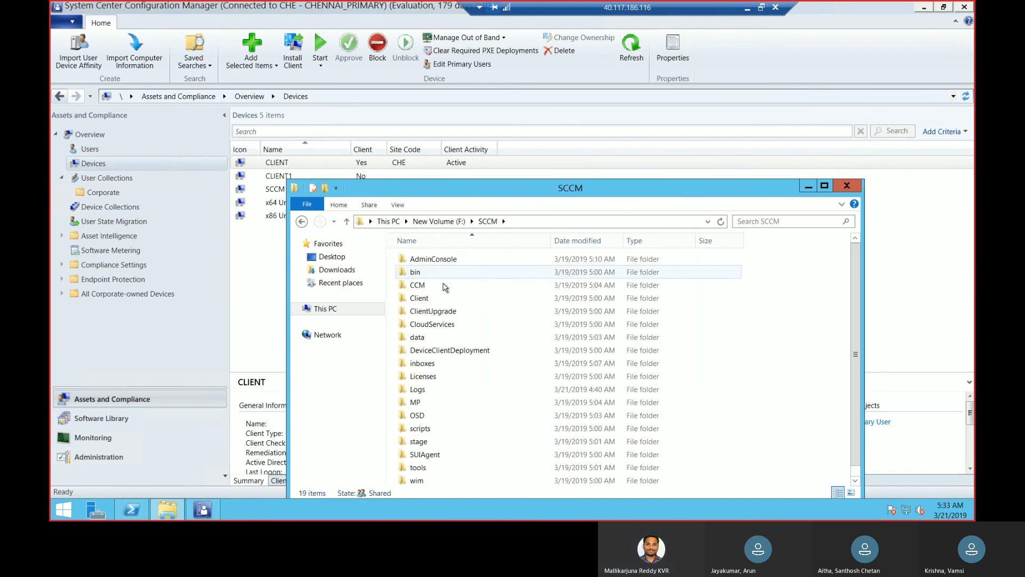
double_click(440, 298)
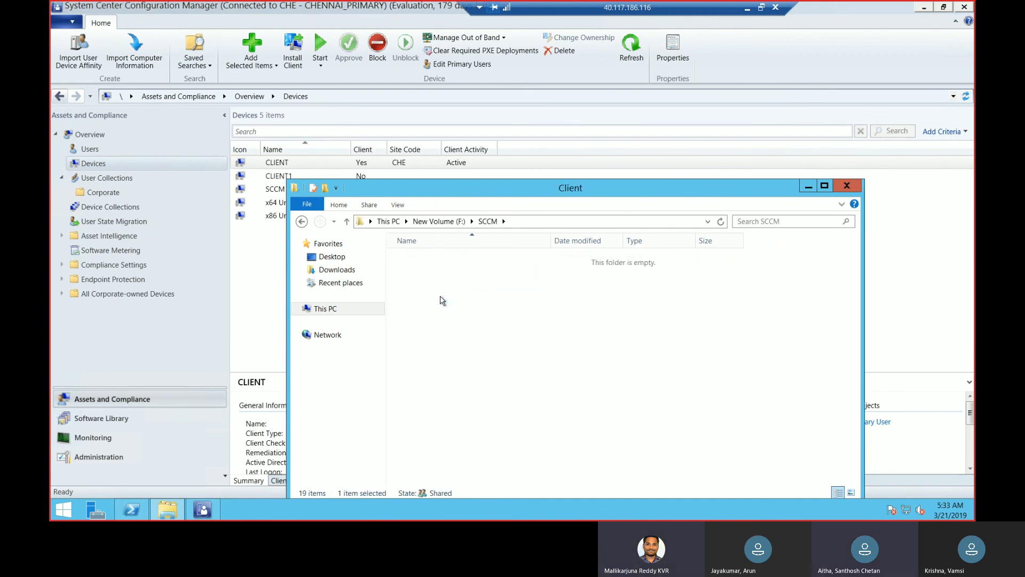
click(596, 223)
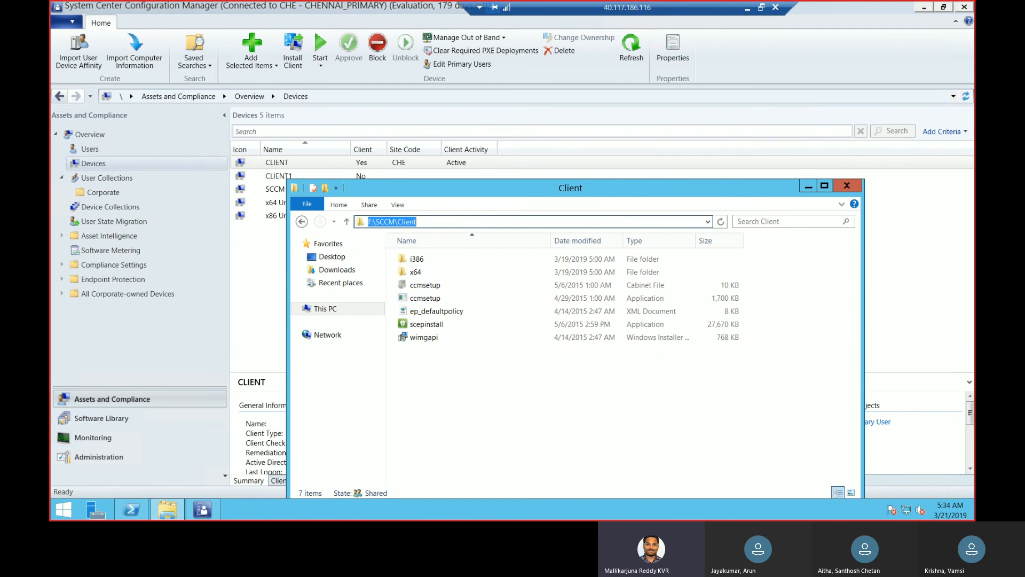
Open the network location \\sccm\ from the Run dialog to view the server's shared folders
right_click(58, 510)
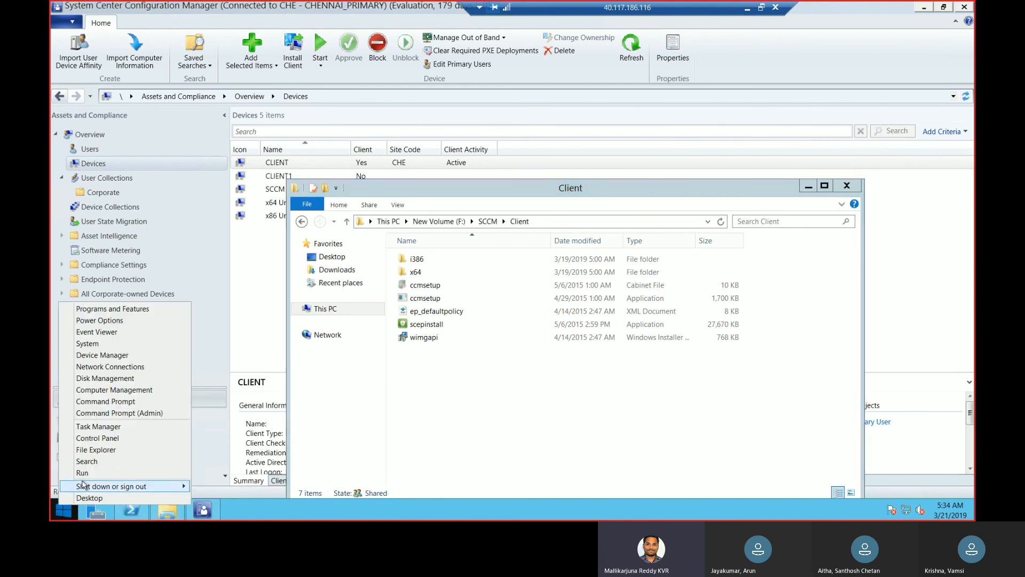
click(94, 471)
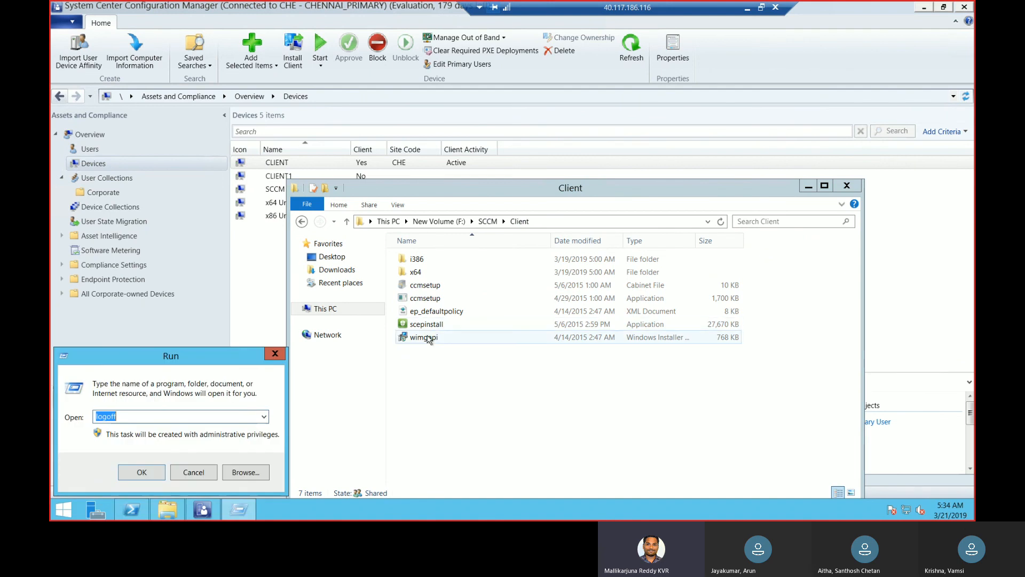
text(\\)
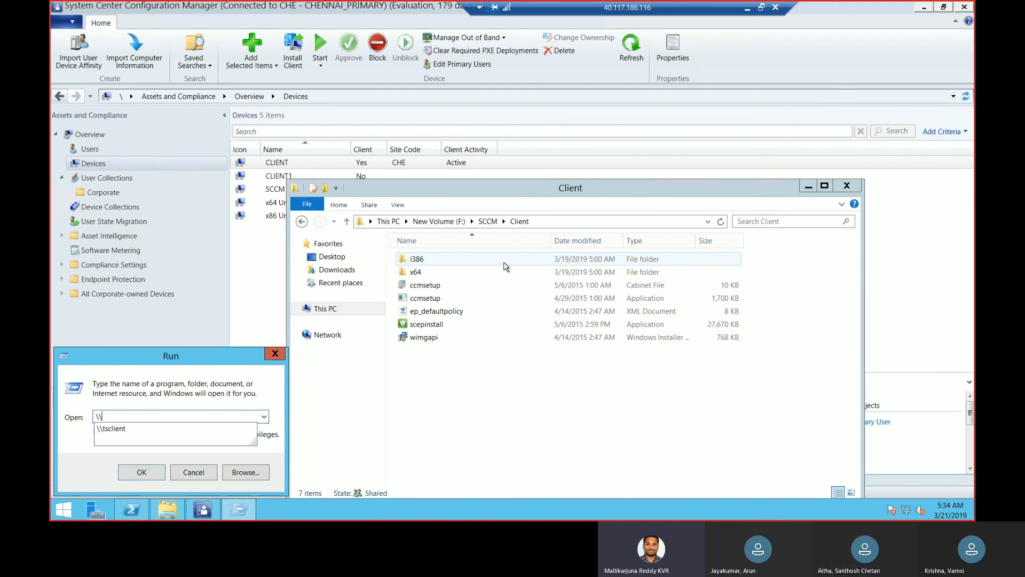
text(scc)
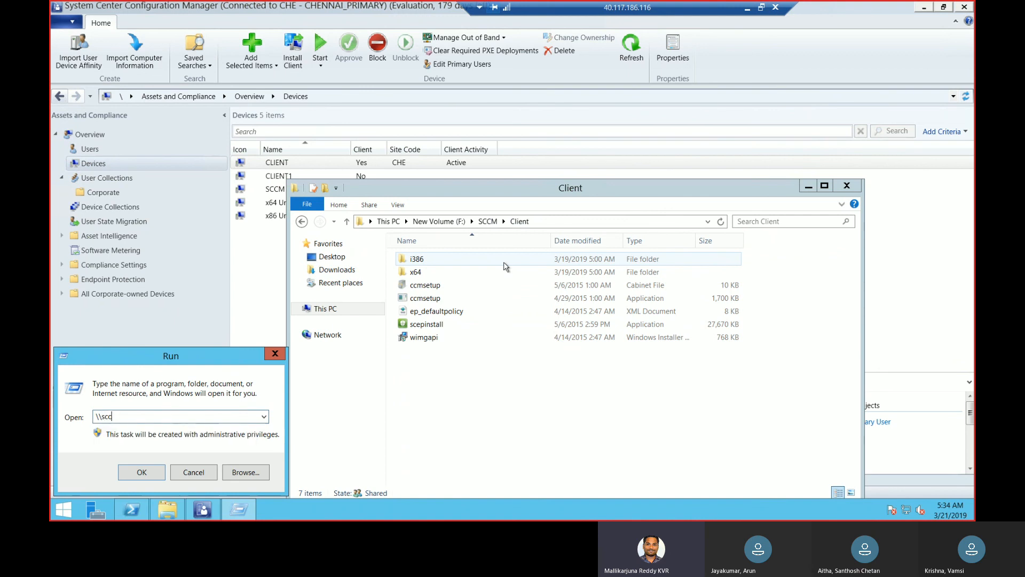
text(m\)
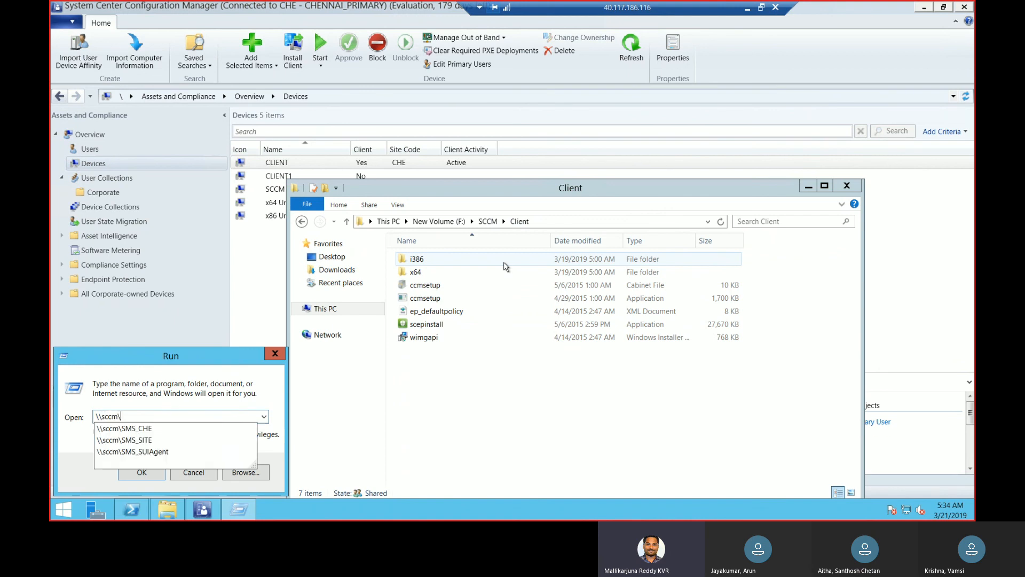
key(Return)
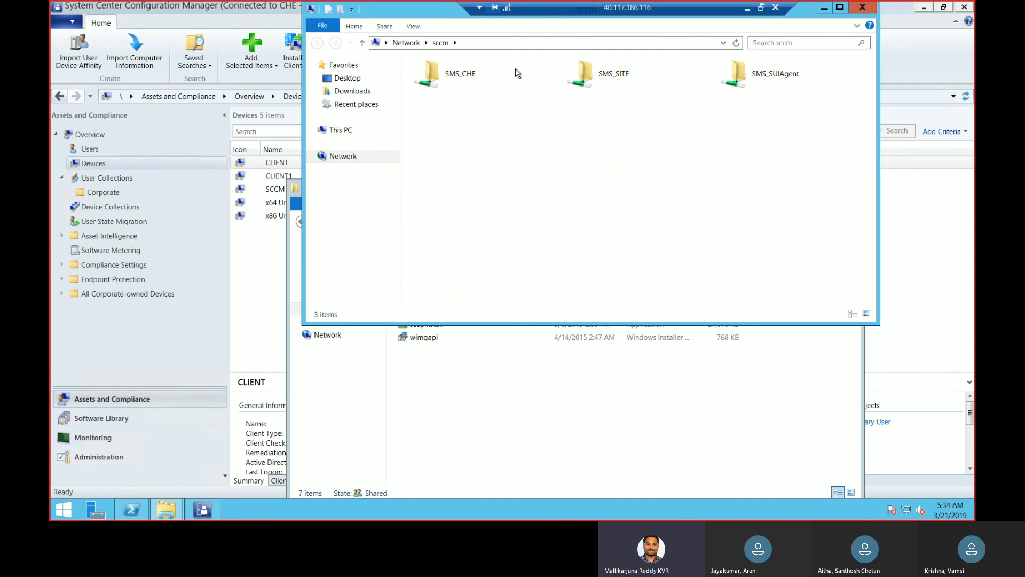
Reposition the sccm window, look into the CCM folder of the SMS_CHE share, and open its Client folder instead
drag(438, 17, 651, 225)
drag(657, 267, 472, 142)
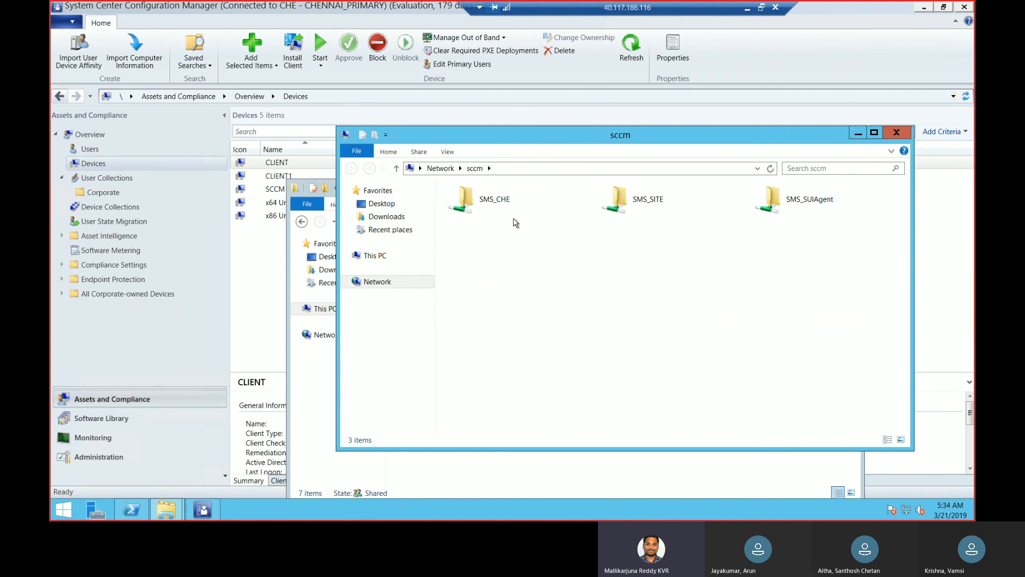
double_click(495, 208)
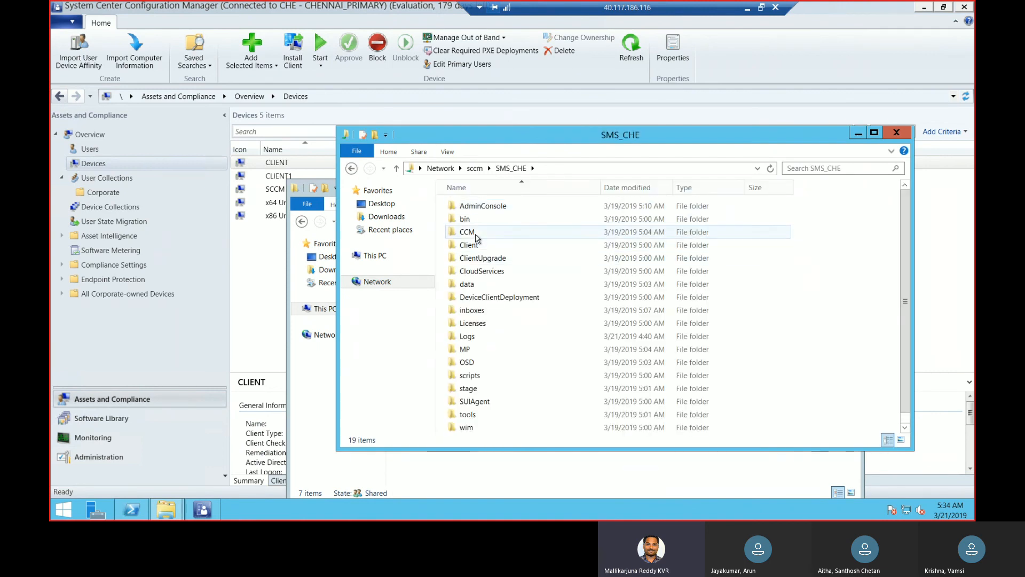
double_click(470, 233)
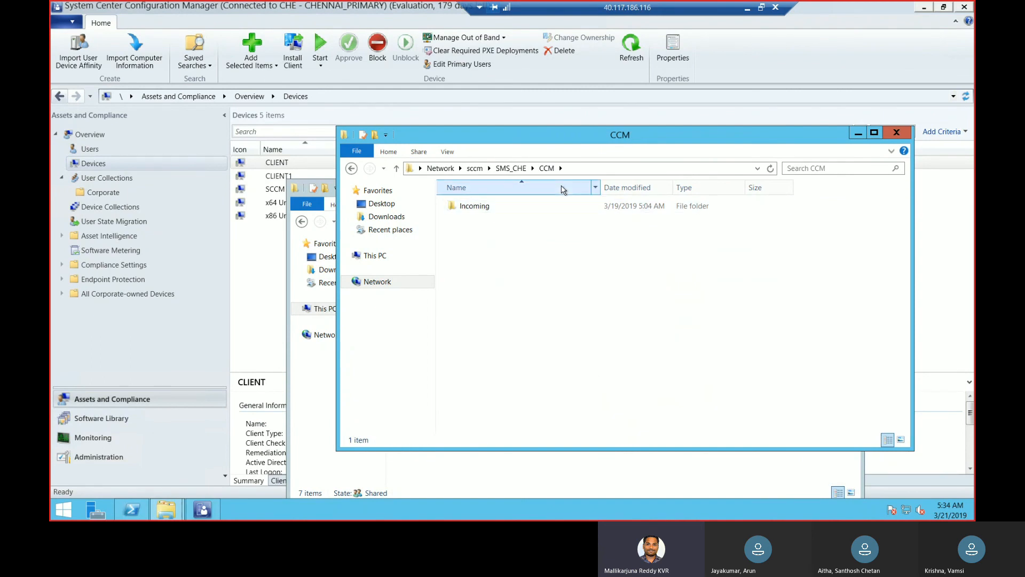
key(BackSpace)
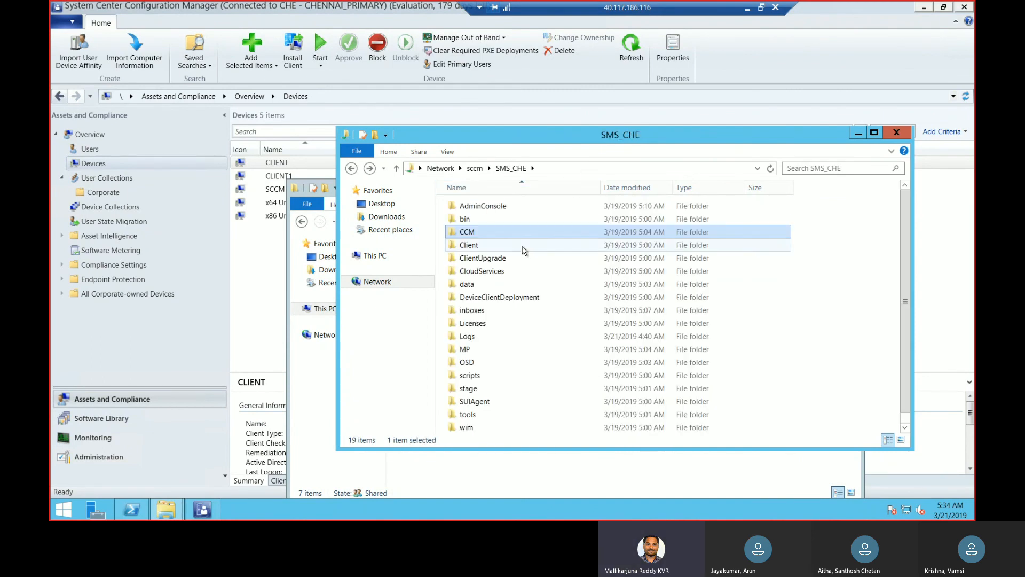
double_click(523, 247)
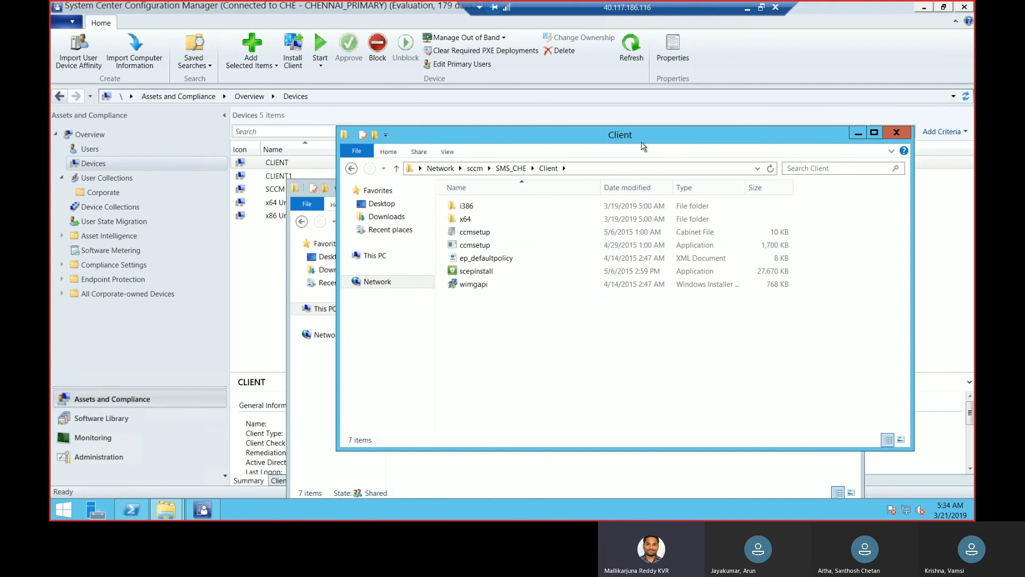
Display the full network path of the shared Client folder and select the ccmsetup application in it
drag(633, 143, 661, 151)
click(641, 177)
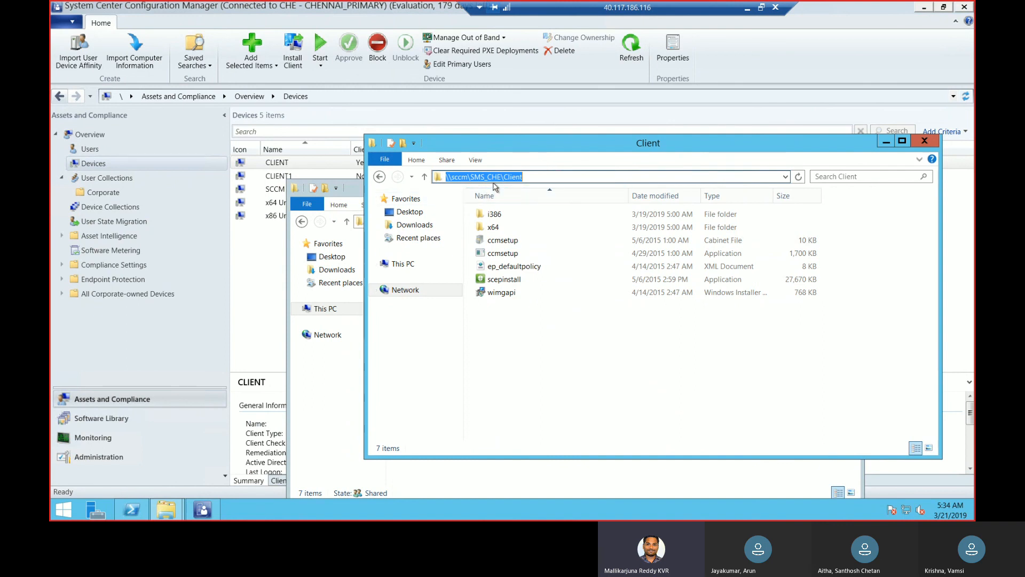
click(535, 179)
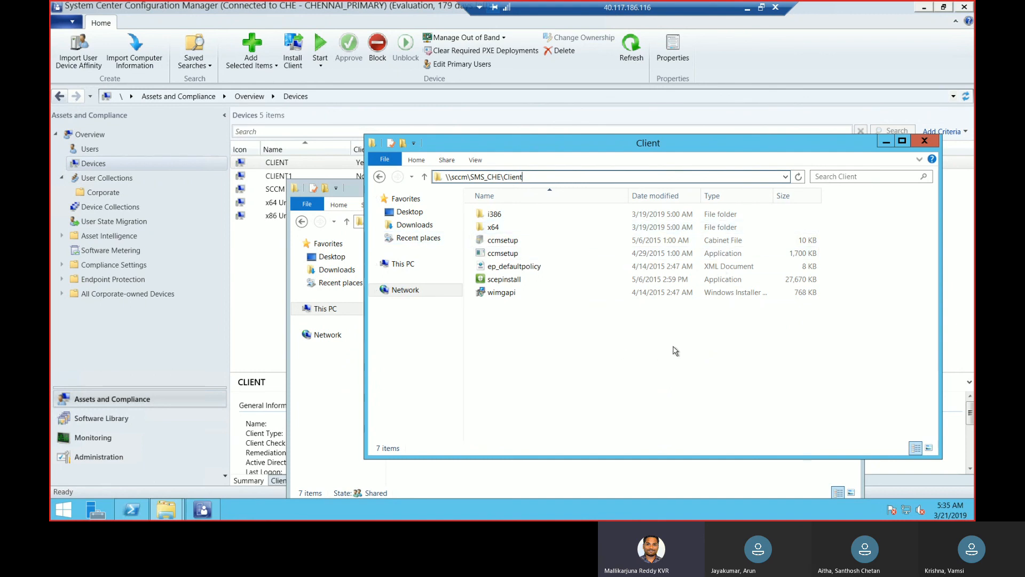
click(522, 254)
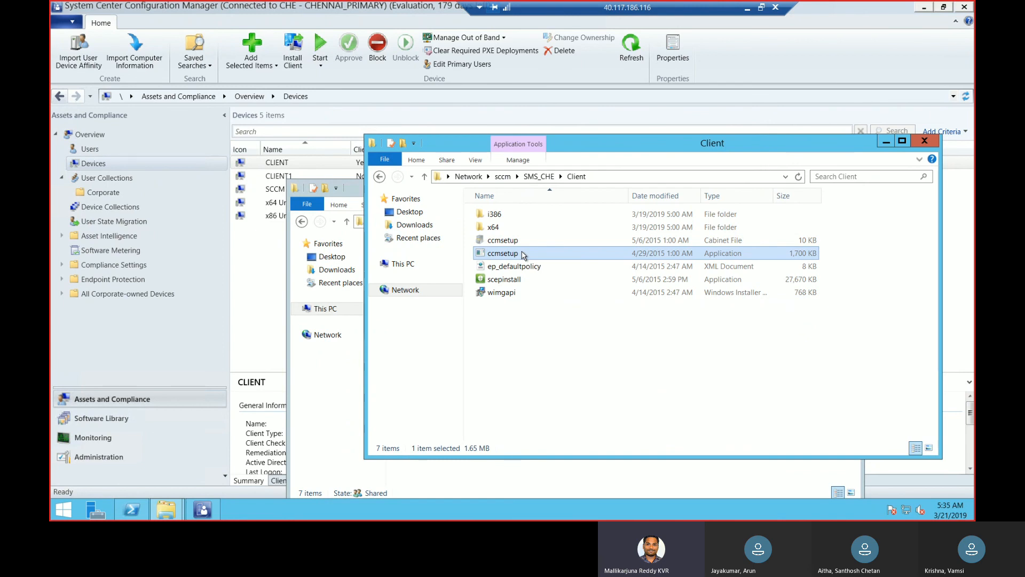
Return to the File Explorer window showing F:\SCCM\Client and go up to the SCCM folder
click(538, 468)
click(488, 221)
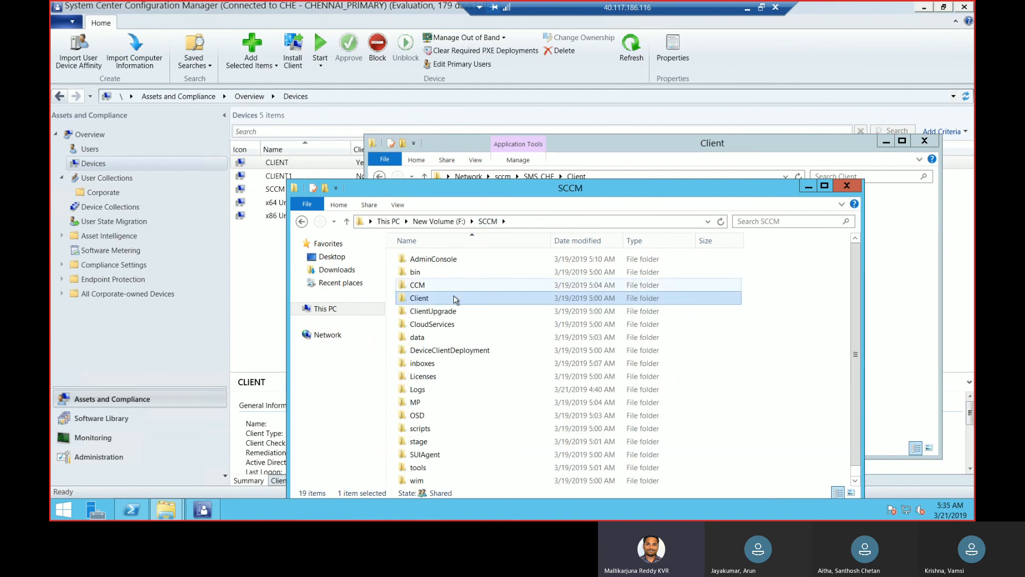
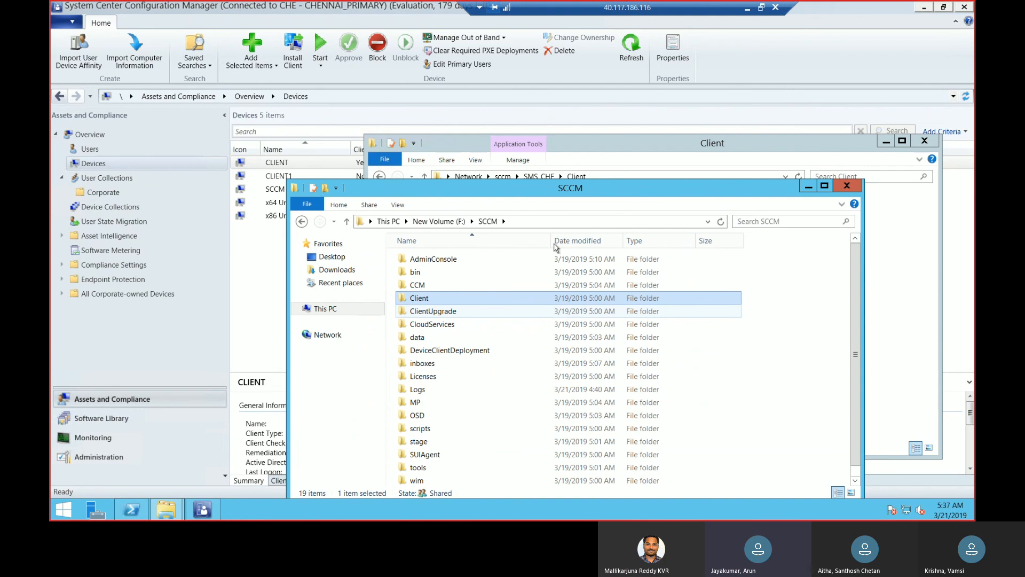
Minimize the remote desktop session, switch to the Meeting 1 window in Microsoft Teams, and stop the meeting recording
click(747, 9)
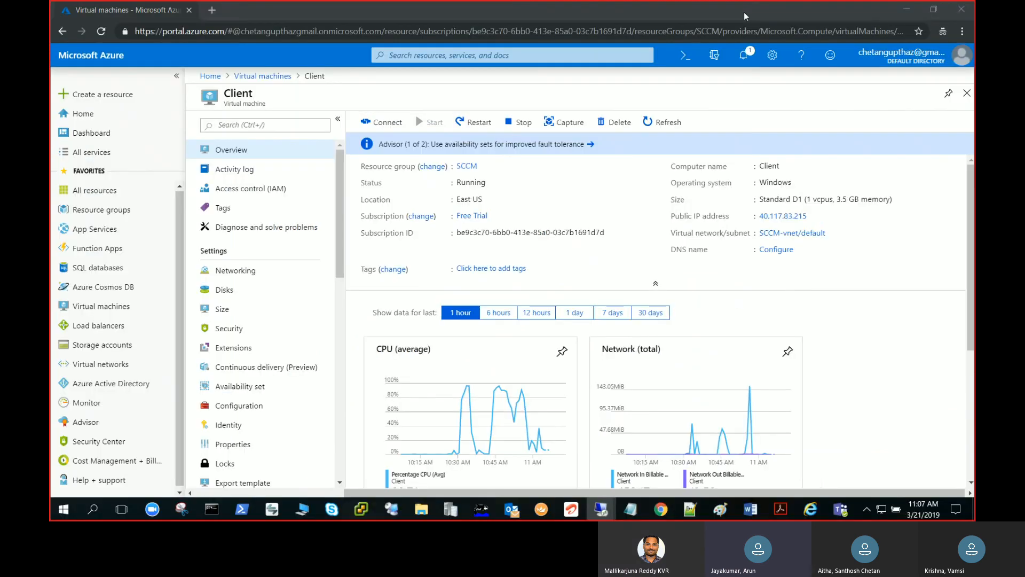
mouse_move(592, 513)
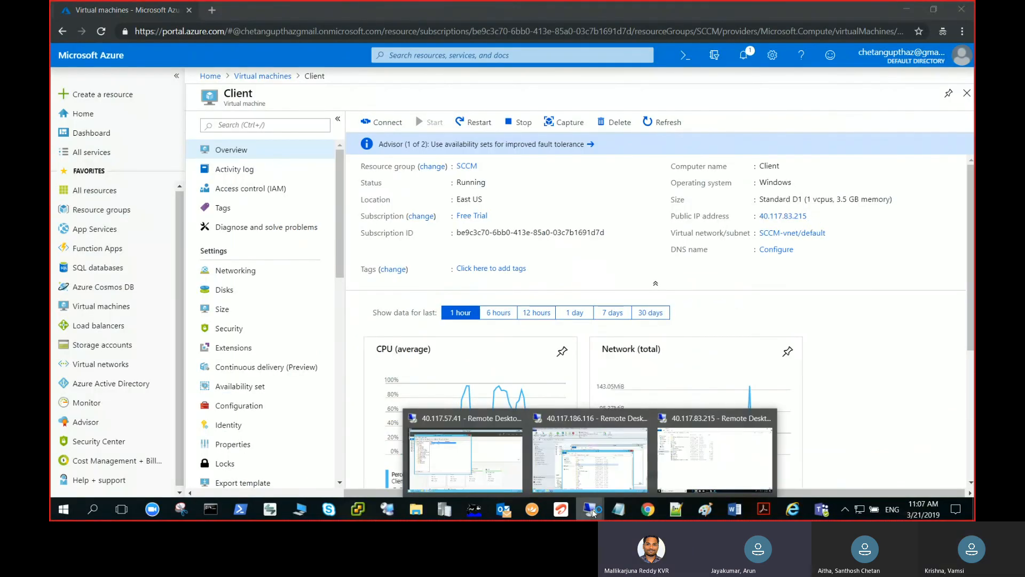
mouse_move(823, 512)
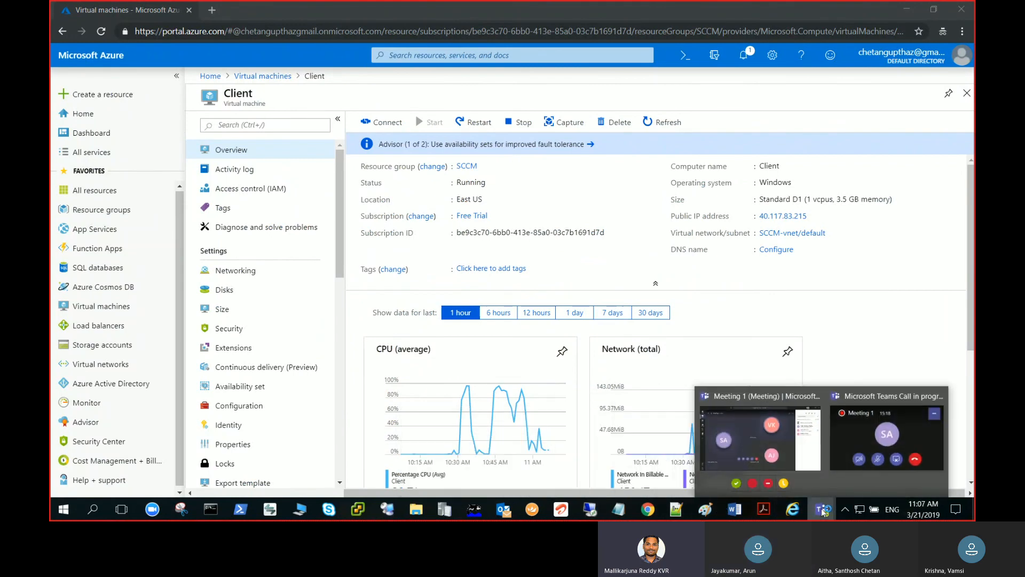
click(747, 437)
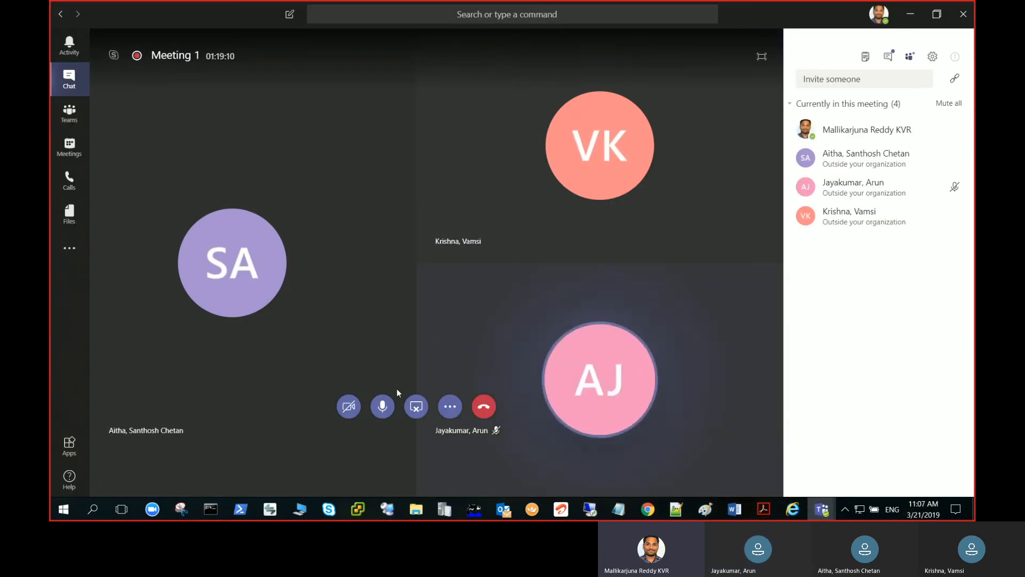
click(449, 409)
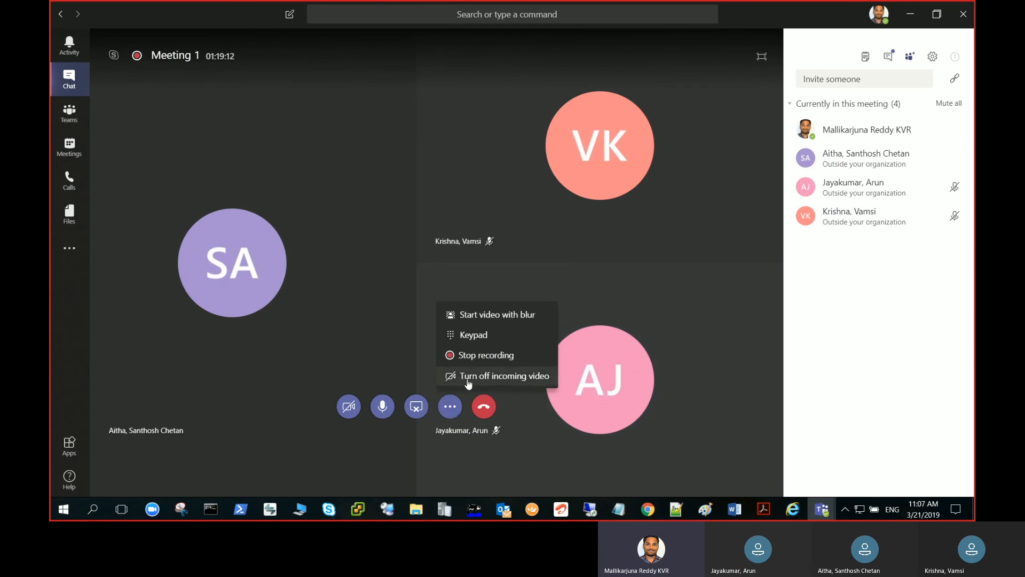
click(488, 354)
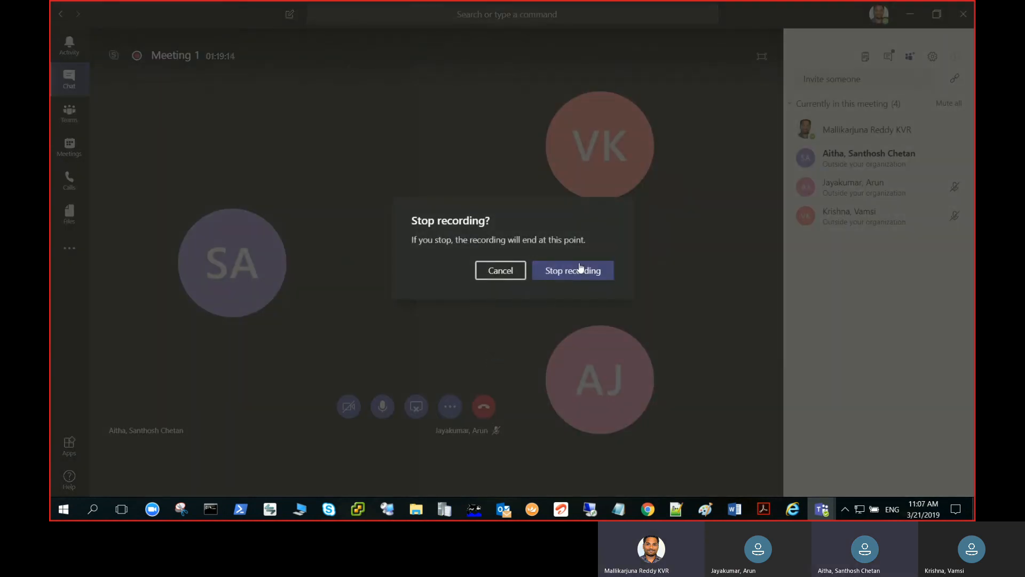